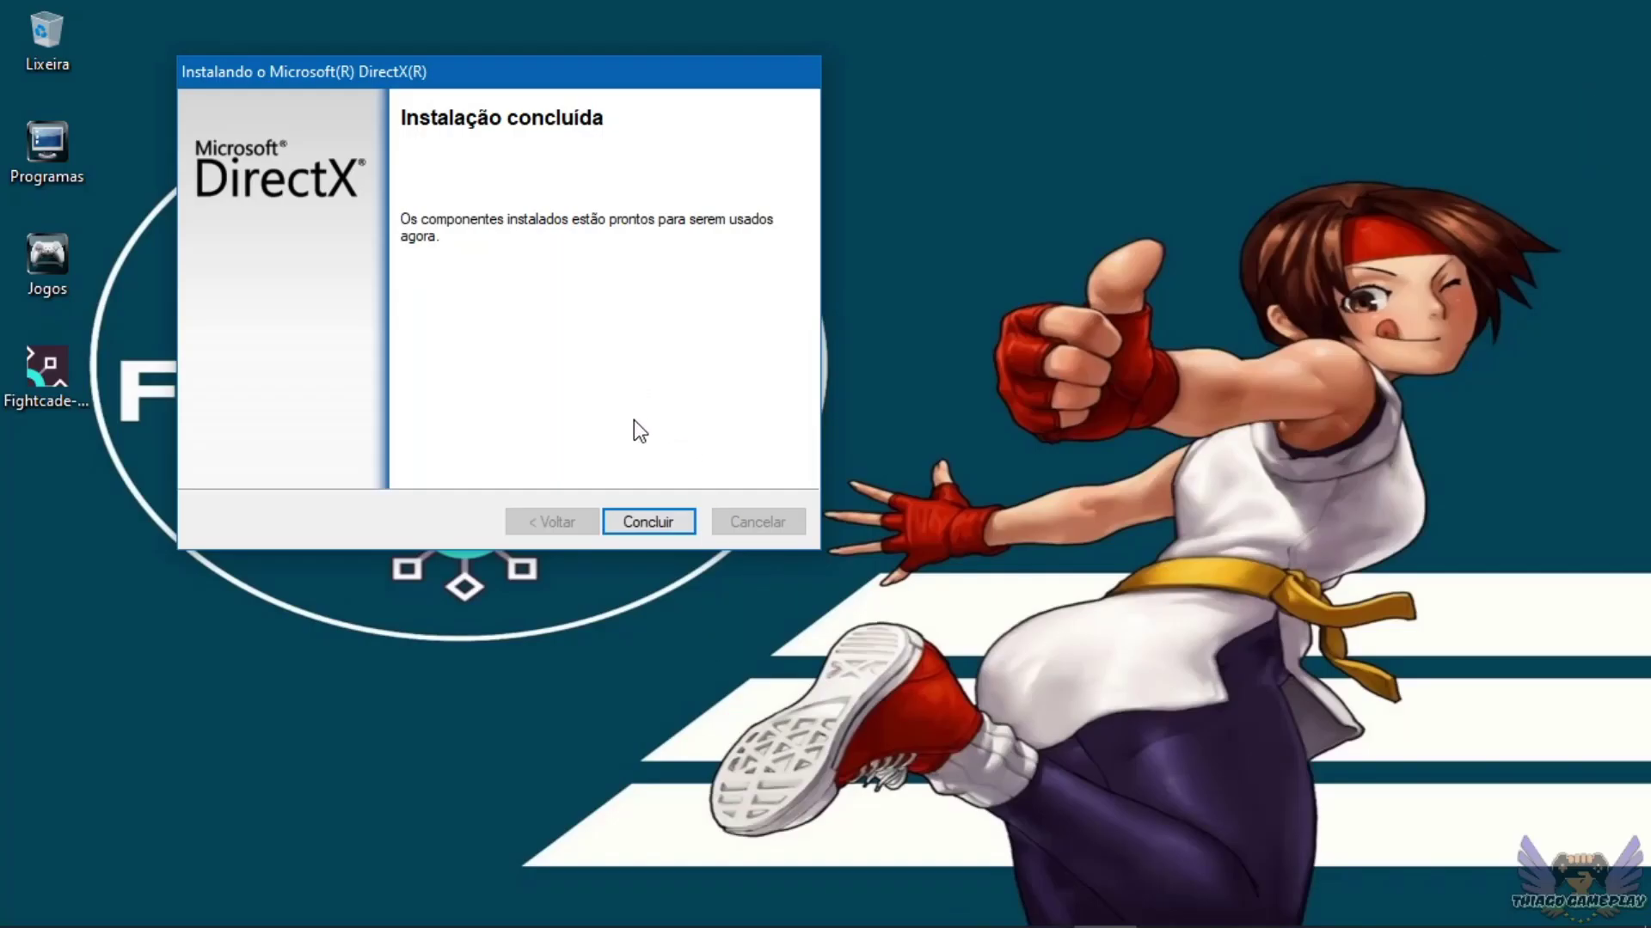
Close the finished DirectX and Fightcade installers and move the Fightcade installer file from the desktop into the Programas folder.
left_click(651, 519)
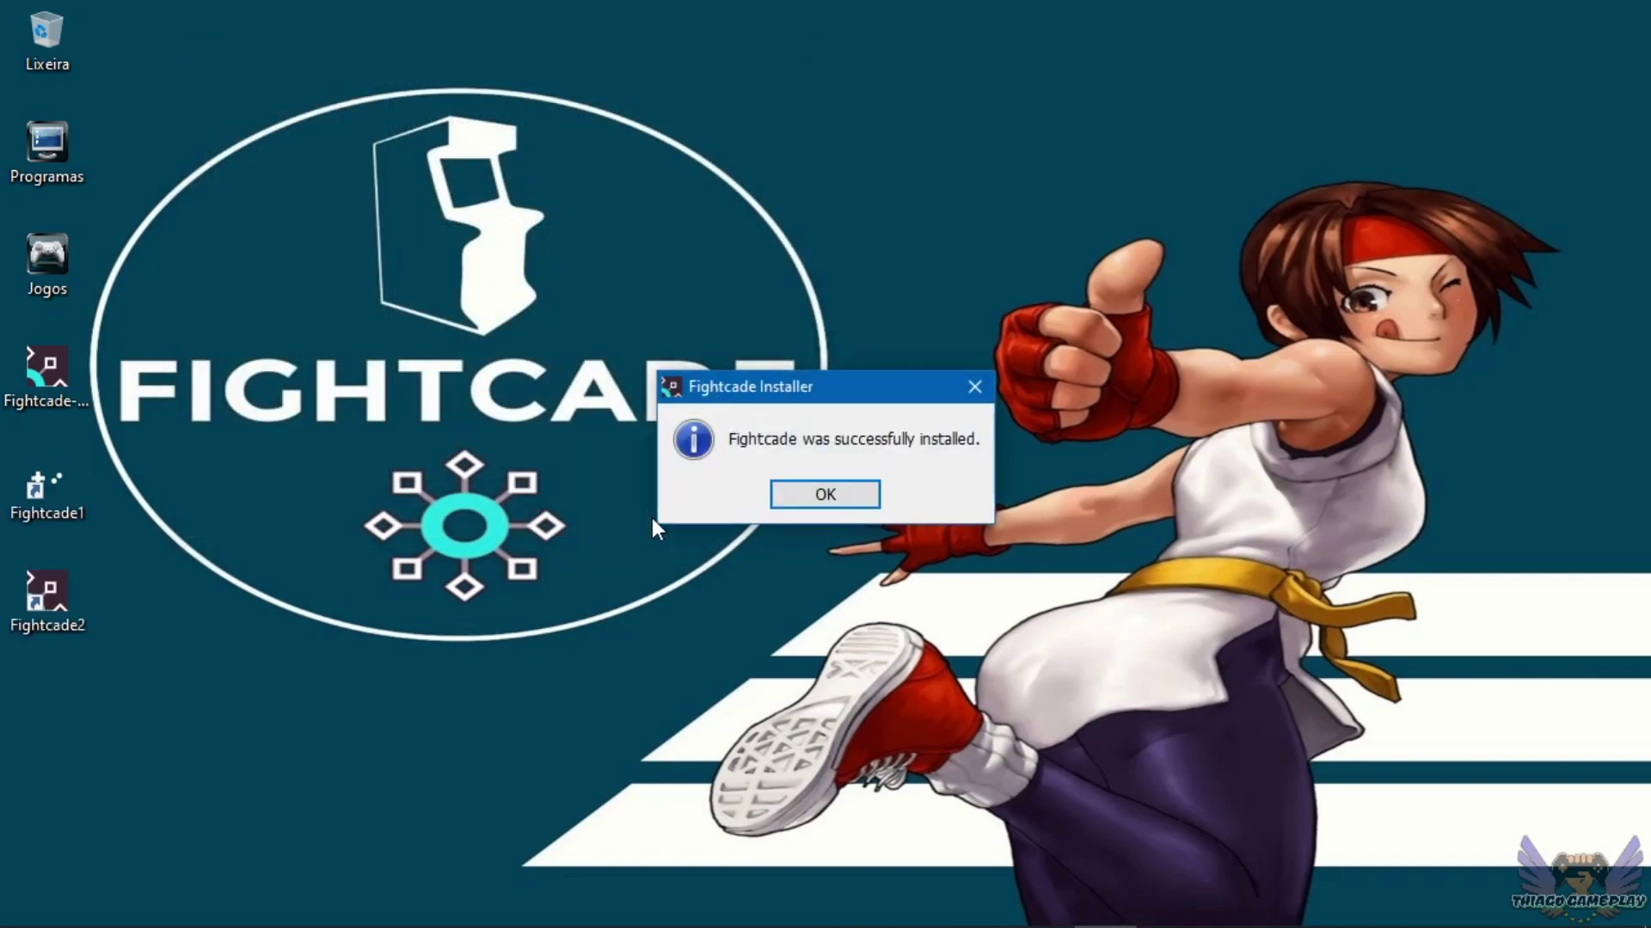
left_click(856, 500)
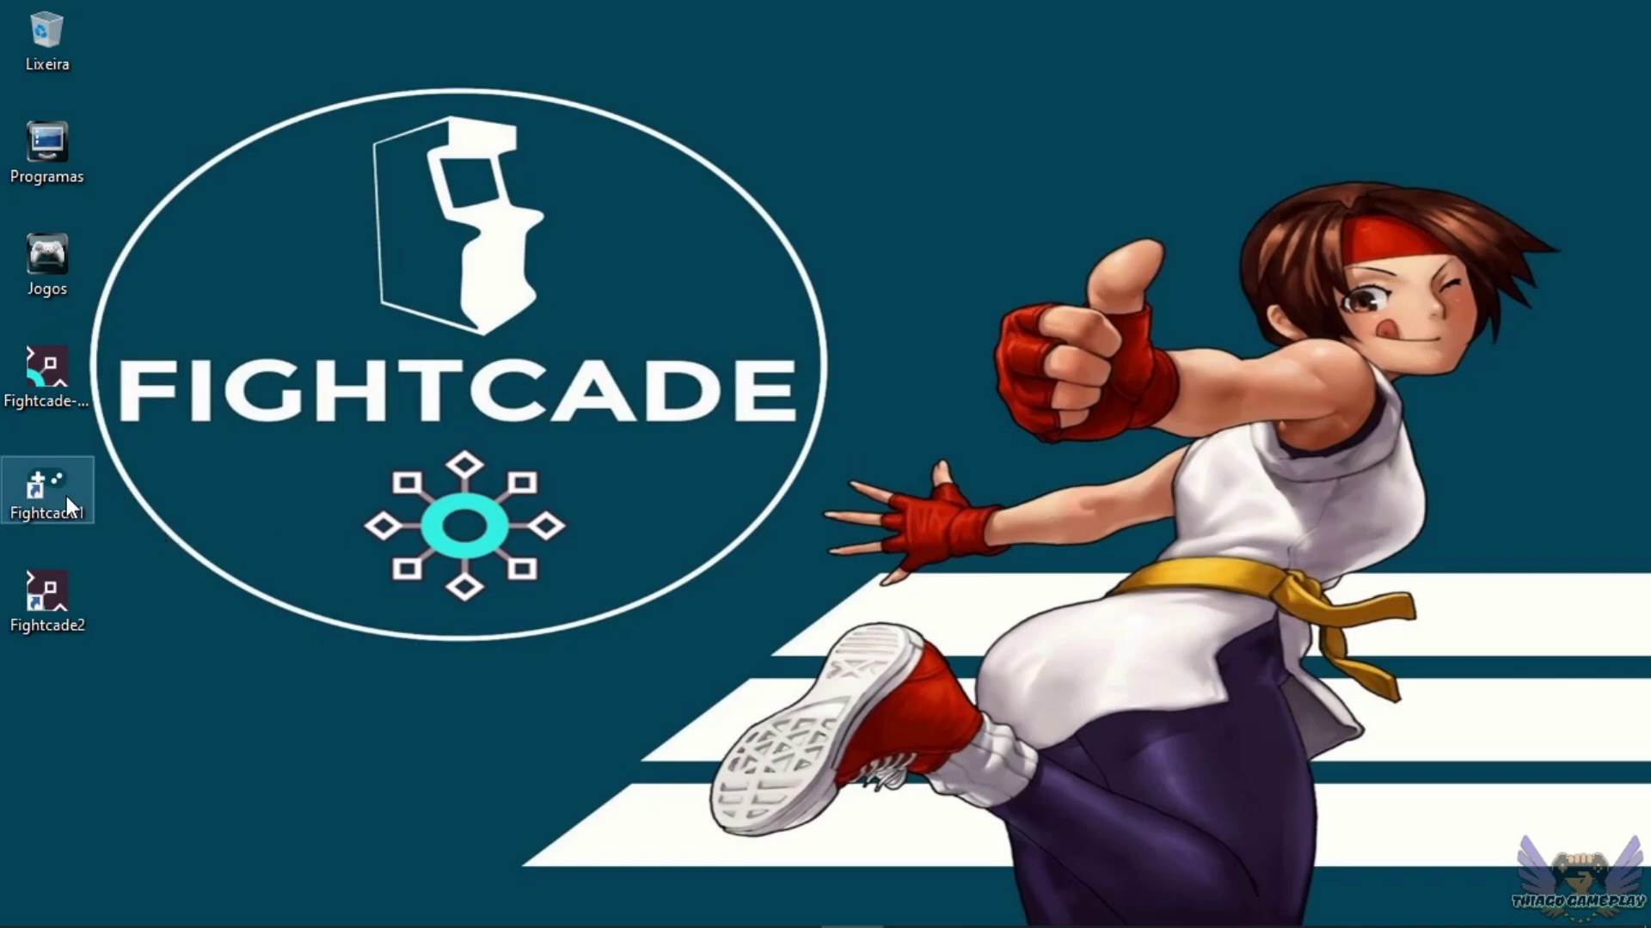
left_click_drag(49, 373, 57, 169)
mouse_move(57, 168)
left_mouse_down()
mouse_move(59, 55)
mouse_move(77, 291)
mouse_move(71, 163)
left_mouse_up()
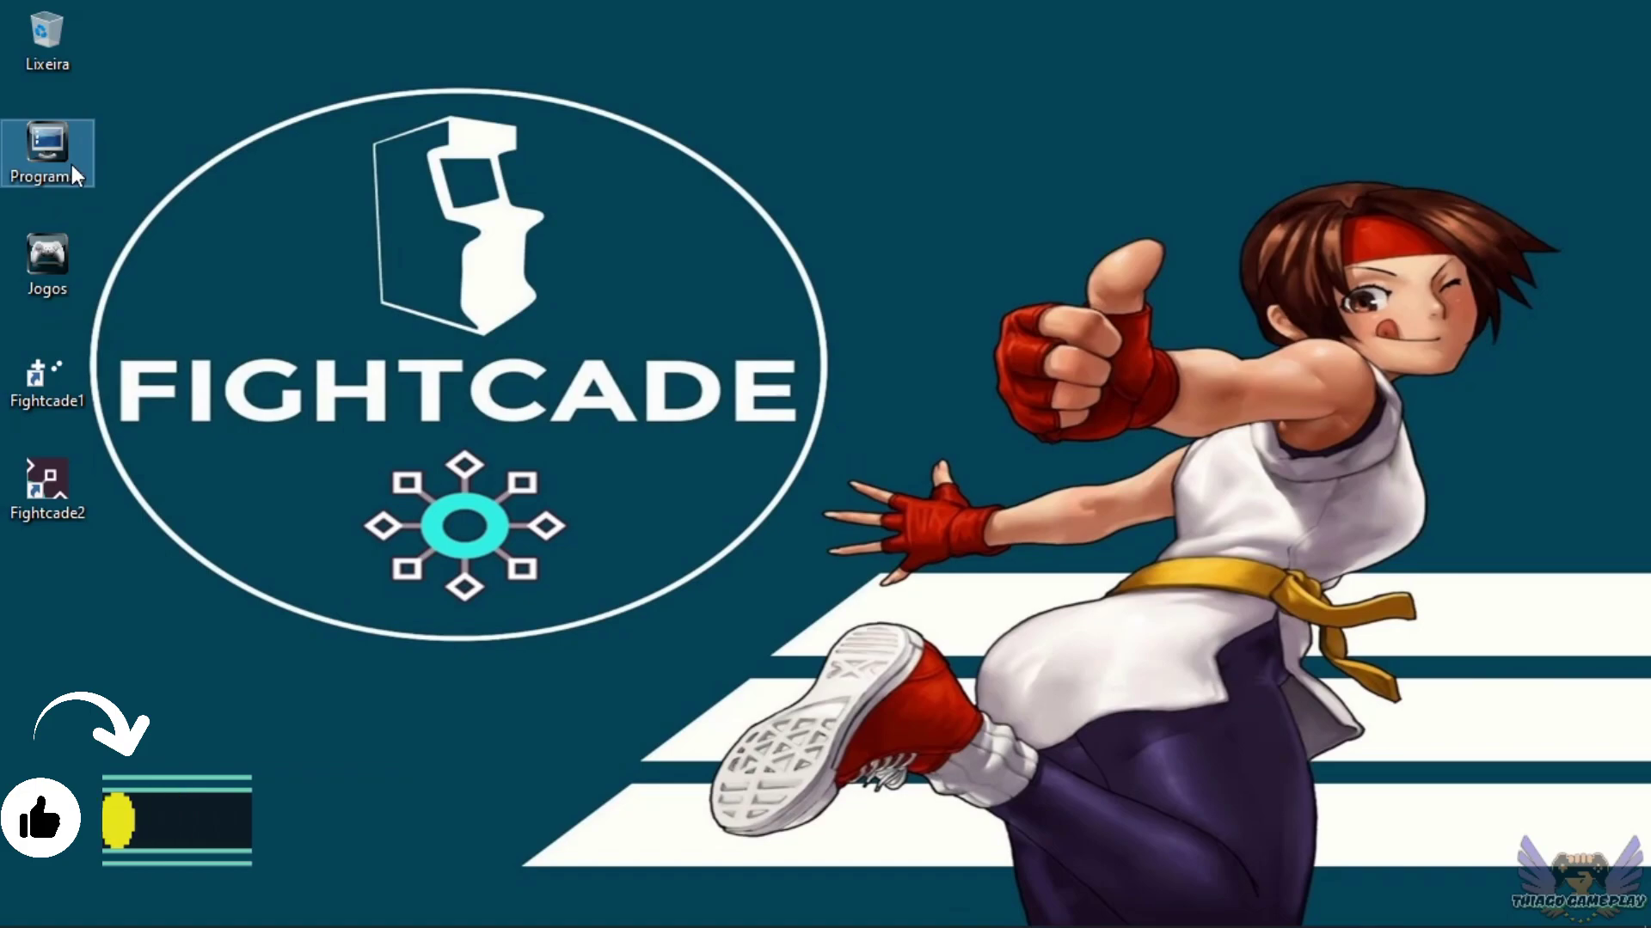
left_click(228, 325)
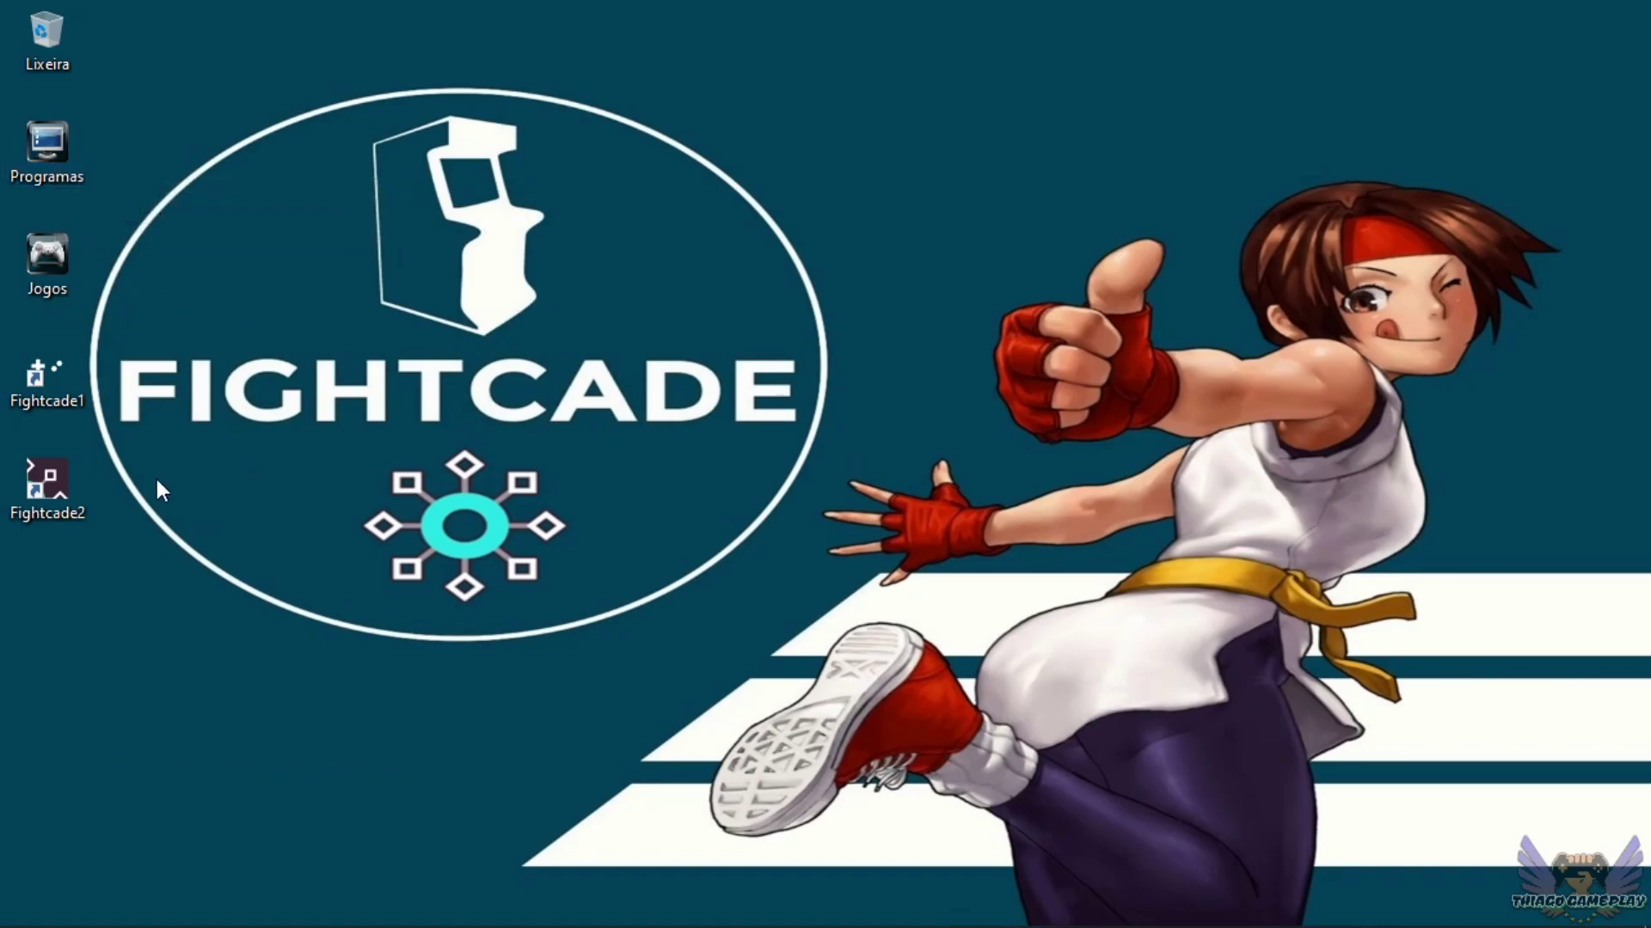
Set the Fightcade1 desktop shortcut to always run as administrator through its compatibility properties.
right_click(46, 375)
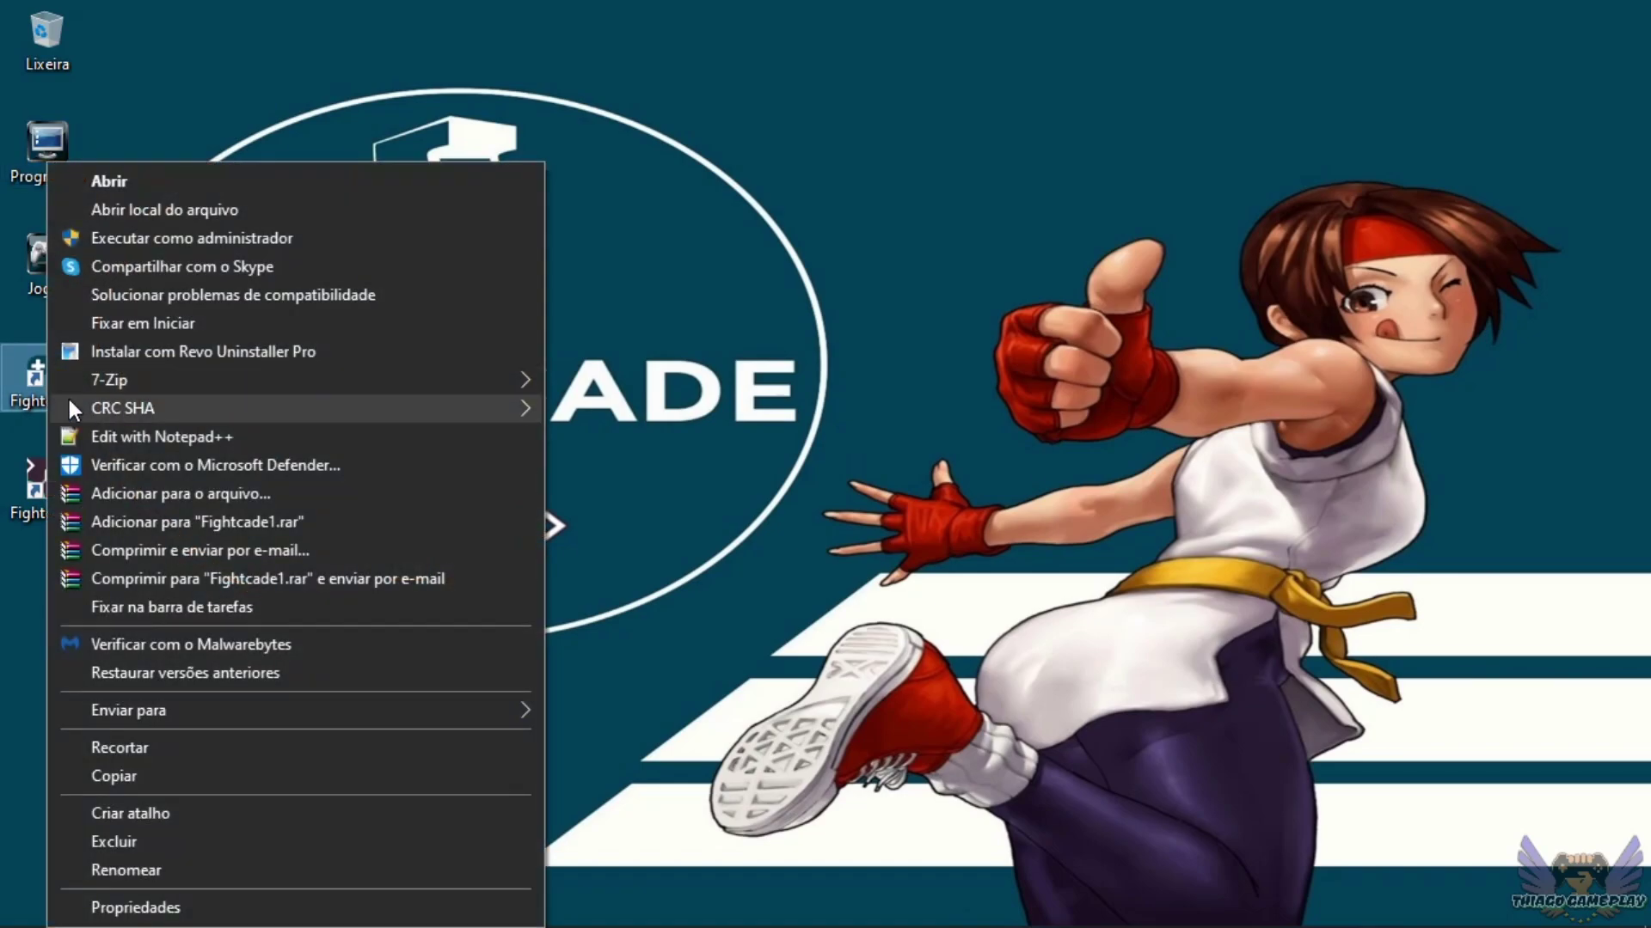
left_click(185, 907)
left_click(239, 302)
left_click(114, 710)
left_click(499, 888)
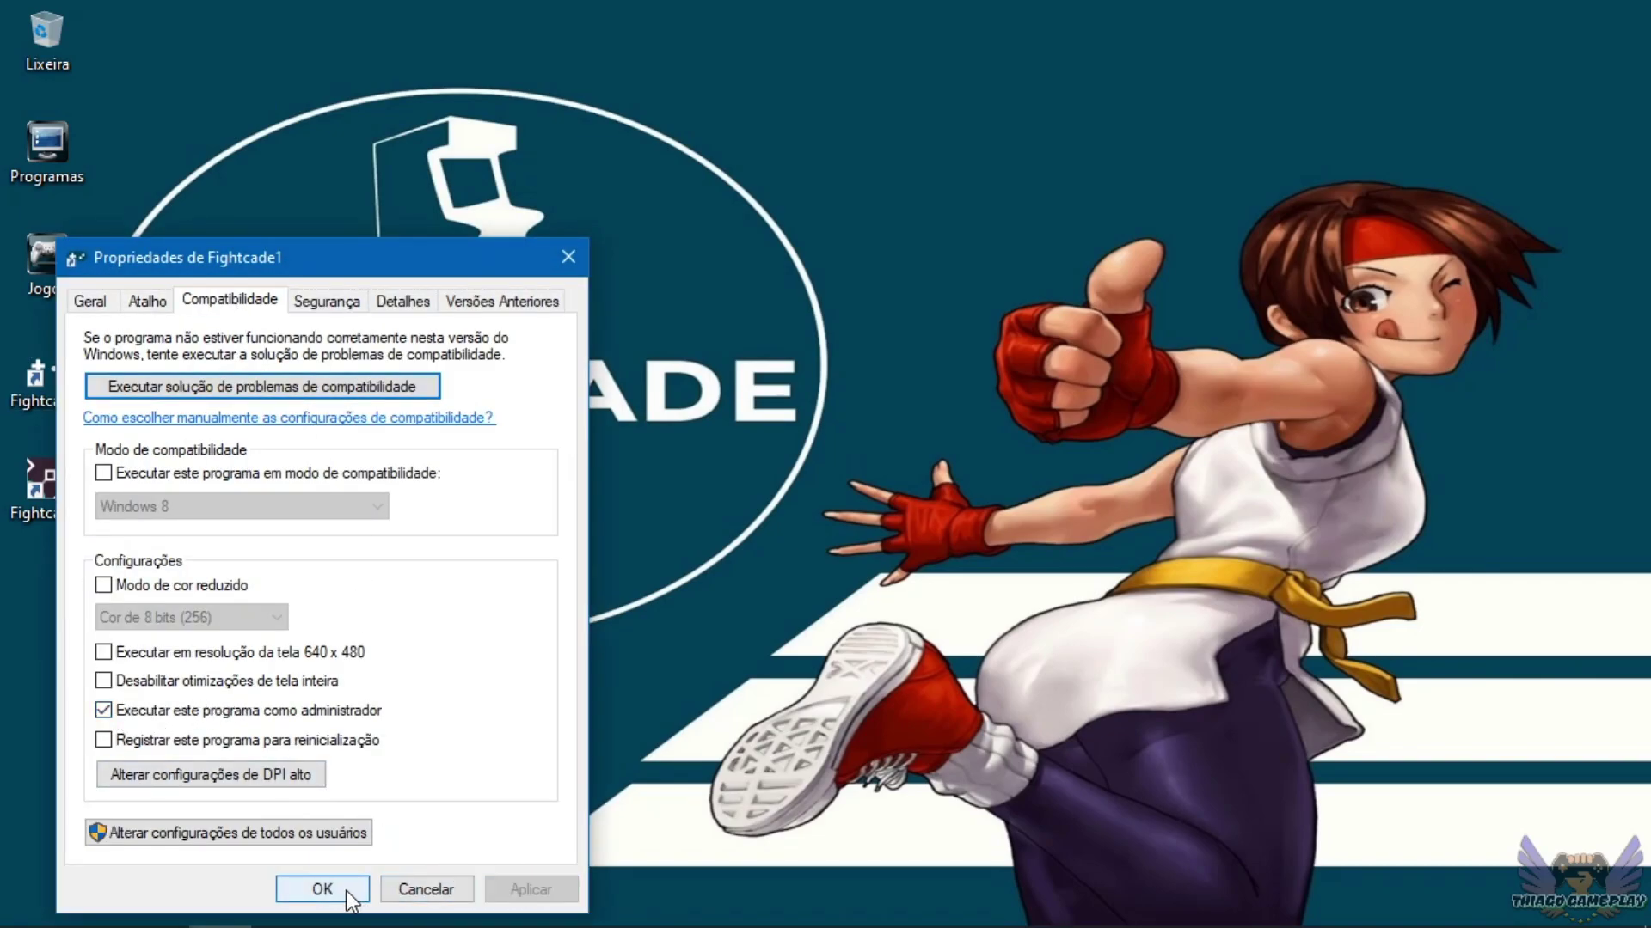
left_click(345, 891)
Set the Fightcade2 desktop shortcut to always run as administrator through its compatibility properties.
right_click(49, 478)
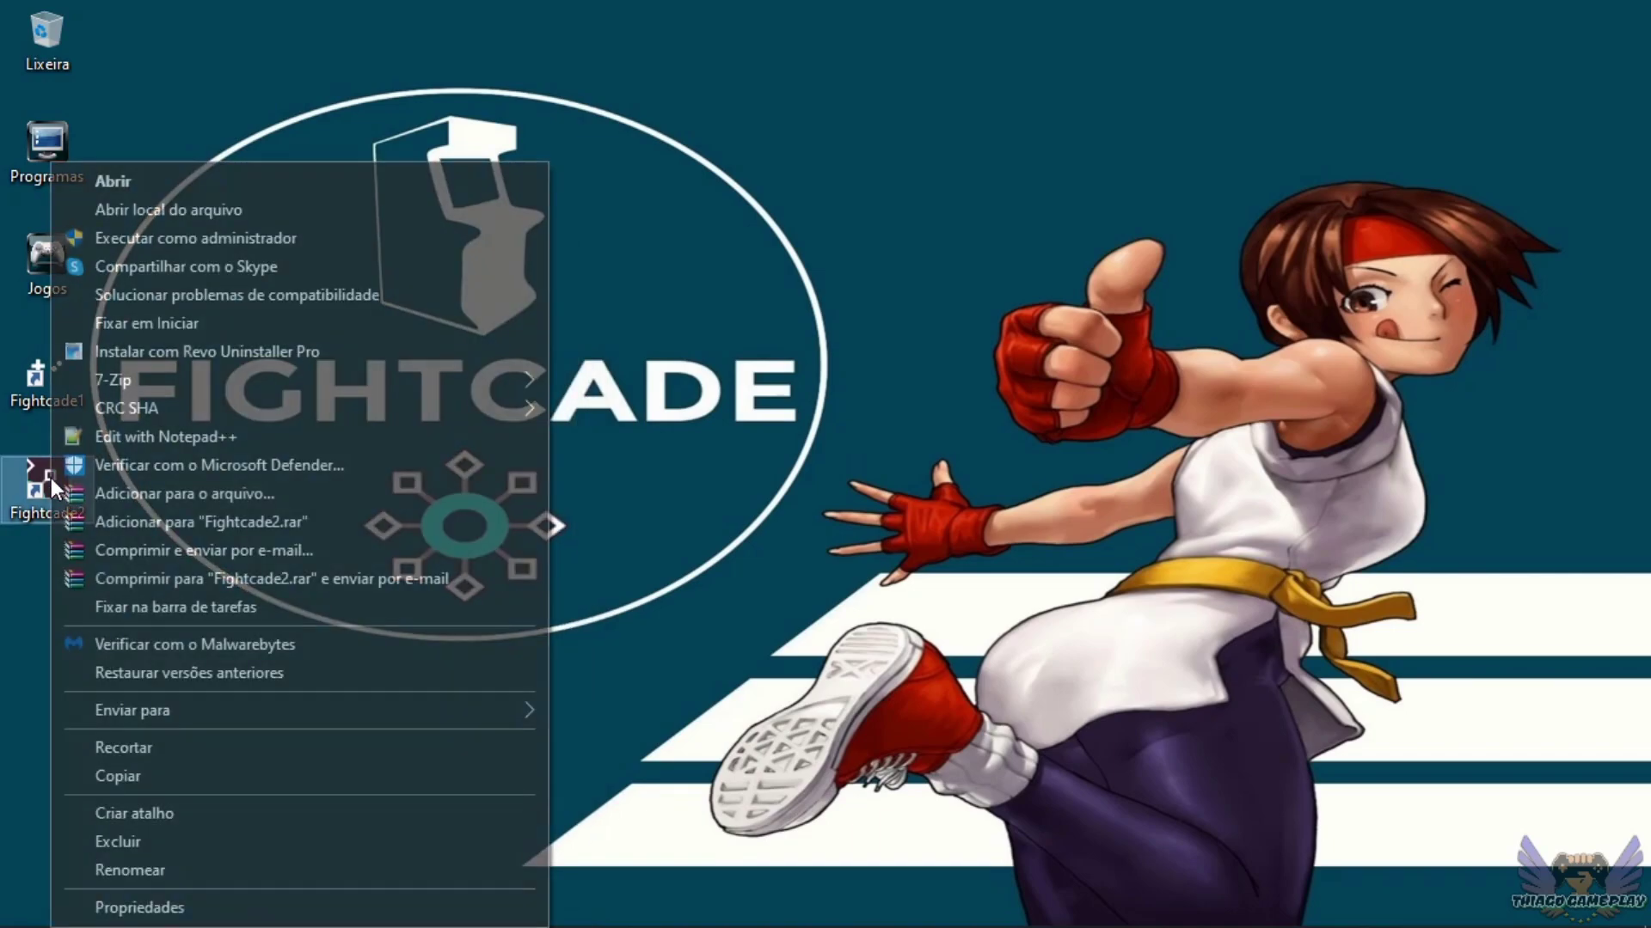
left_click(227, 904)
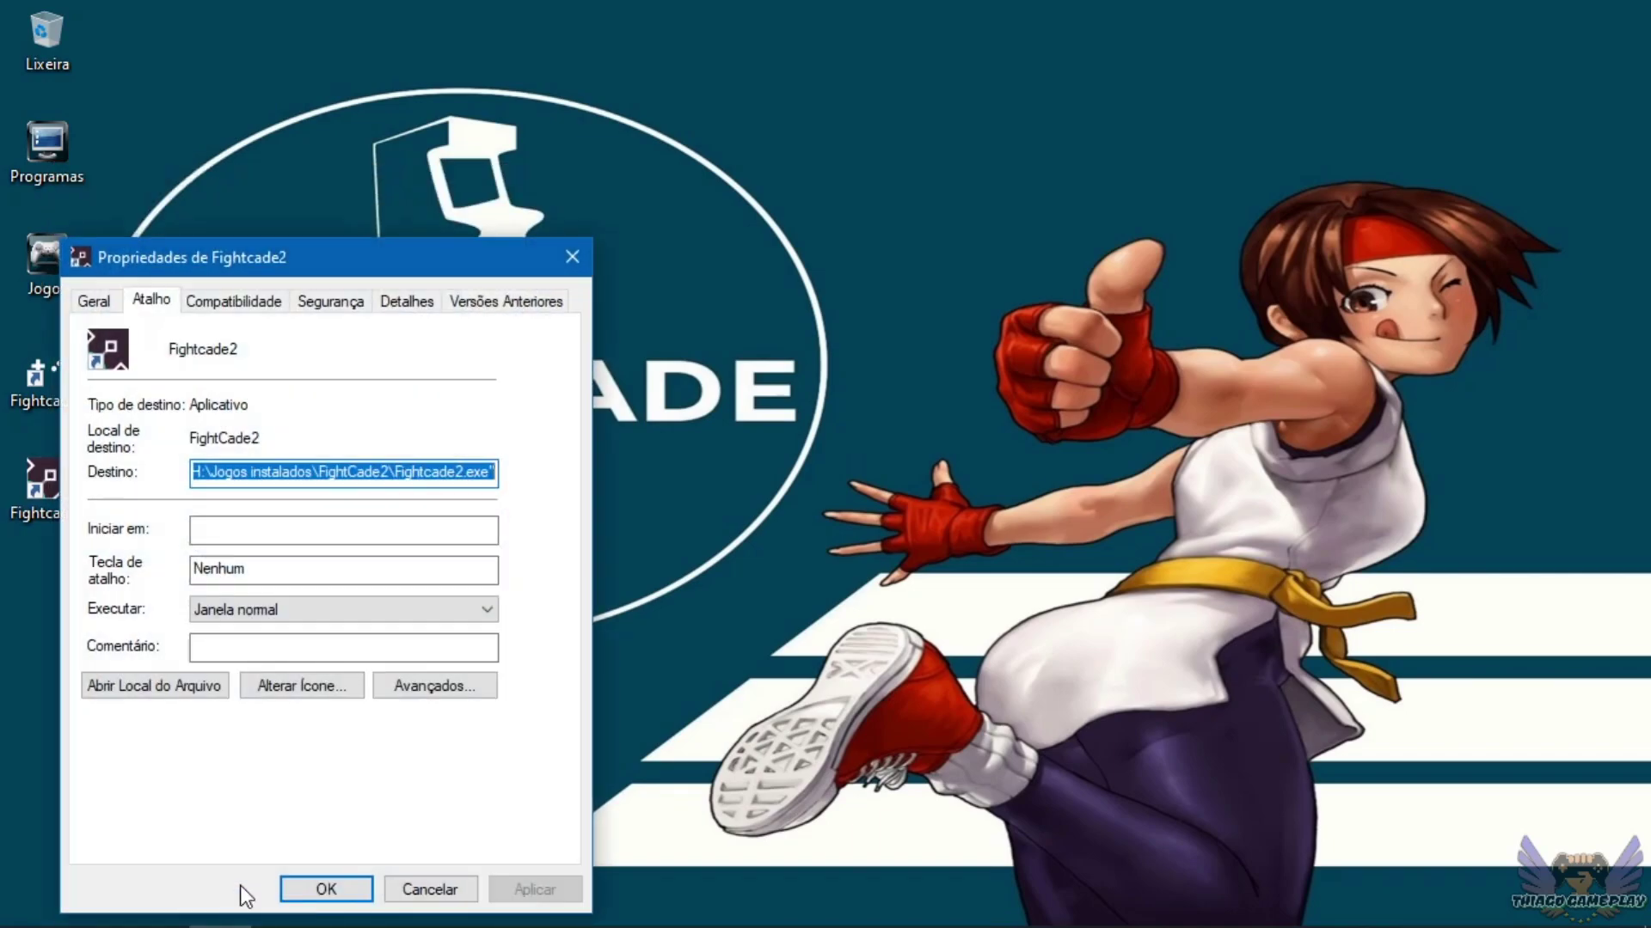
left_click(245, 301)
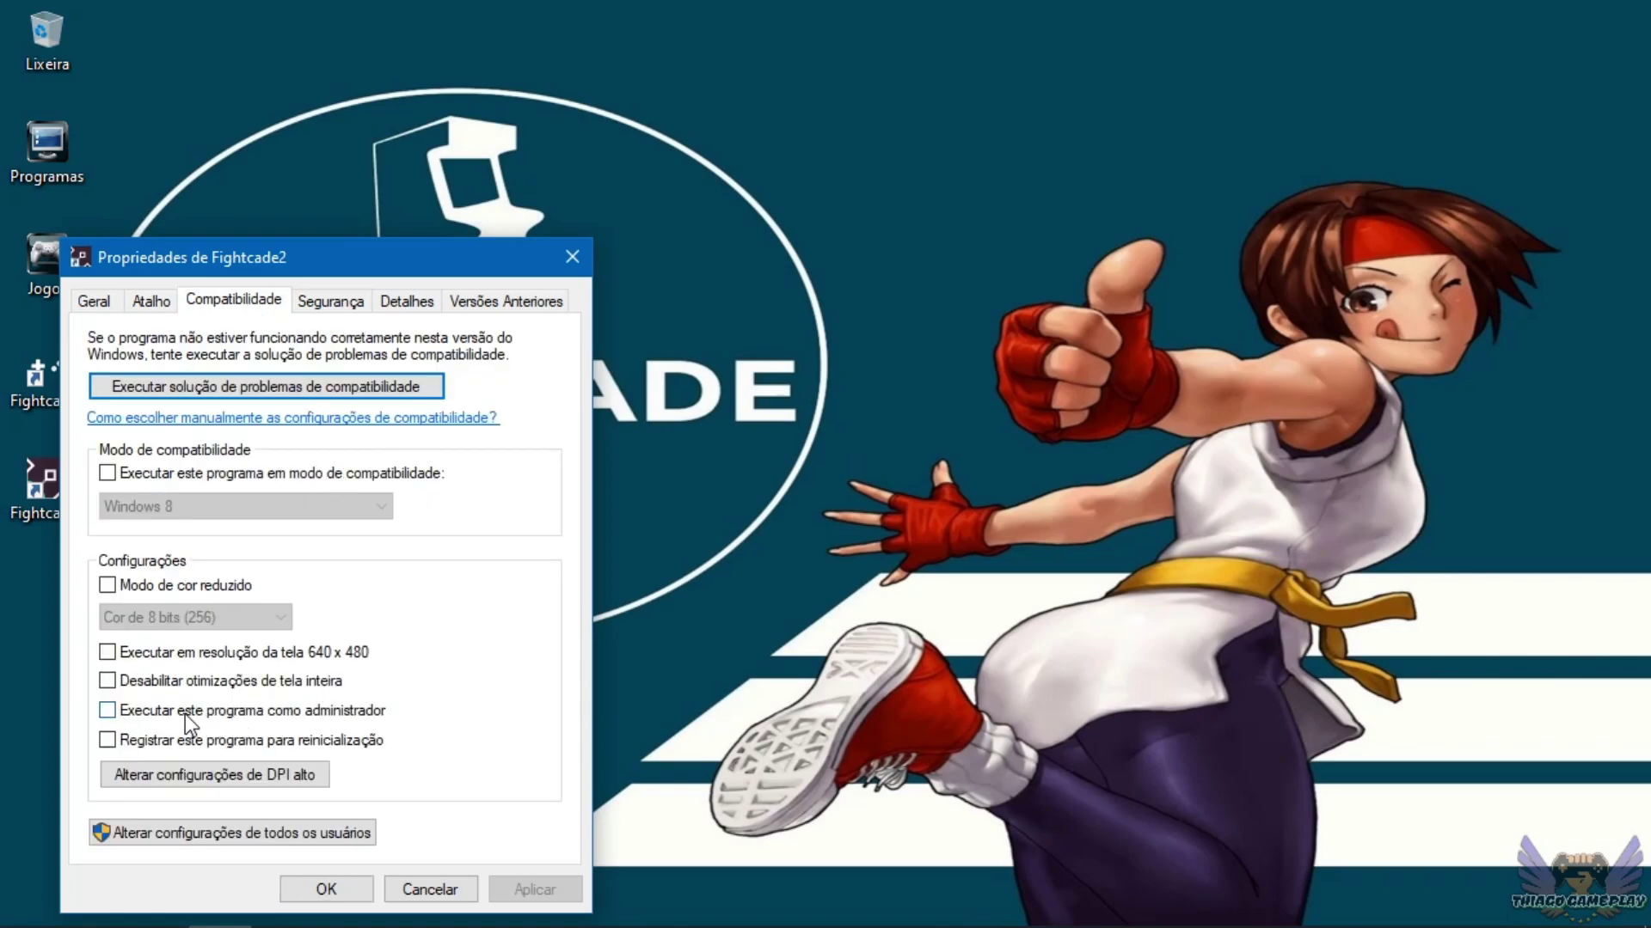
left_click(122, 714)
left_click(533, 887)
left_click(326, 890)
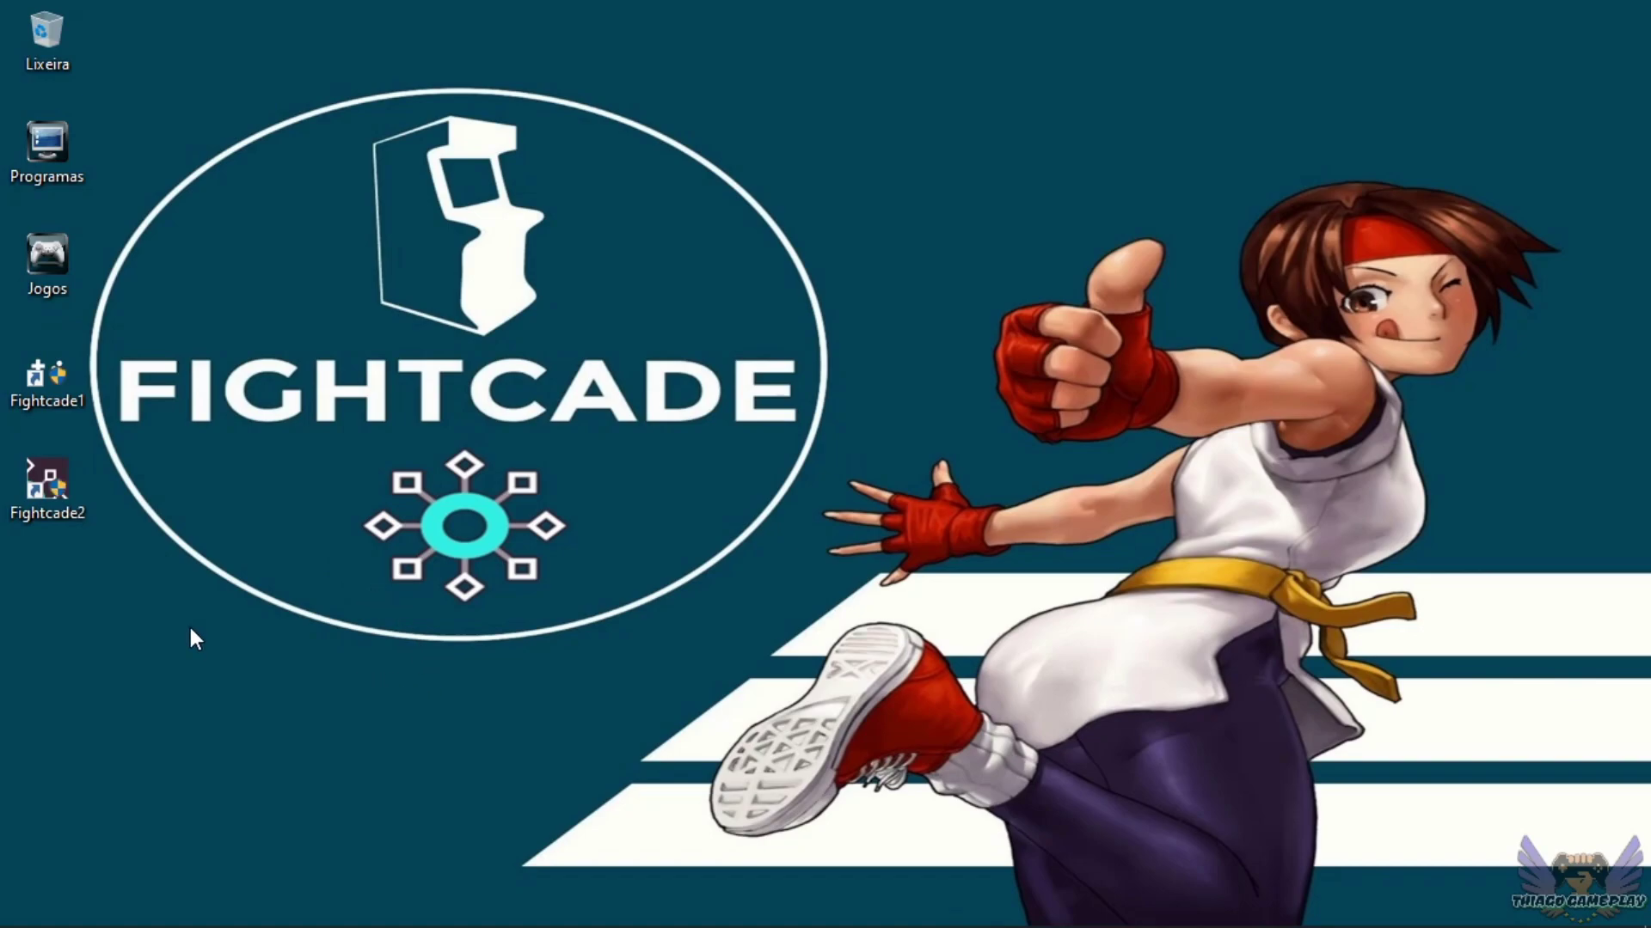
Open the file location of the Fightcade1 shortcut and examine the ROMs folder inside emulator\ggpofba.
right_click(47, 374)
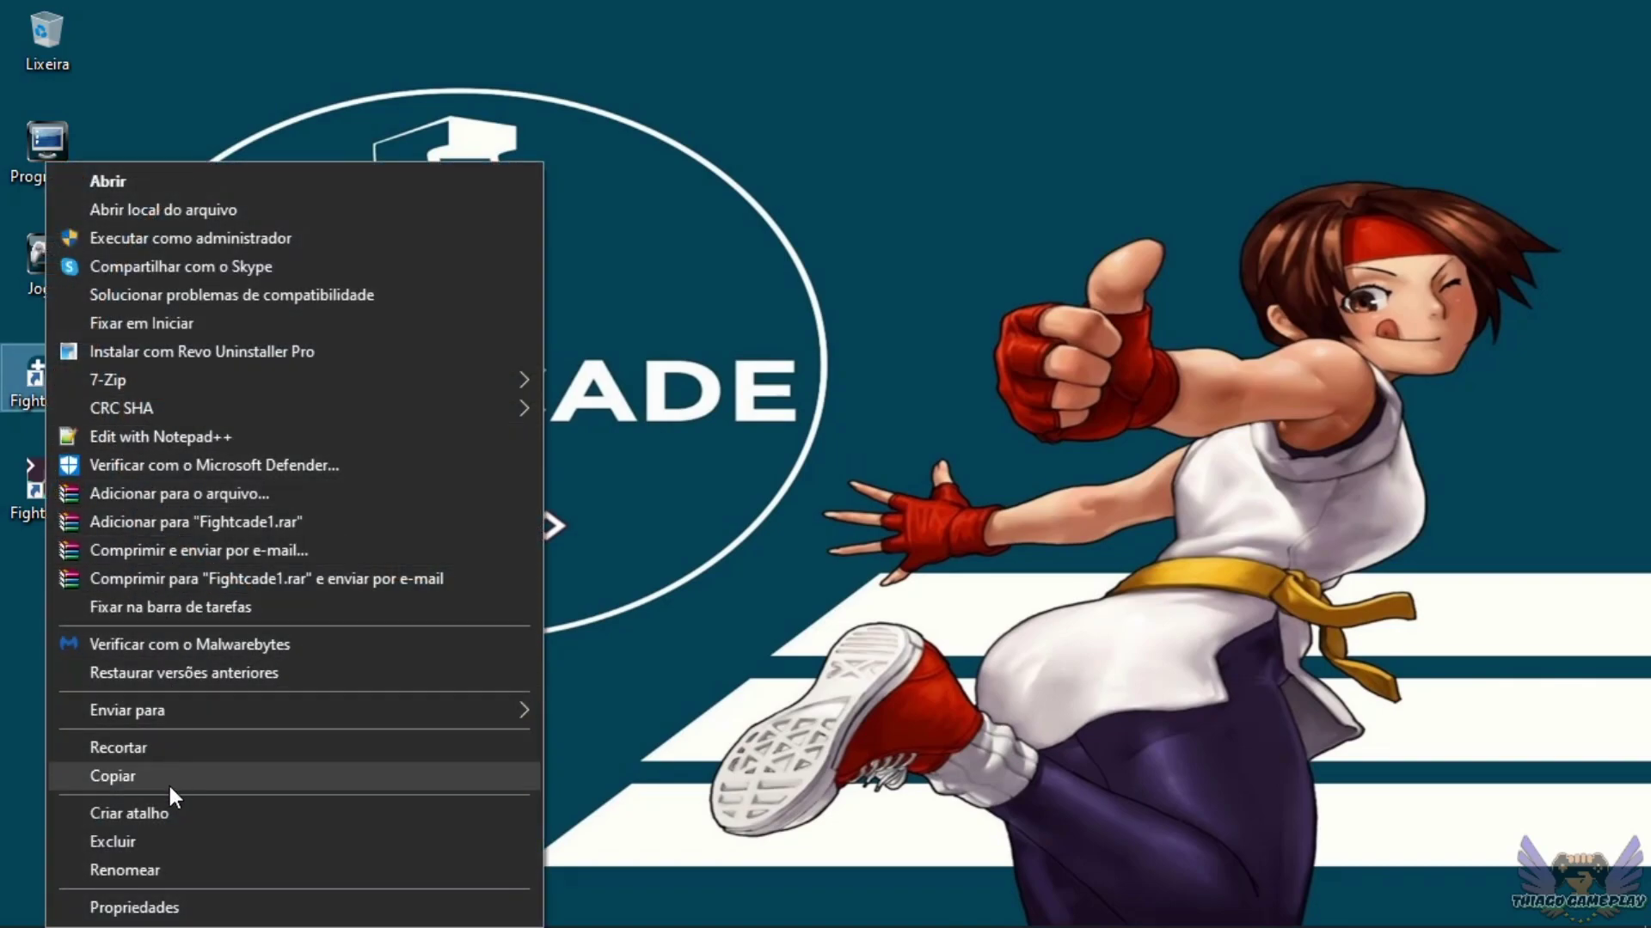
left_click(212, 214)
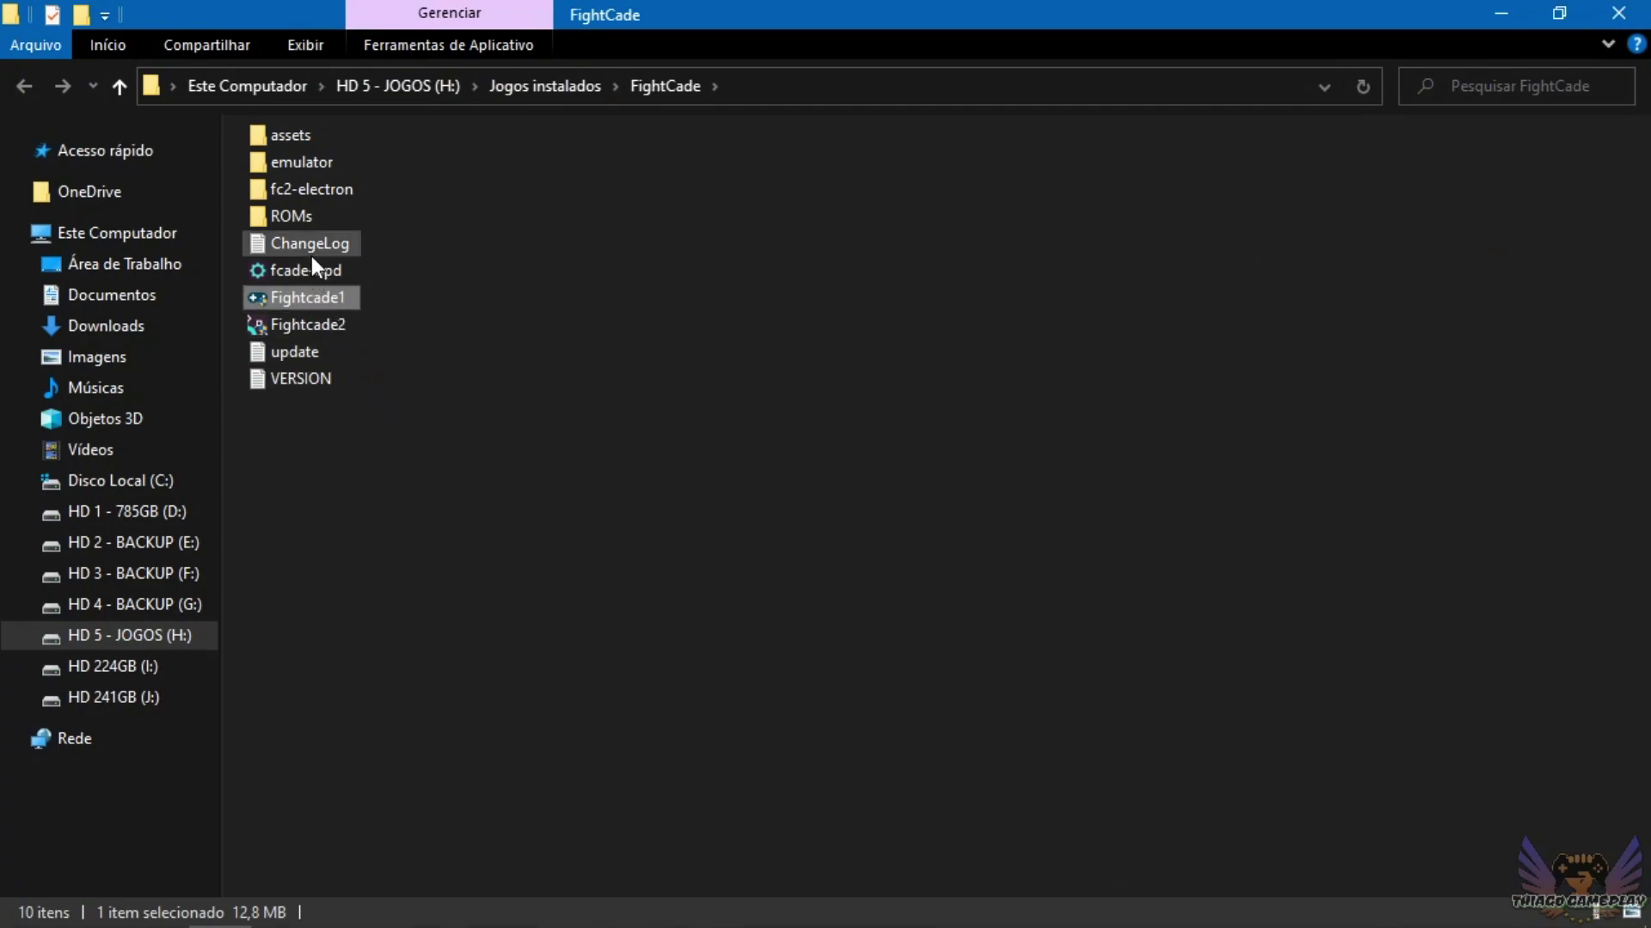
double_click(313, 165)
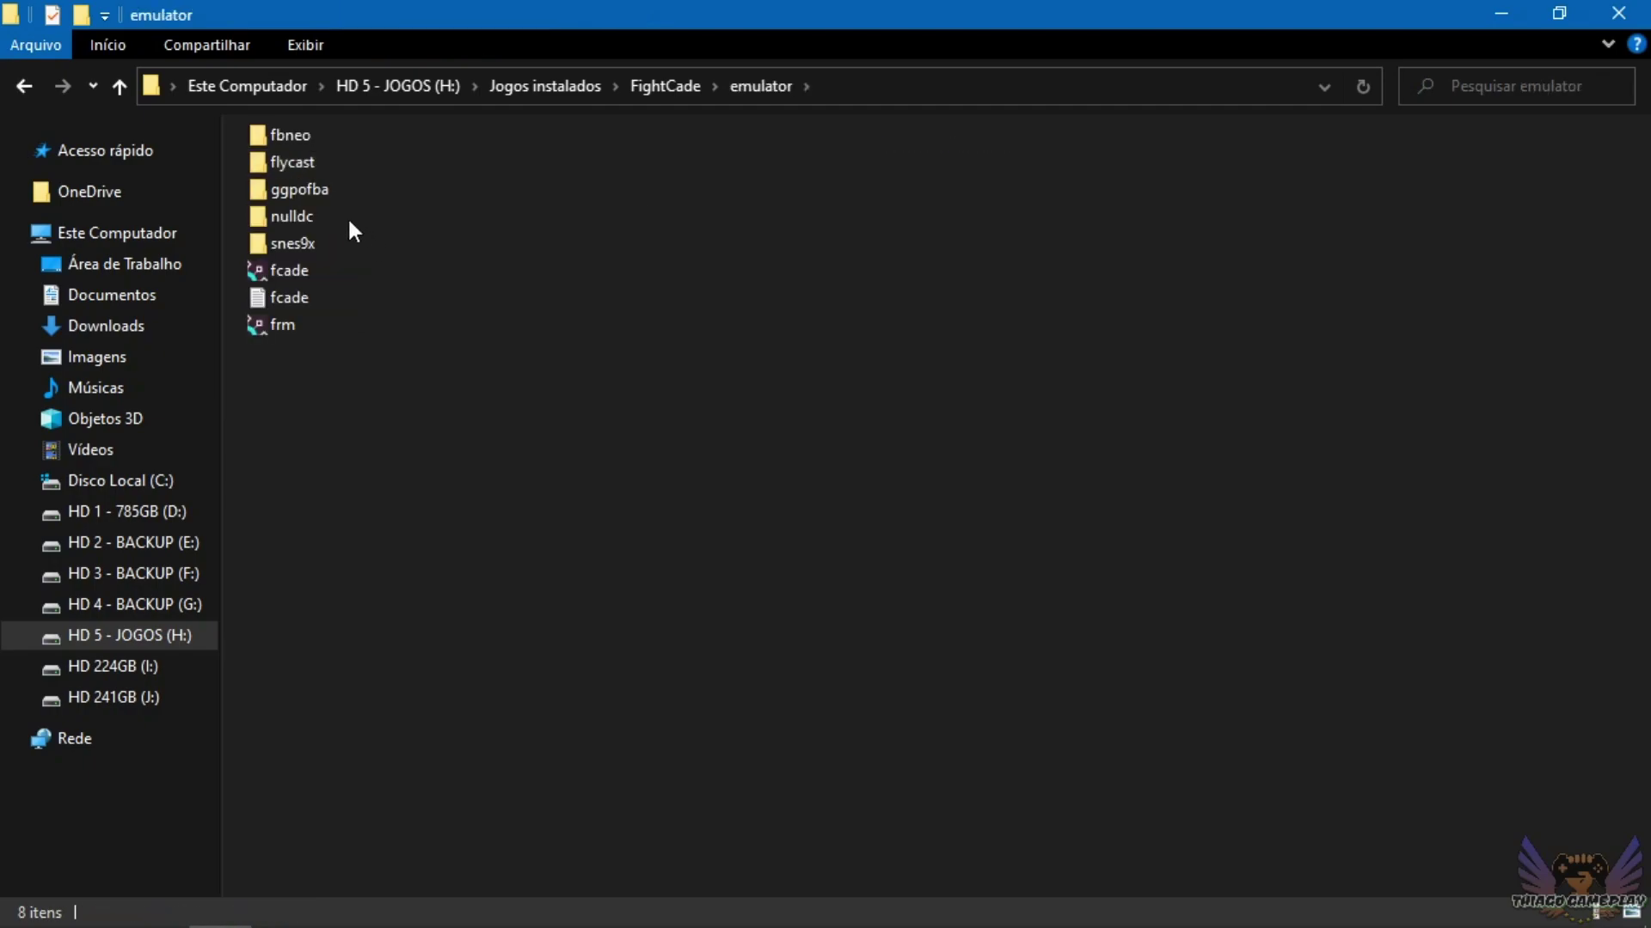
double_click(301, 194)
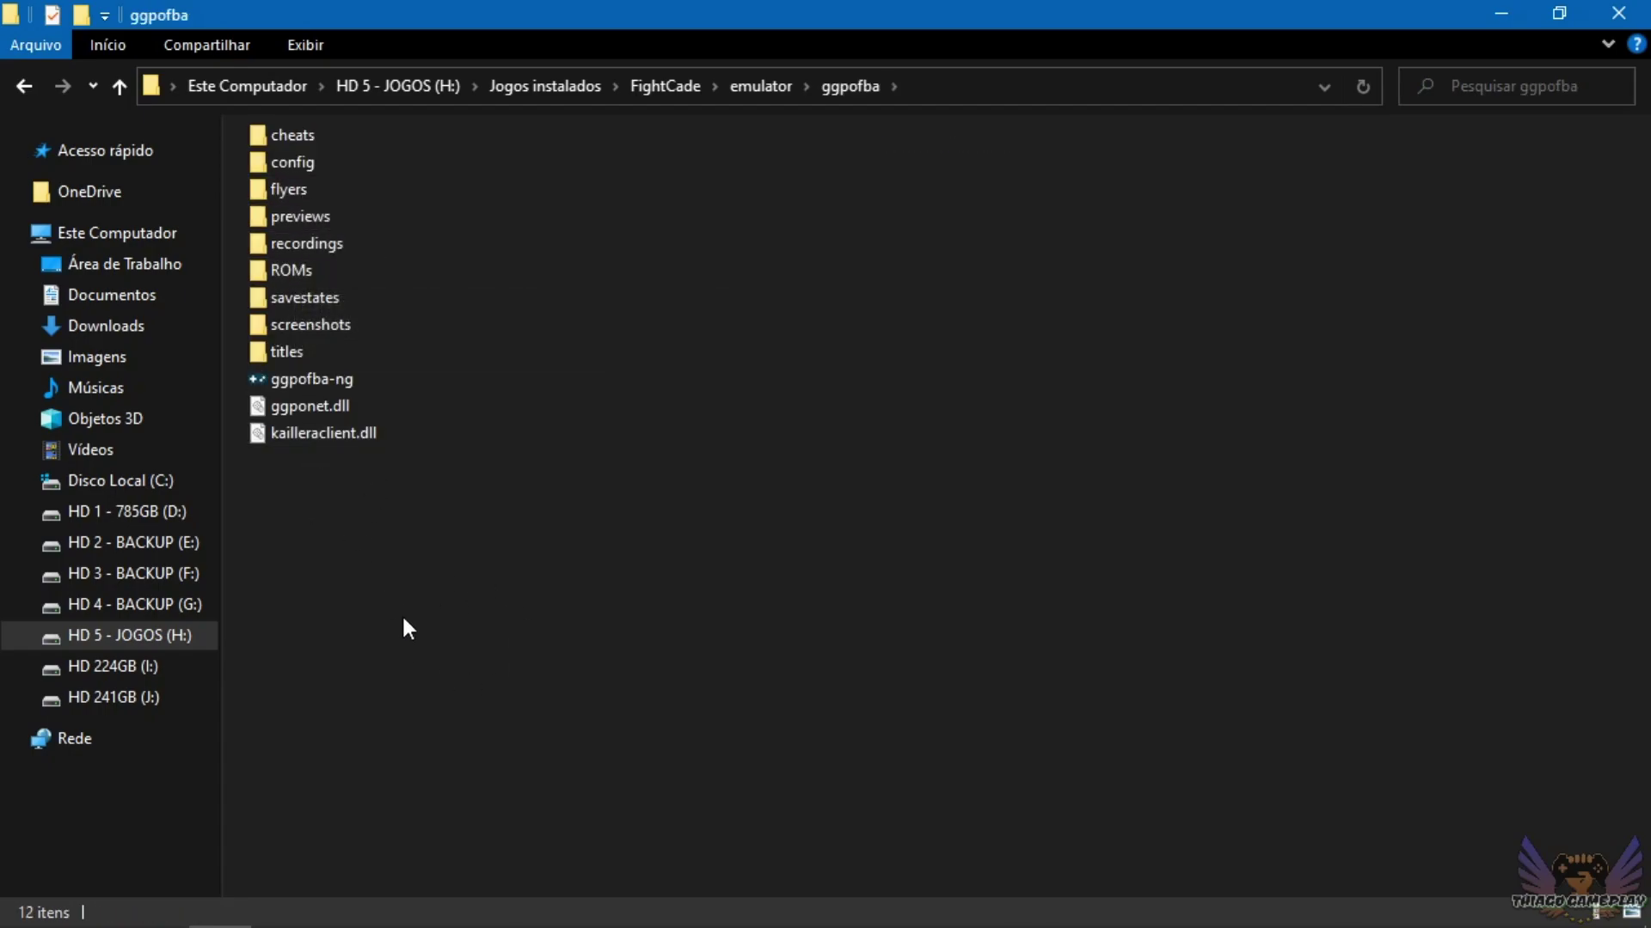
double_click(308, 271)
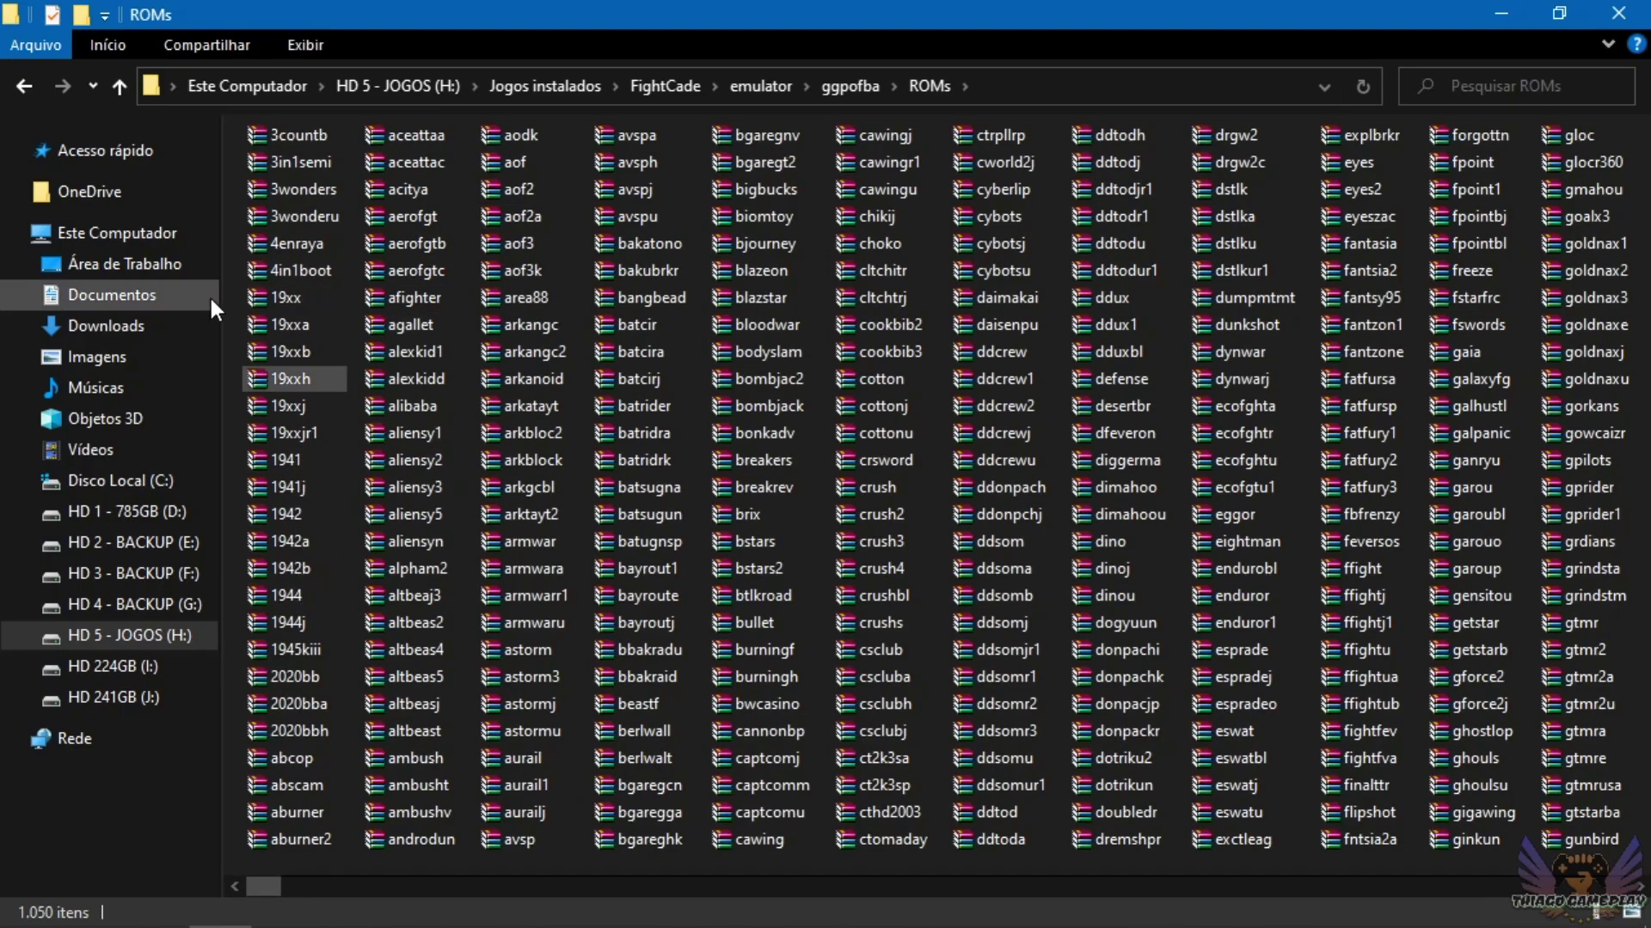
Return to the emulator folder and examine the ROMs folder inside fbneo, including its roms arcade subfolder.
left_click(25, 86)
left_click(26, 86)
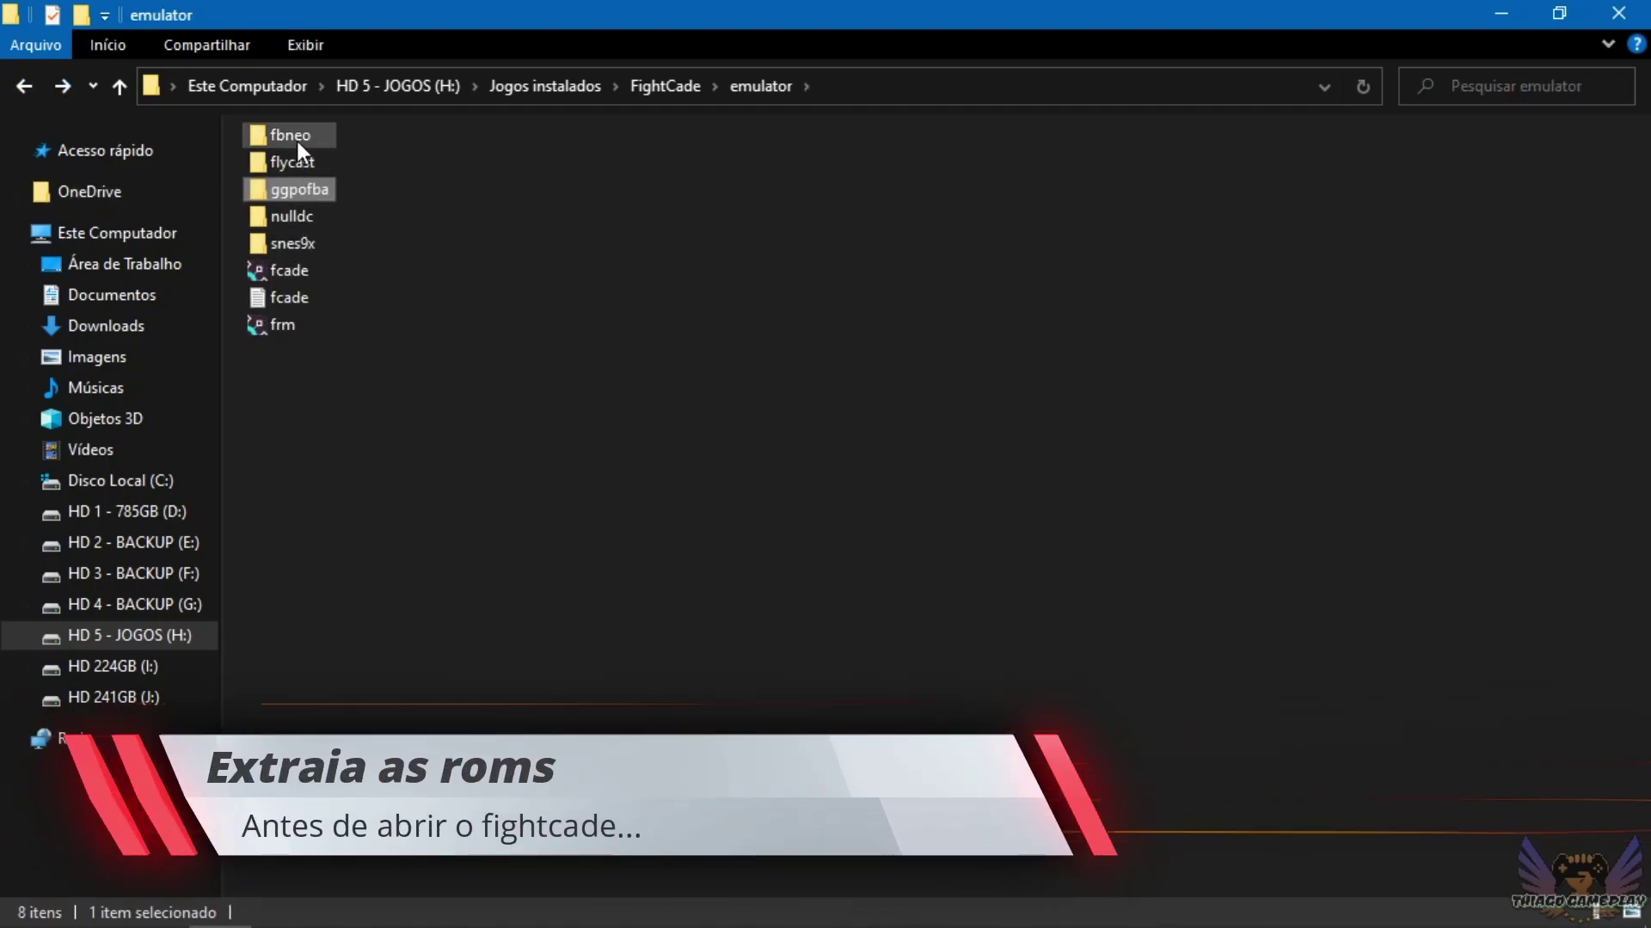
left_click(296, 141)
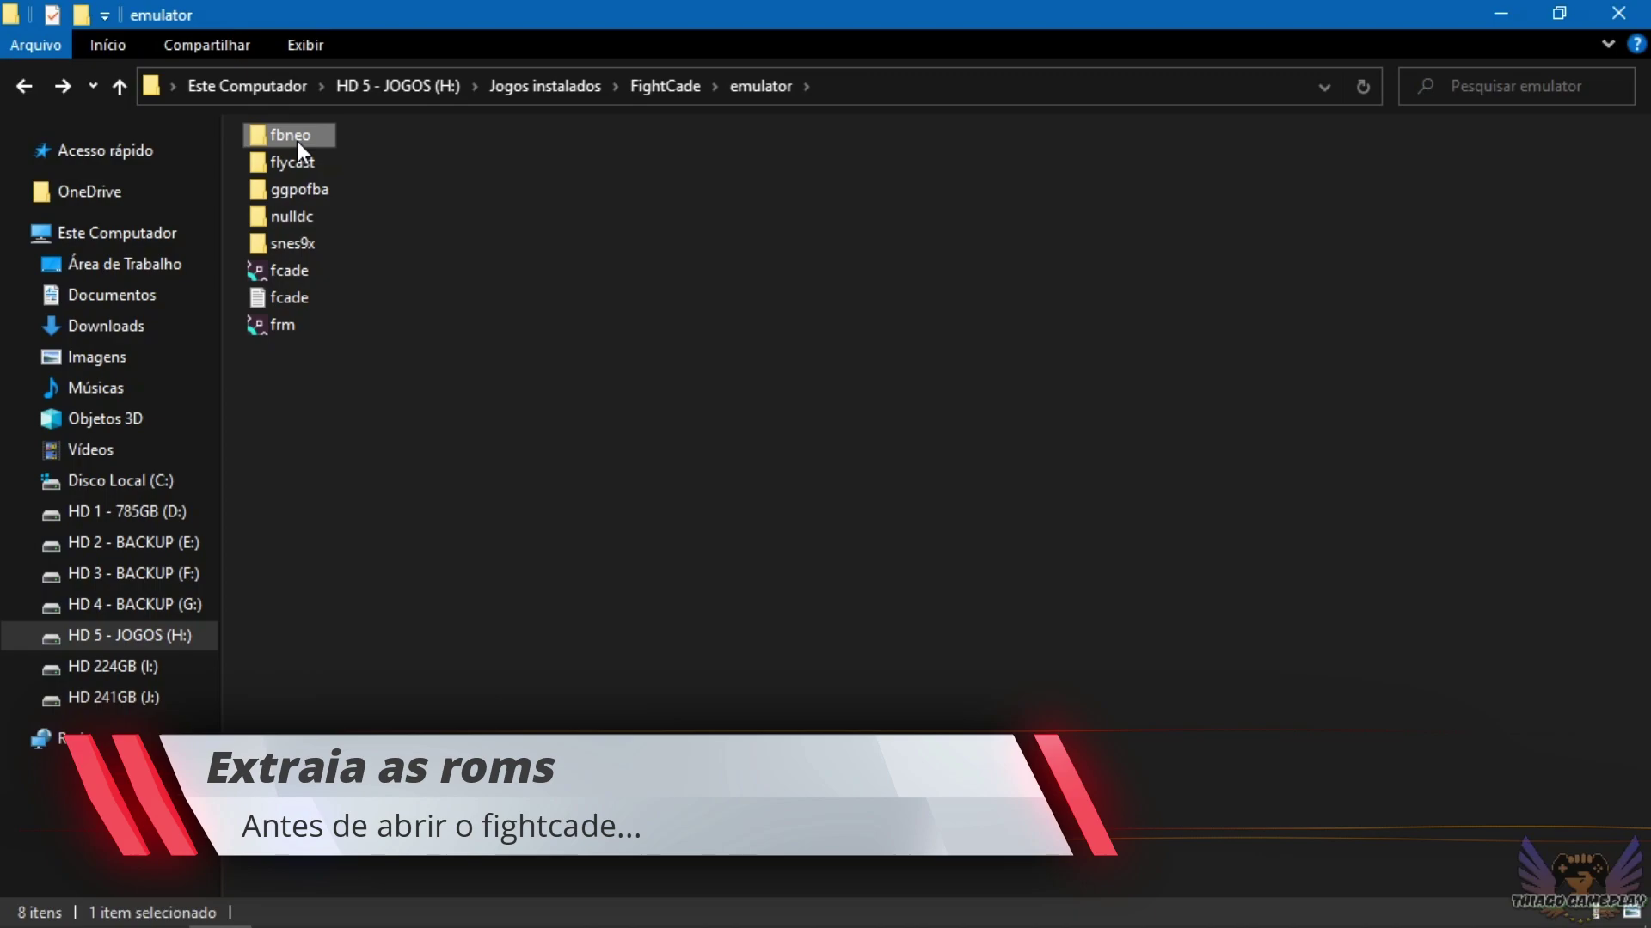
double_click(297, 141)
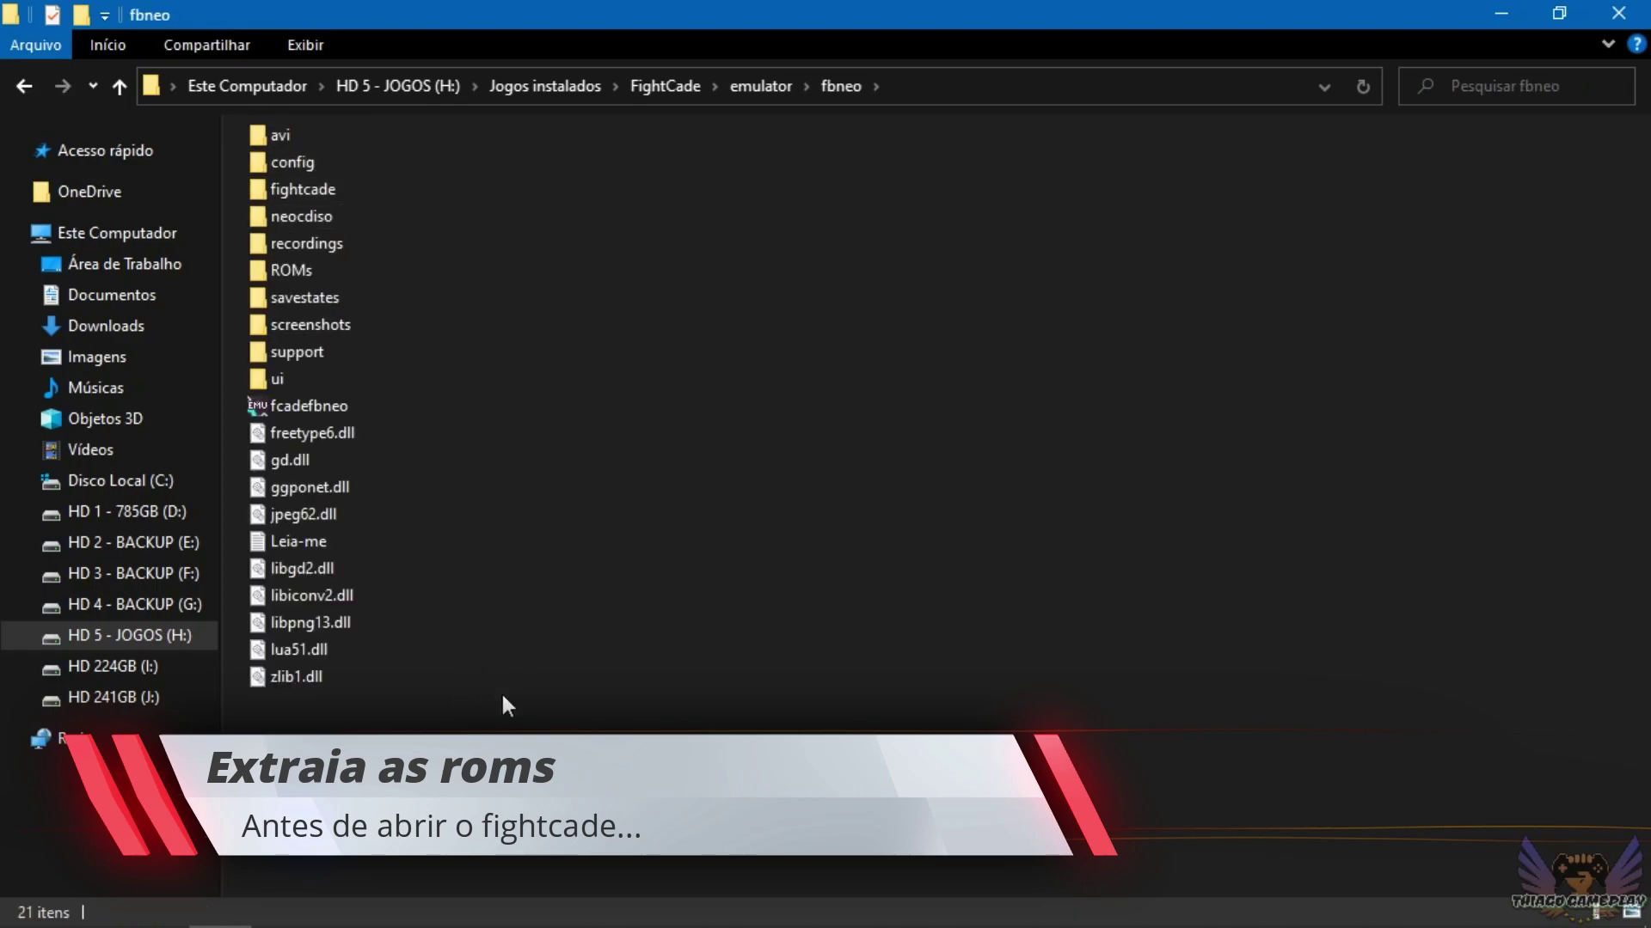
double_click(292, 271)
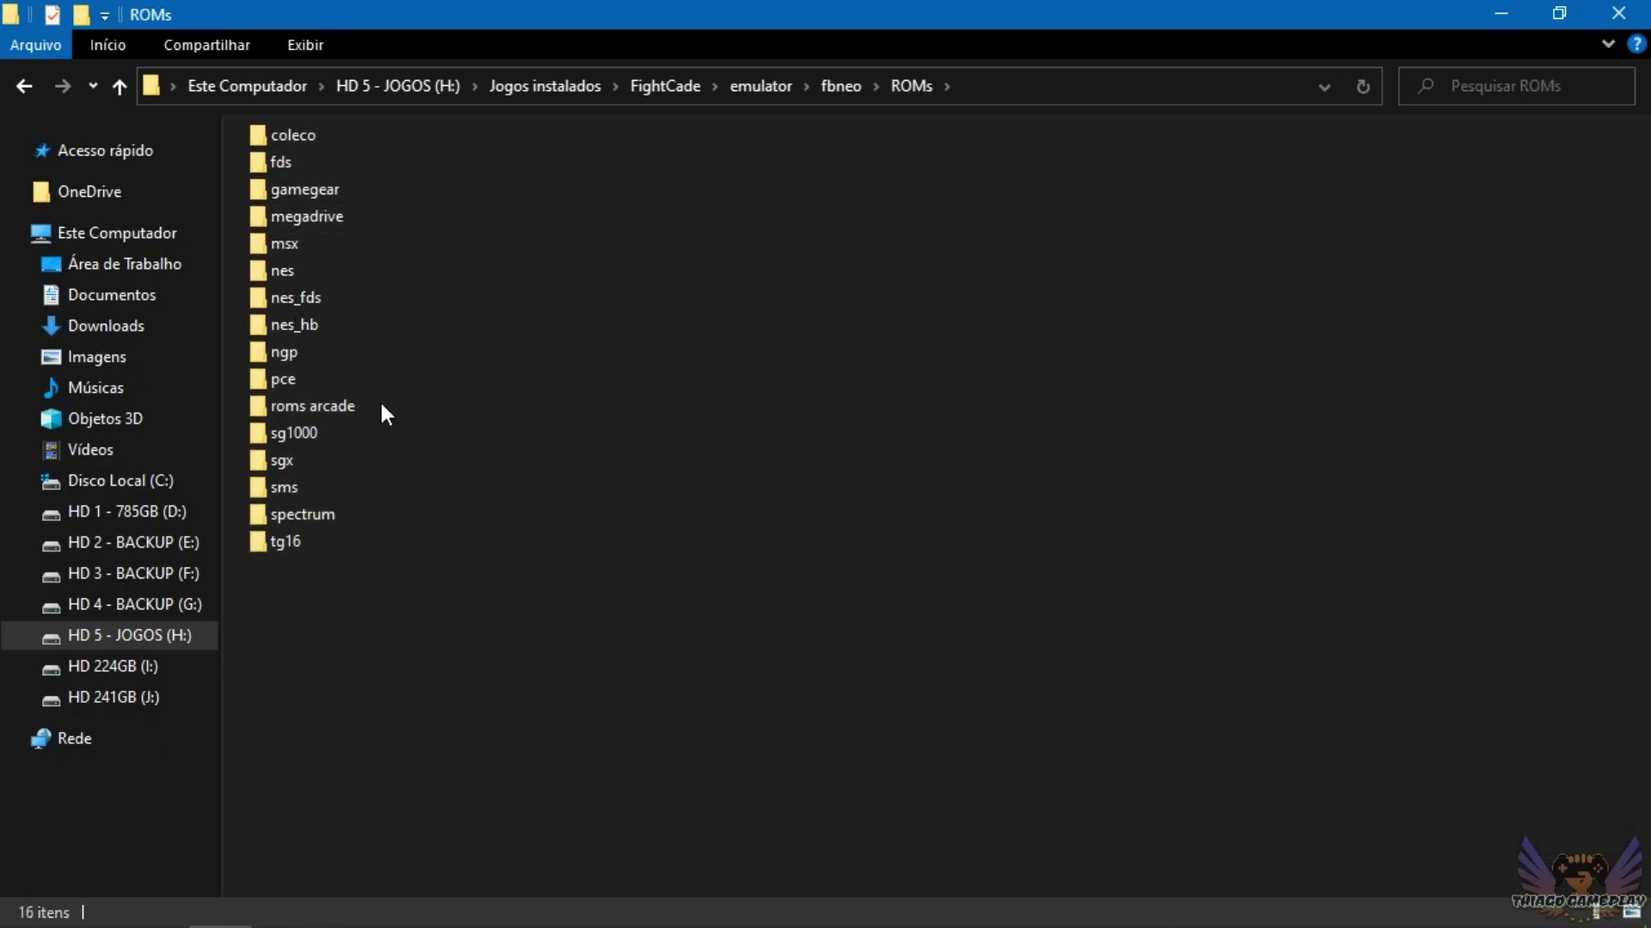
double_click(312, 406)
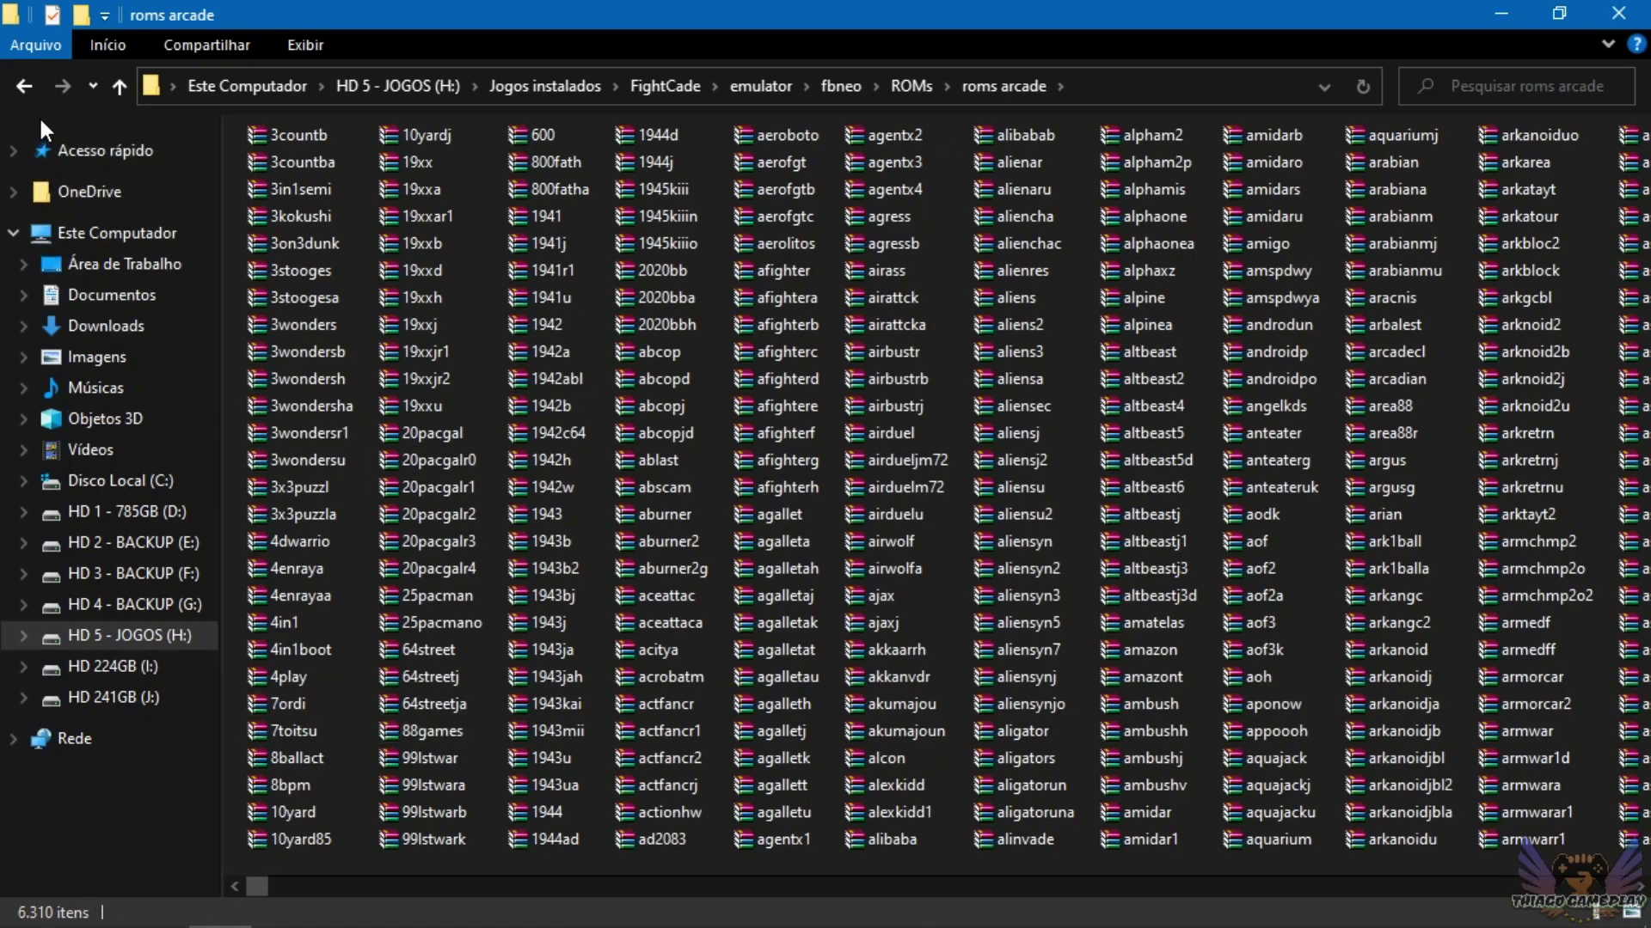
left_click(23, 95)
double_click(320, 141)
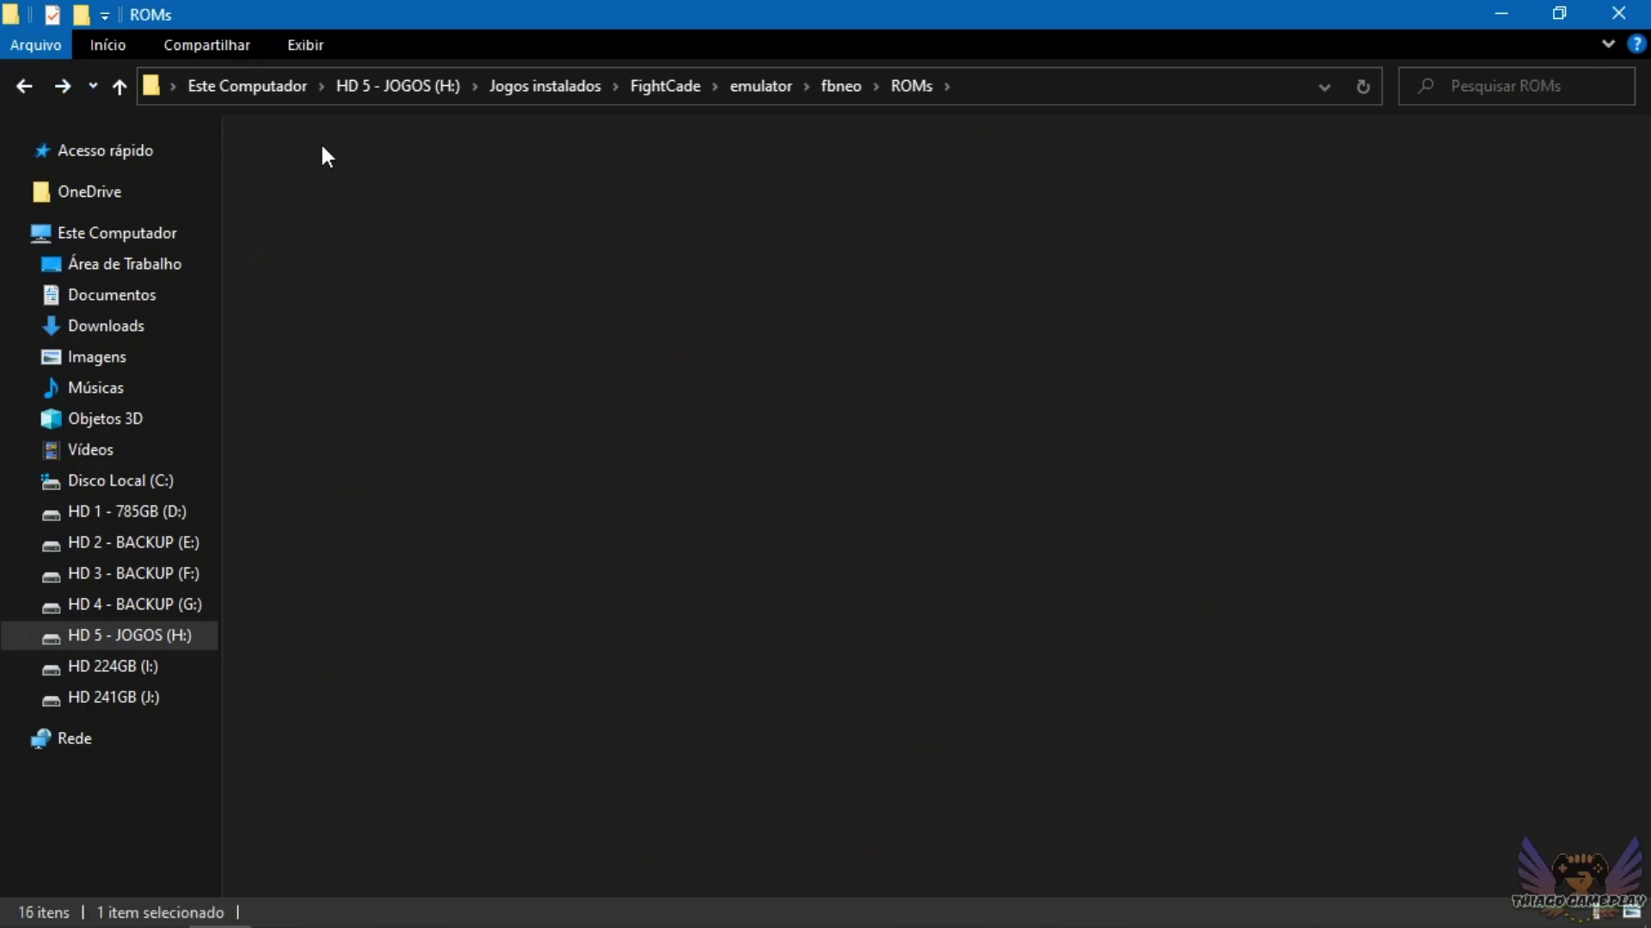
Go back to the emulator folder and examine the ROMs folder inside flycast.
left_click(27, 86)
left_click(27, 86)
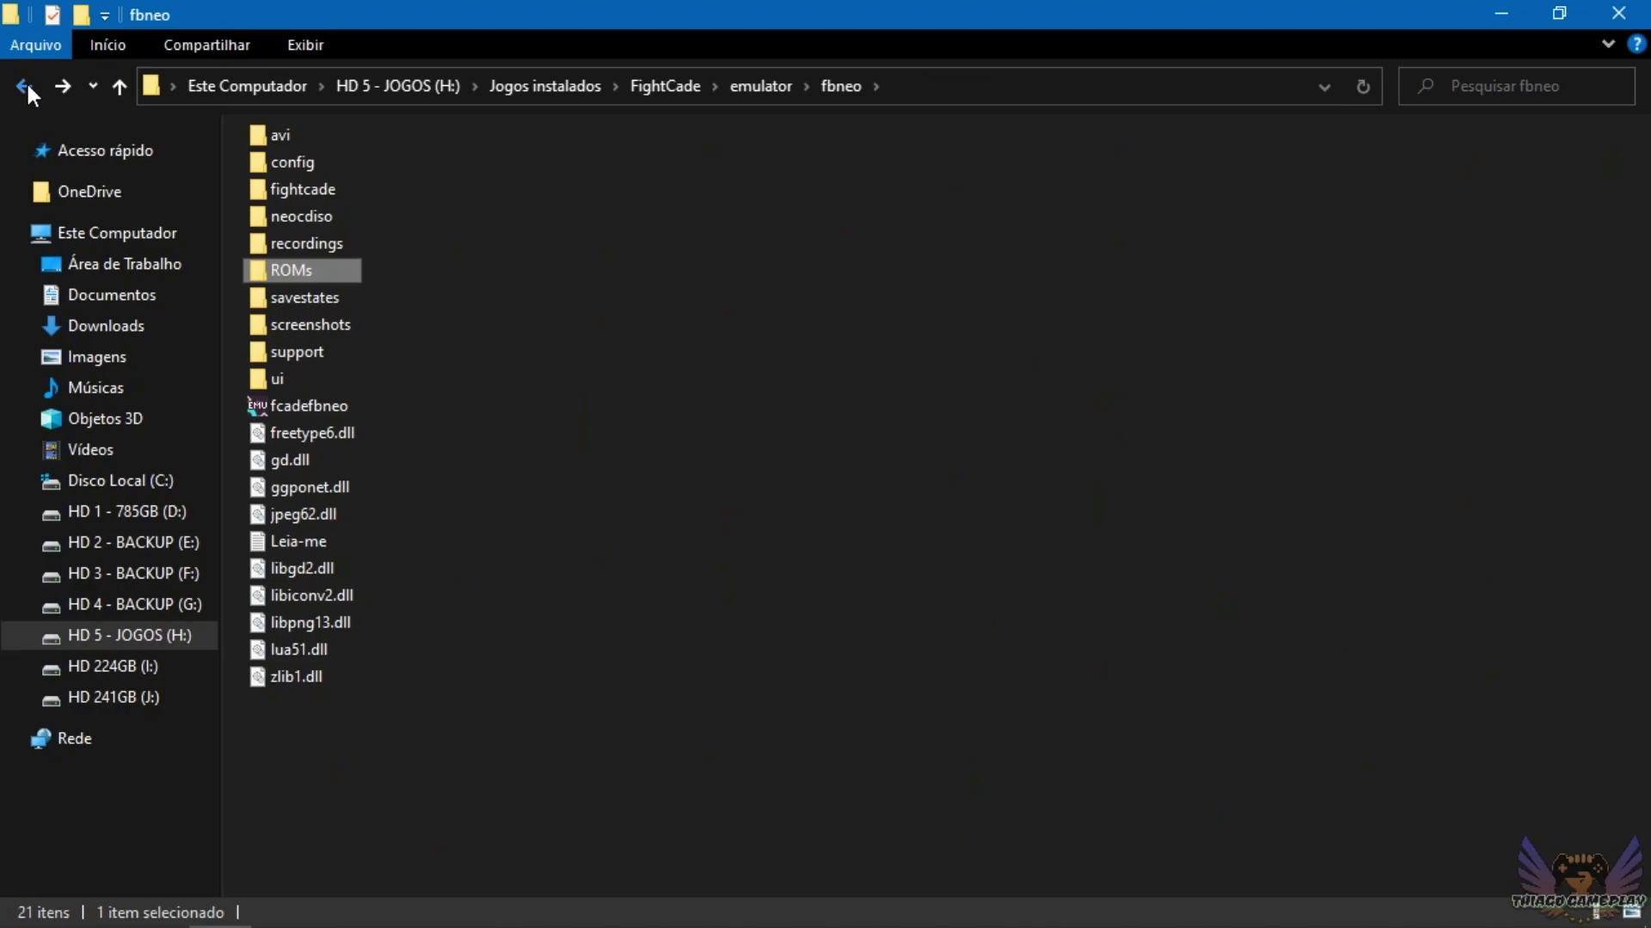
left_click(25, 86)
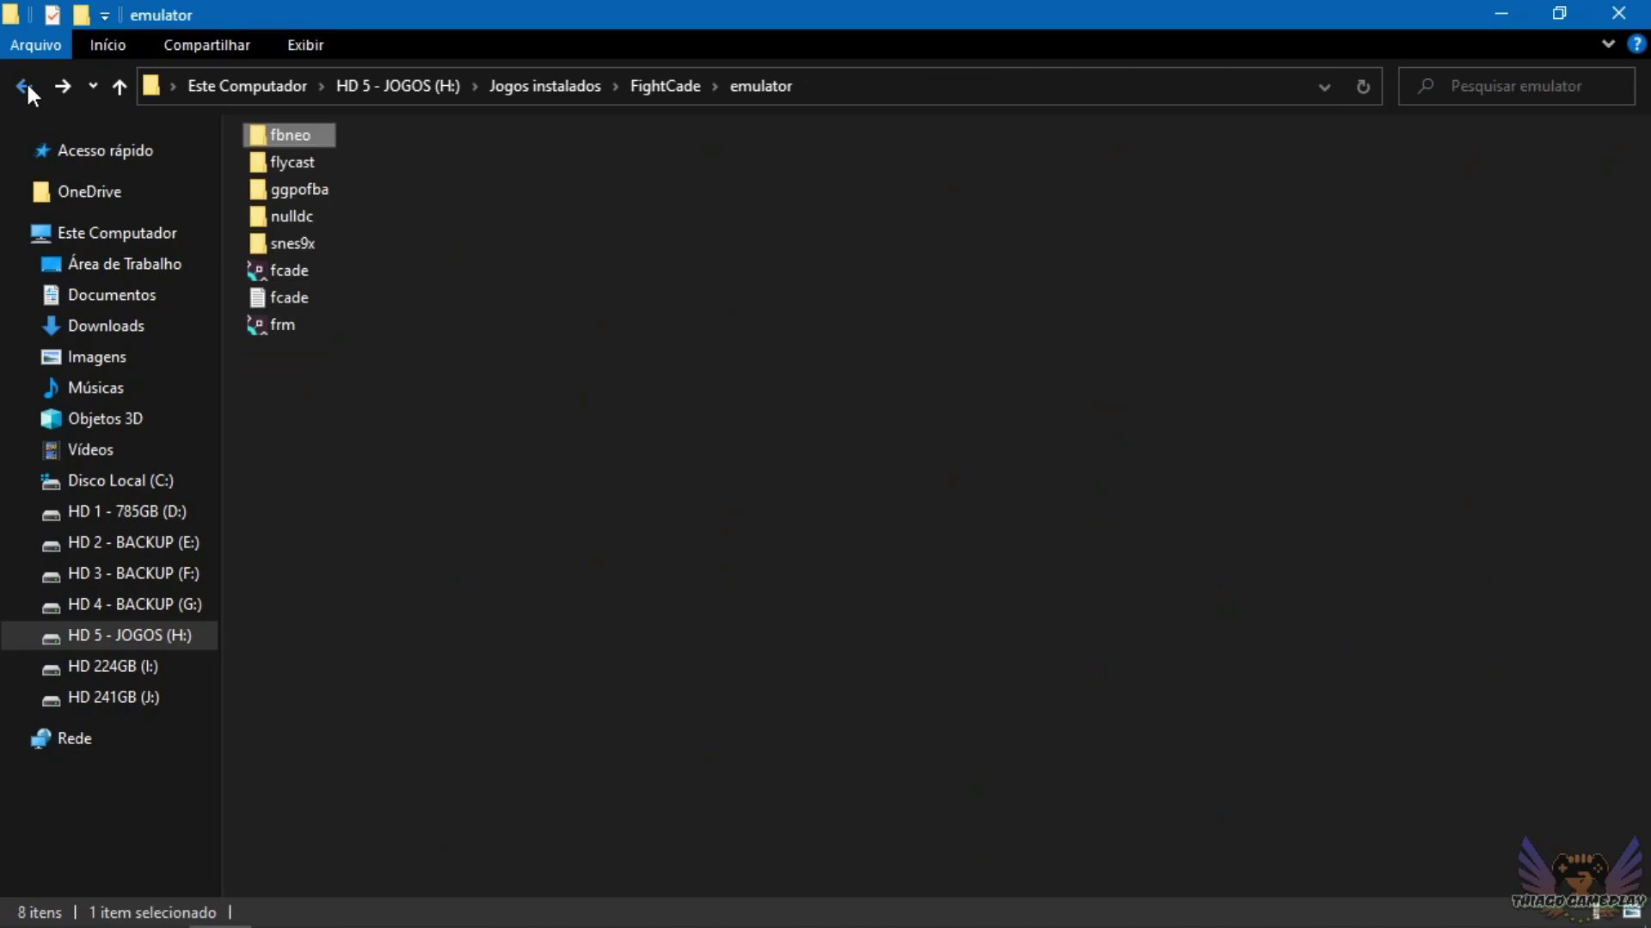
double_click(308, 167)
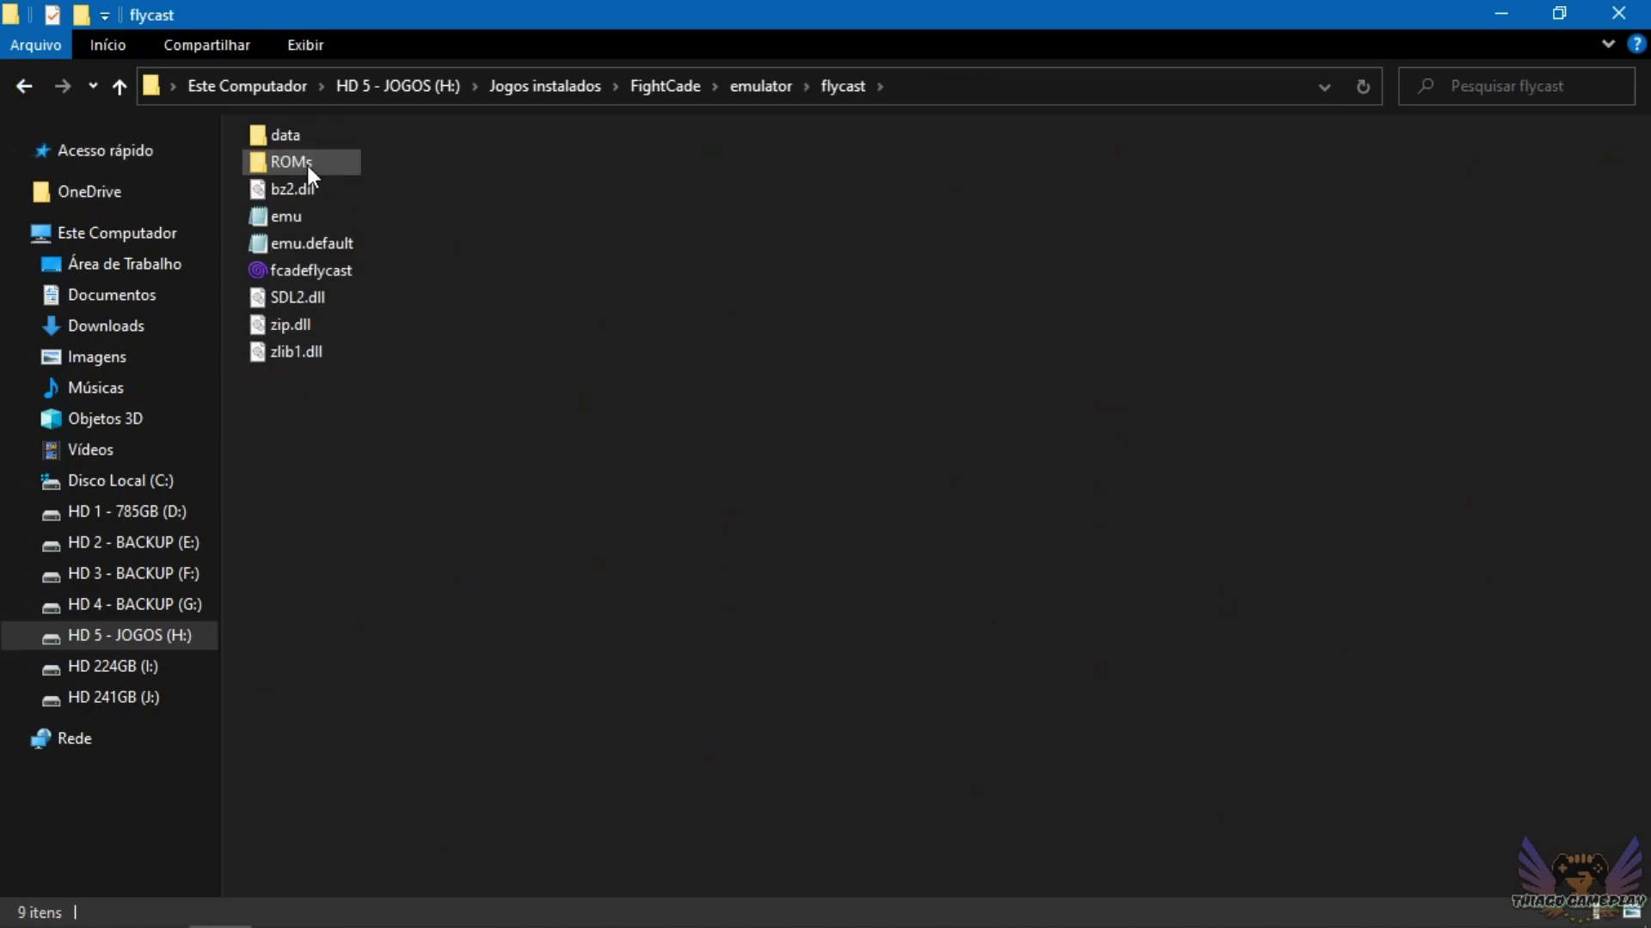
double_click(303, 163)
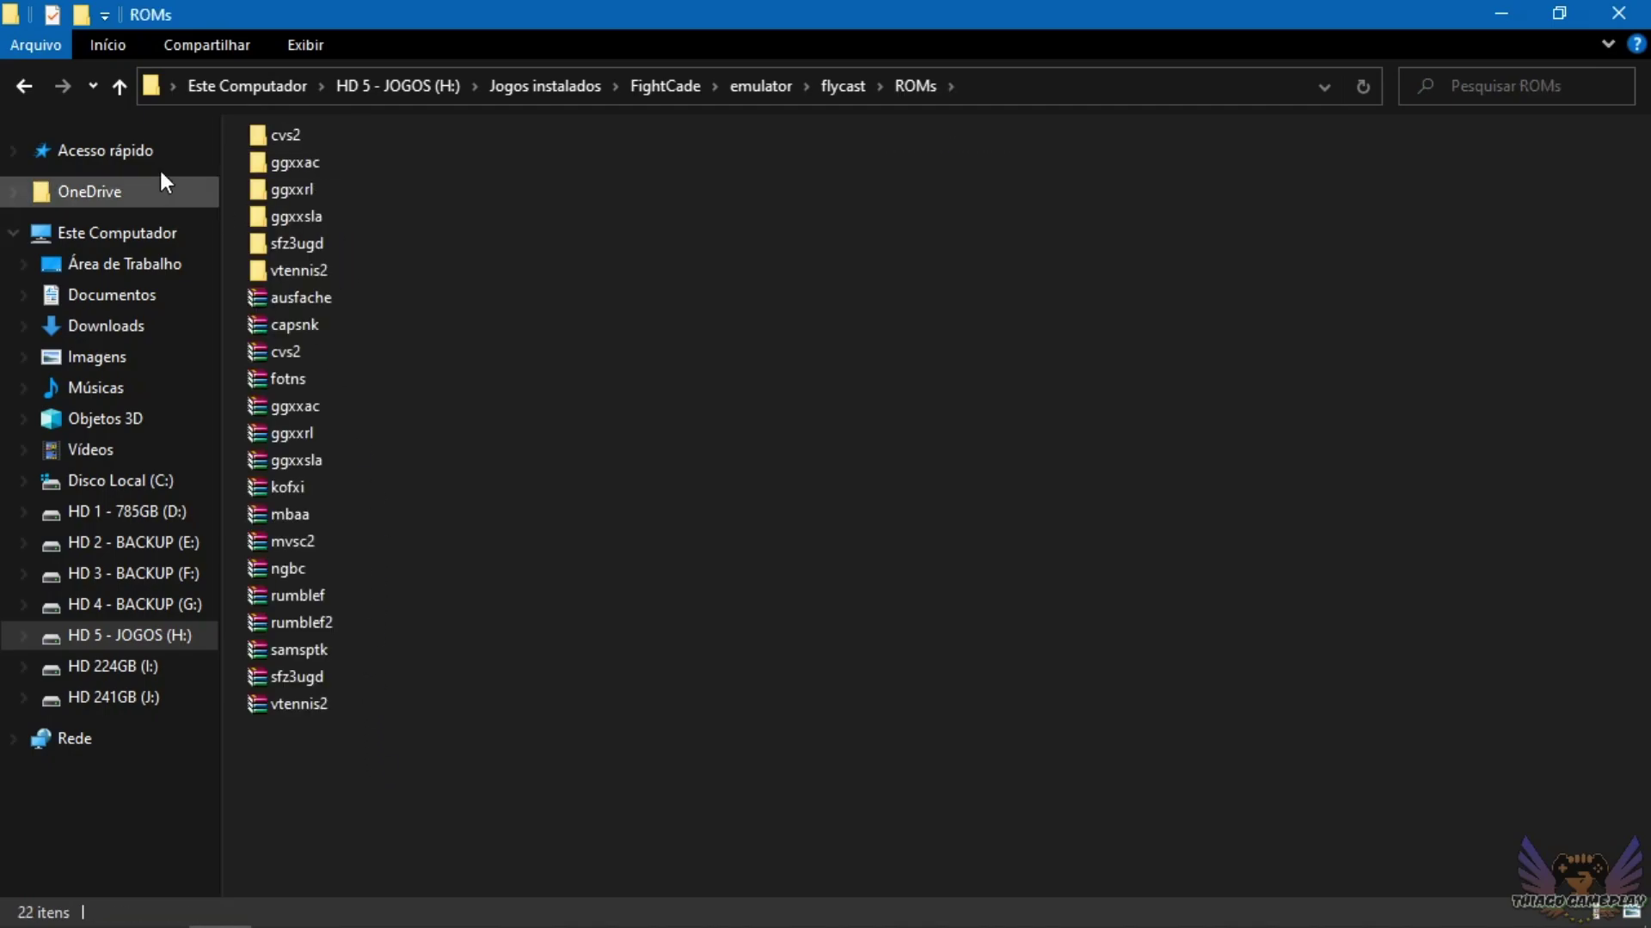
Examine the ROMs folder inside emulator\snes9x, return to the emulator folder and close the file window.
left_click(23, 88)
left_click(23, 88)
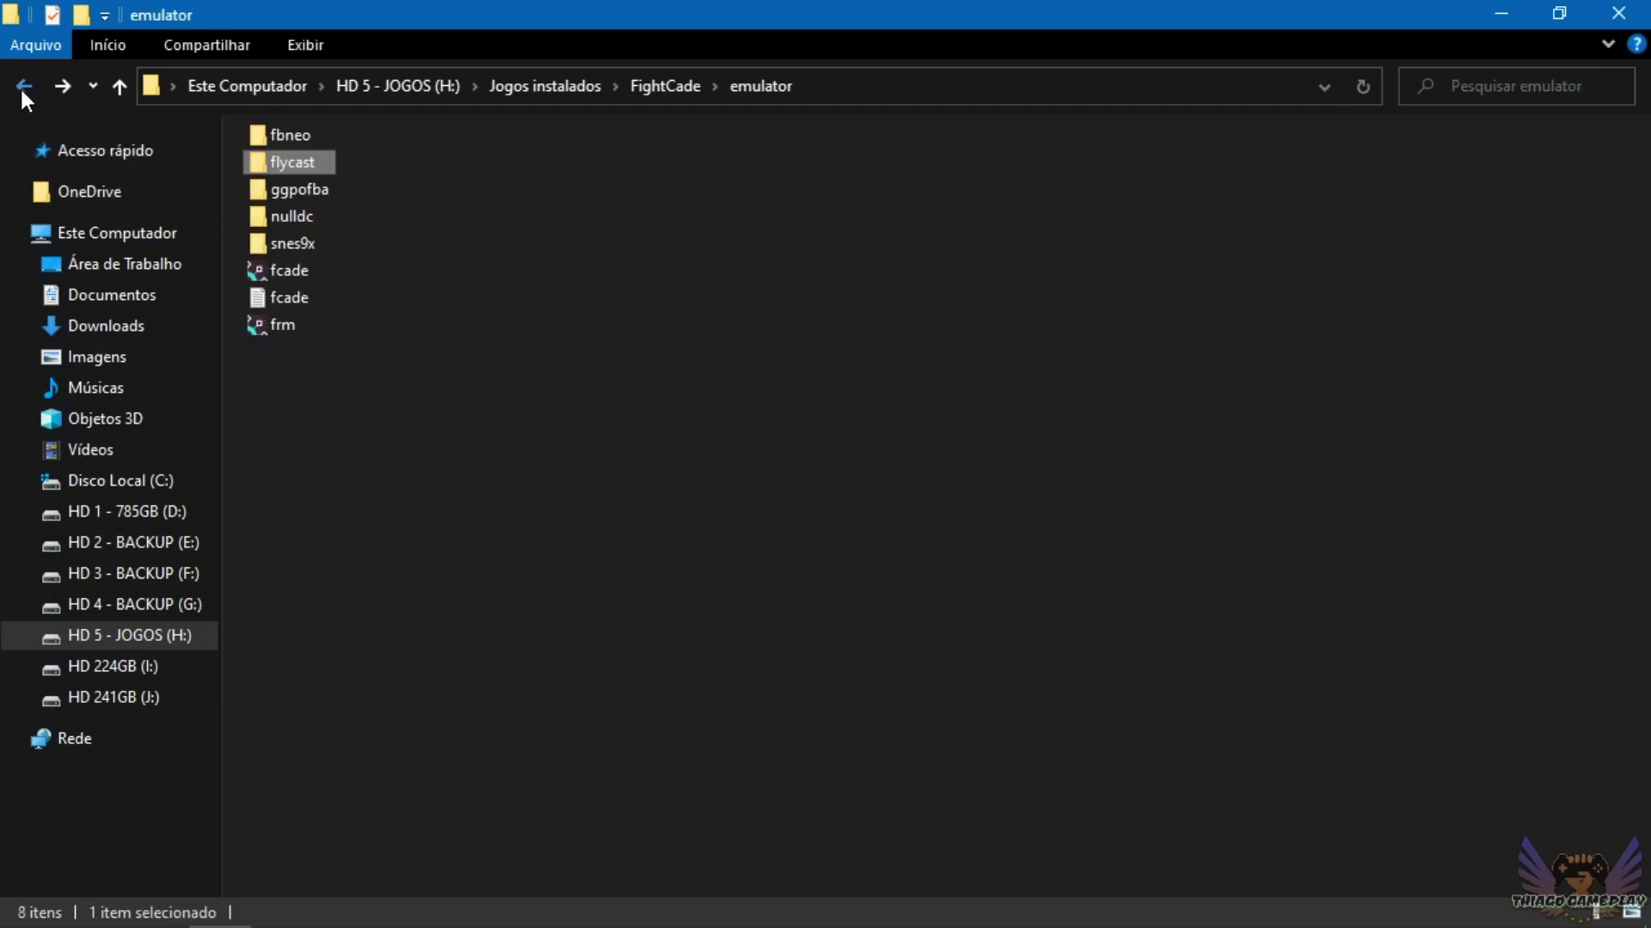
double_click(304, 242)
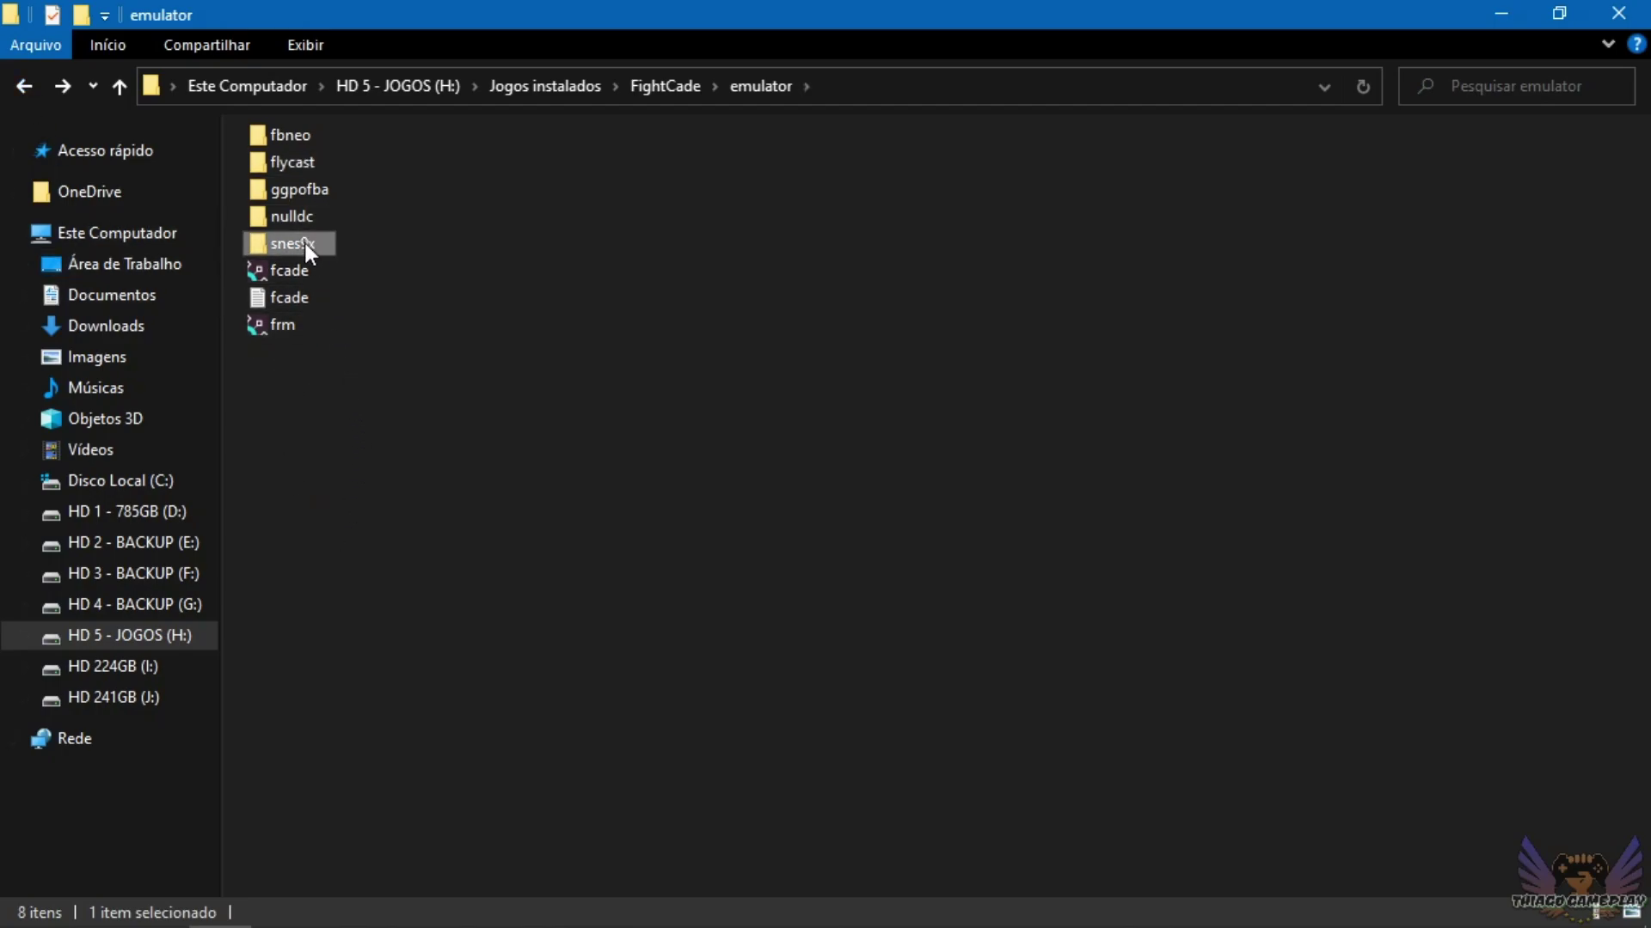
double_click(301, 246)
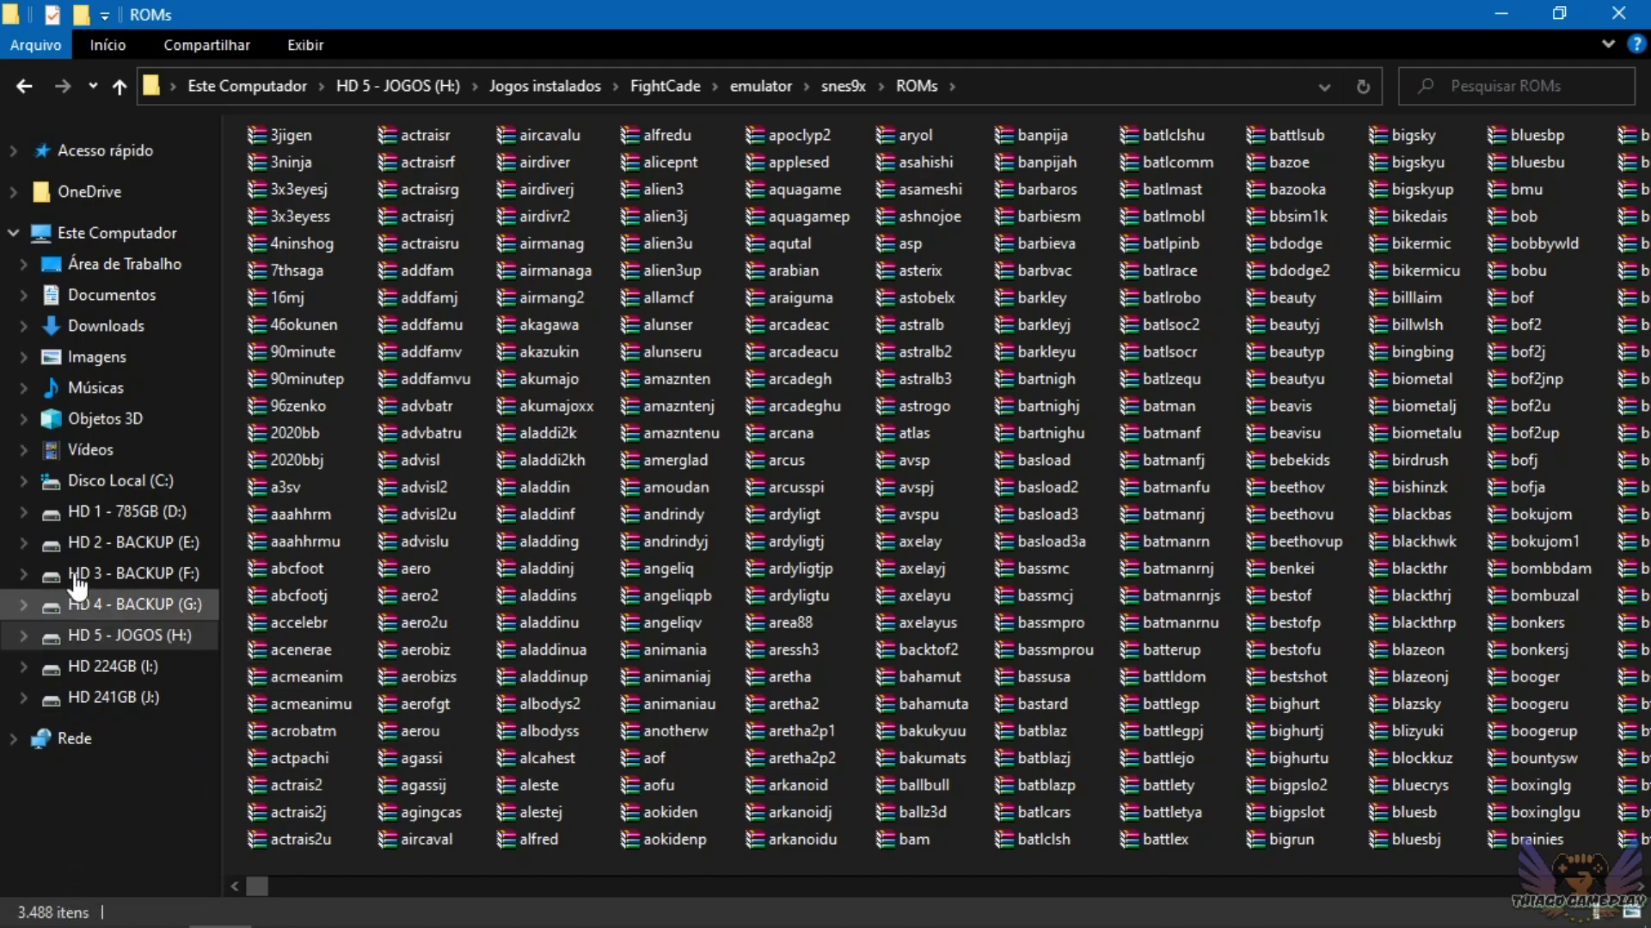
left_click(22, 86)
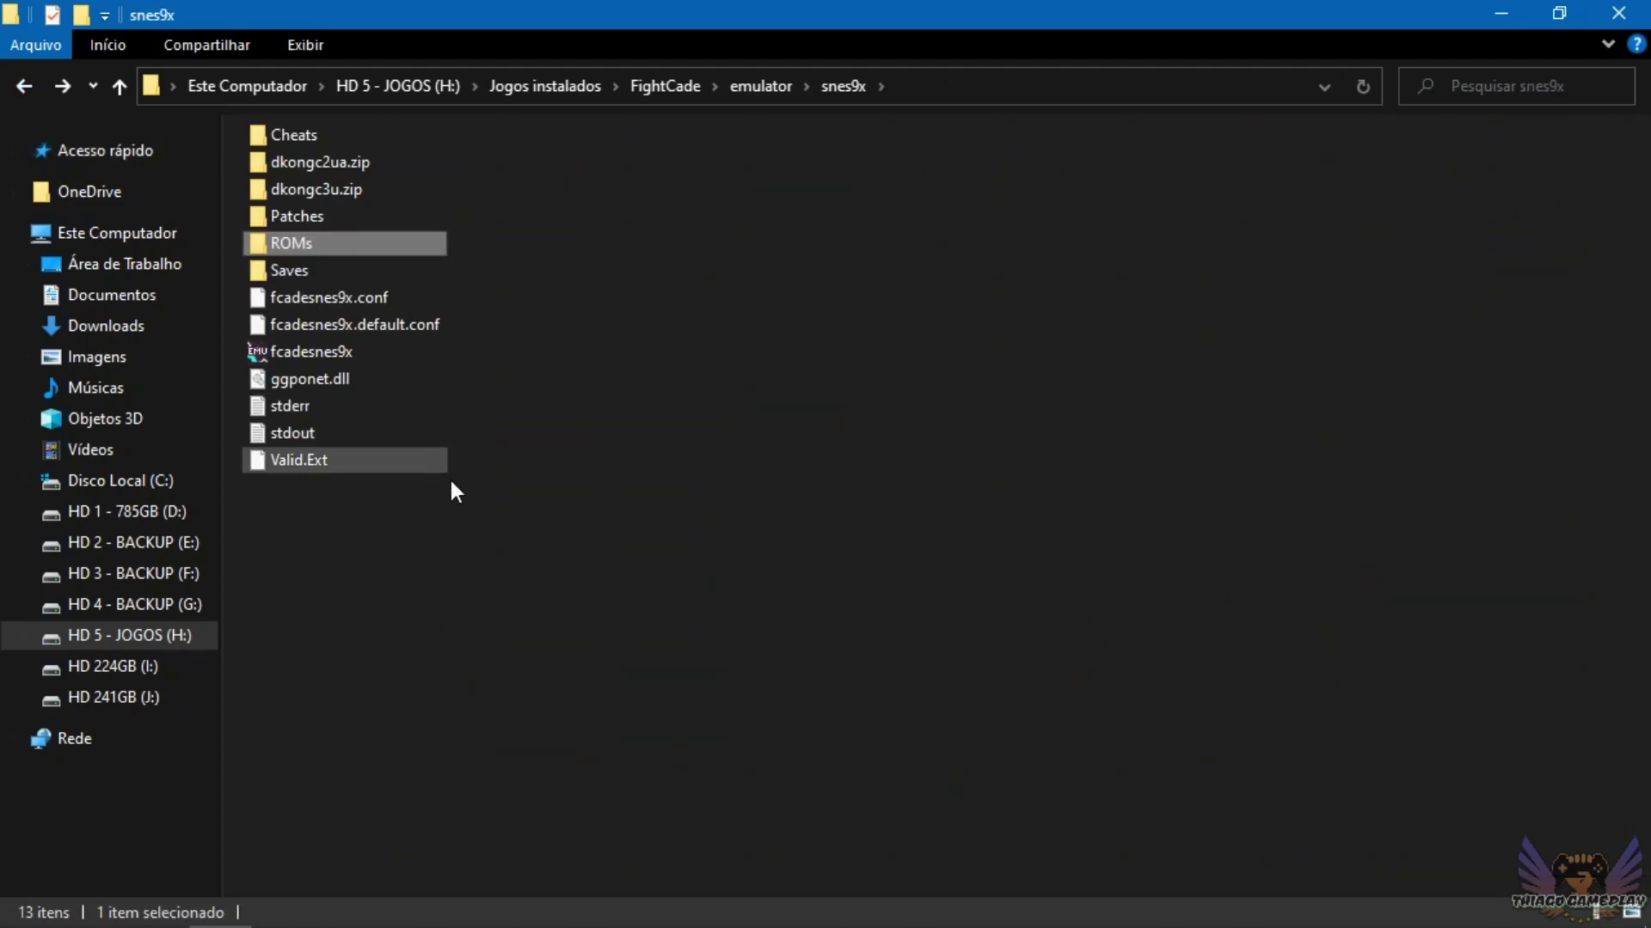
left_click(24, 87)
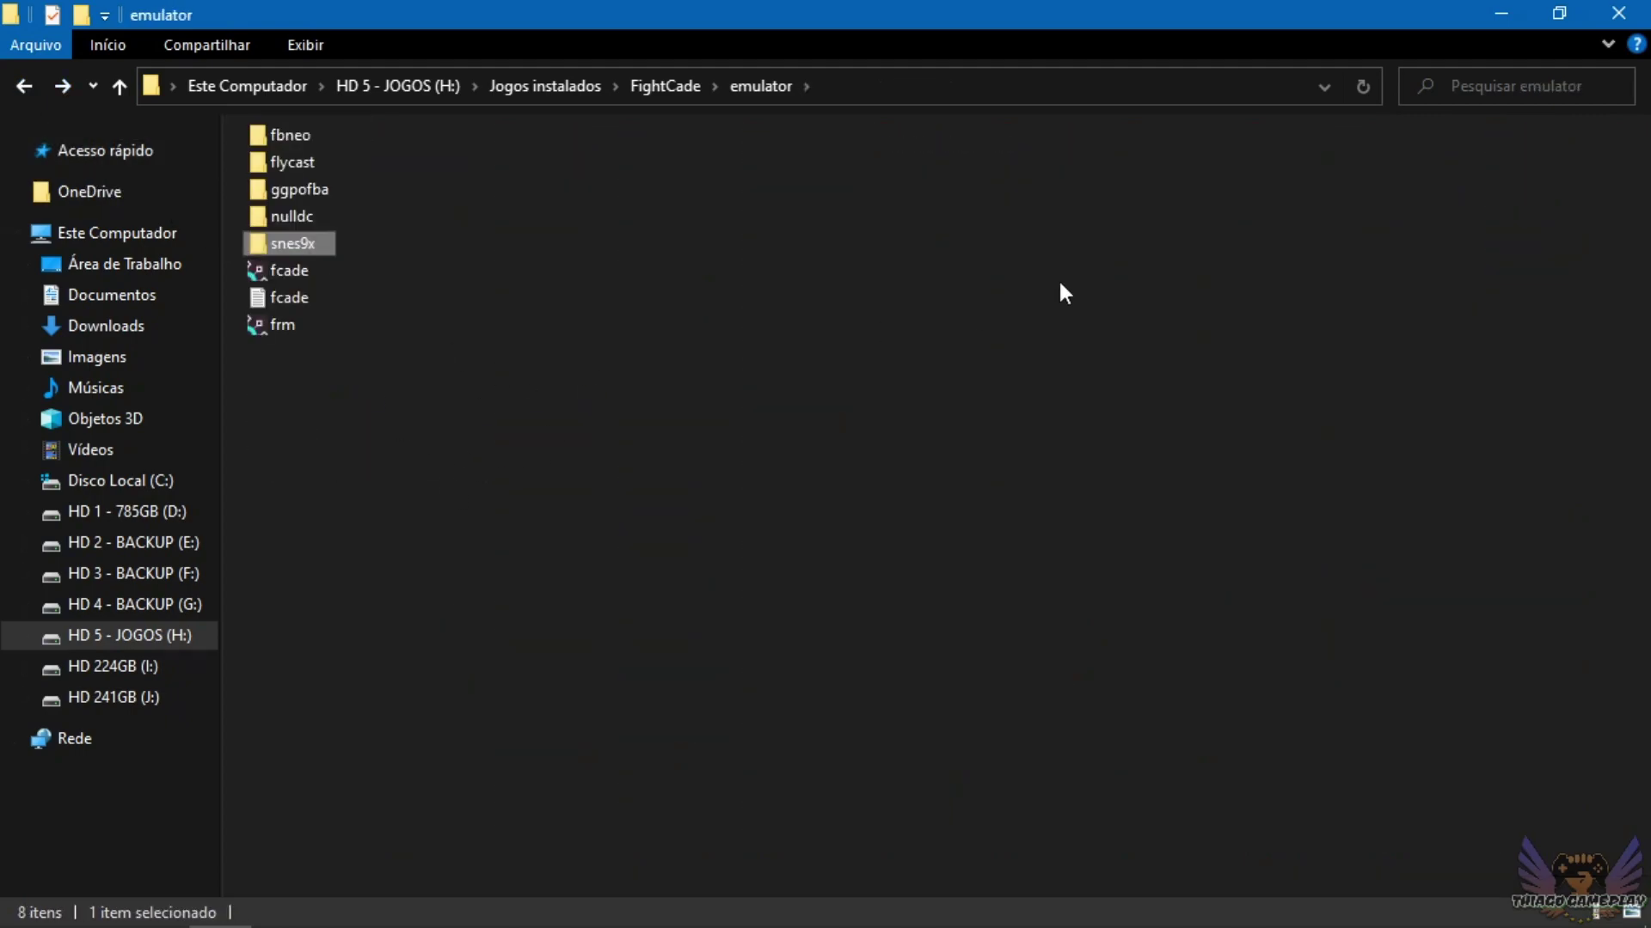
left_click(1604, 17)
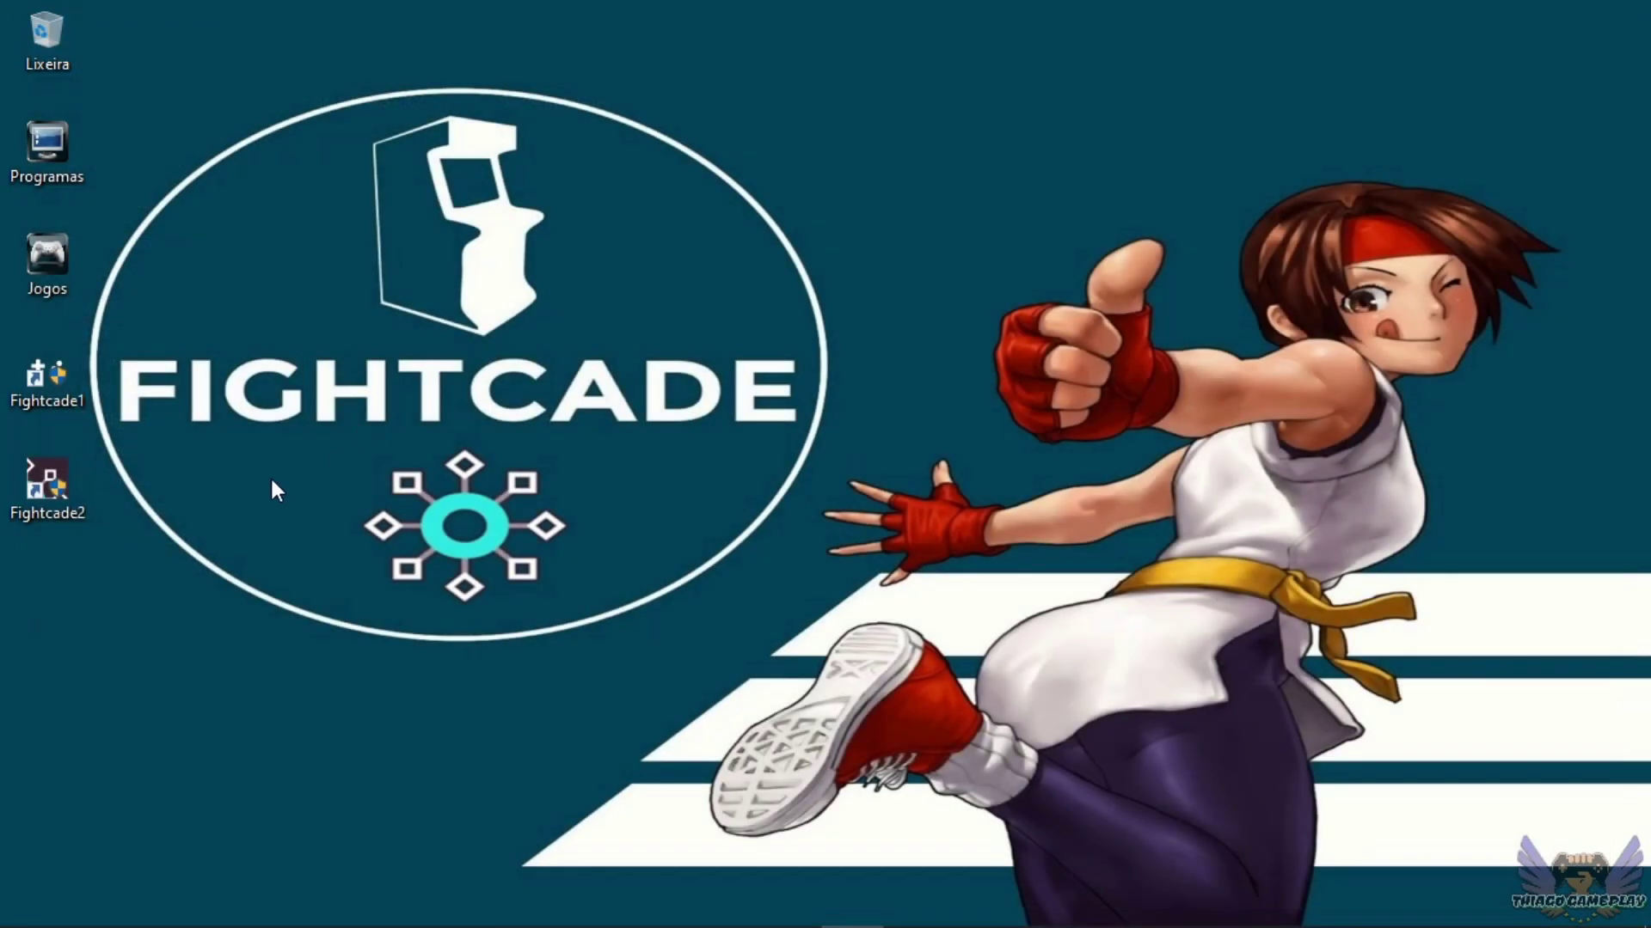
Launch Fightcade1 from the desktop, log in with the saved account details and maximize its main window.
double_click(49, 384)
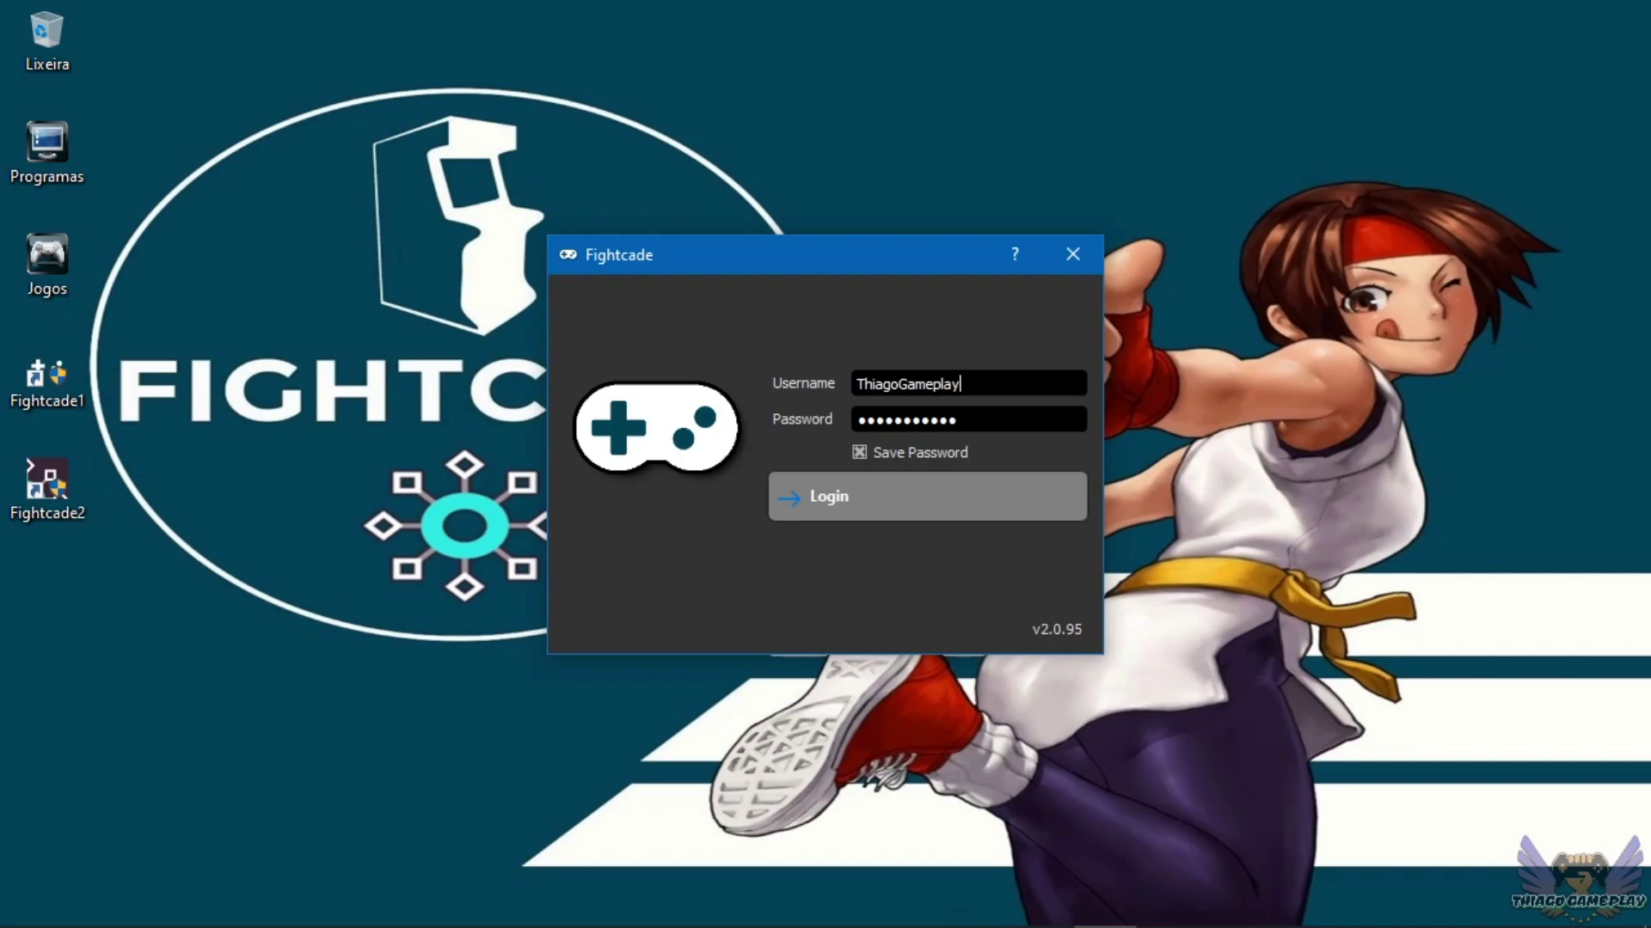
left_click(992, 398)
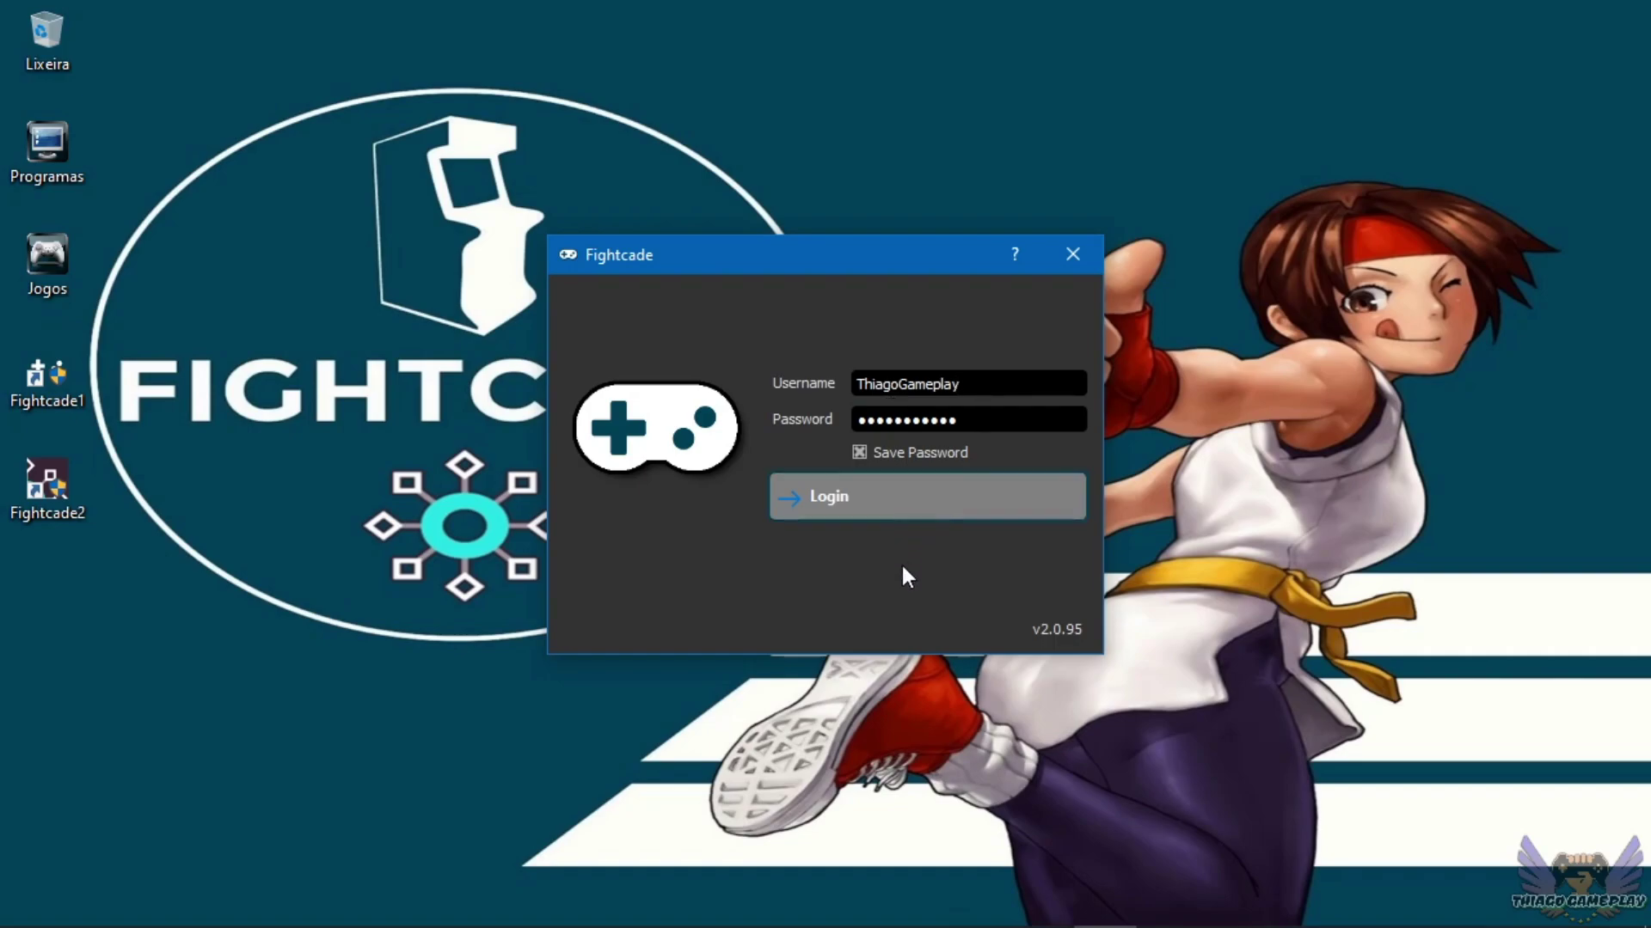
key("Return")
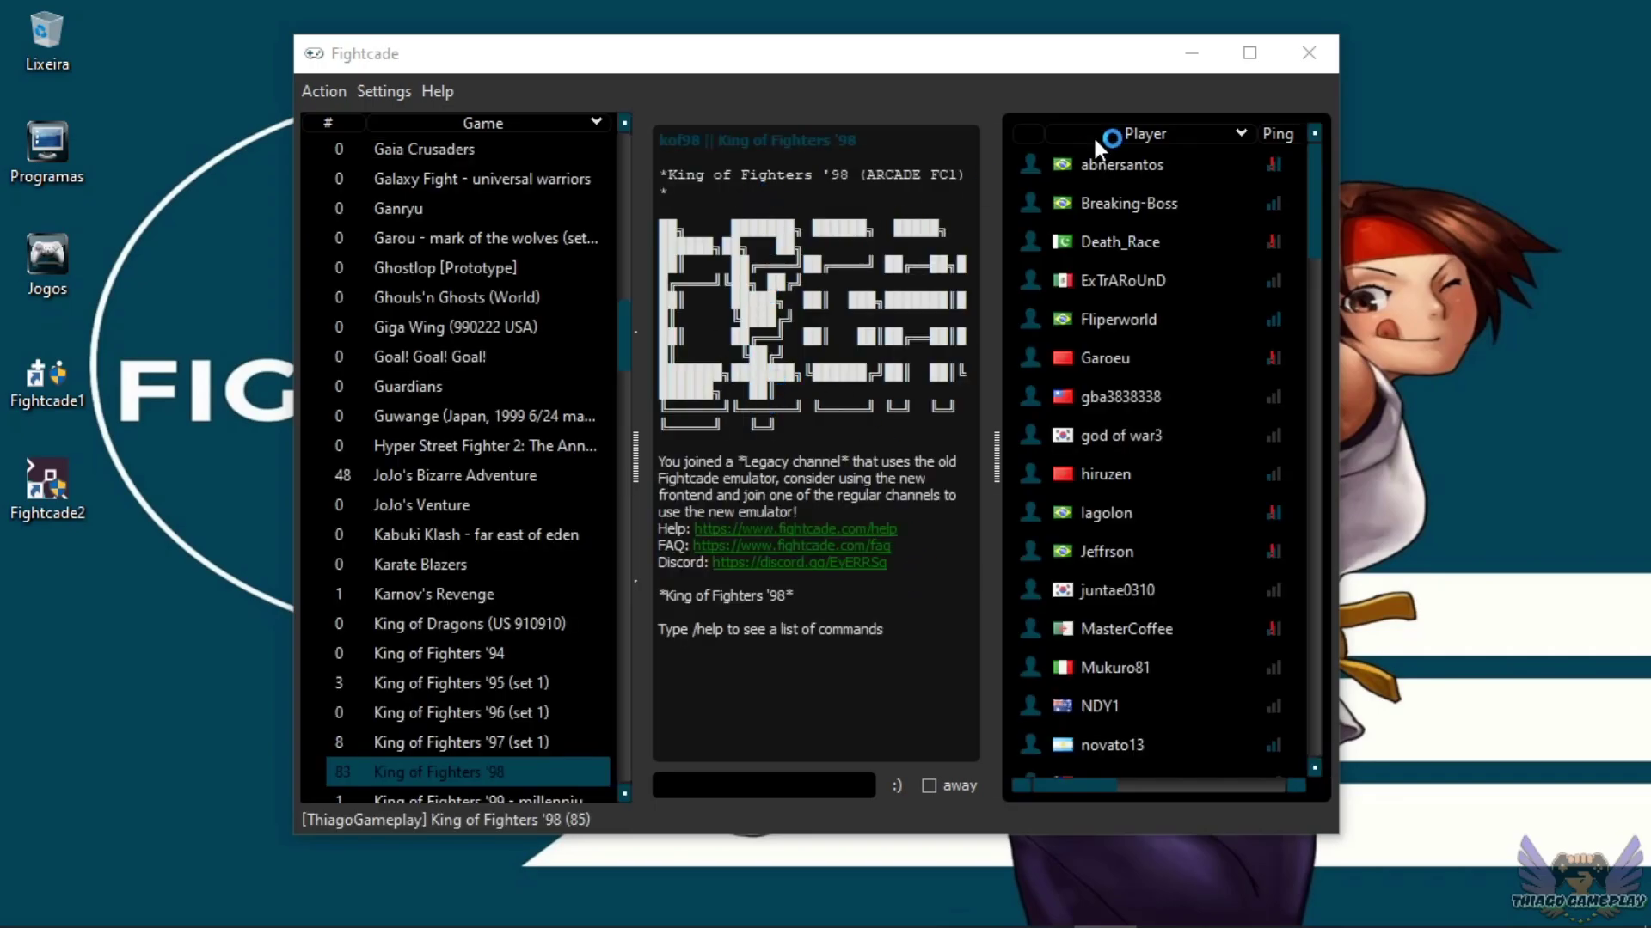
left_click(1245, 58)
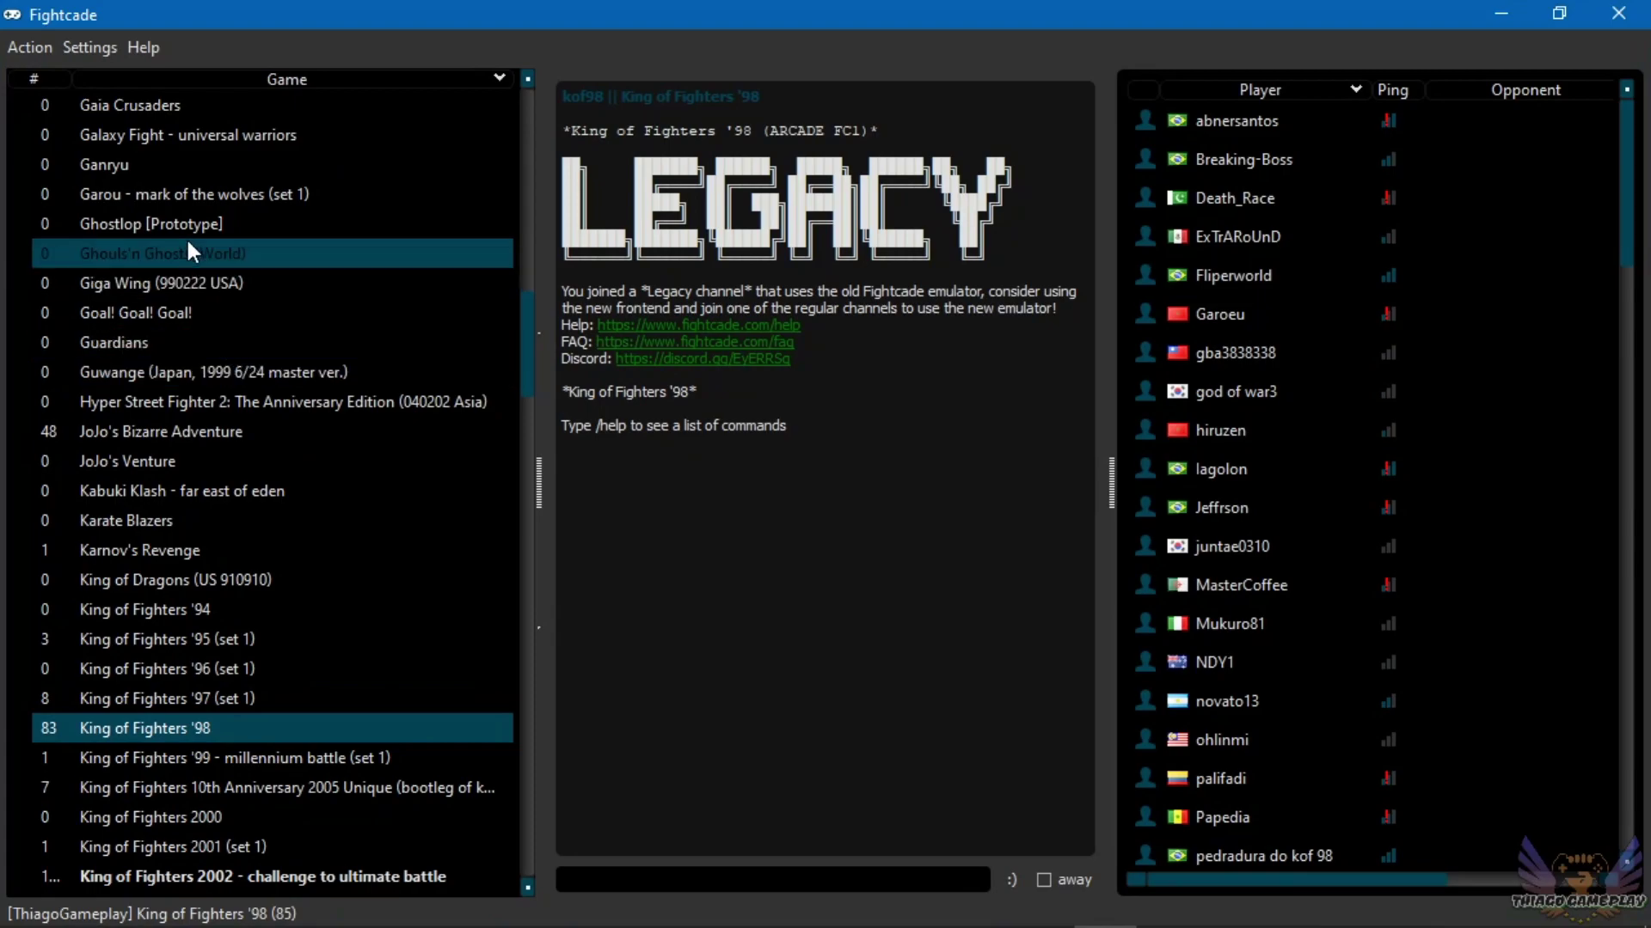
Look over the available chat and layout actions, and set the challenge sound to kof2002.
left_click(35, 48)
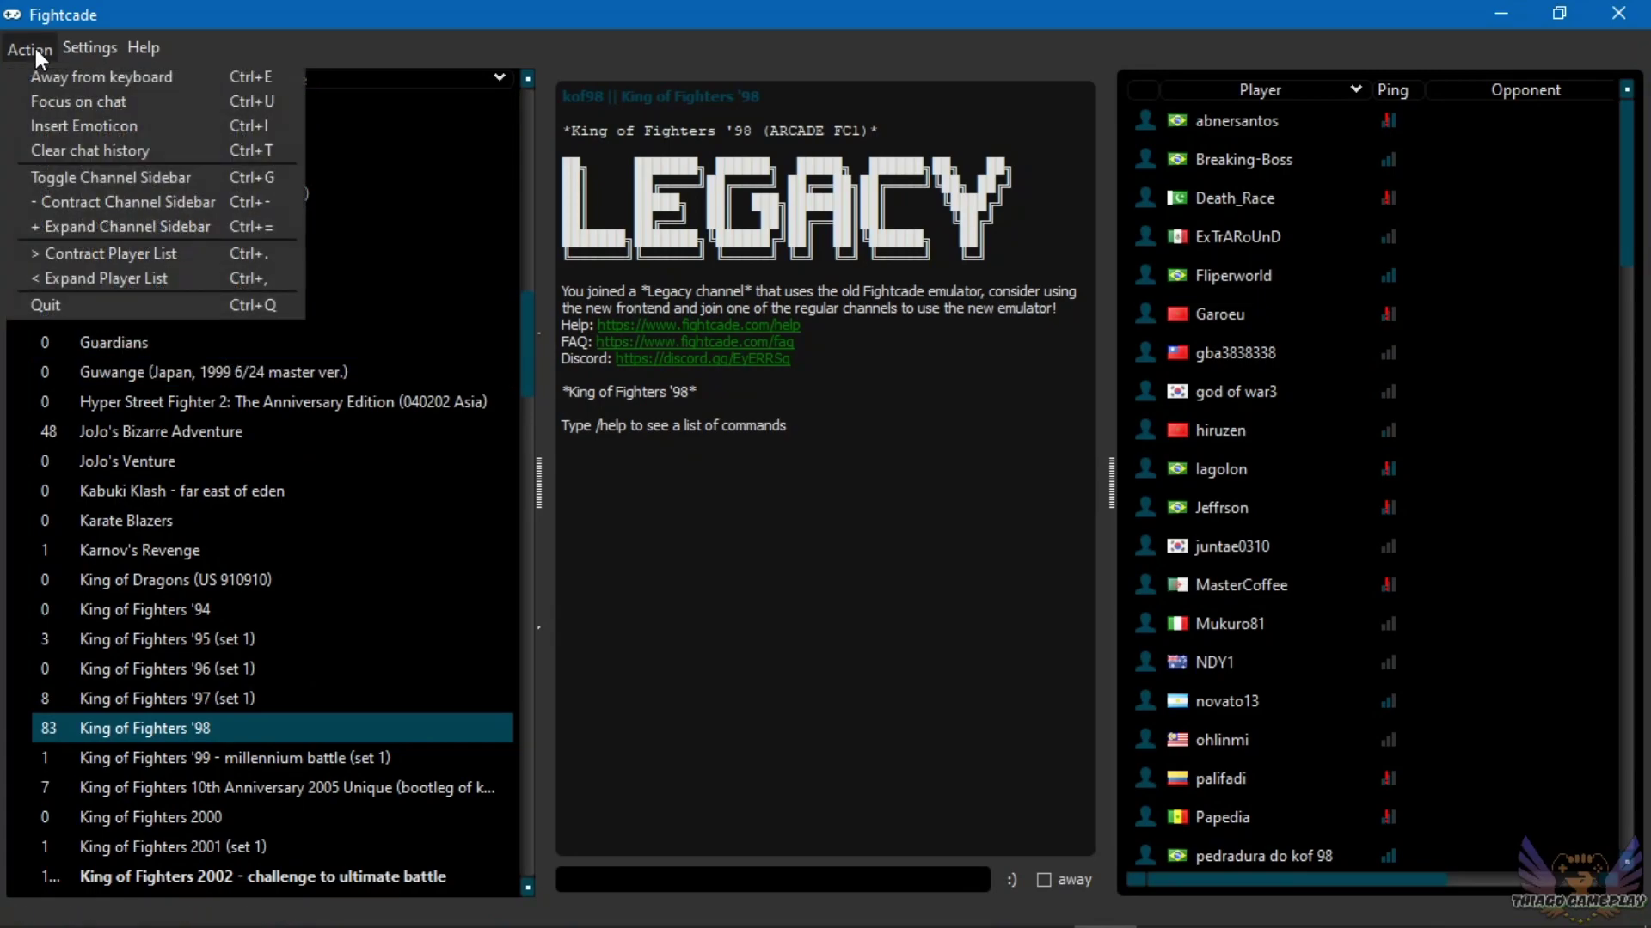
mouse_move(76, 48)
mouse_move(153, 100)
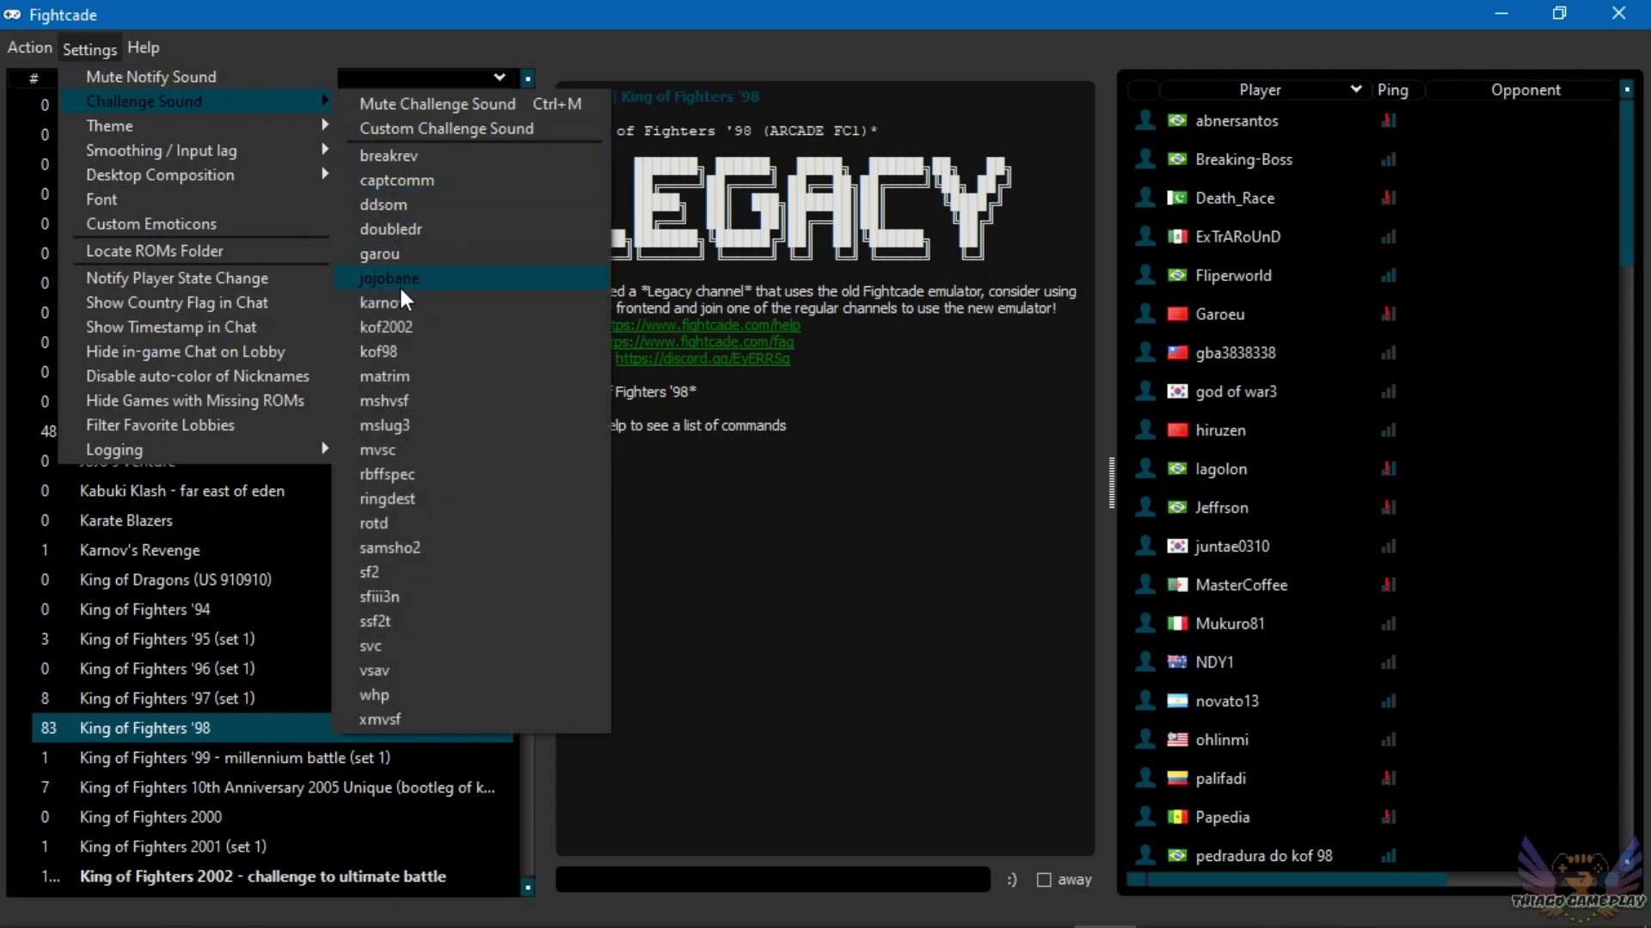
left_click(400, 327)
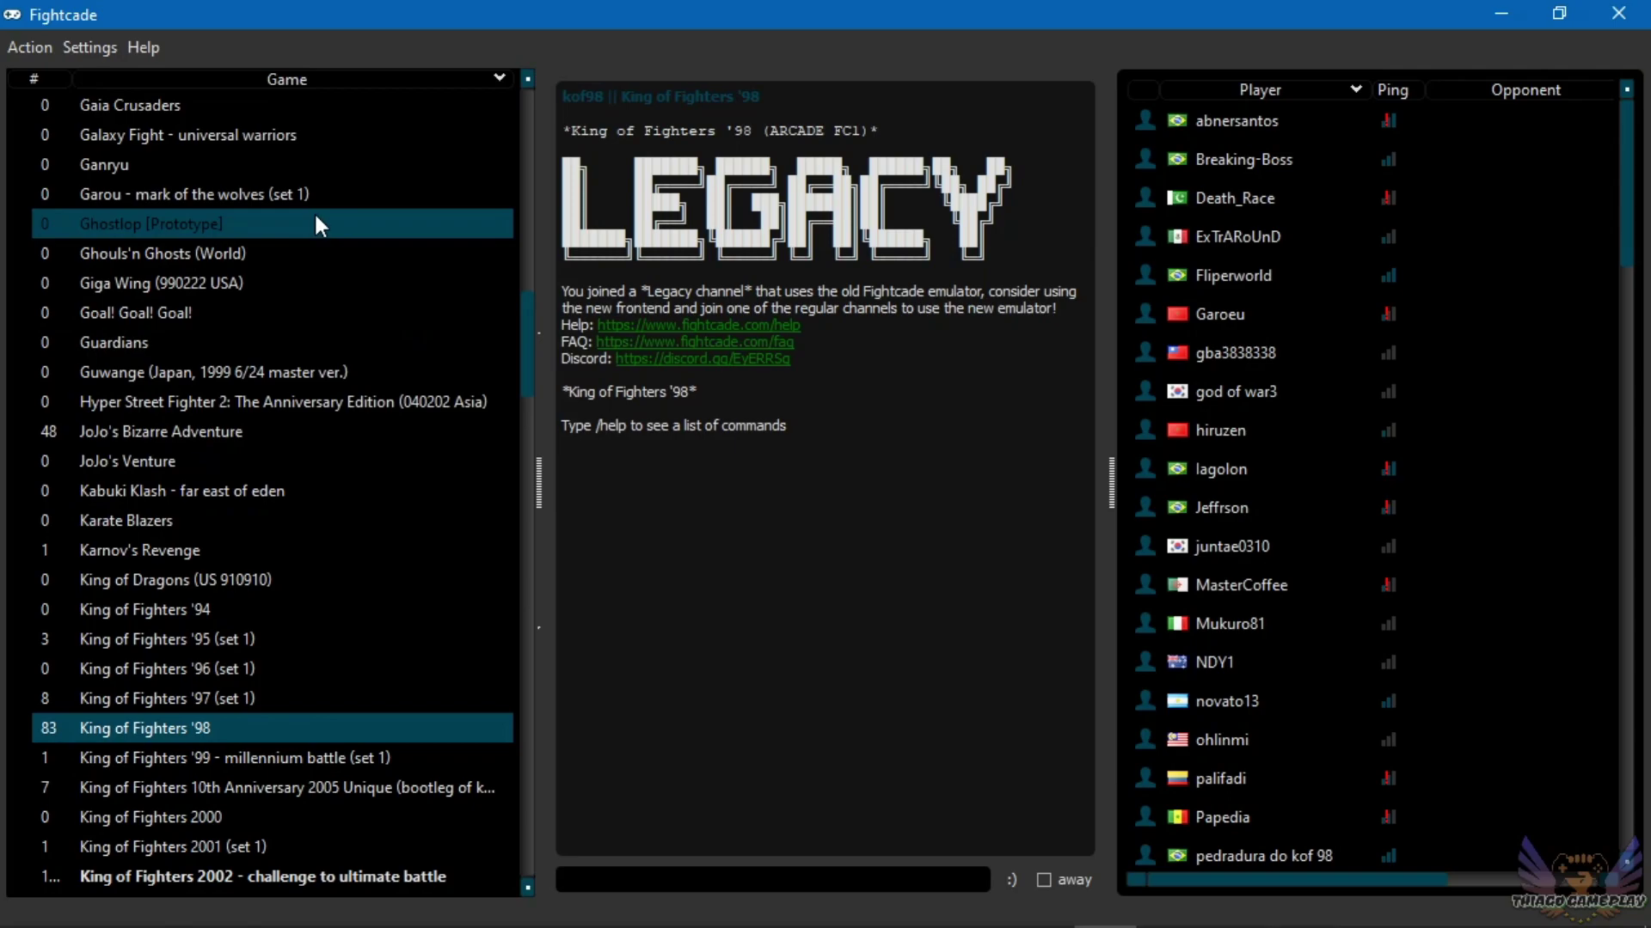
Try the Fightcade2 theme and switch back to the Fightcade theme.
left_click(89, 47)
mouse_move(160, 115)
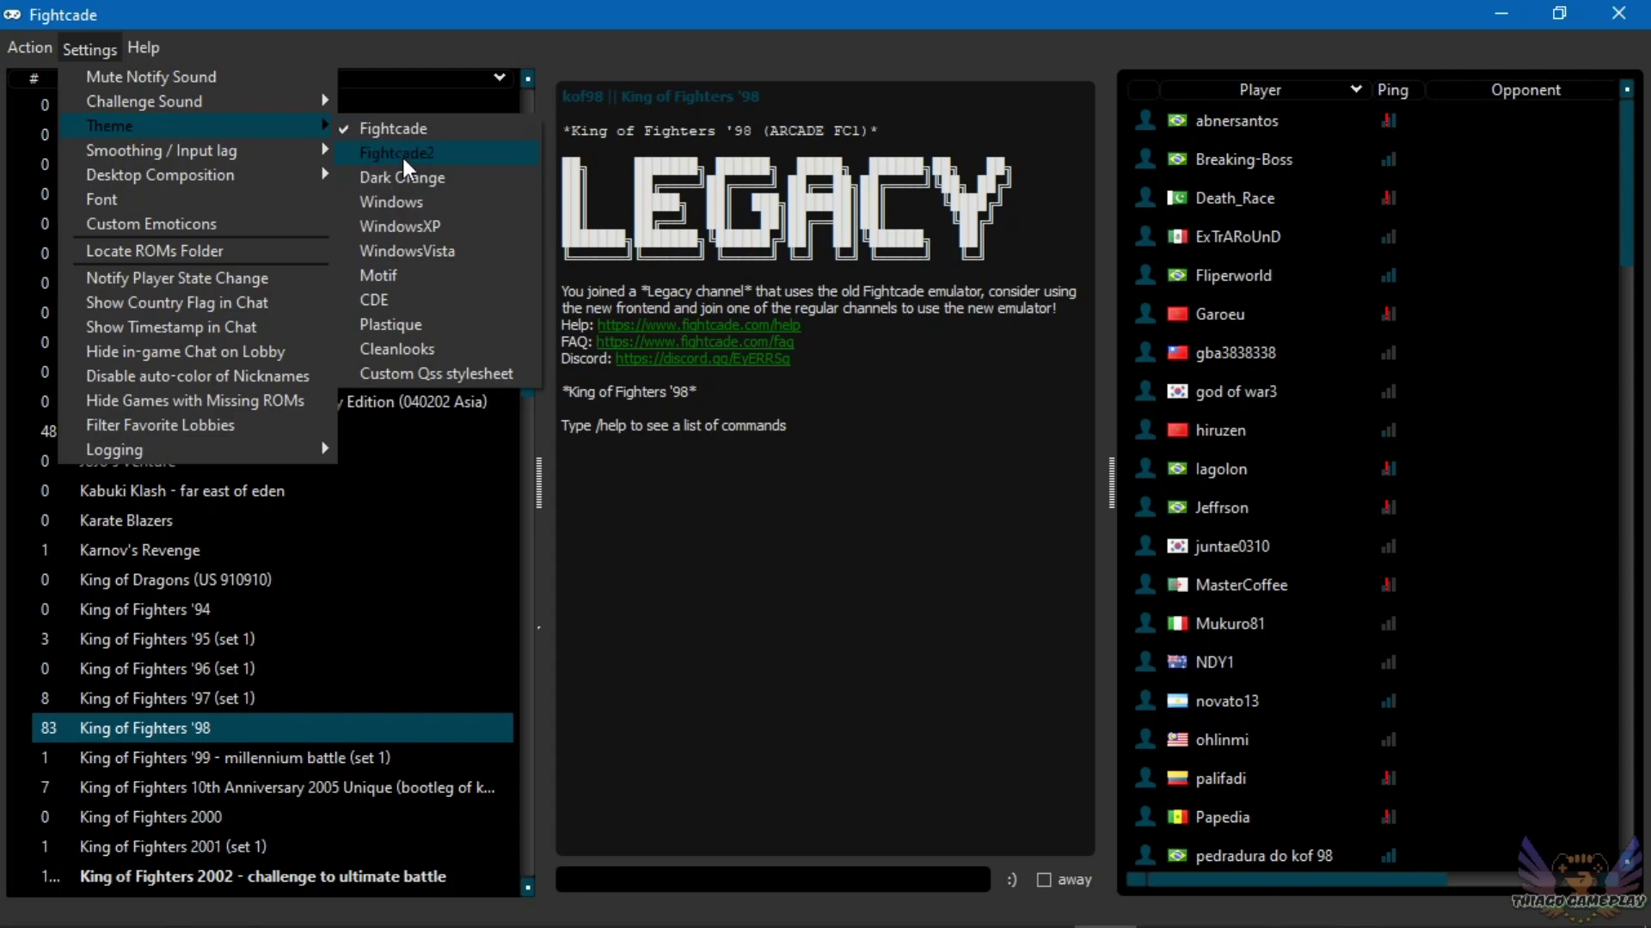
left_click(400, 153)
left_click(90, 48)
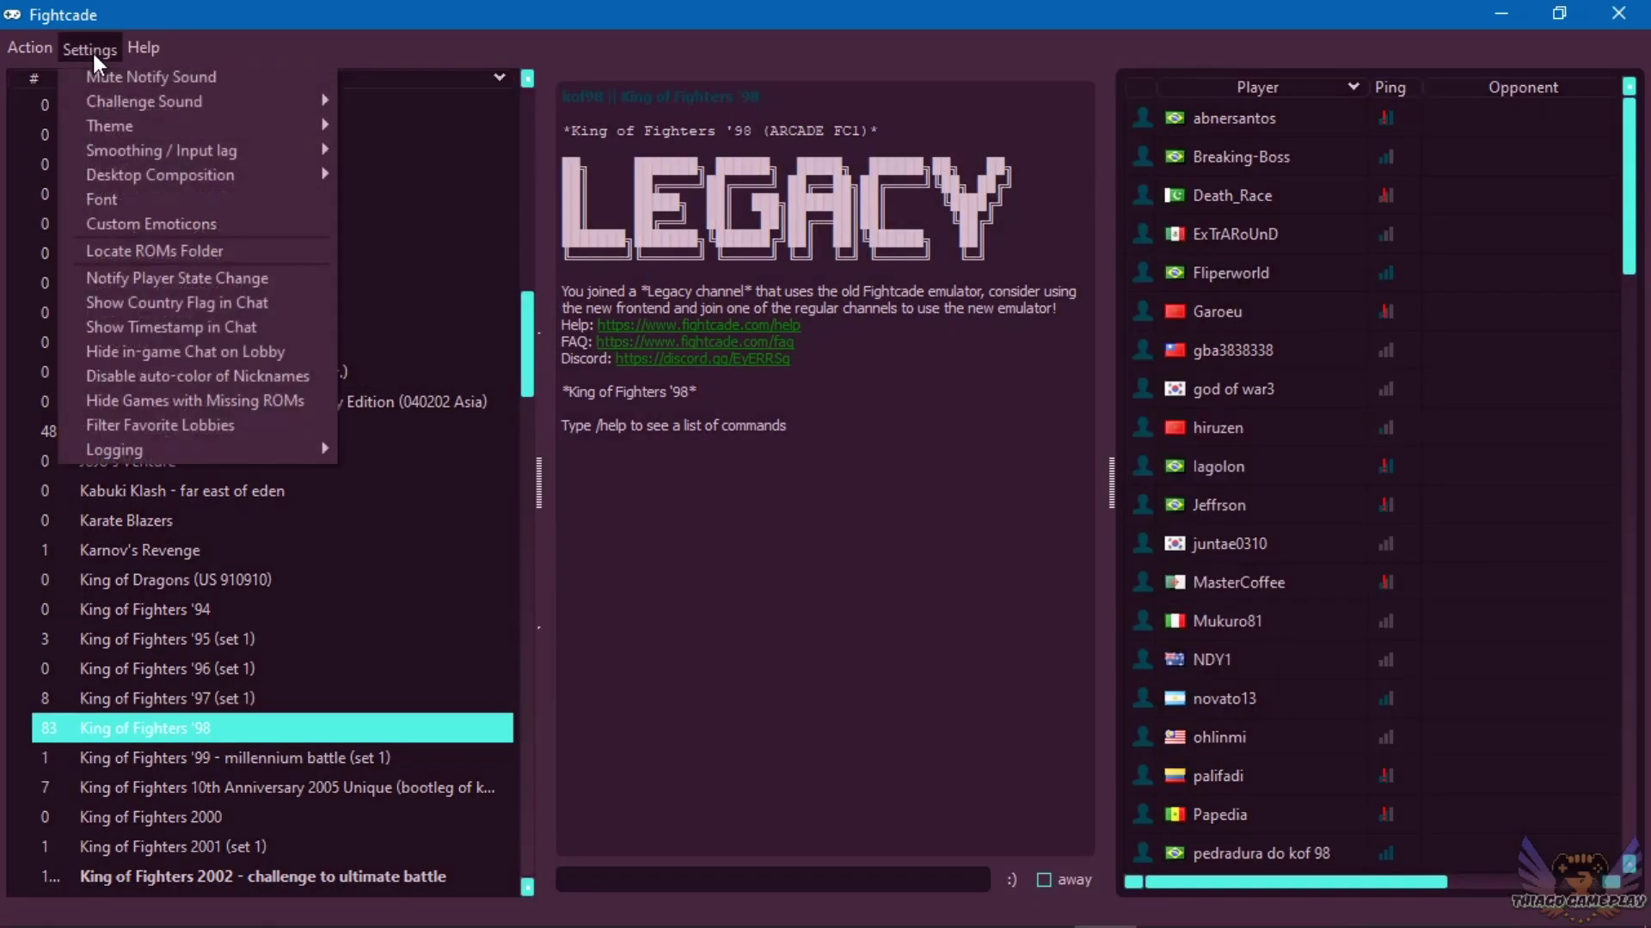
mouse_move(147, 101)
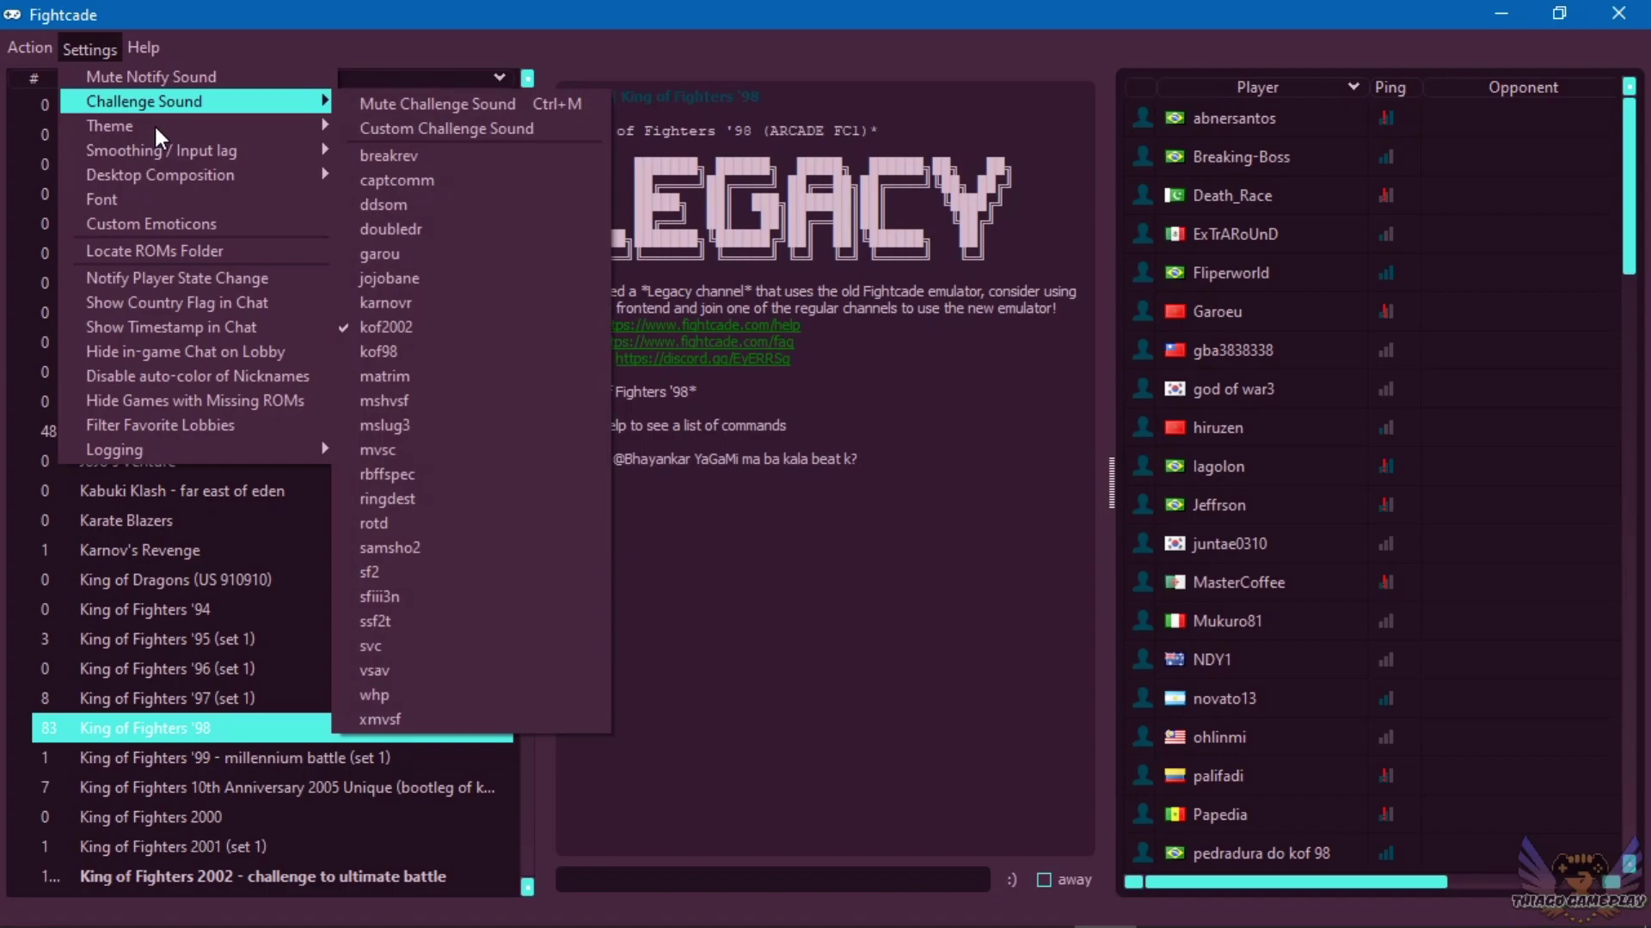
mouse_move(225, 127)
left_click(363, 131)
Examine the Smoothing / Input lag, Desktop Composition and Font options, and close the font selection without changing it.
left_click(83, 47)
mouse_move(143, 151)
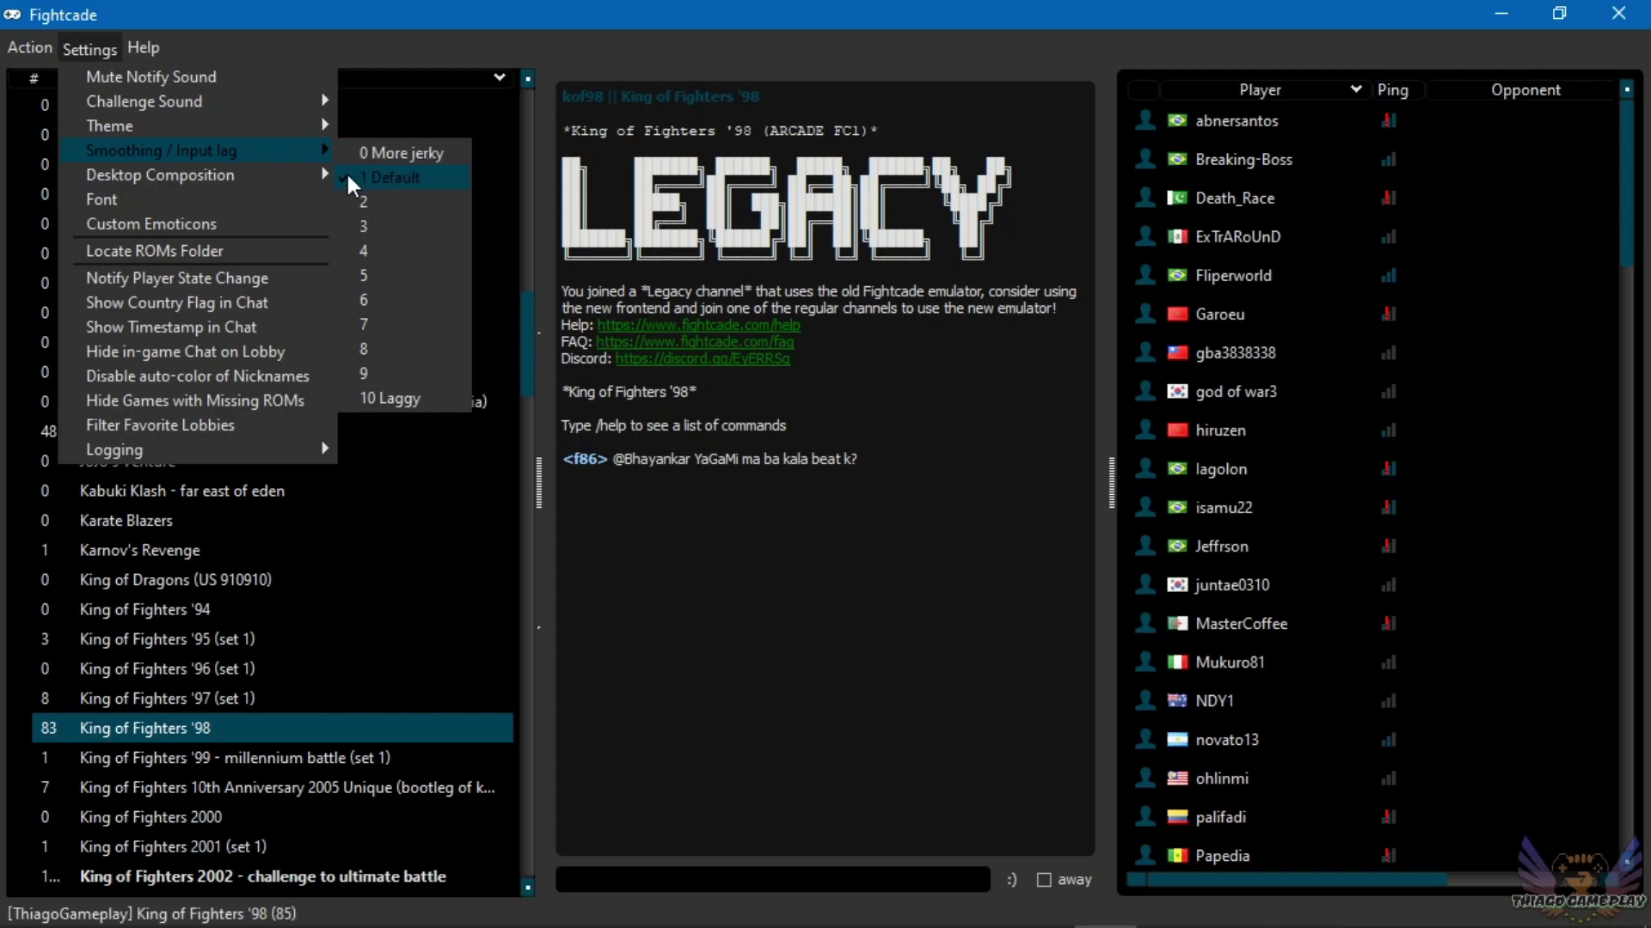
mouse_move(202, 169)
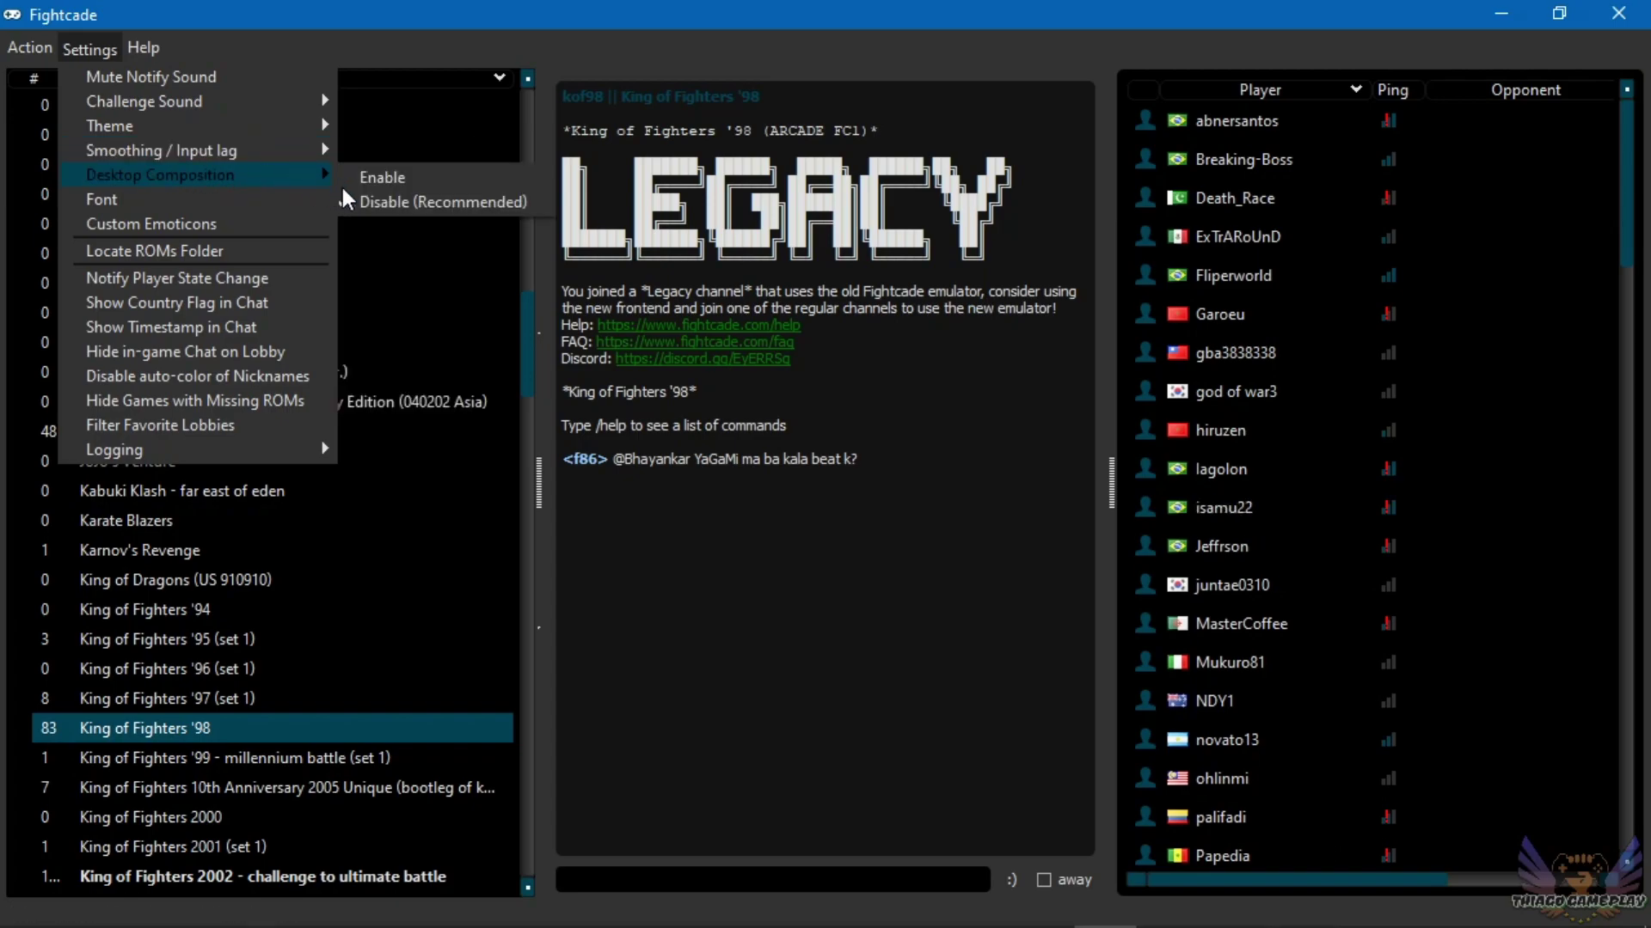
left_click(187, 199)
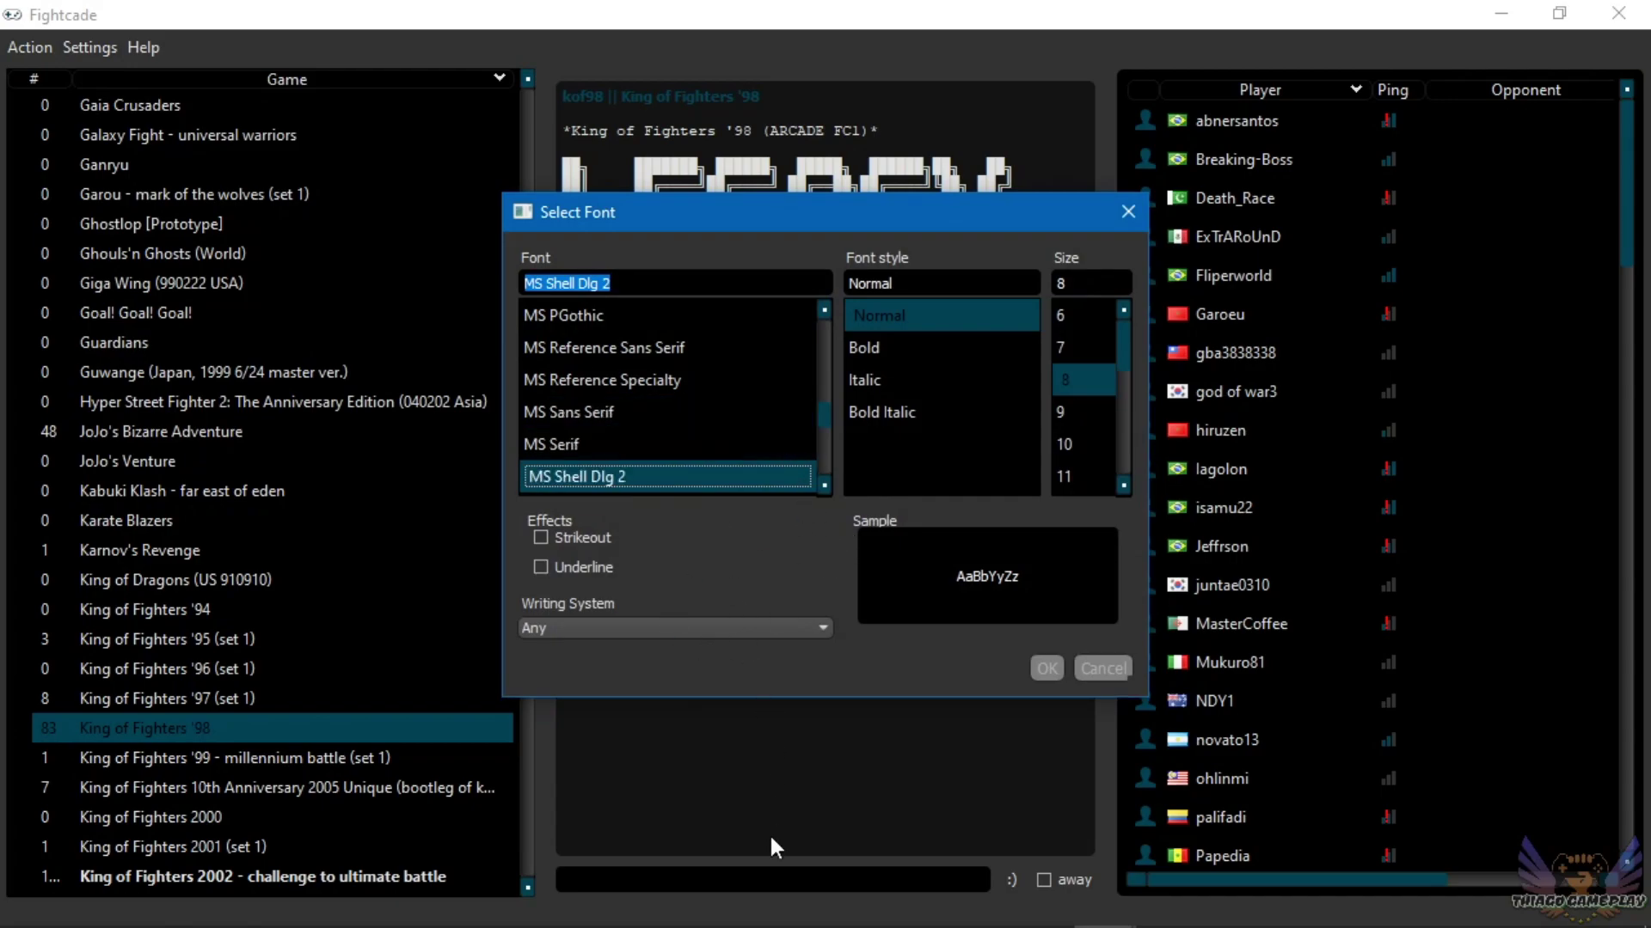
left_click(1128, 212)
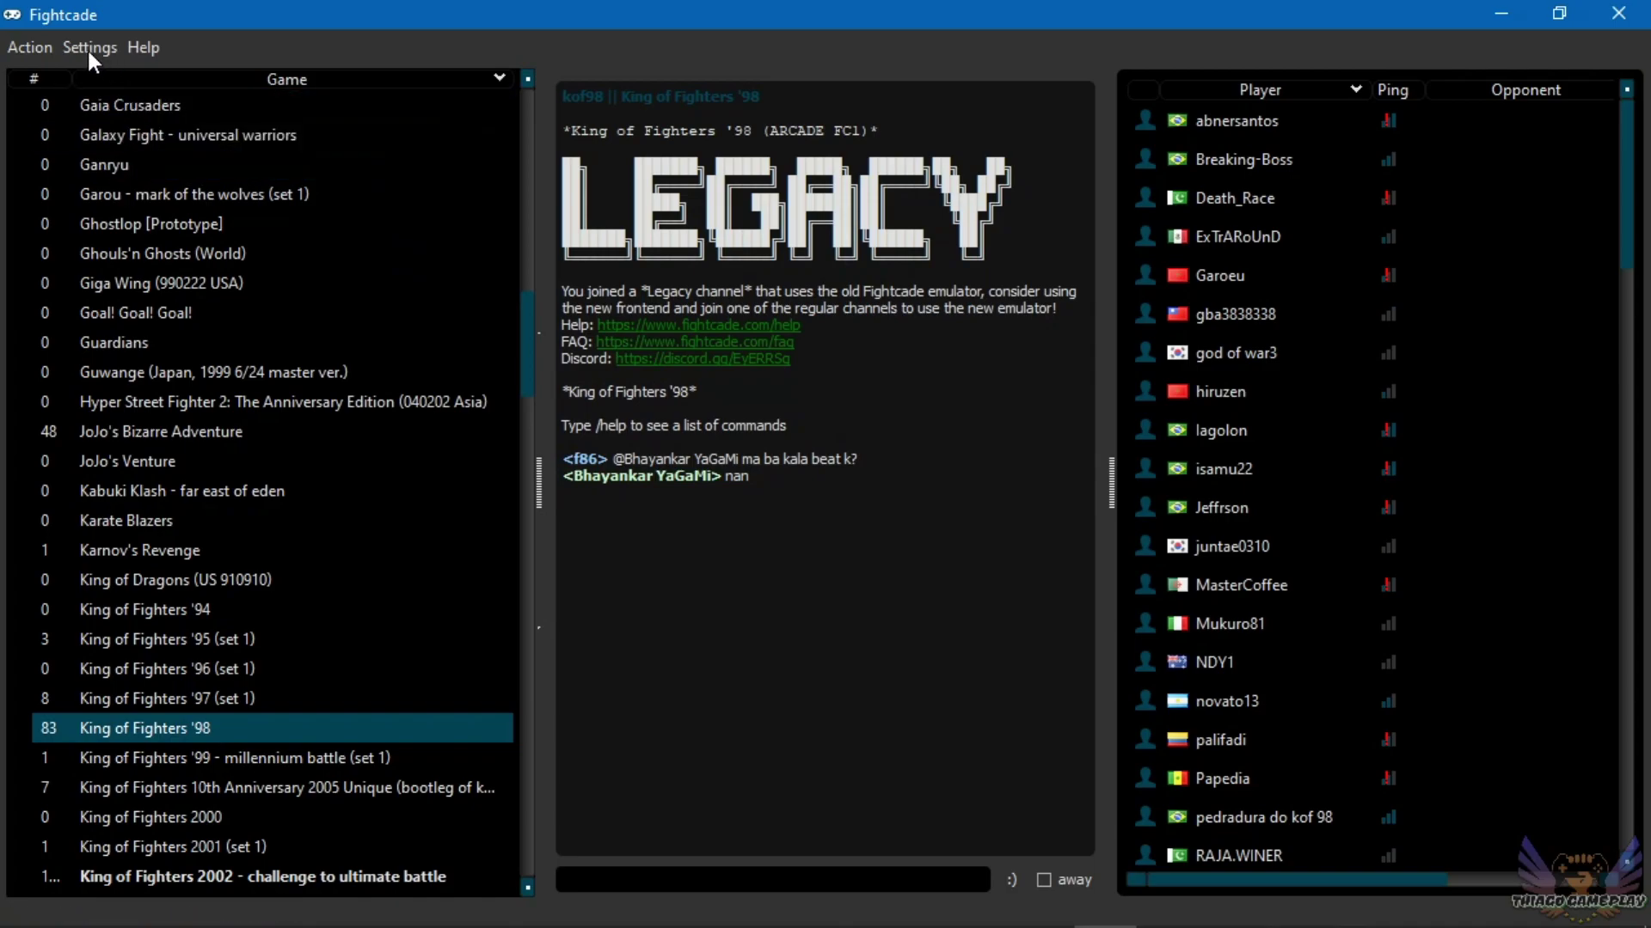
Open the Locate ROMs Folder chooser, view the available drives and close it without selecting a folder.
left_click(89, 48)
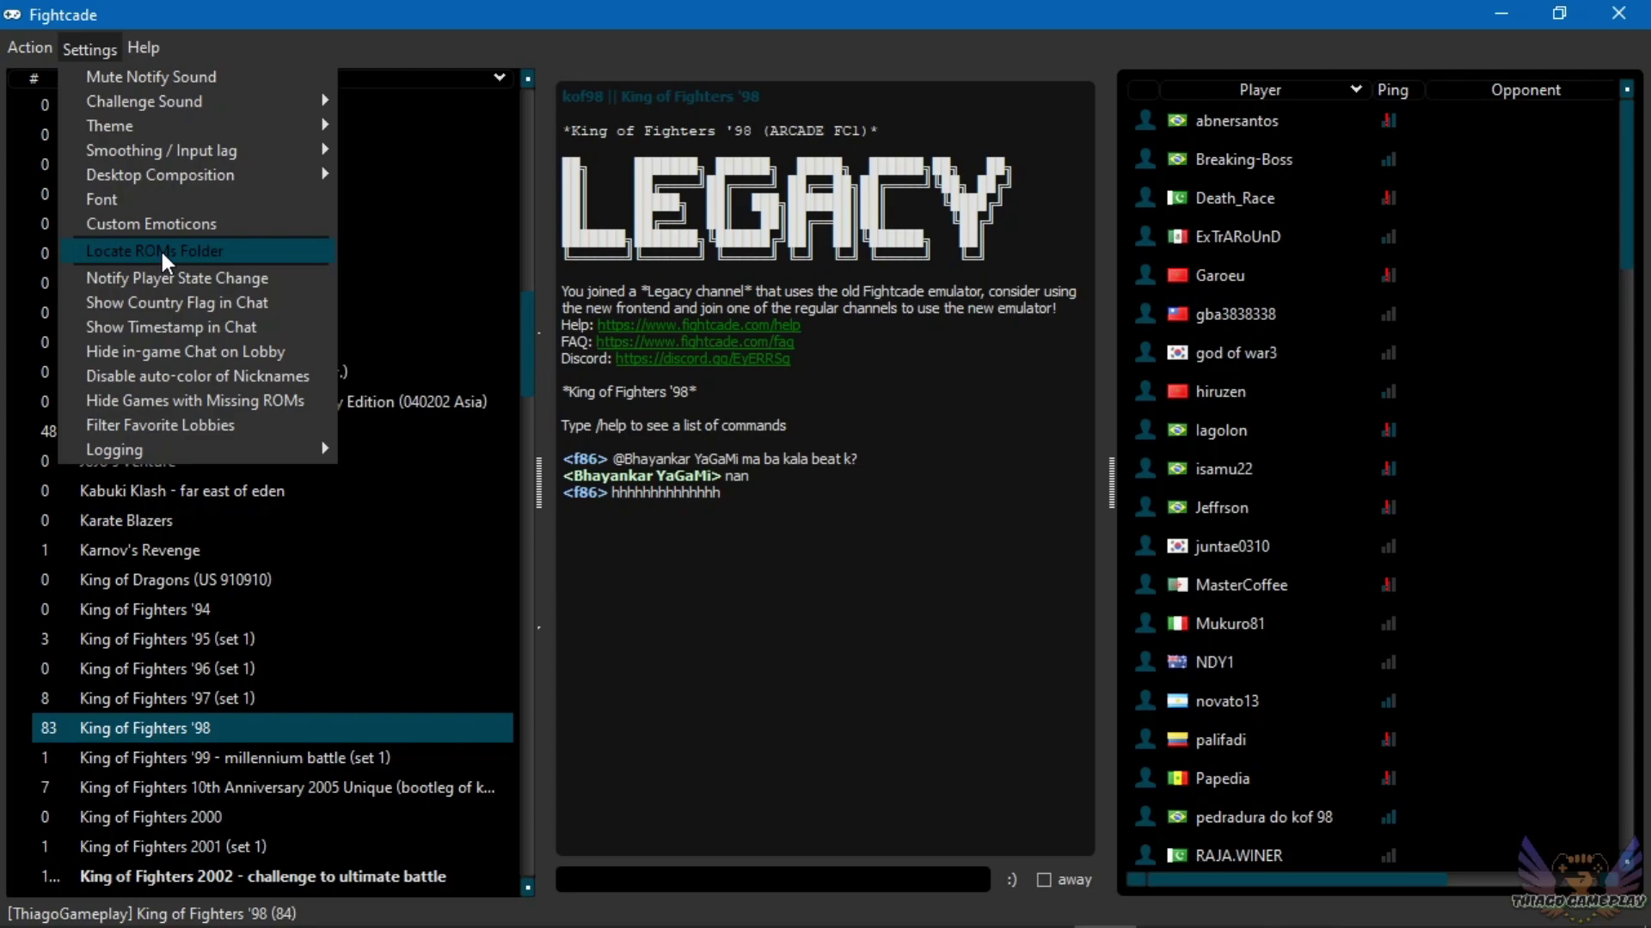
left_click(160, 249)
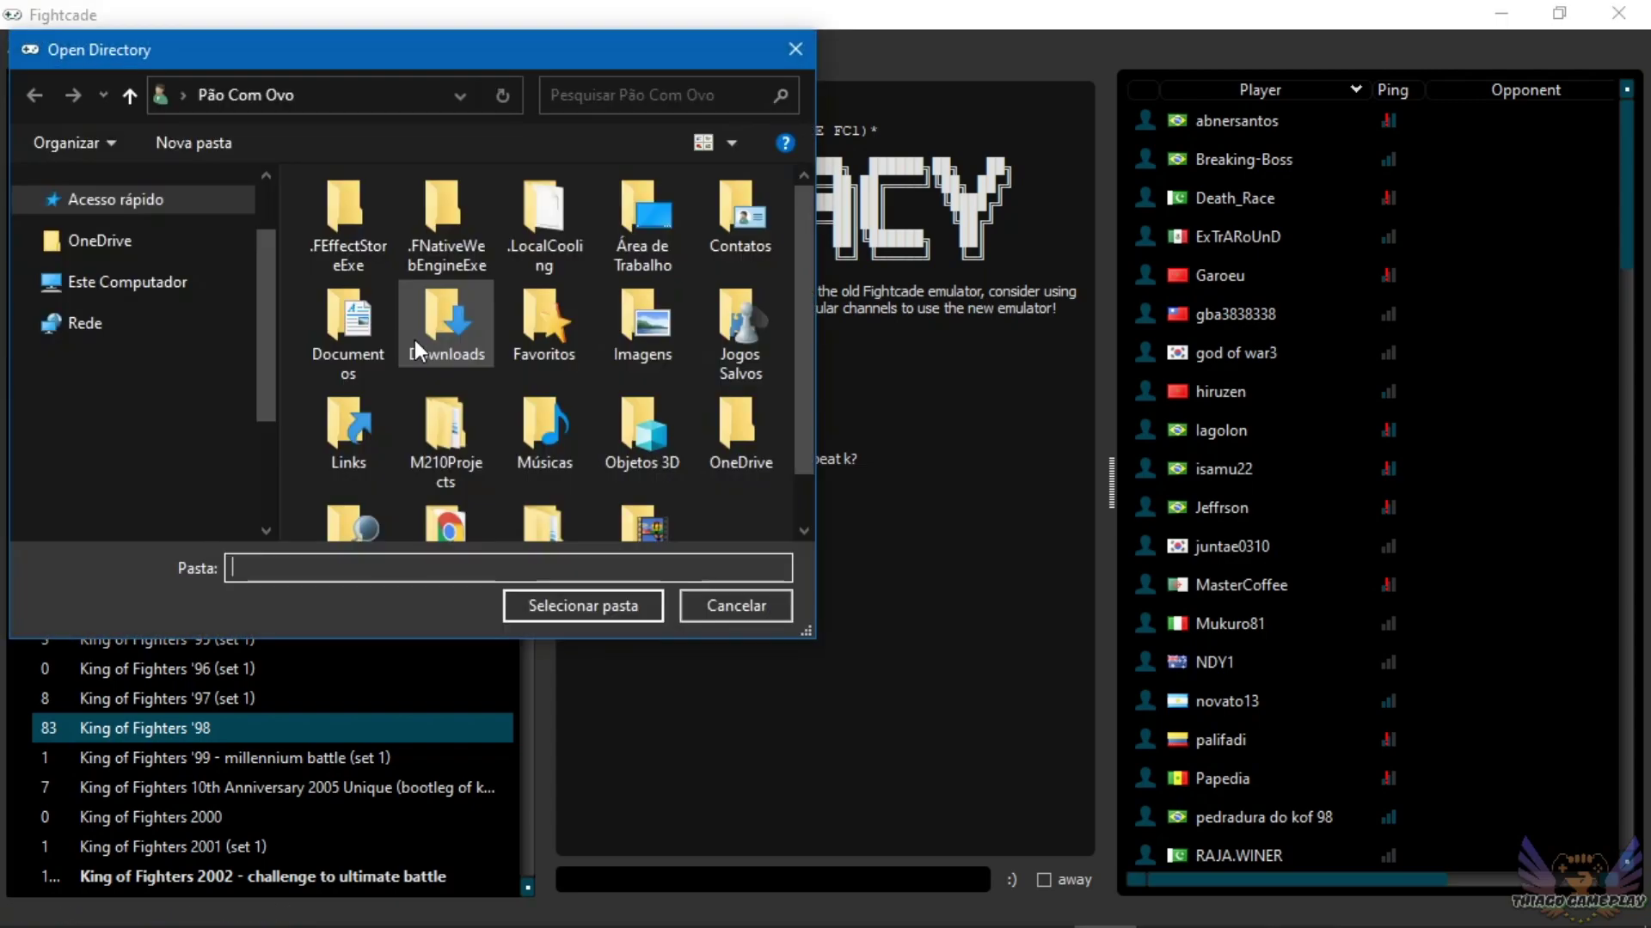
left_click_drag(267, 342, 263, 418)
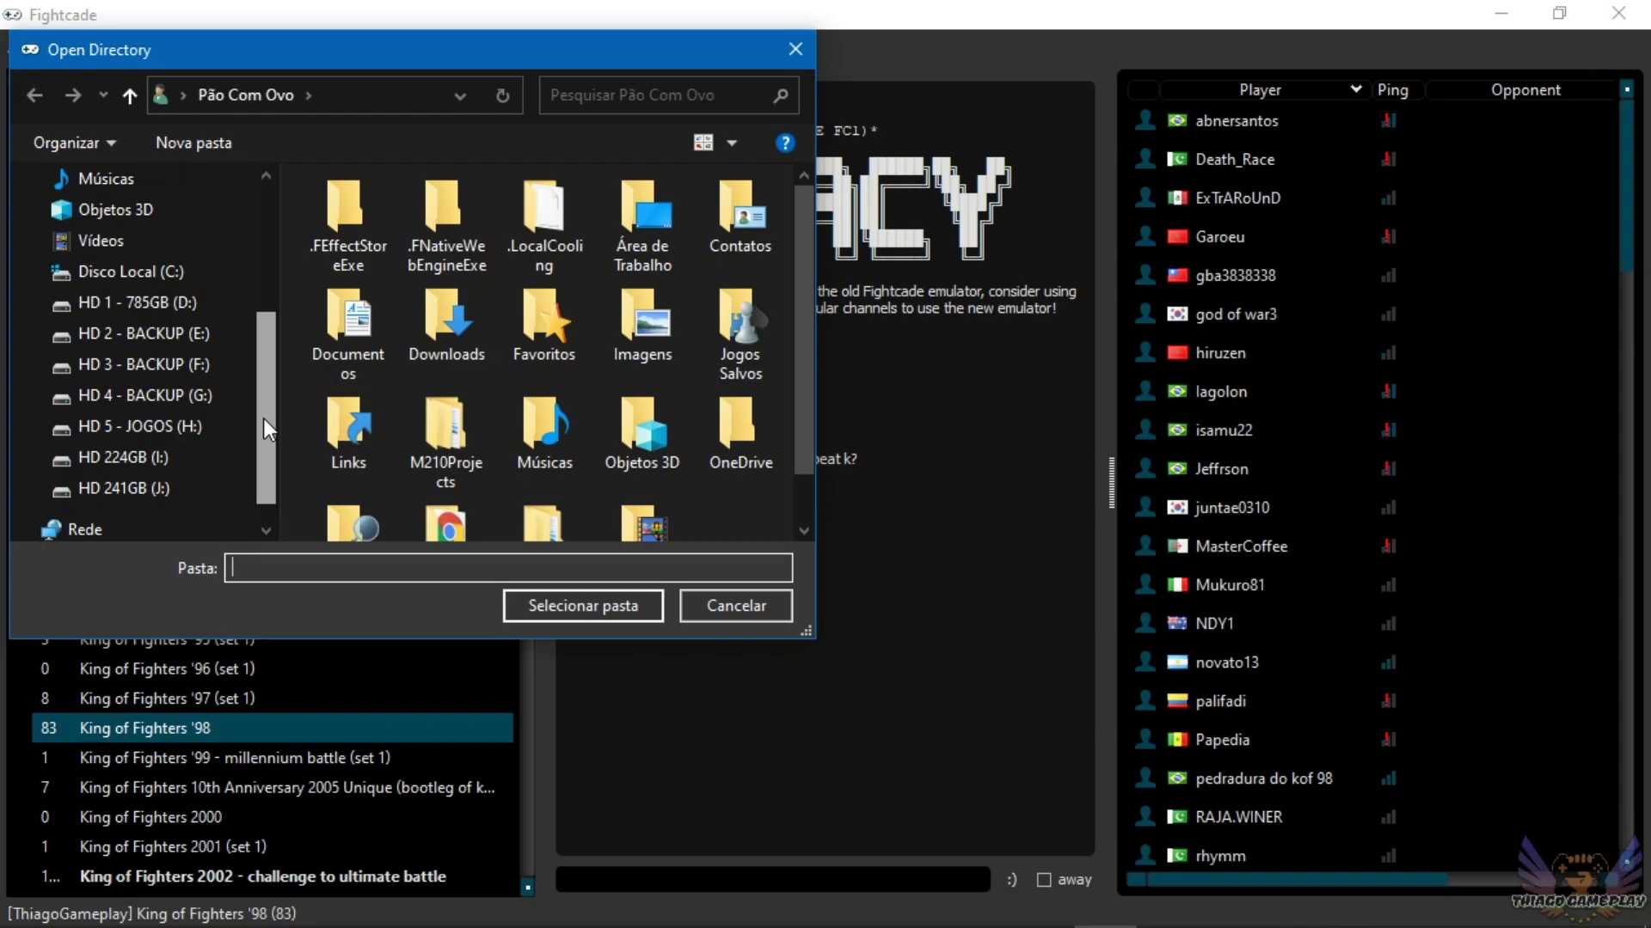
left_click(793, 48)
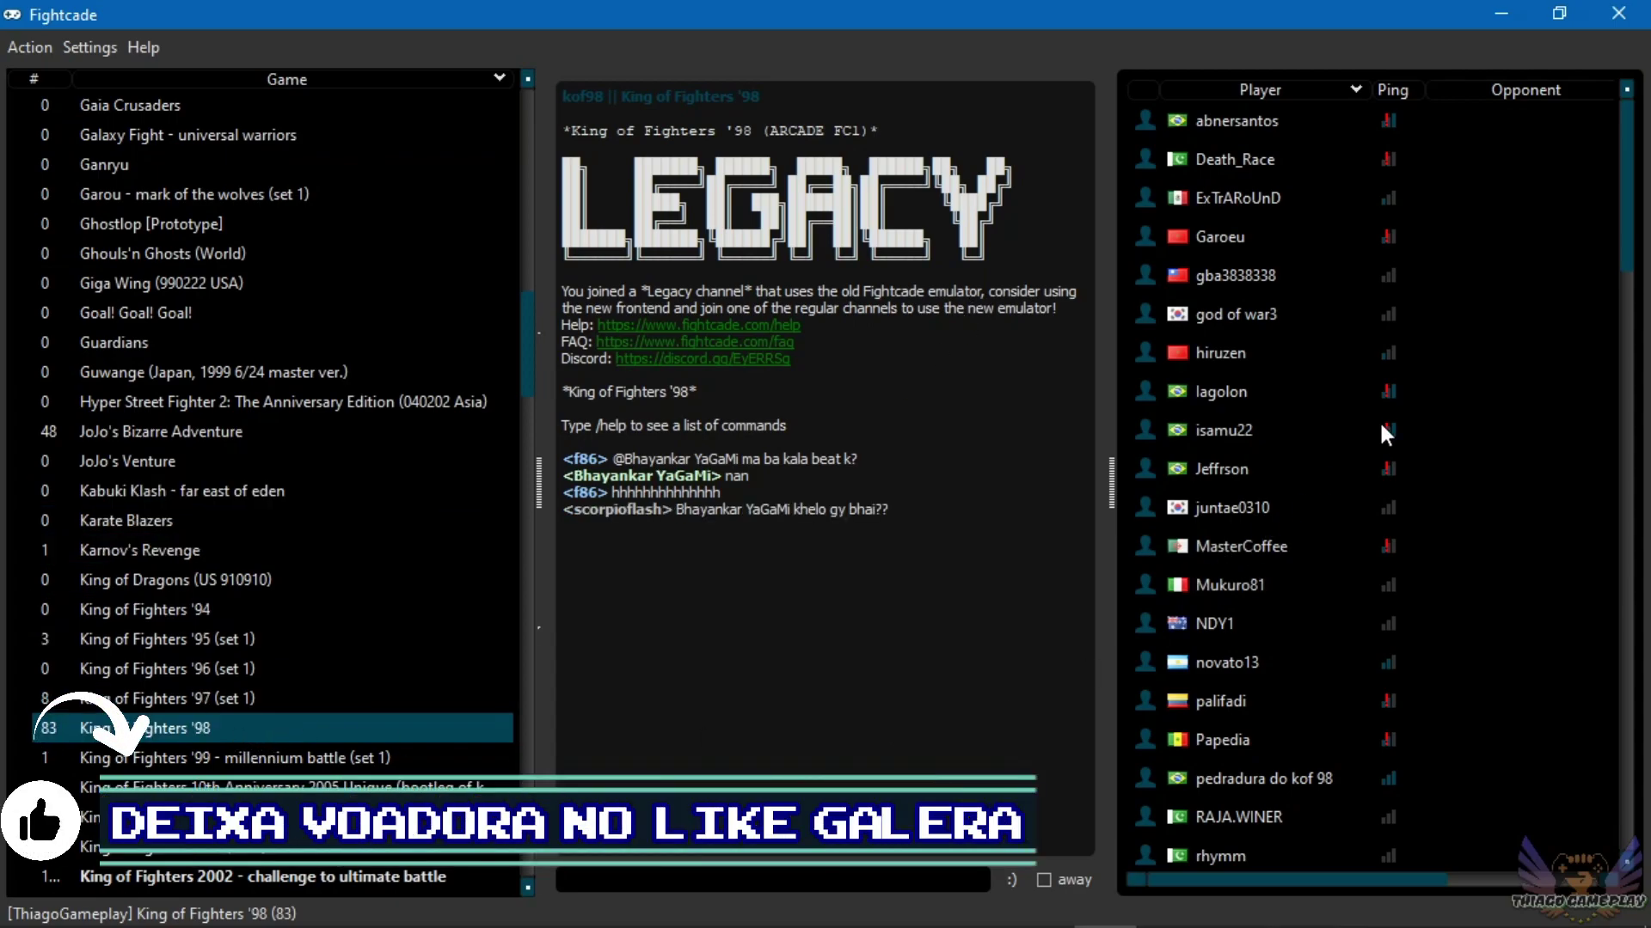
Find your own username in the King of Fighters '98 player list and launch a test game from it.
left_click_drag(1631, 203, 1604, 352)
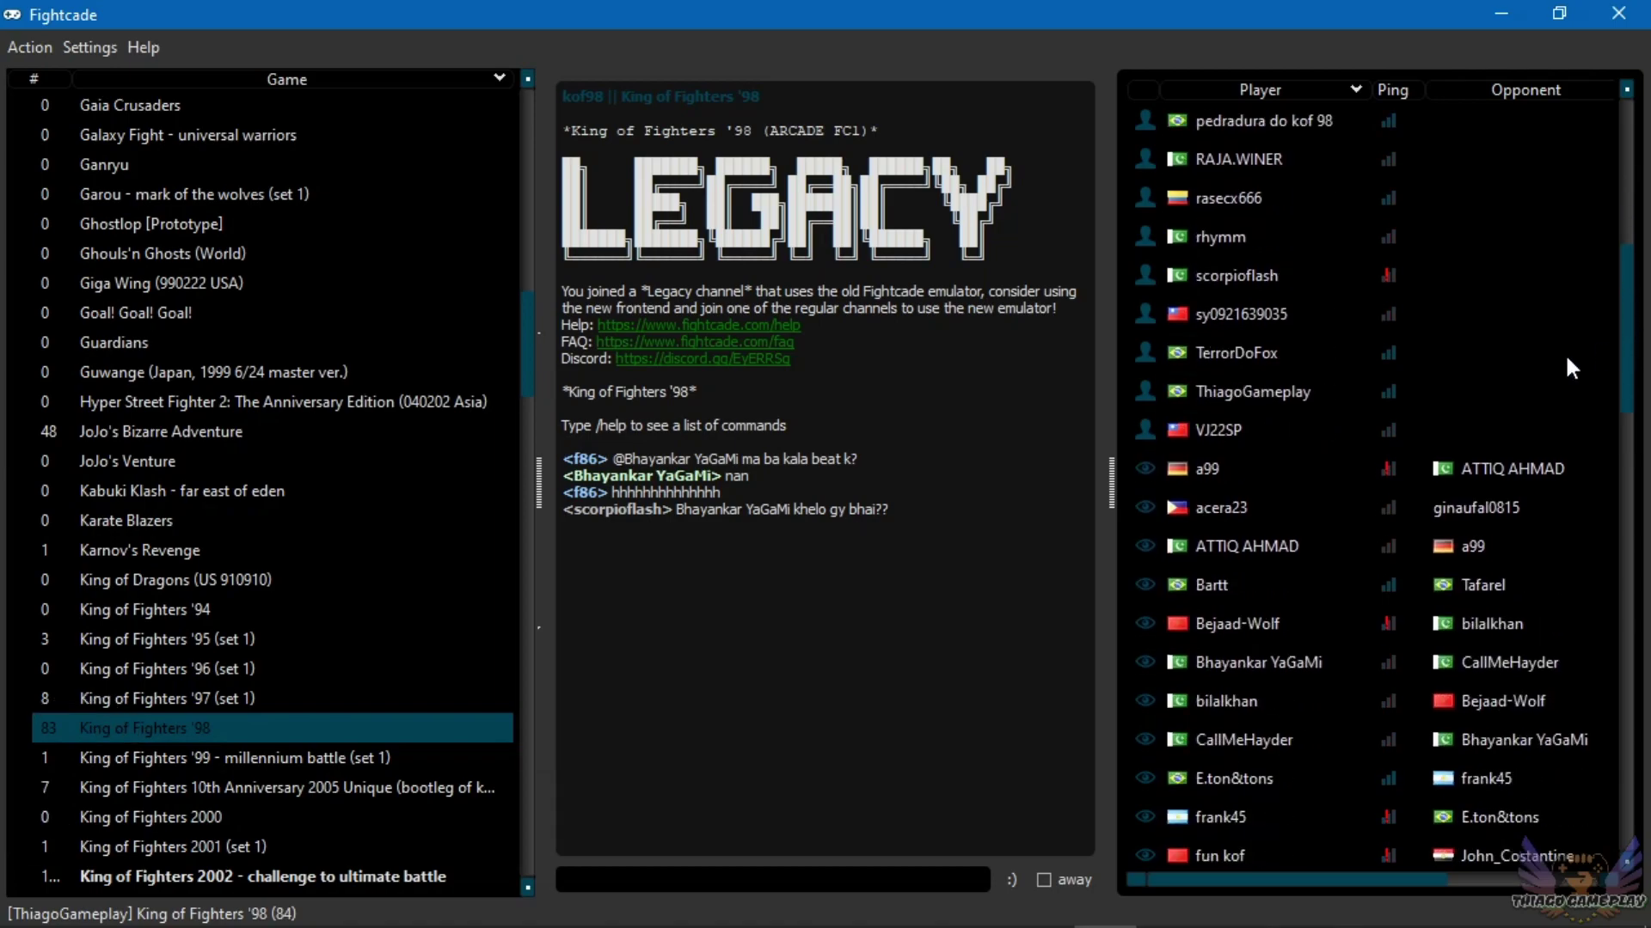
double_click(1247, 390)
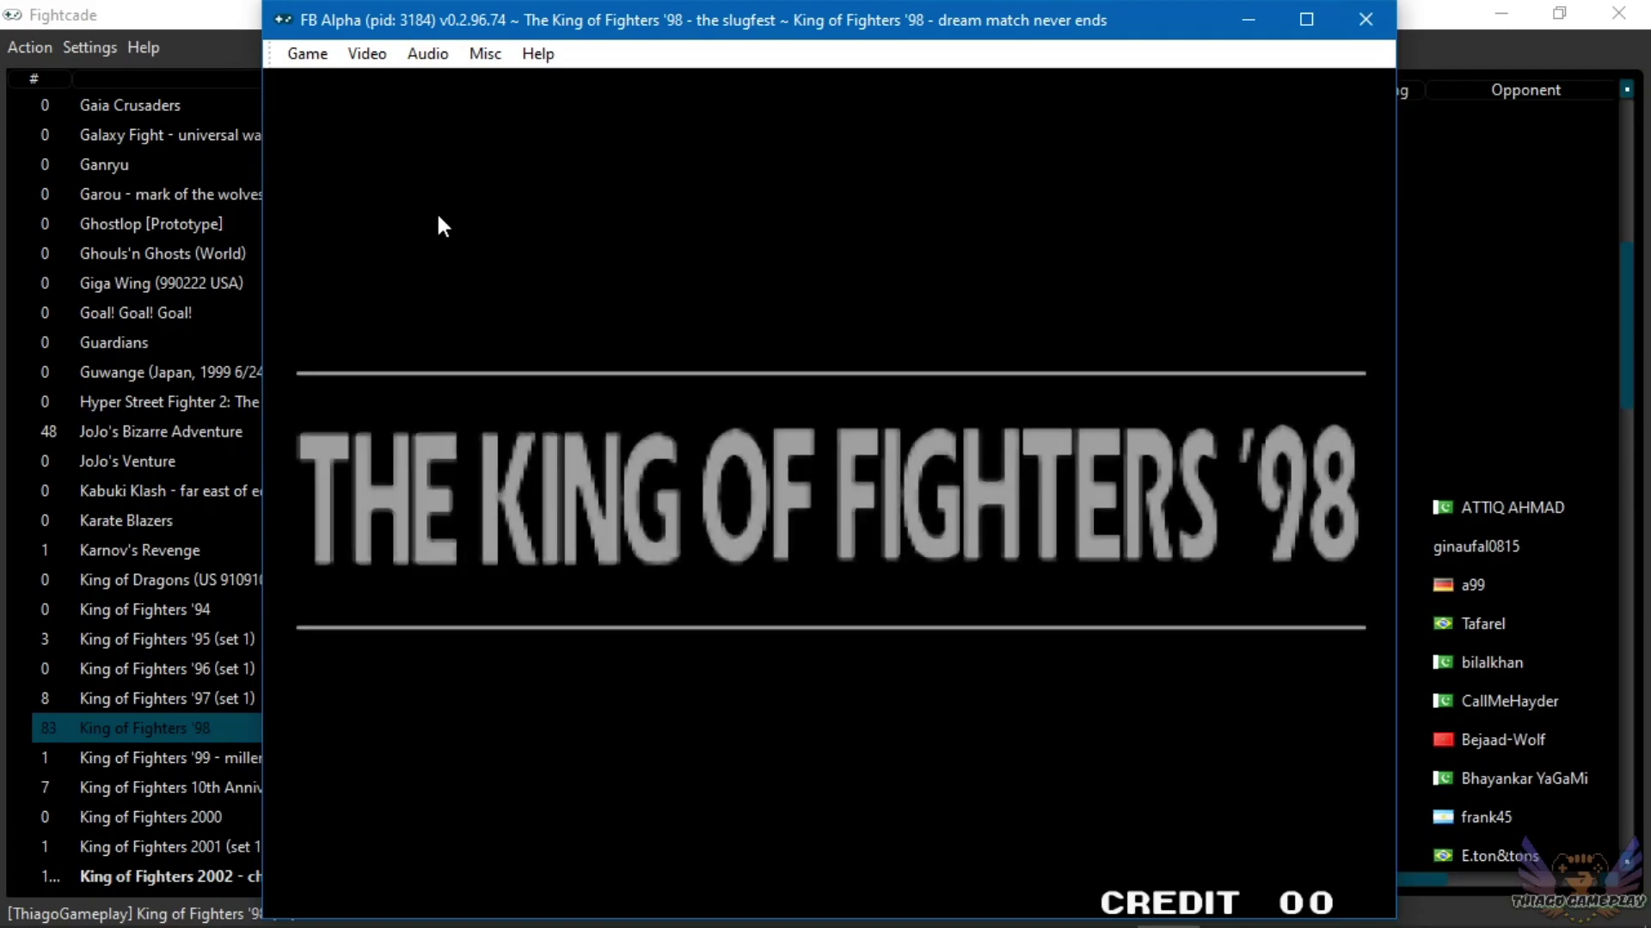
Examine the emulator's video blitter choices and blitter options, including SoftFX algorithm, RGB presets and advanced settings.
left_click(369, 58)
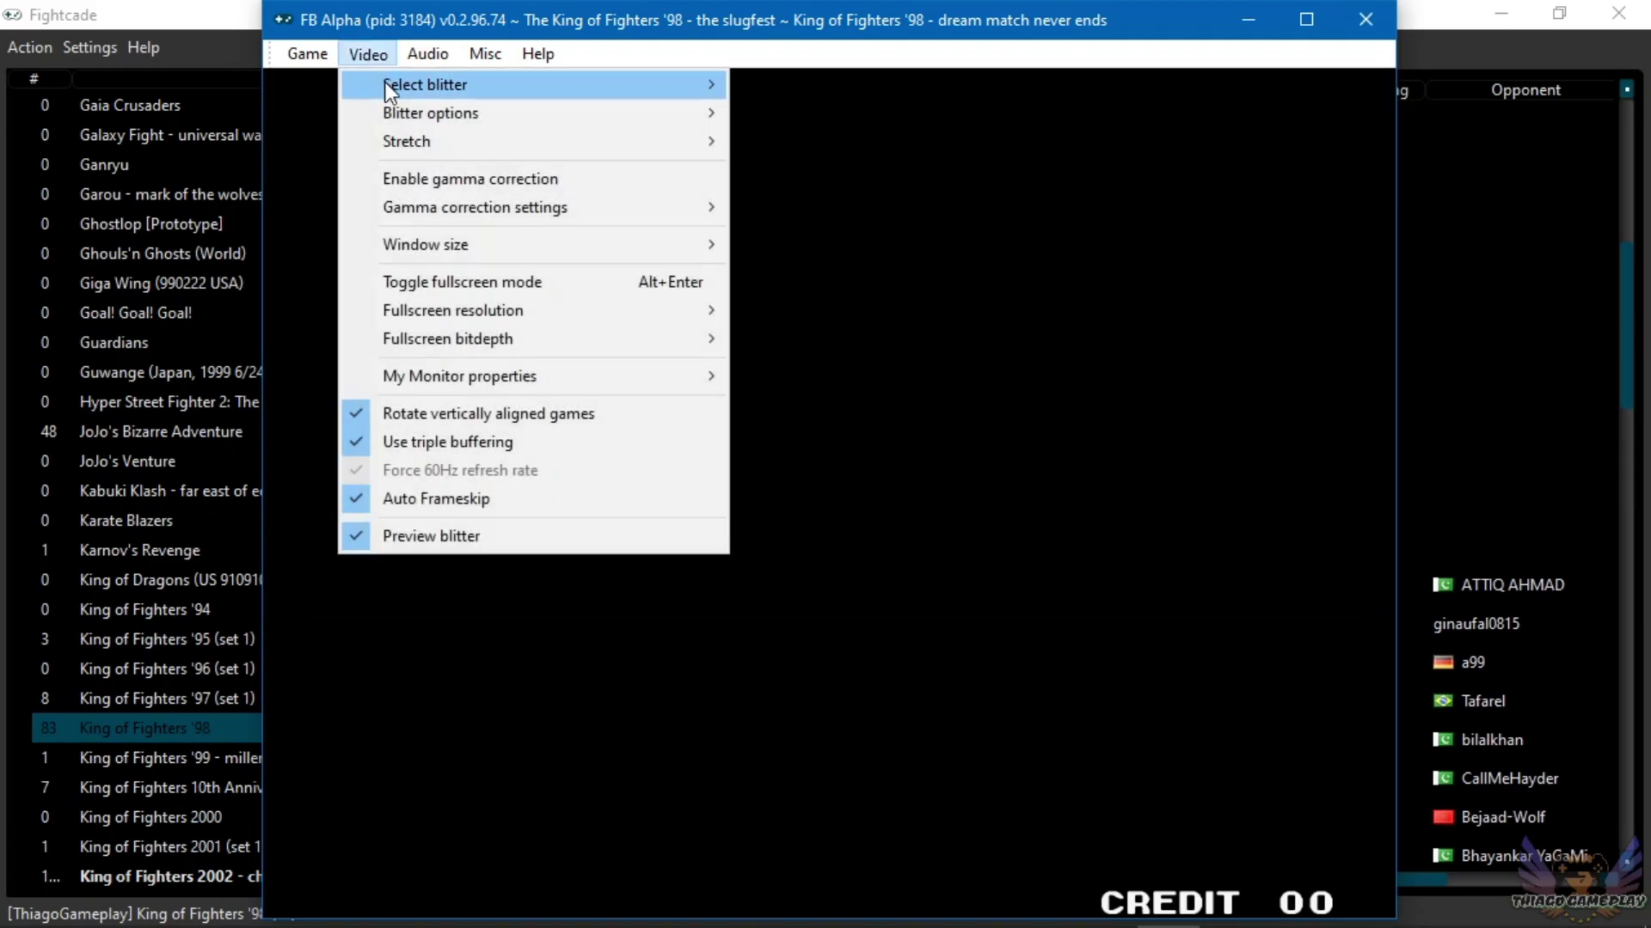
mouse_move(399, 90)
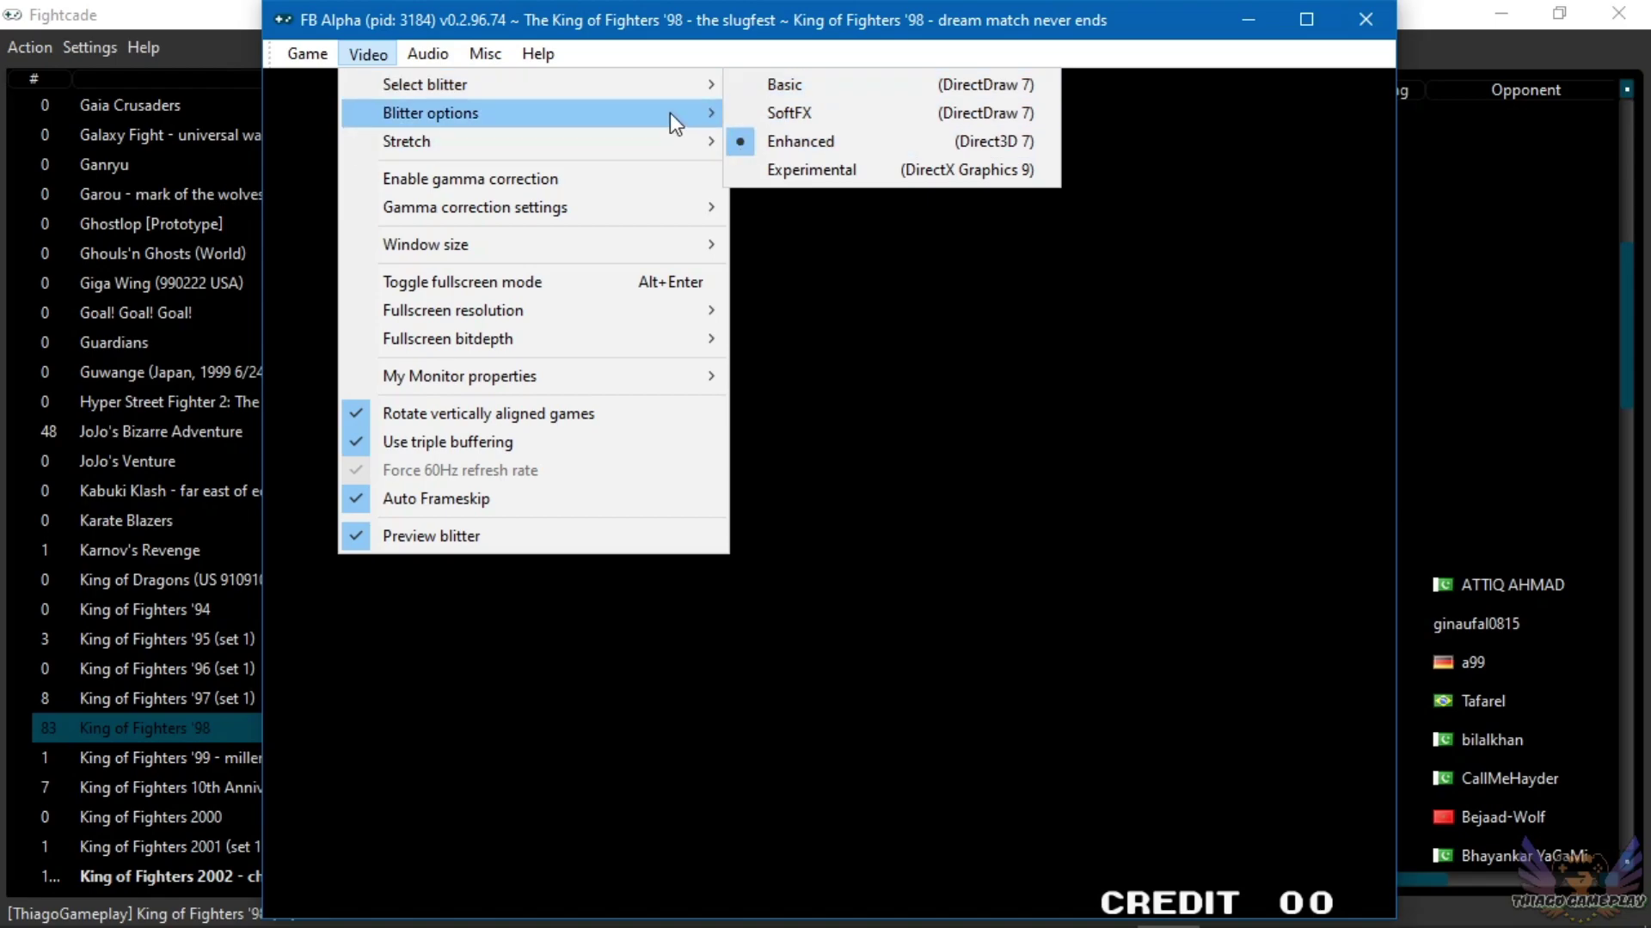
mouse_move(669, 112)
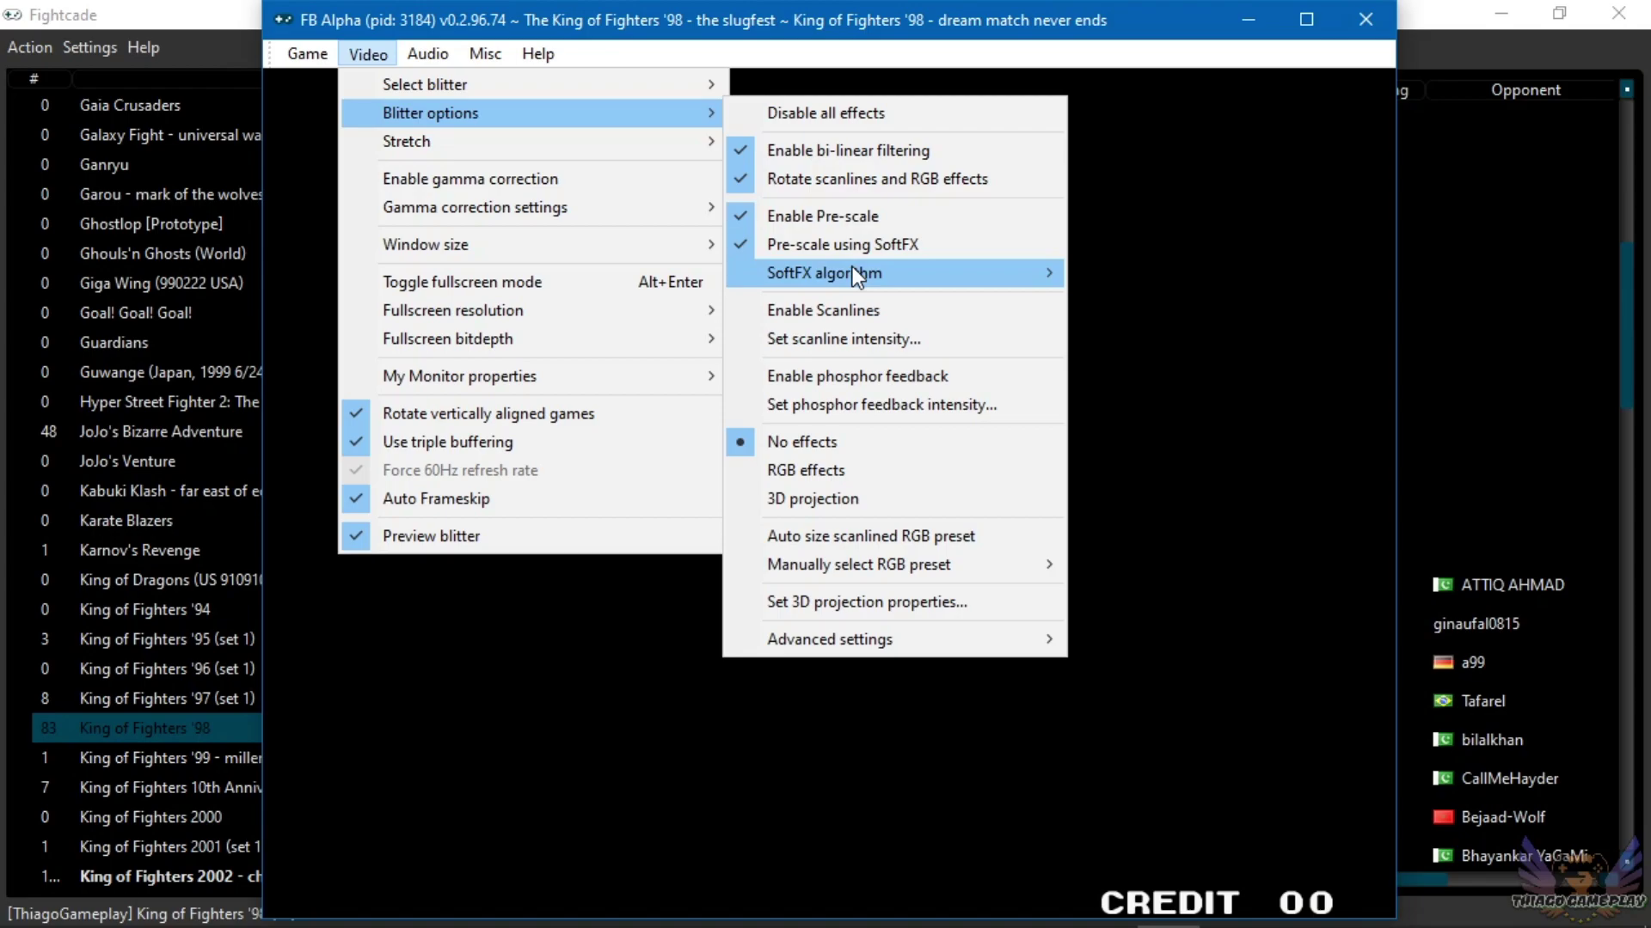
mouse_move(853, 273)
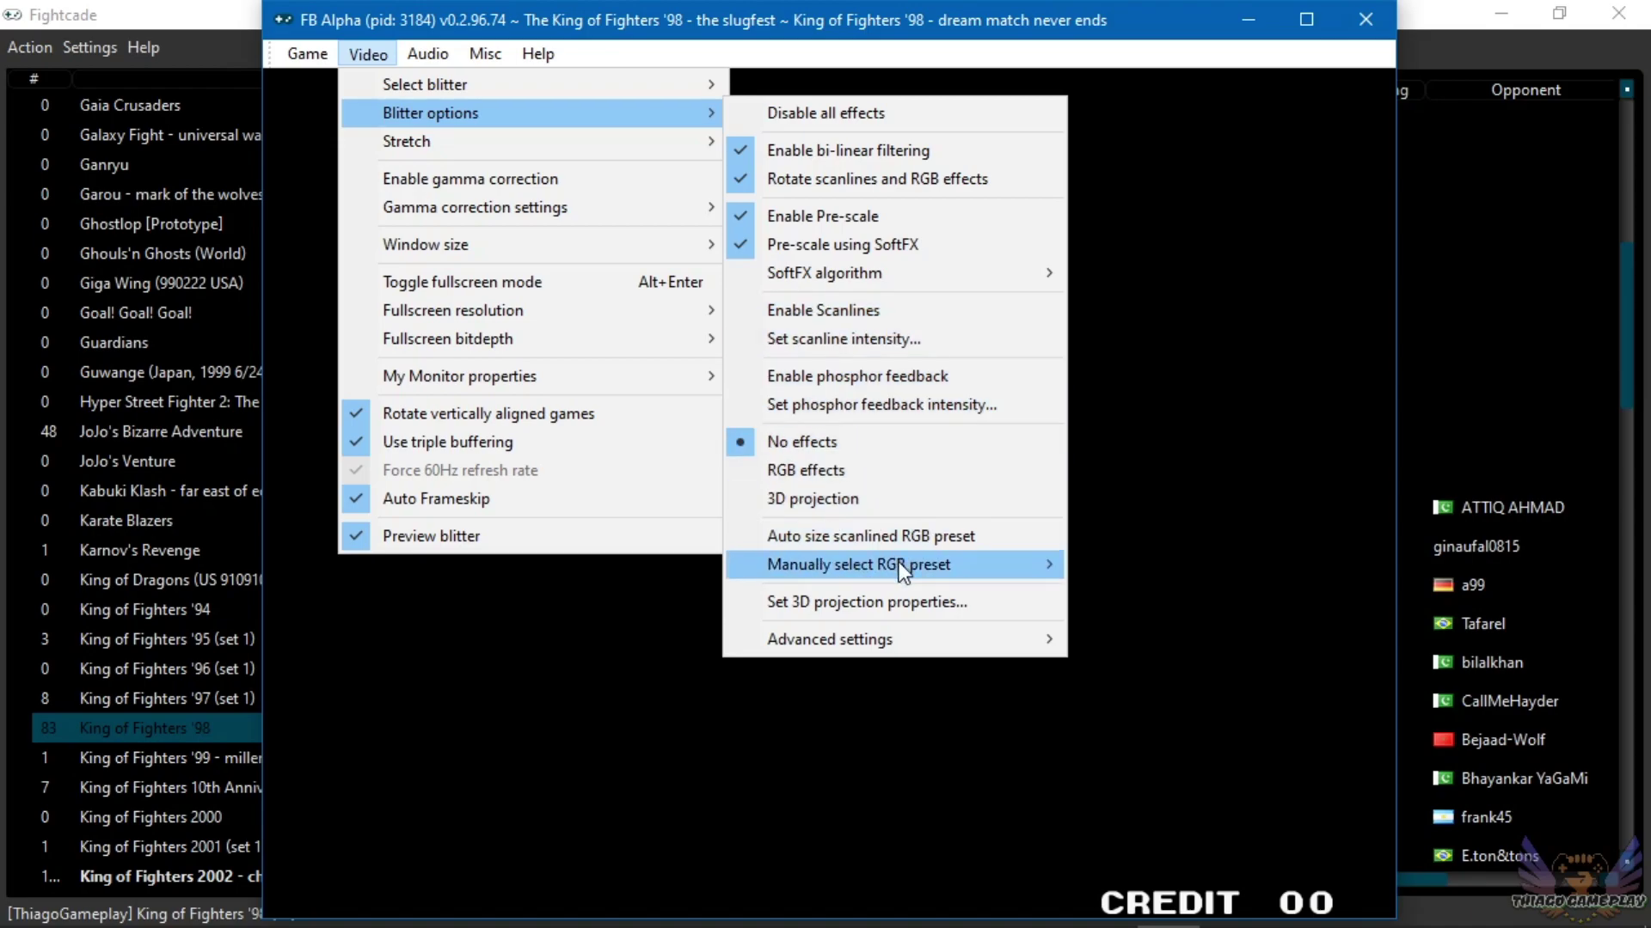
mouse_move(903, 569)
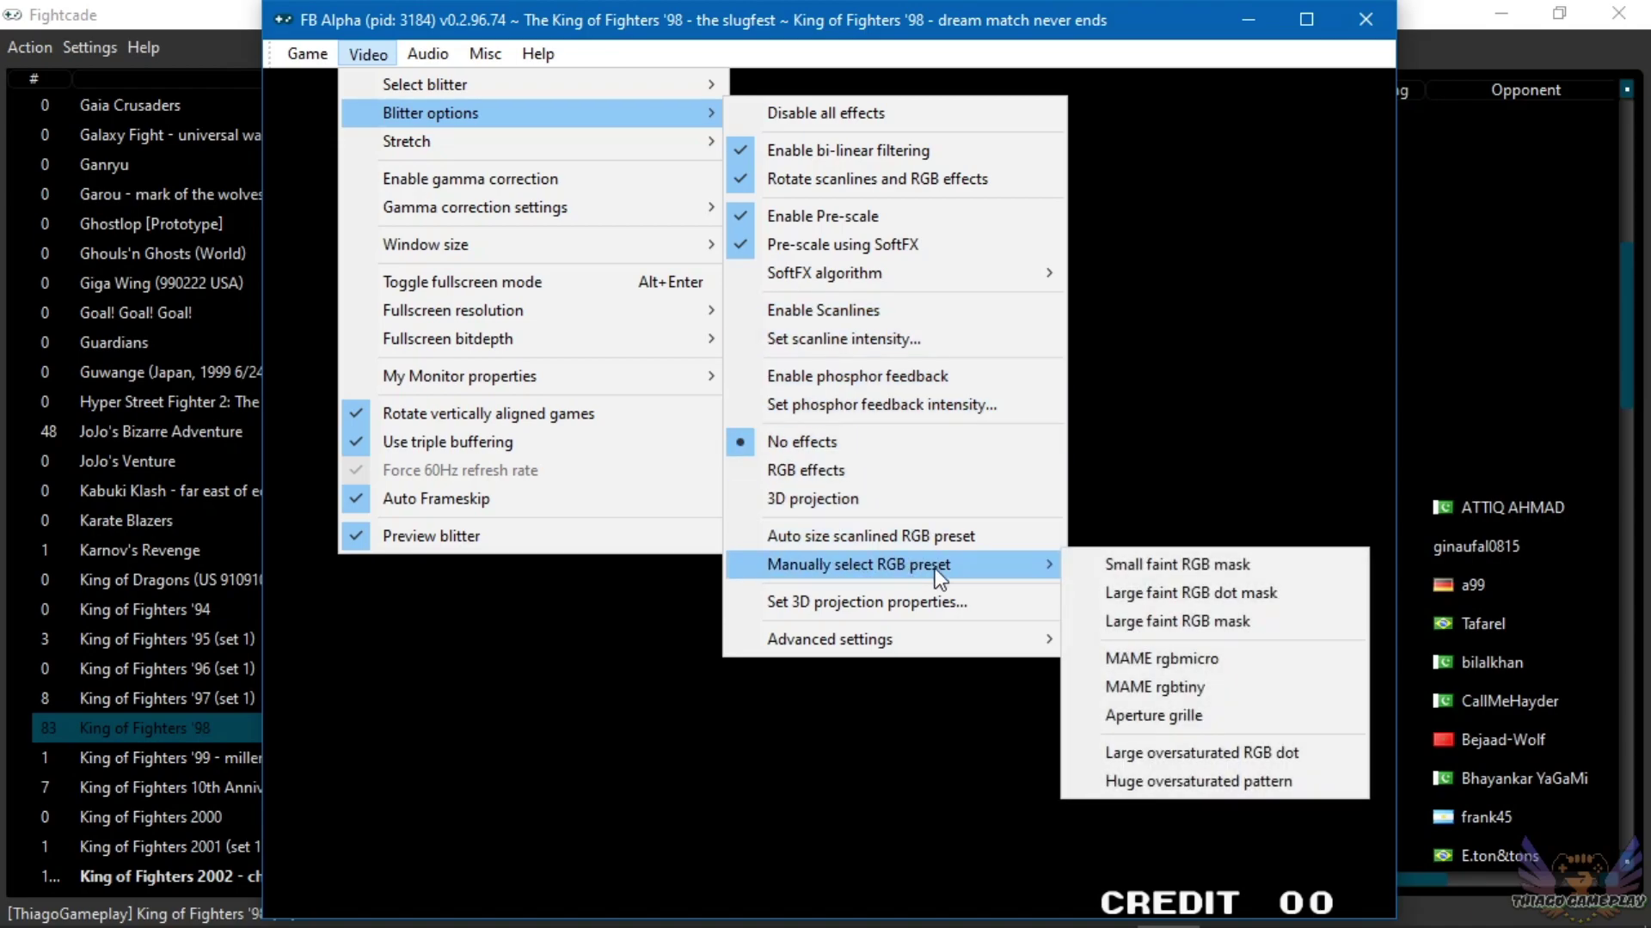
mouse_move(966, 638)
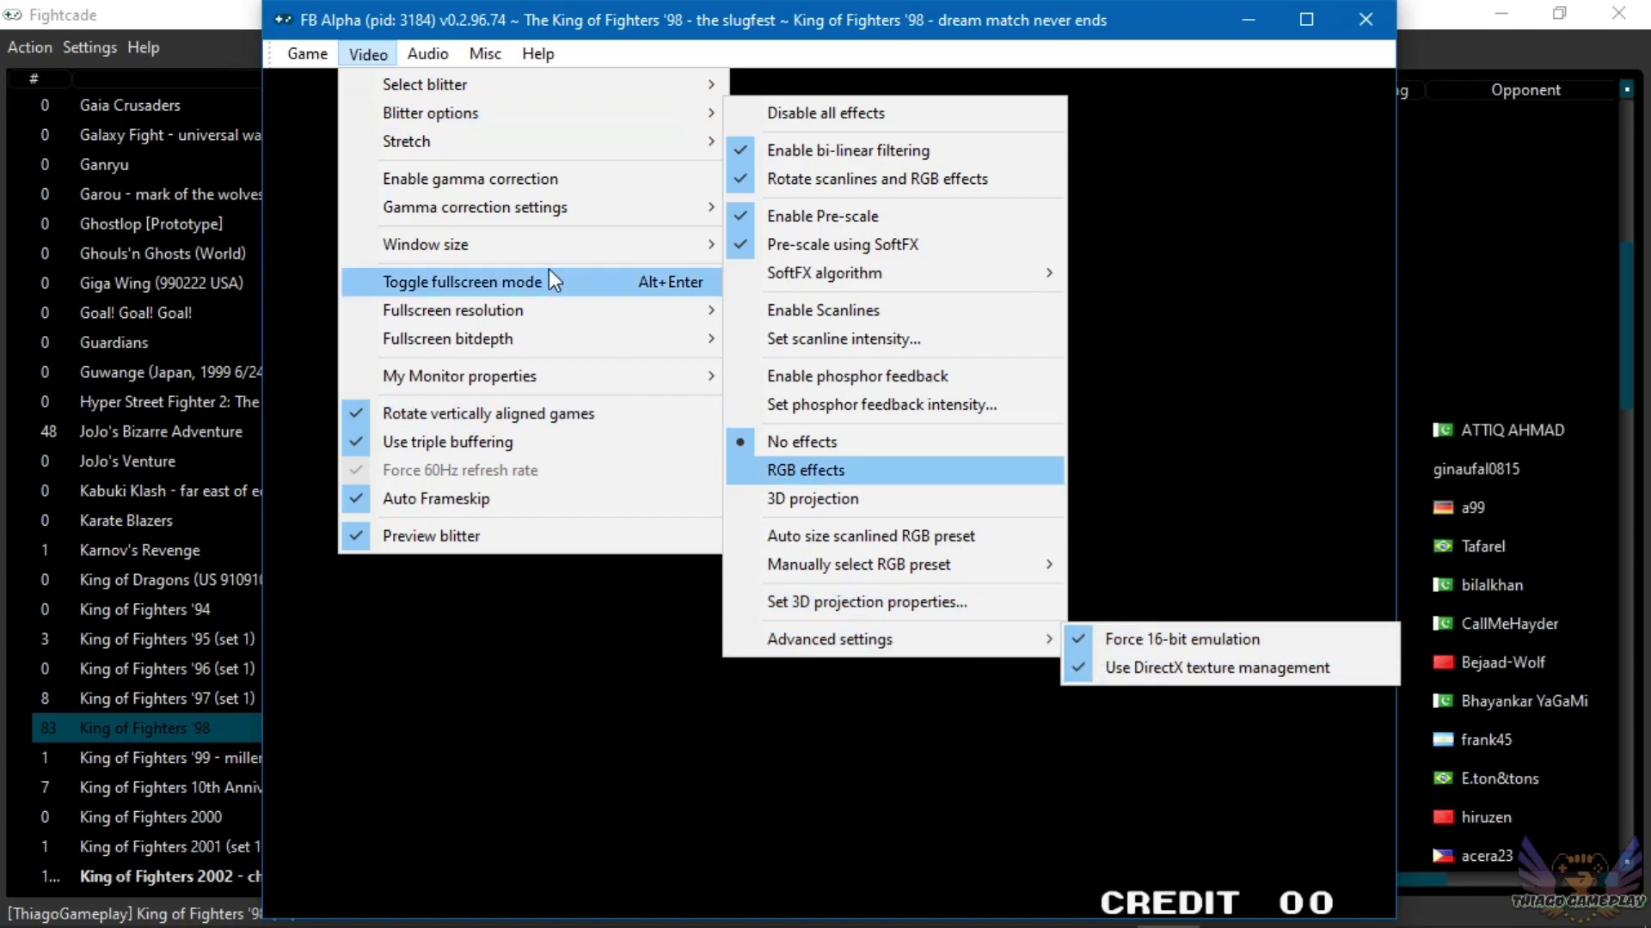
Examine the emulator's stretch, gamma correction, window size, fullscreen resolution and fullscreen bitdepth settings.
mouse_move(537, 145)
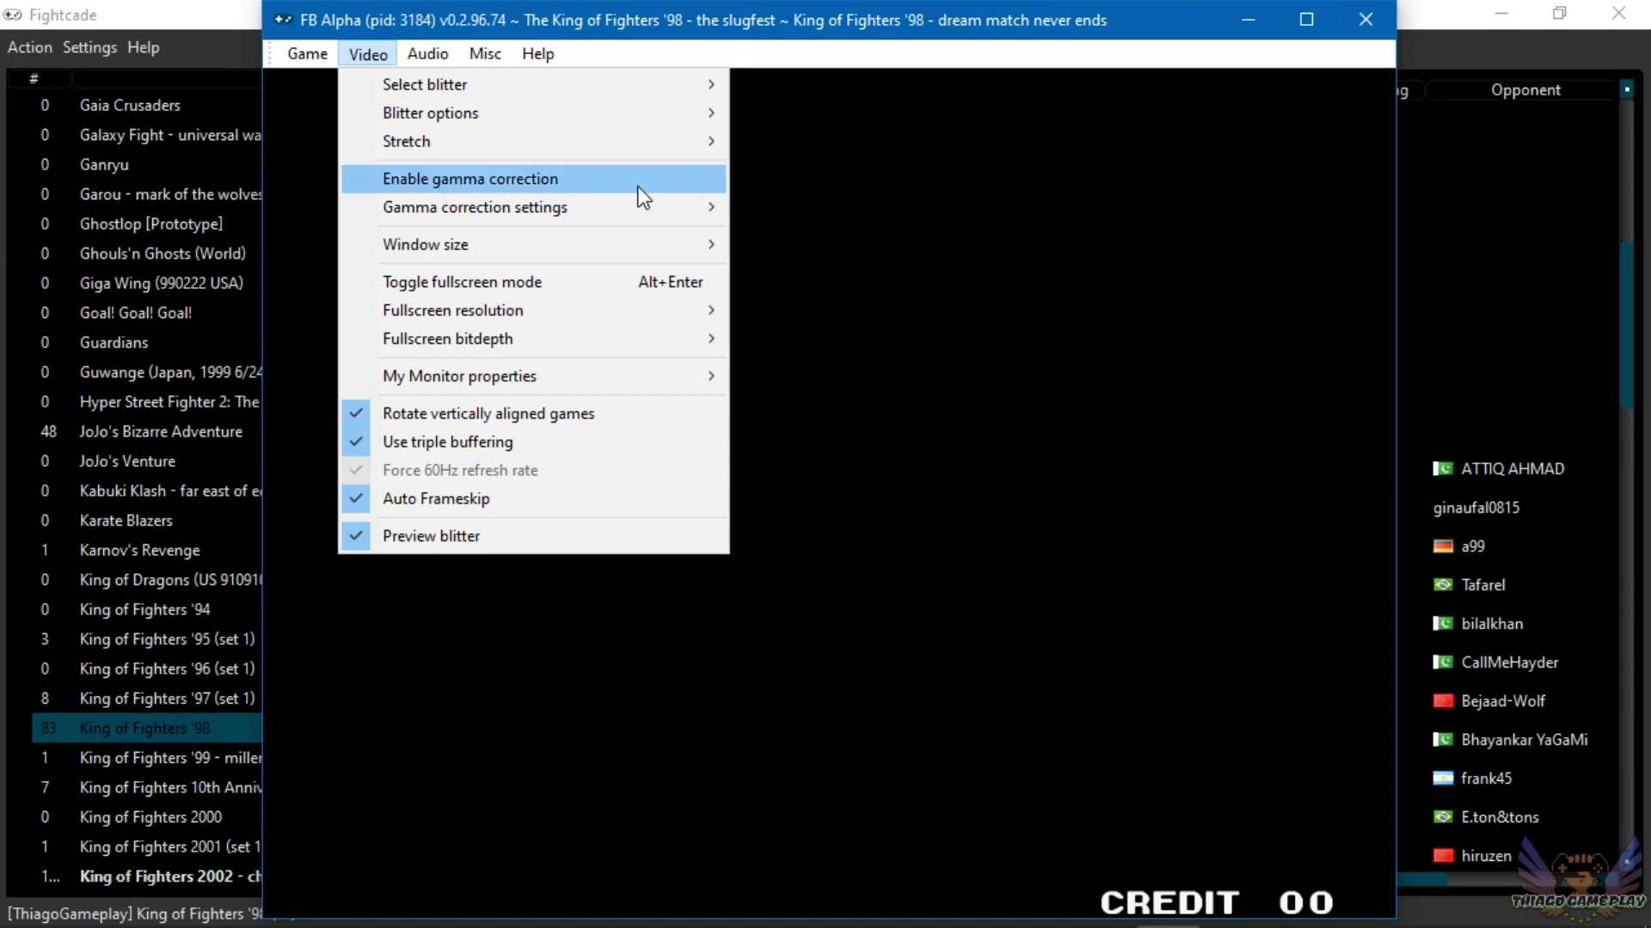
mouse_move(638, 206)
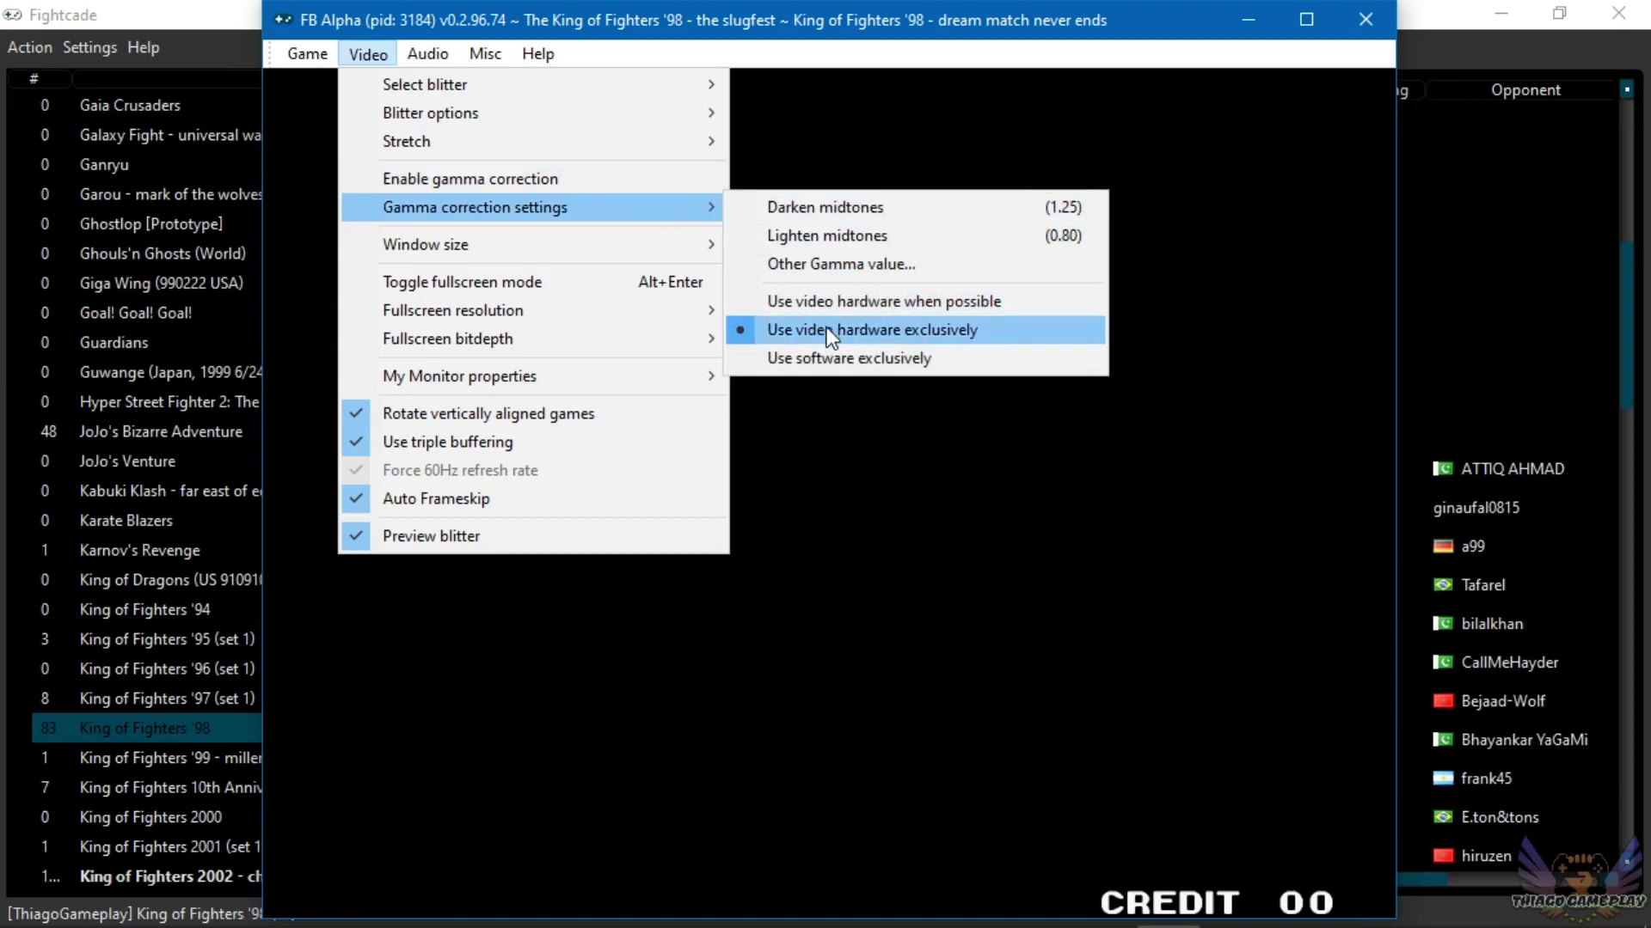
mouse_move(528, 244)
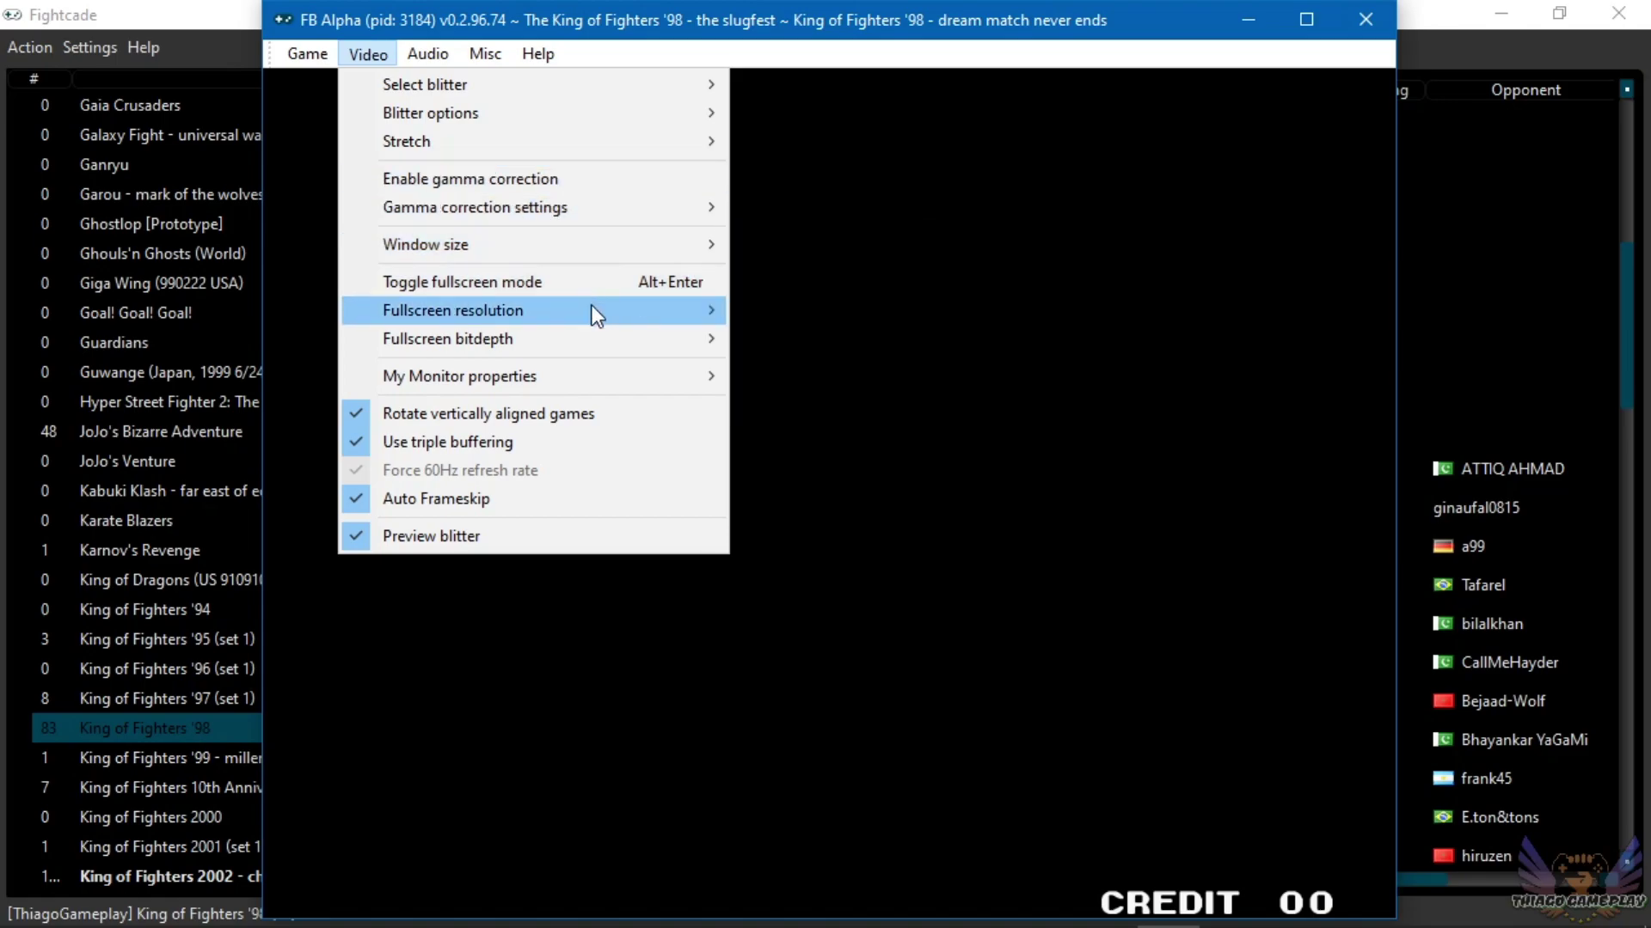
mouse_move(592, 308)
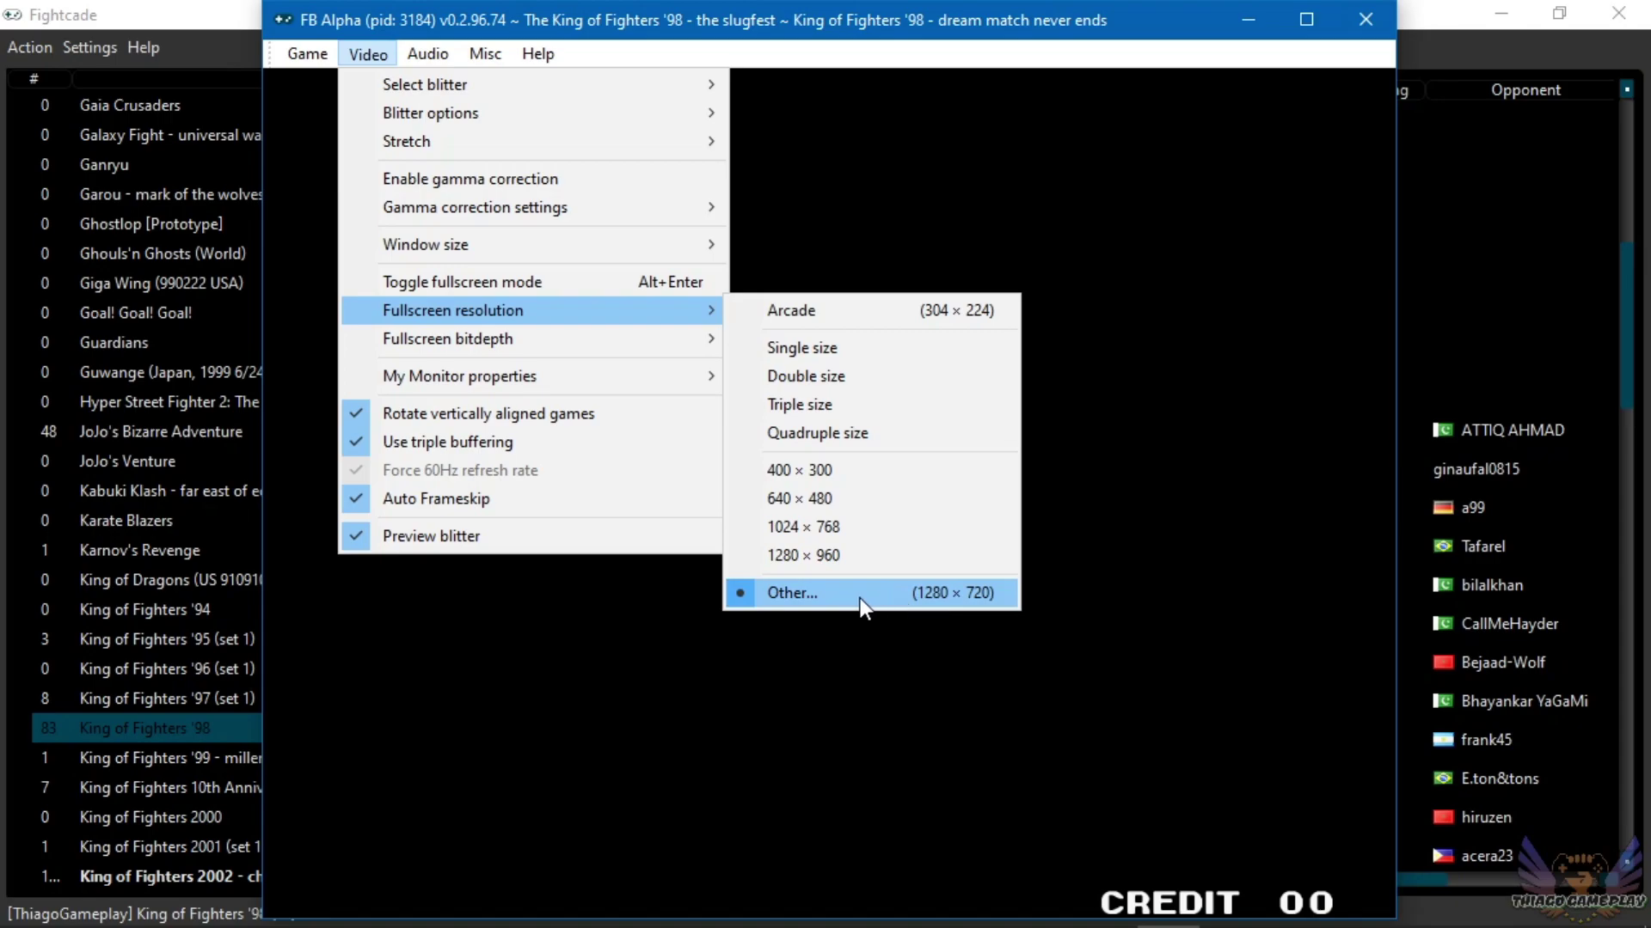
mouse_move(631, 342)
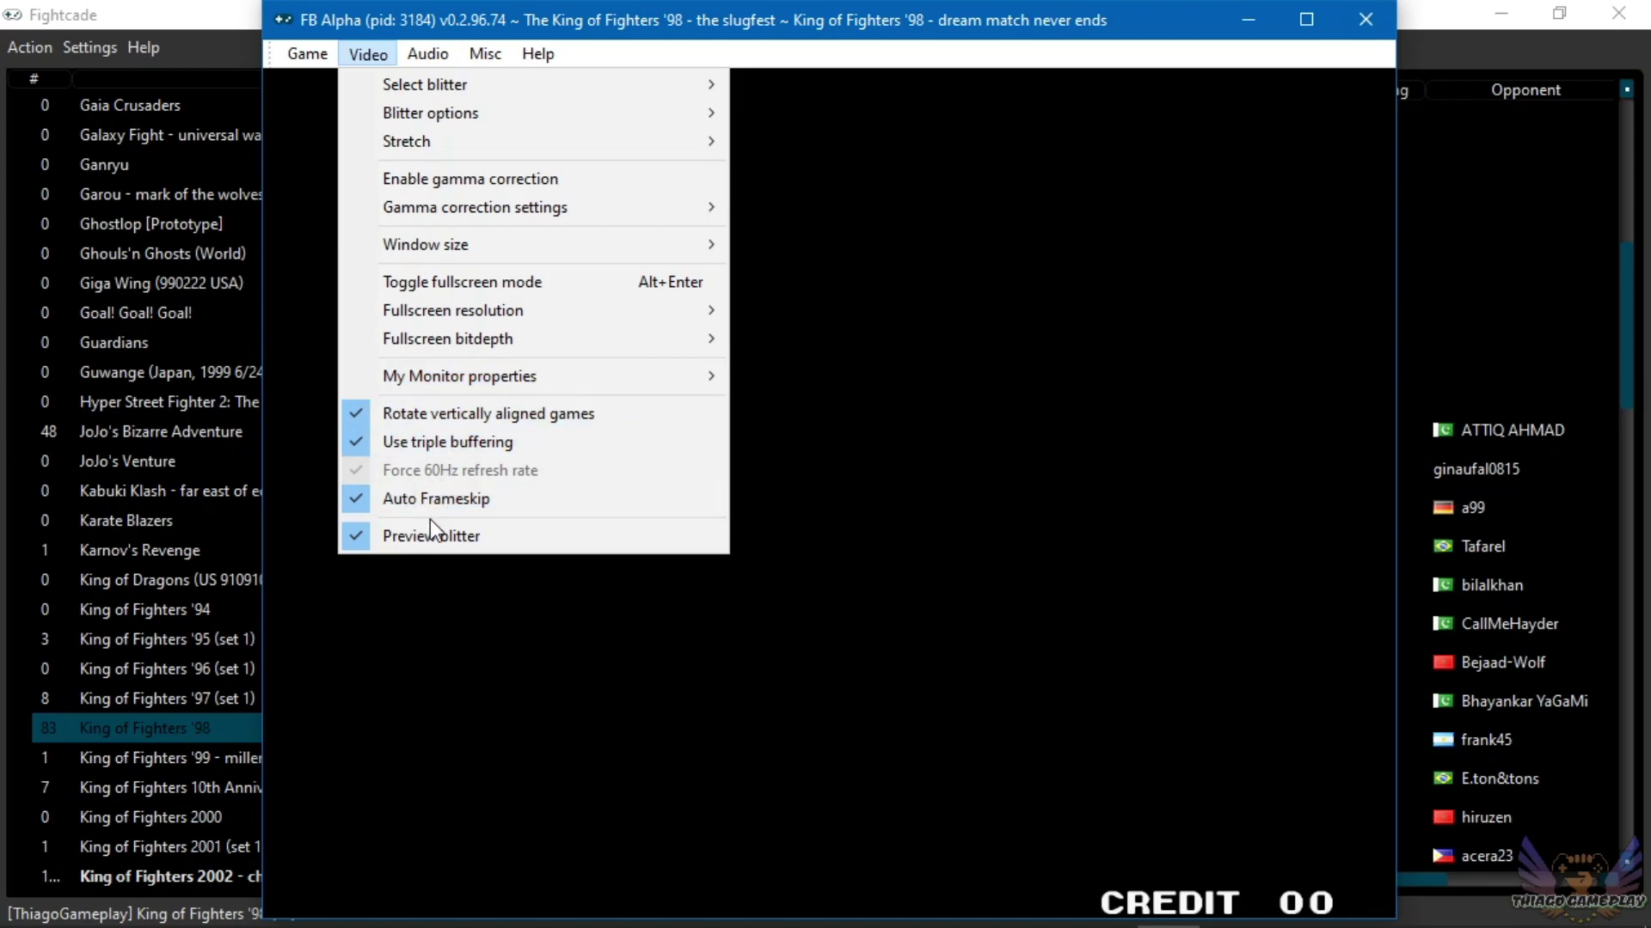
Examine the emulator's audio, miscellaneous and help options, and view and close the About FB Alpha information.
mouse_move(436, 60)
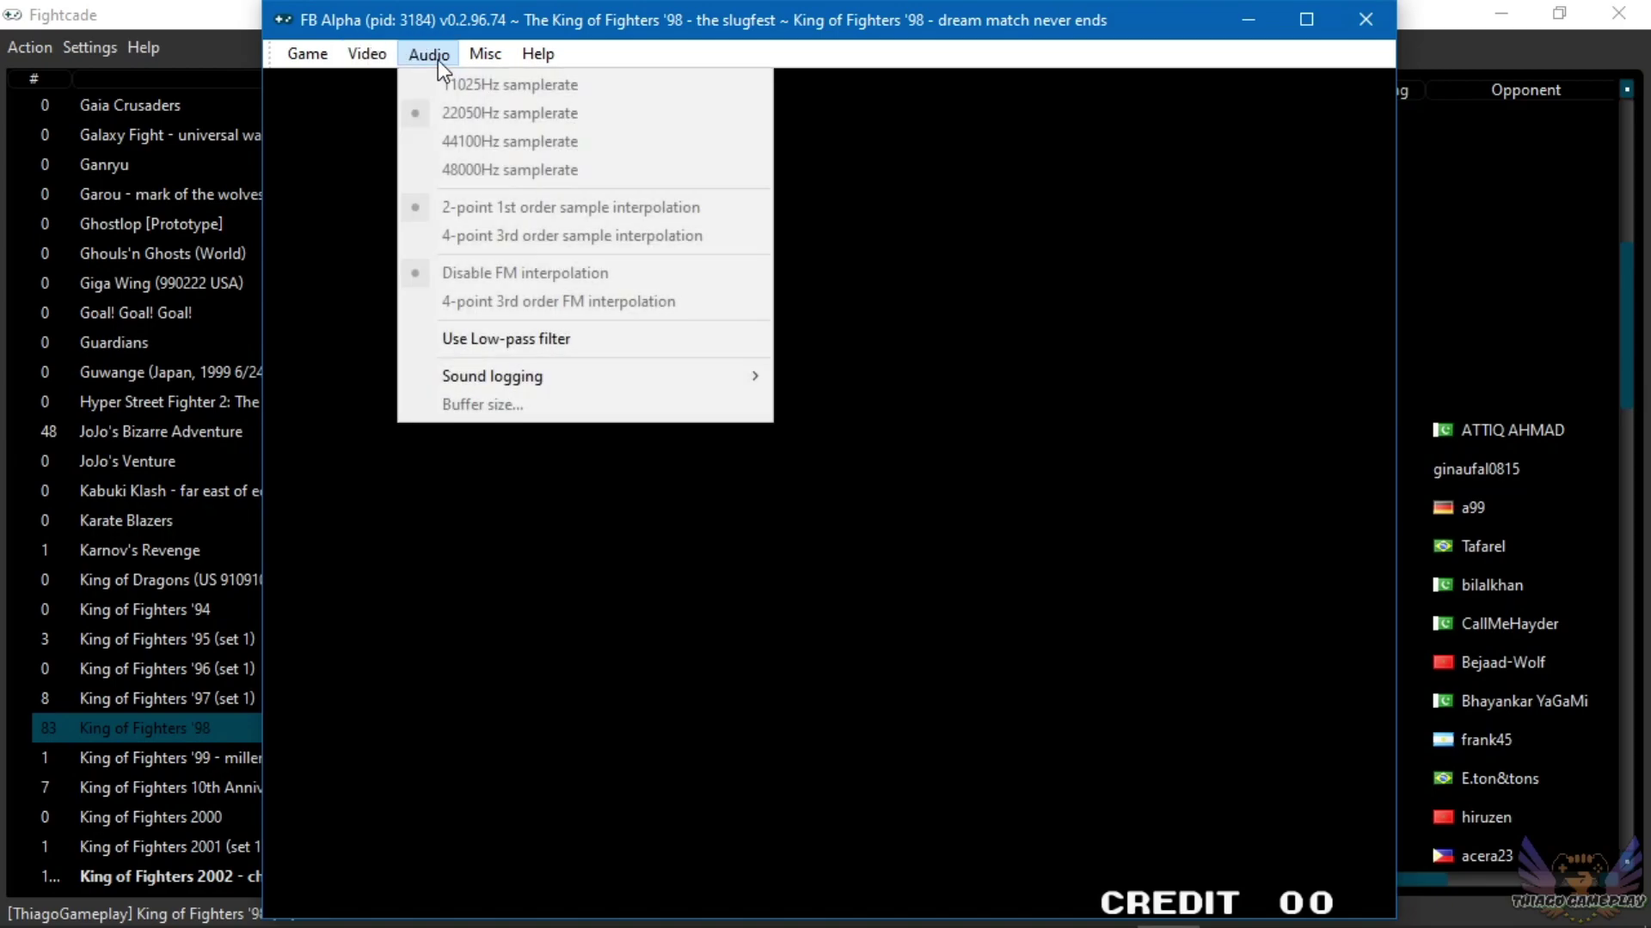
mouse_move(530, 374)
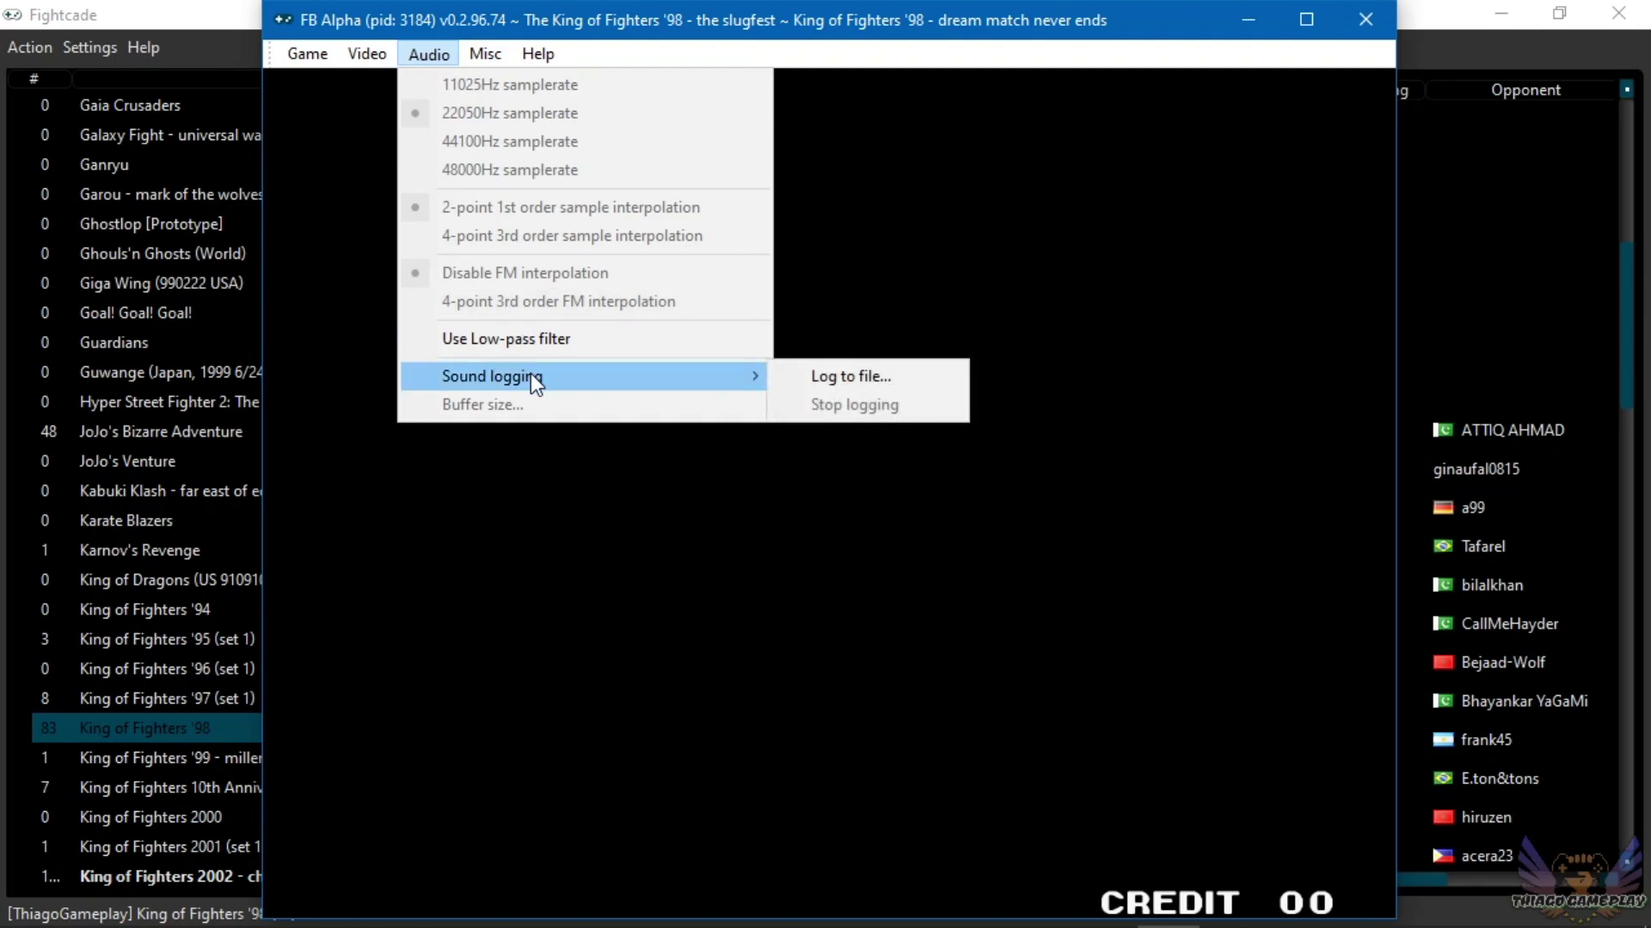
mouse_move(492, 55)
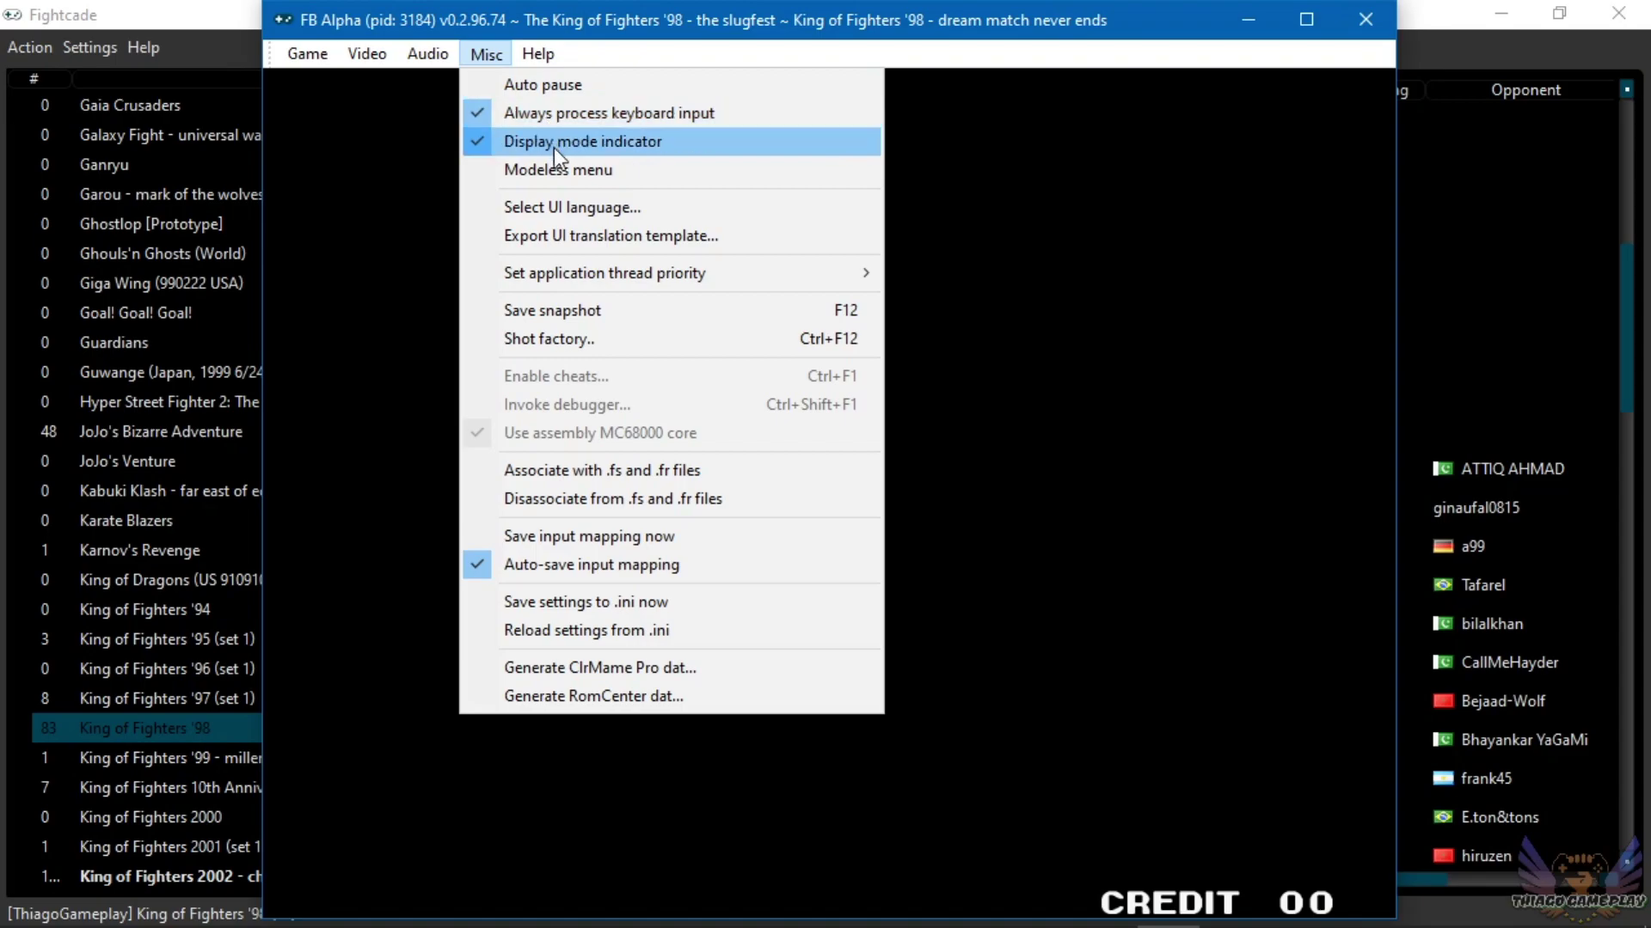
mouse_move(611, 270)
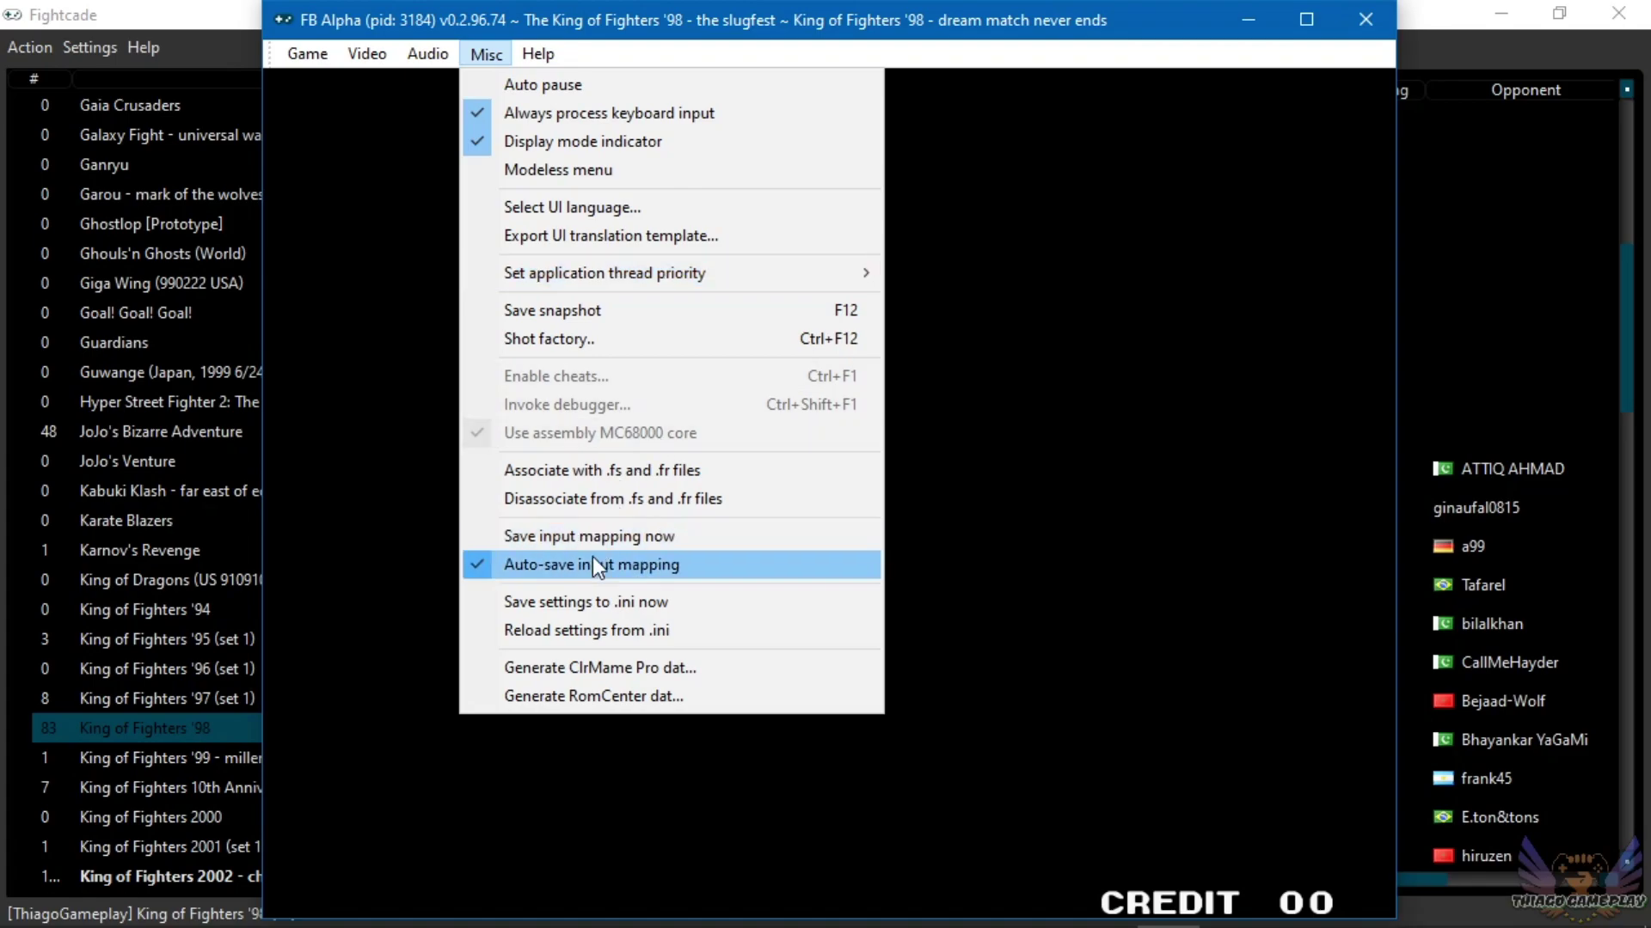
mouse_move(541, 55)
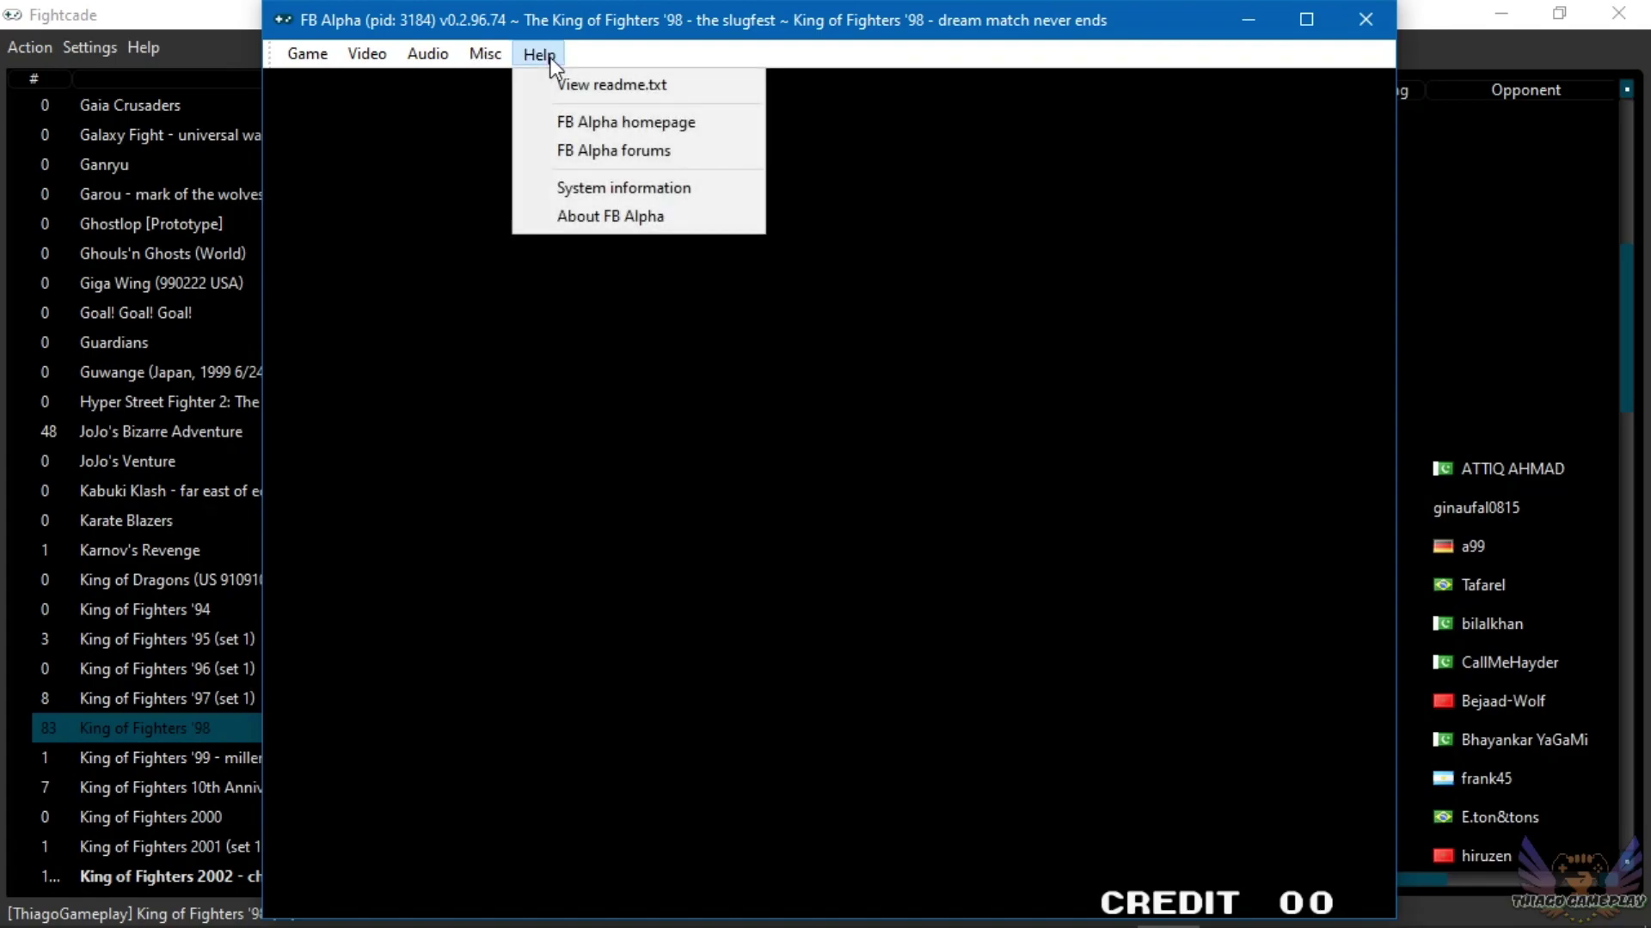
left_click(645, 217)
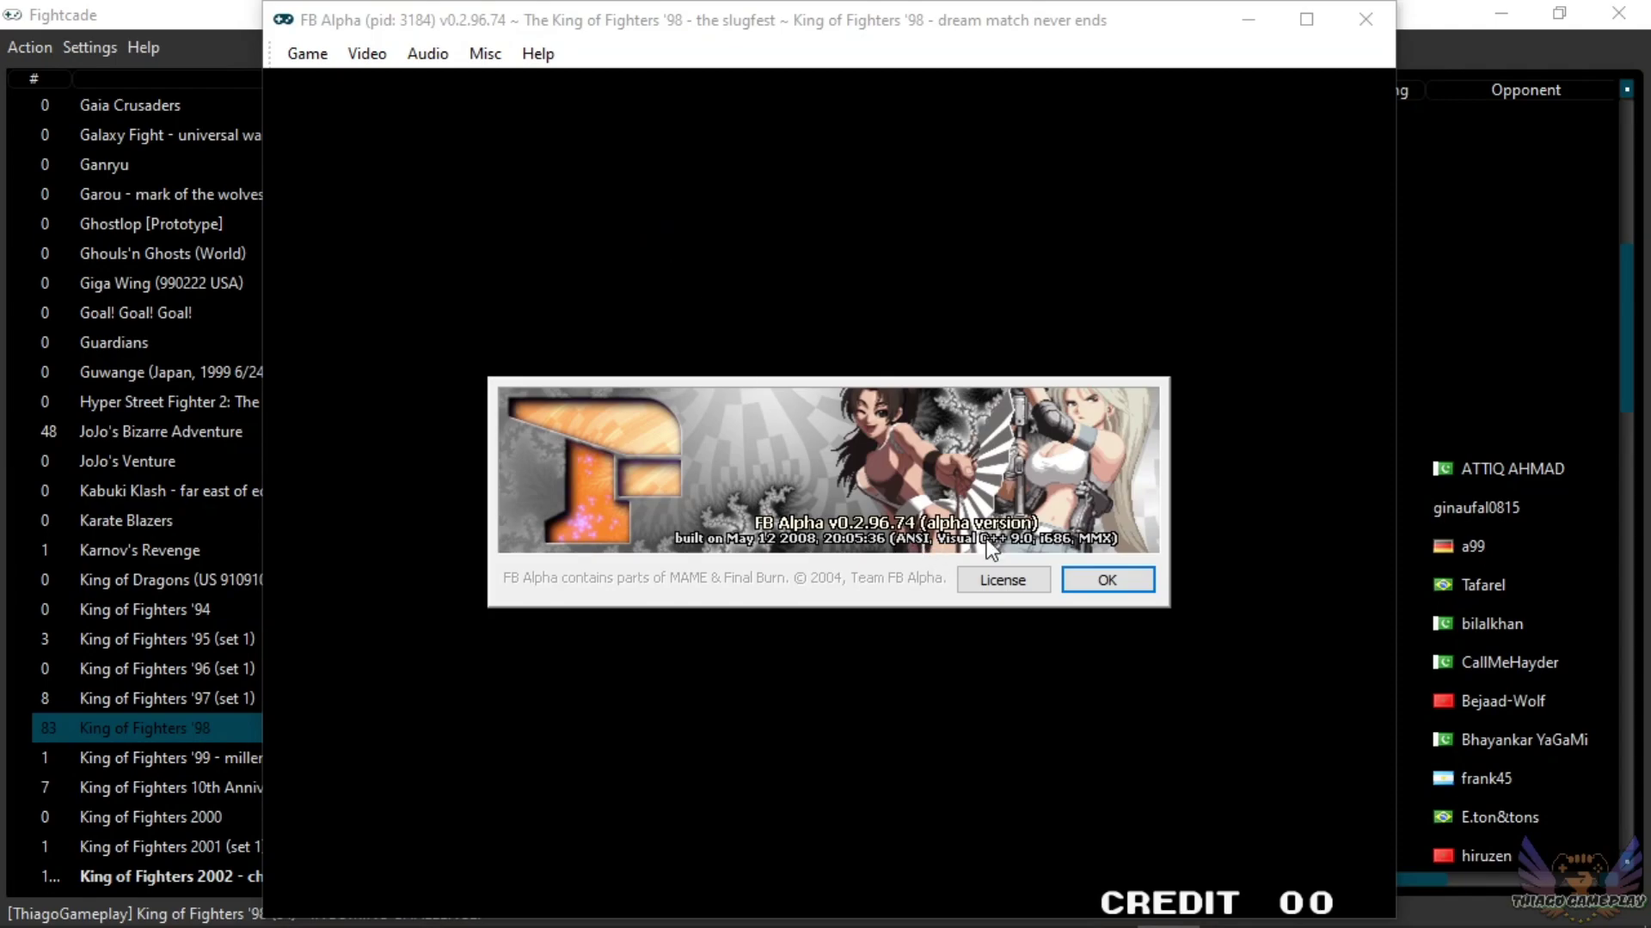
left_click(1090, 576)
Examine player 1's coin, start, select and direction key mappings in the game input map, leaving them as they are.
left_click(310, 54)
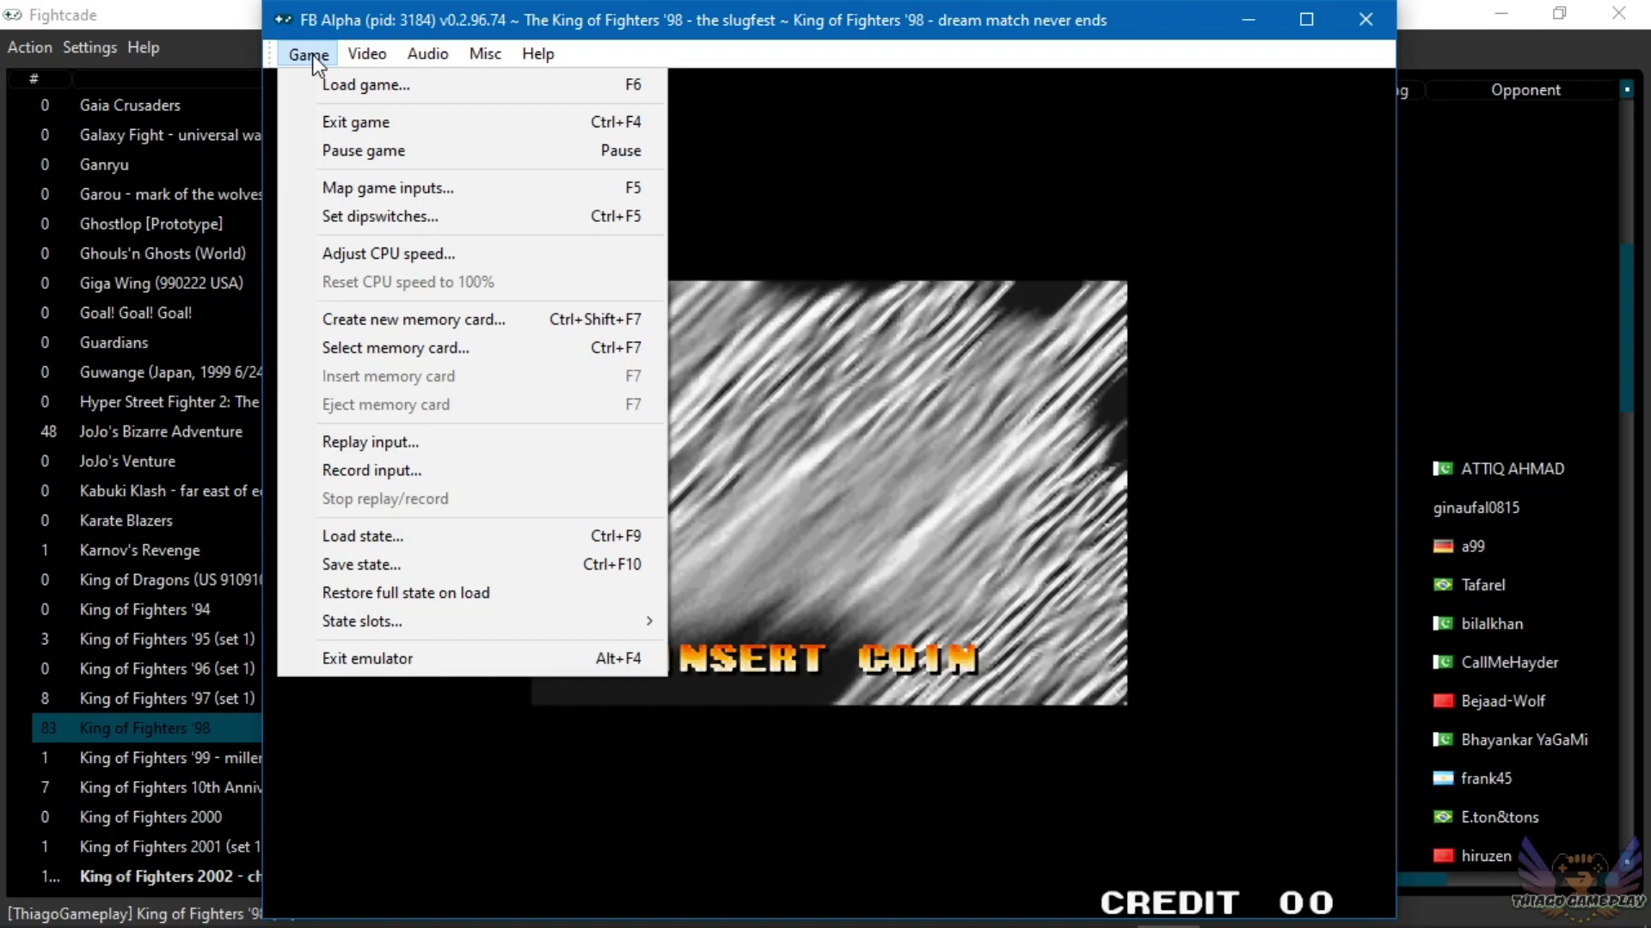
left_click(485, 183)
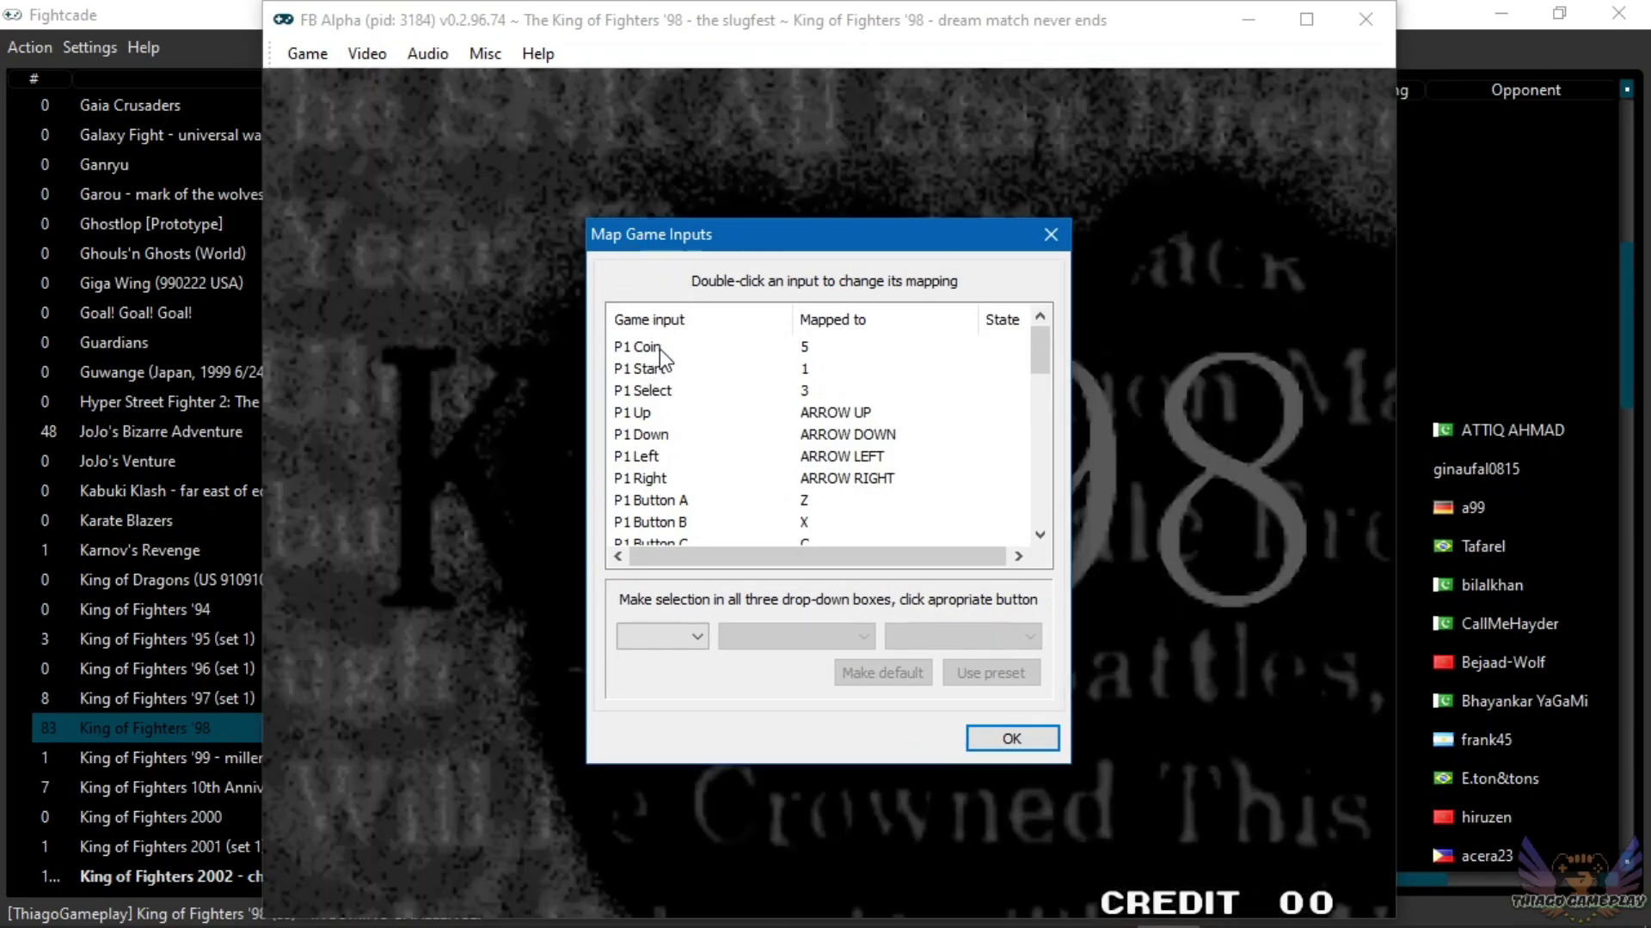
left_click(658, 348)
left_click(661, 369)
left_click(662, 391)
left_click(663, 413)
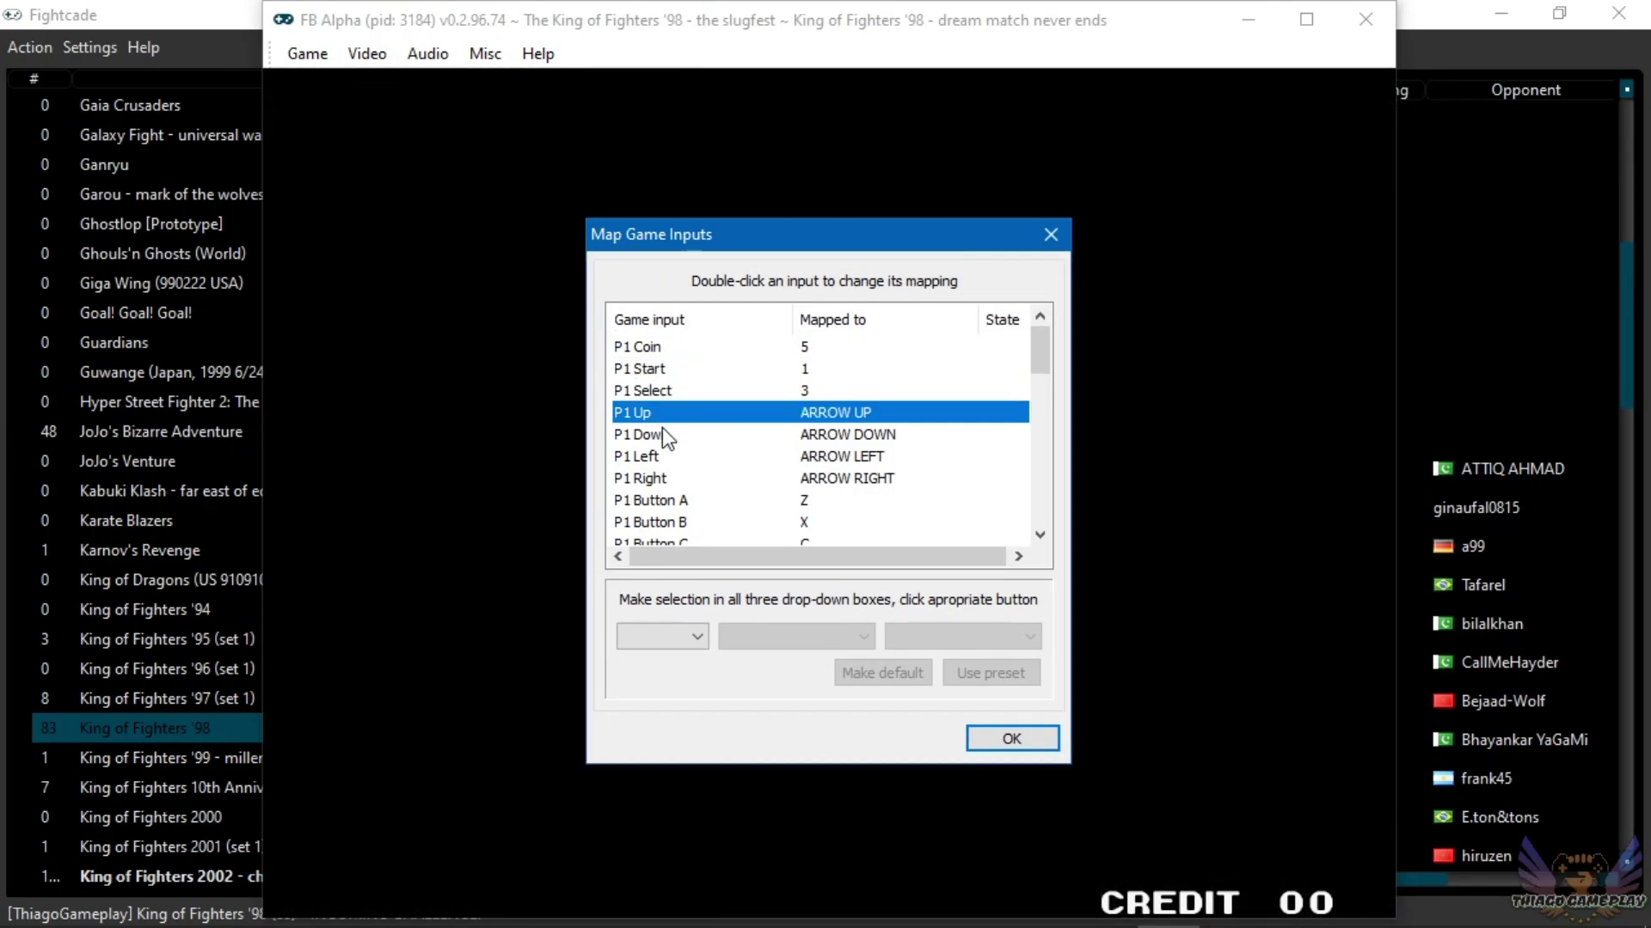
left_click(662, 434)
left_click(1051, 236)
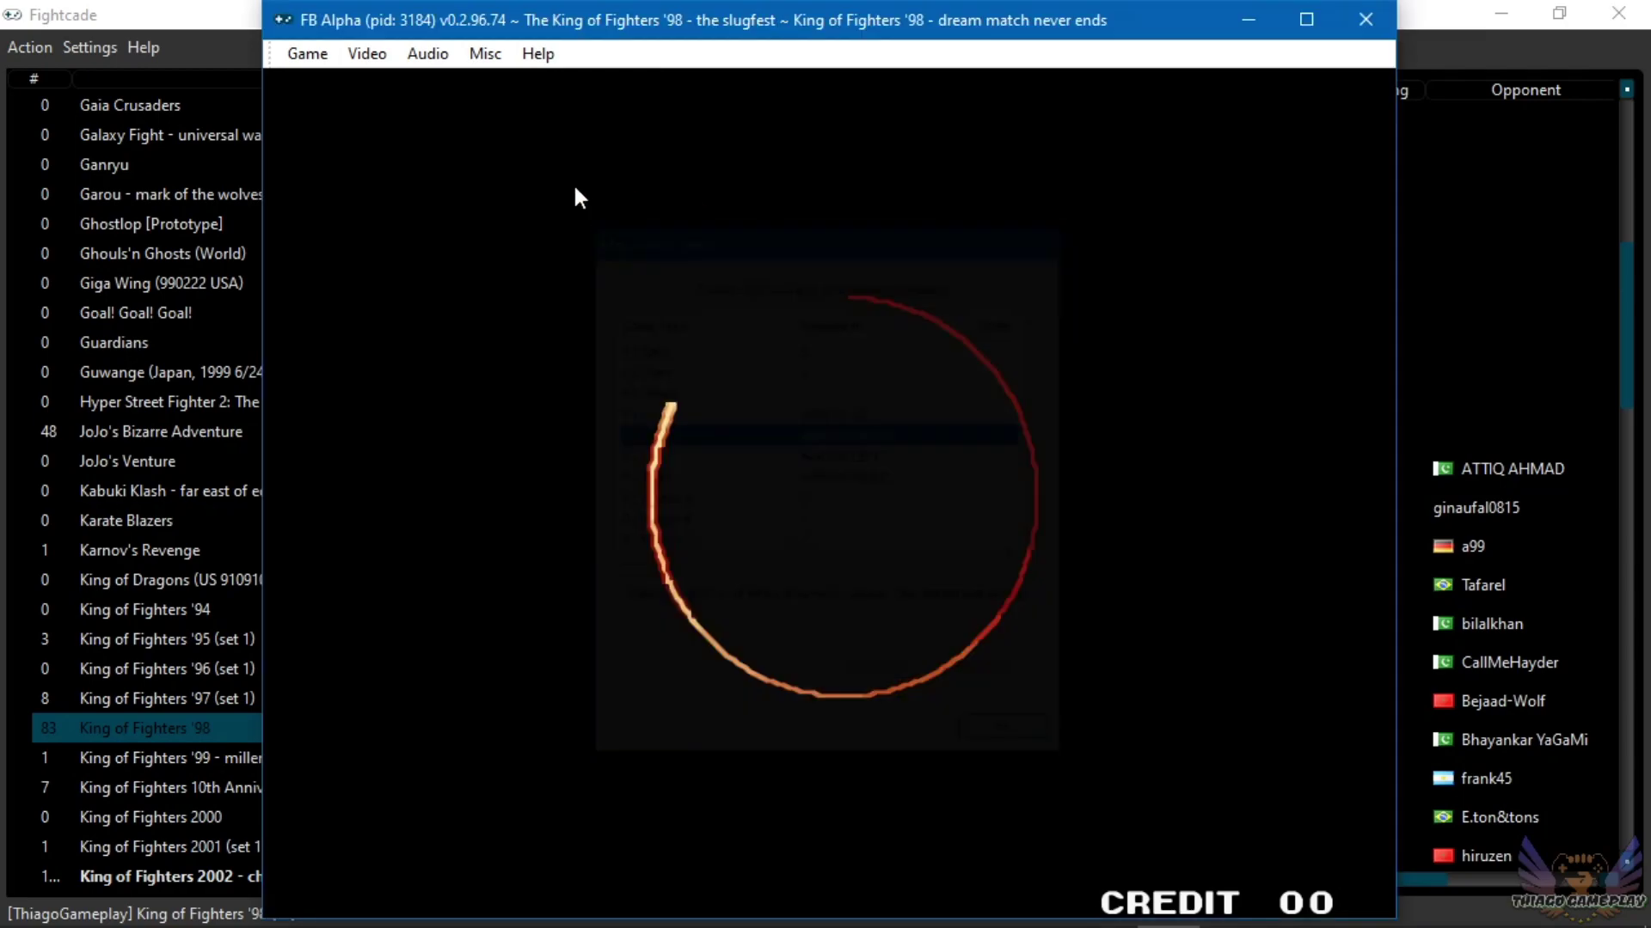
Set the system DIP switch to AES system for King of Fighters '98.
left_click(311, 55)
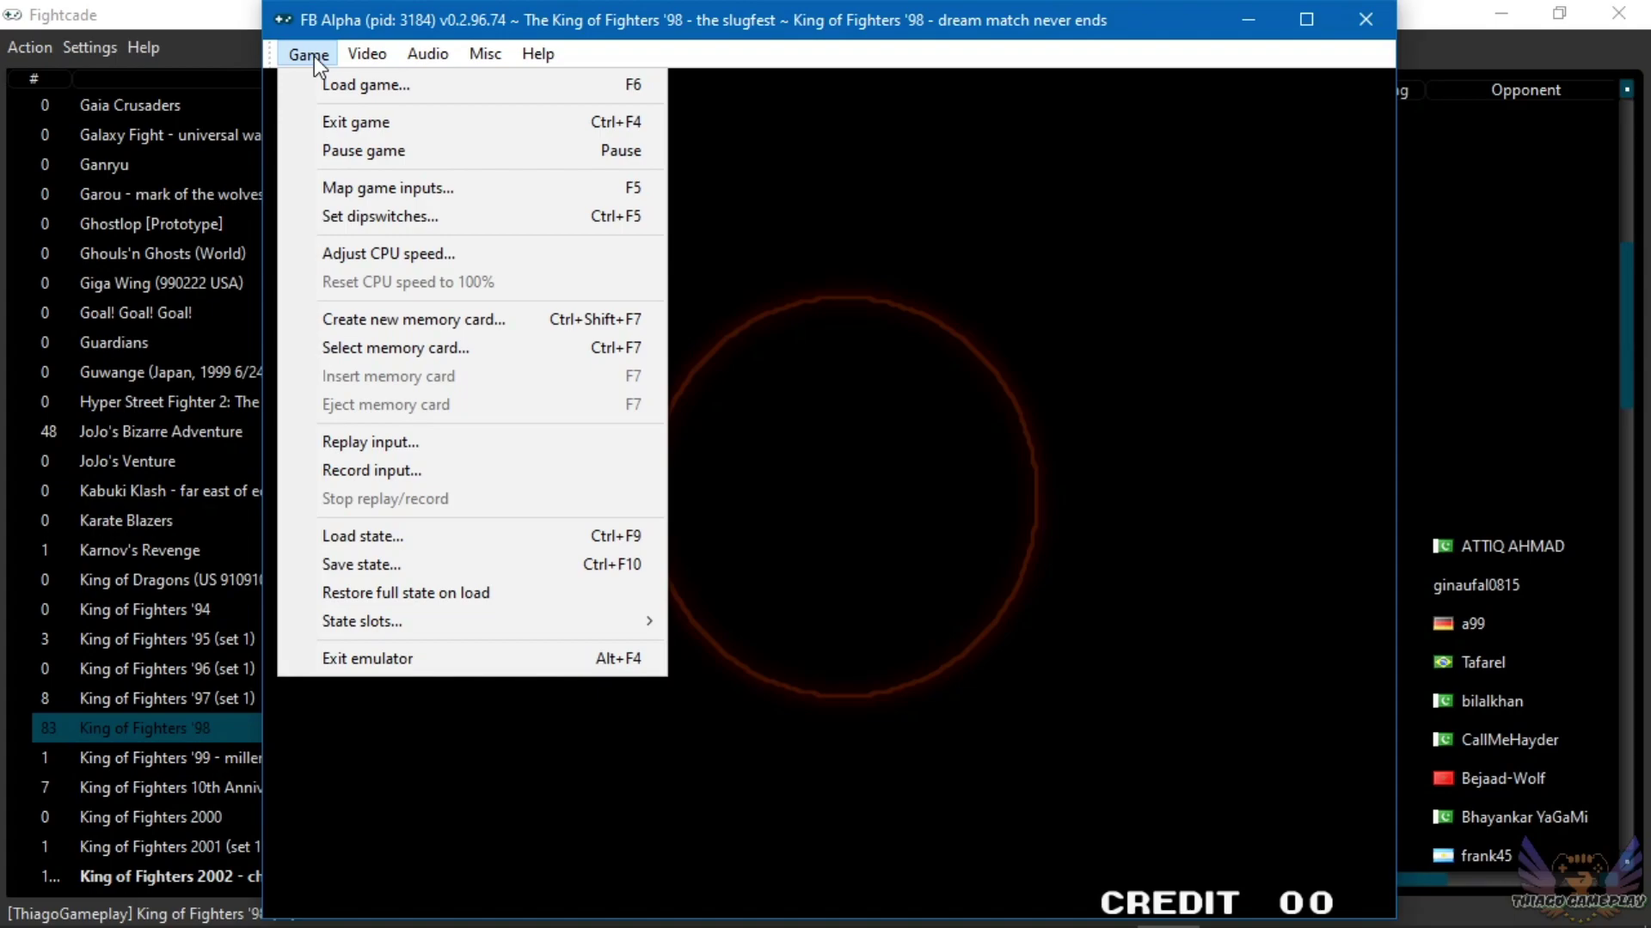
left_click(420, 216)
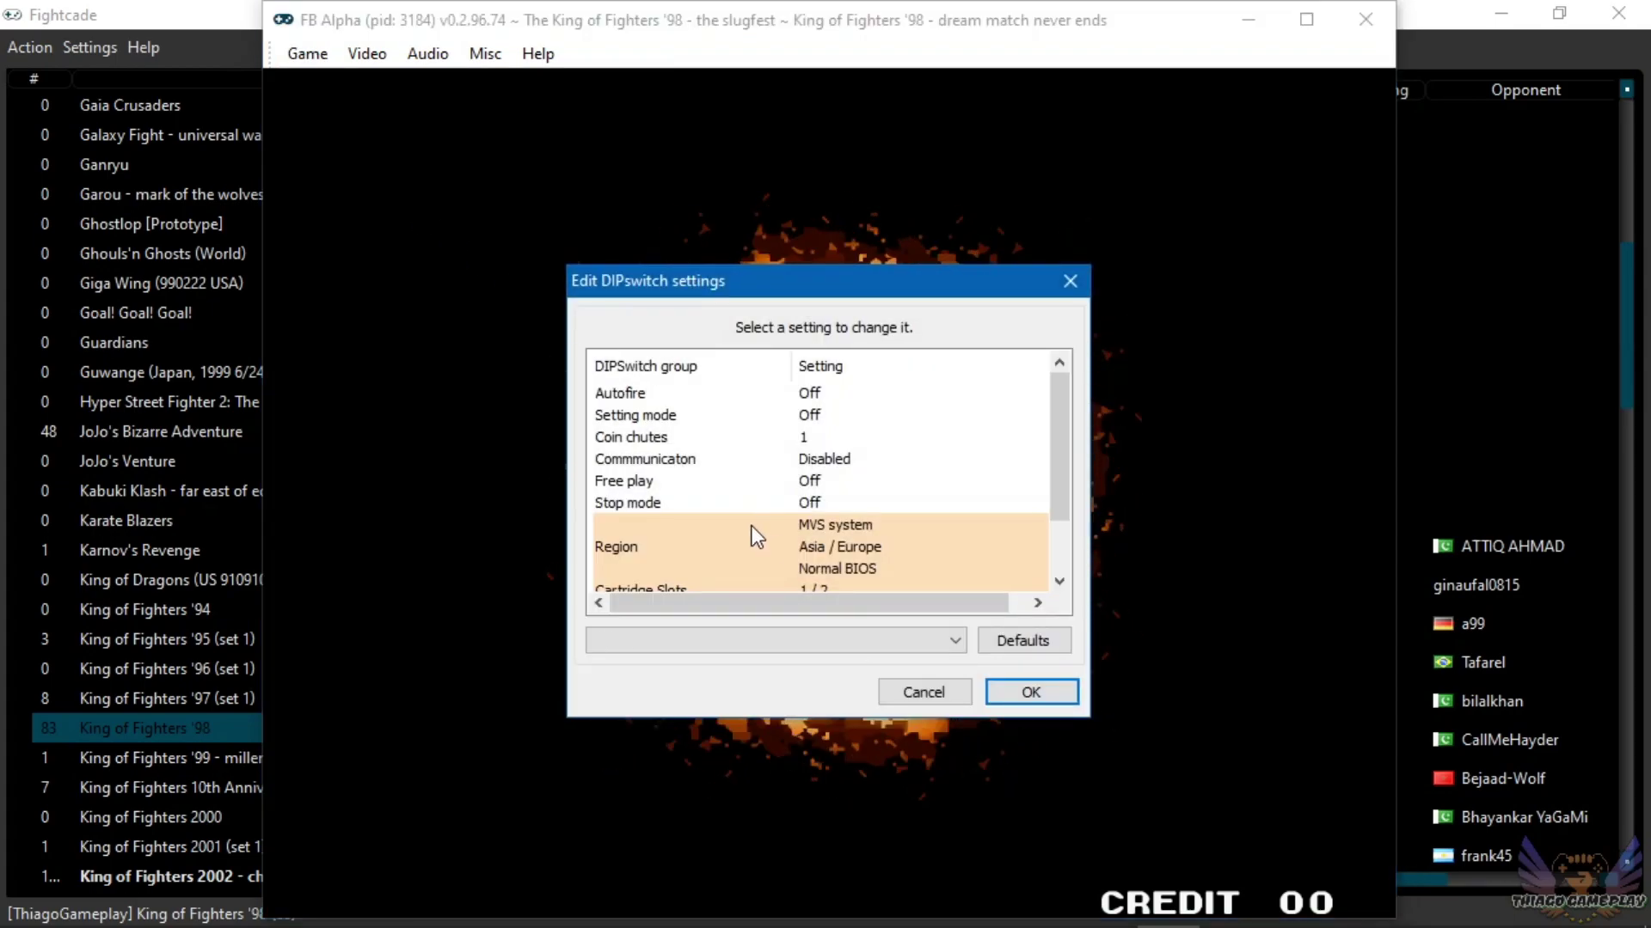
left_click(753, 526)
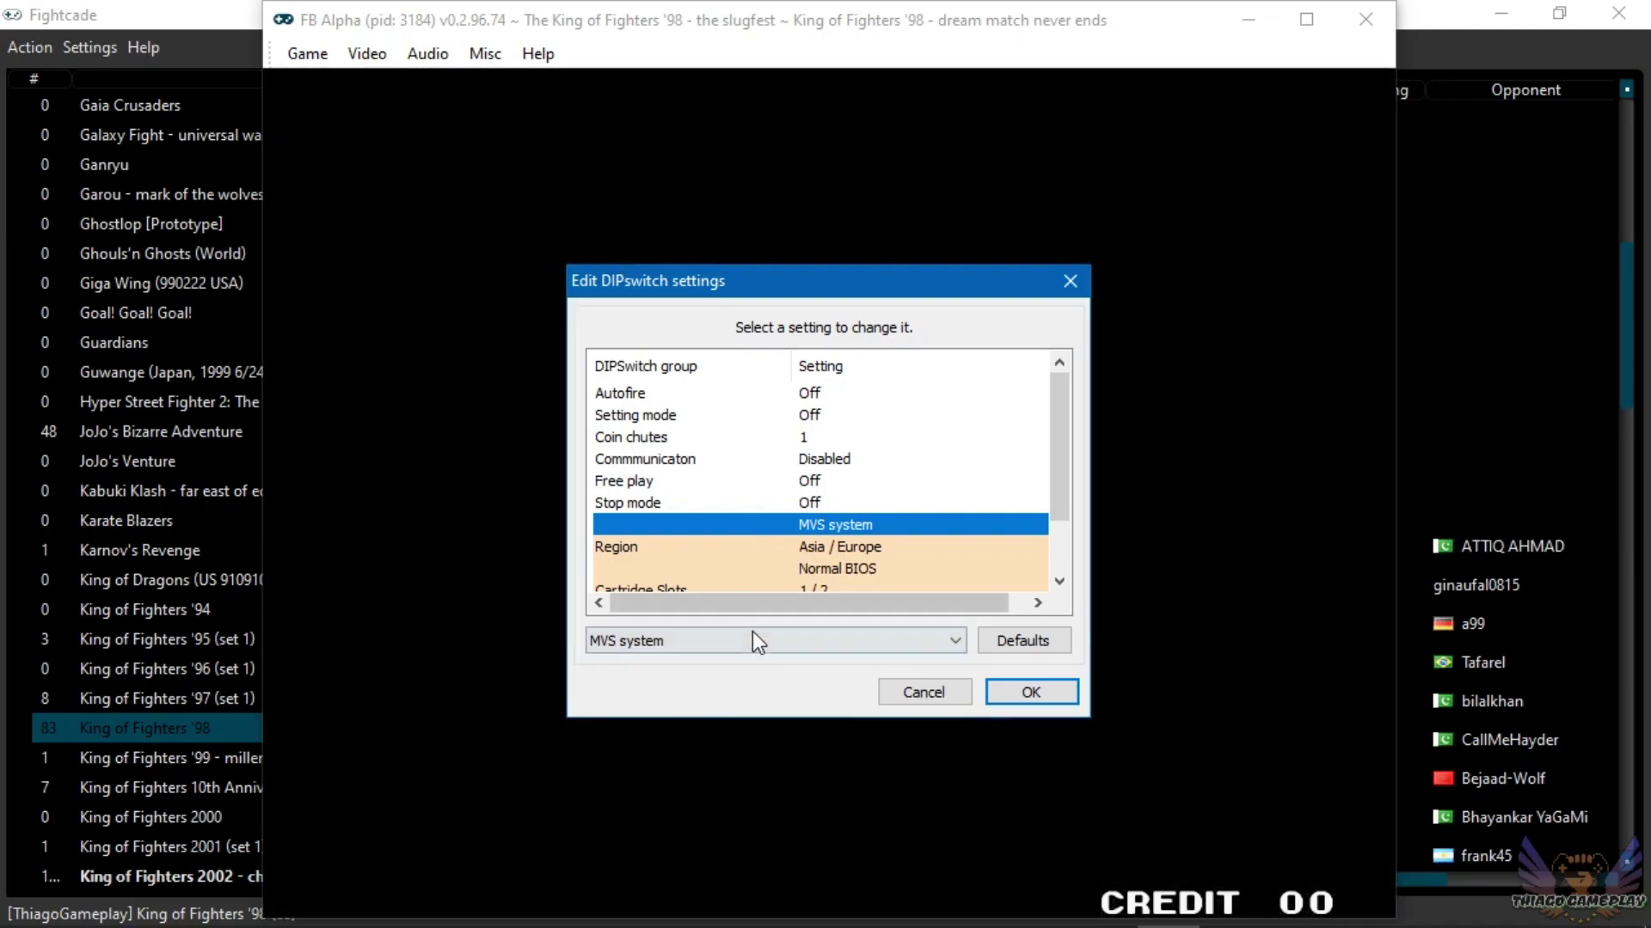
left_click(753, 640)
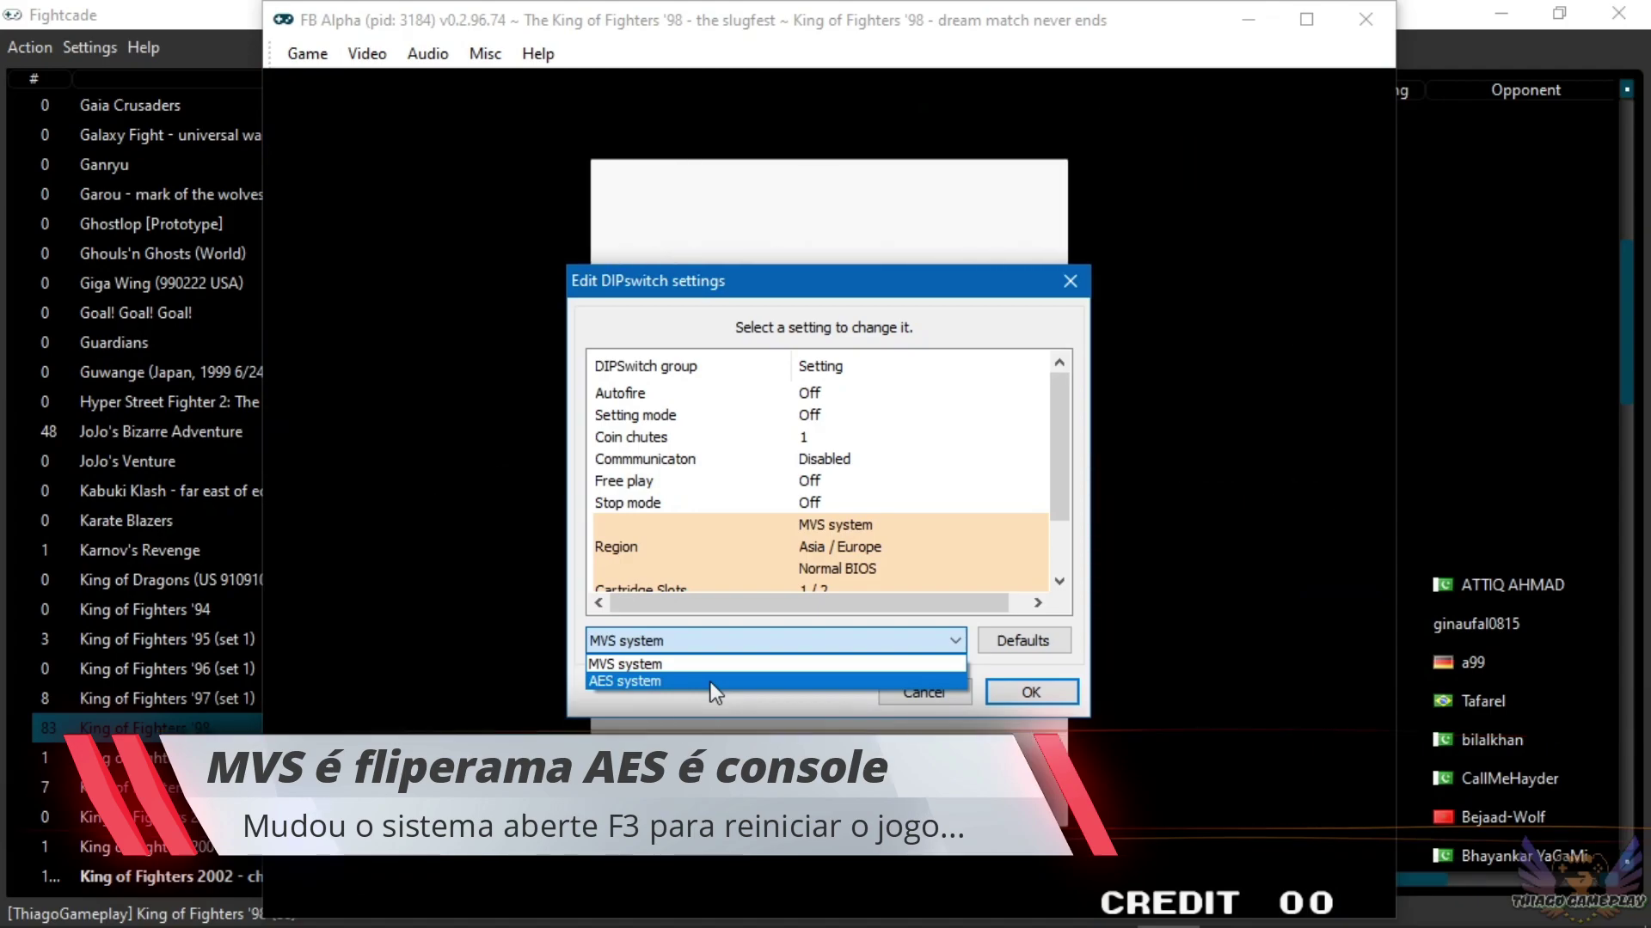
left_click(710, 683)
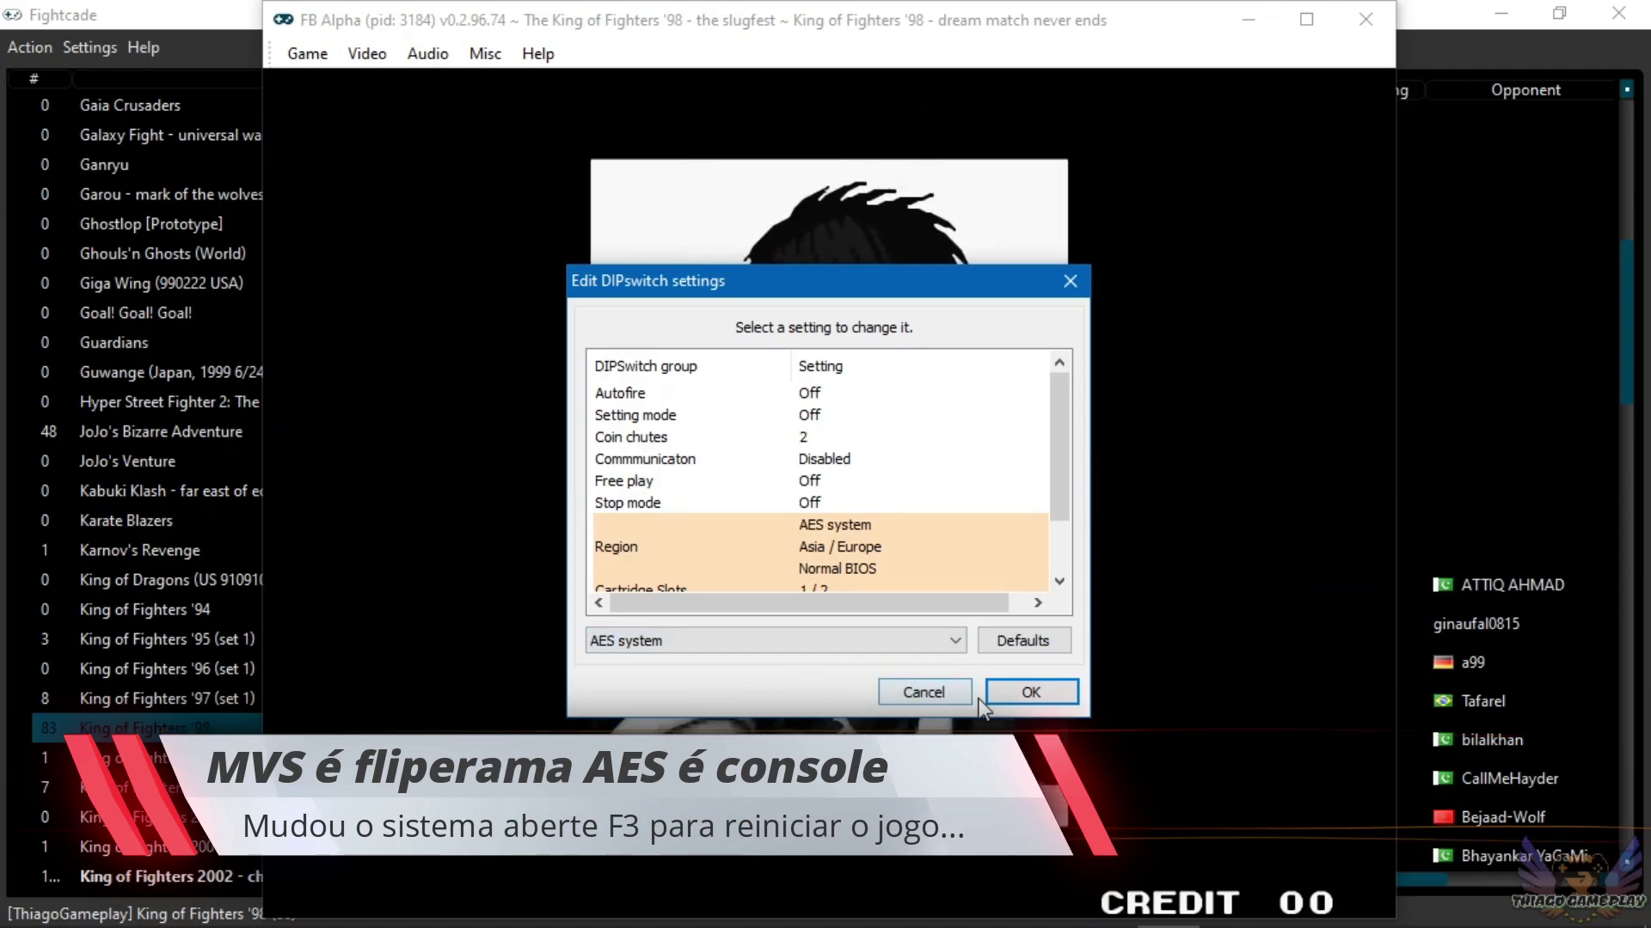
left_click(1030, 692)
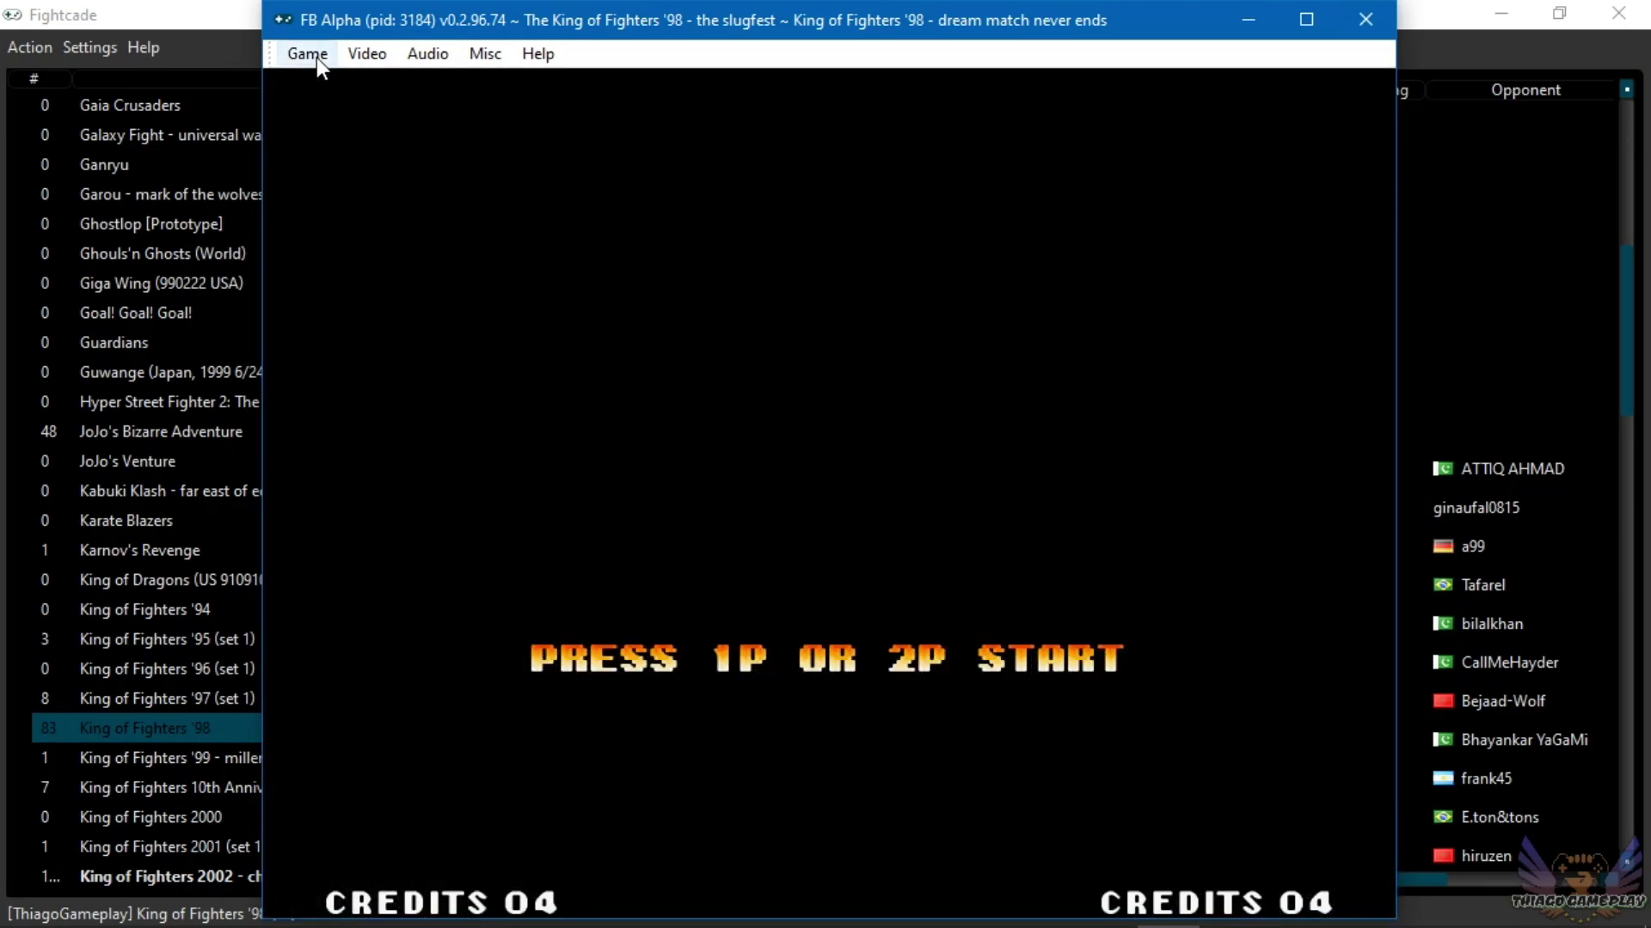
Switch the game's system DIP switch back to MVS system.
left_click(315, 57)
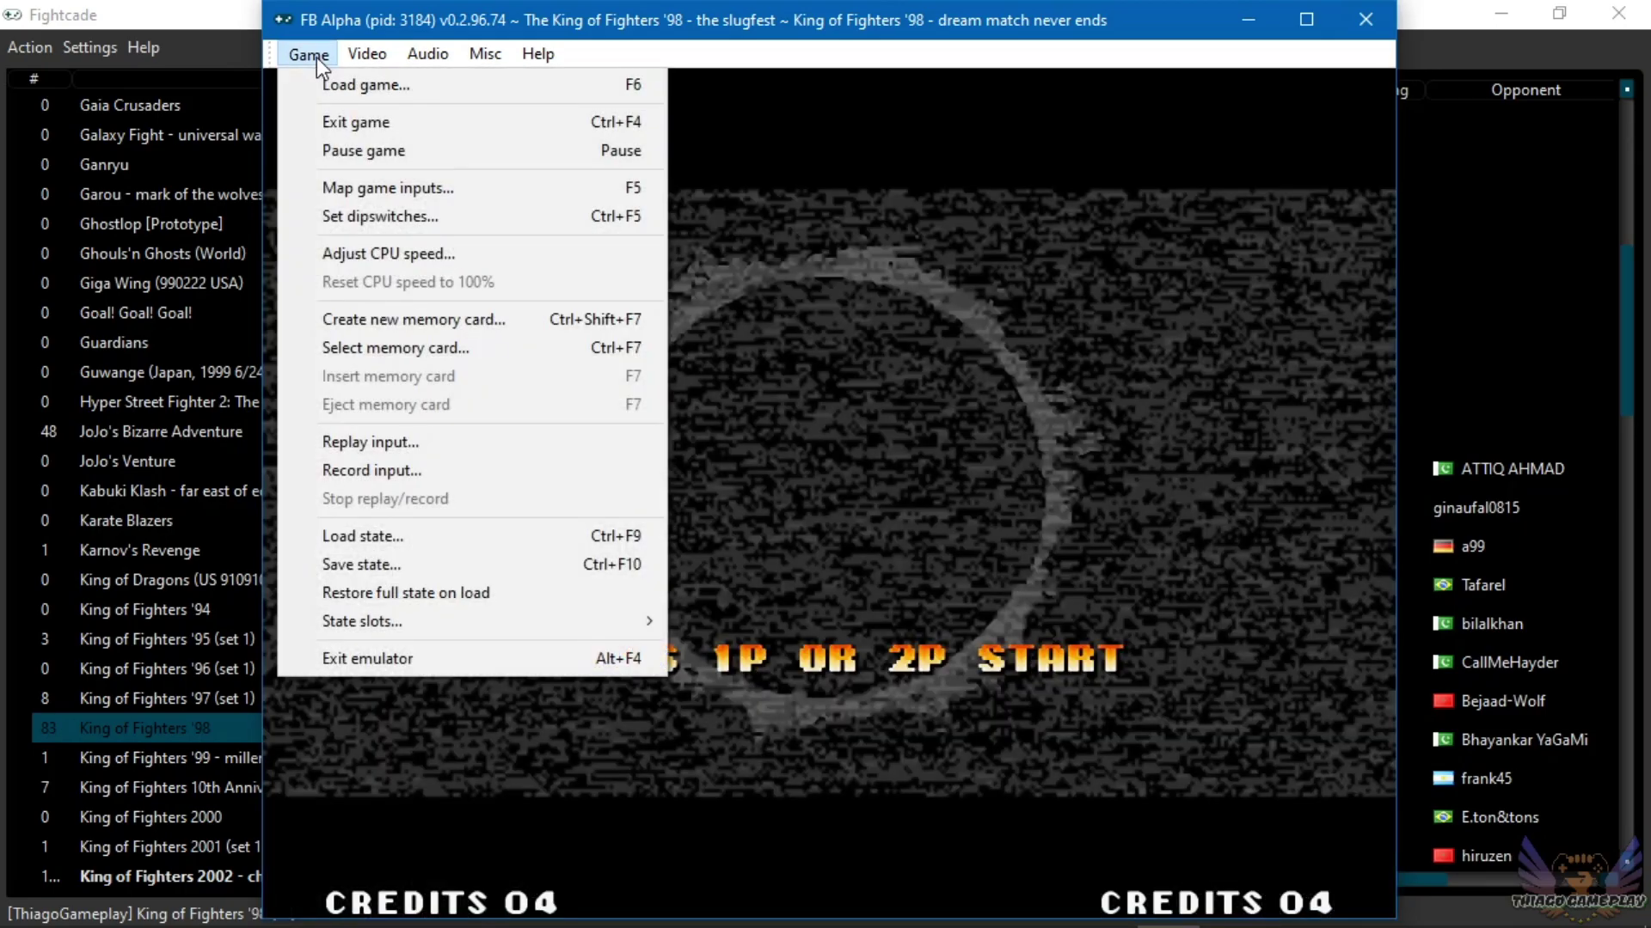
left_click(390, 215)
left_click(772, 530)
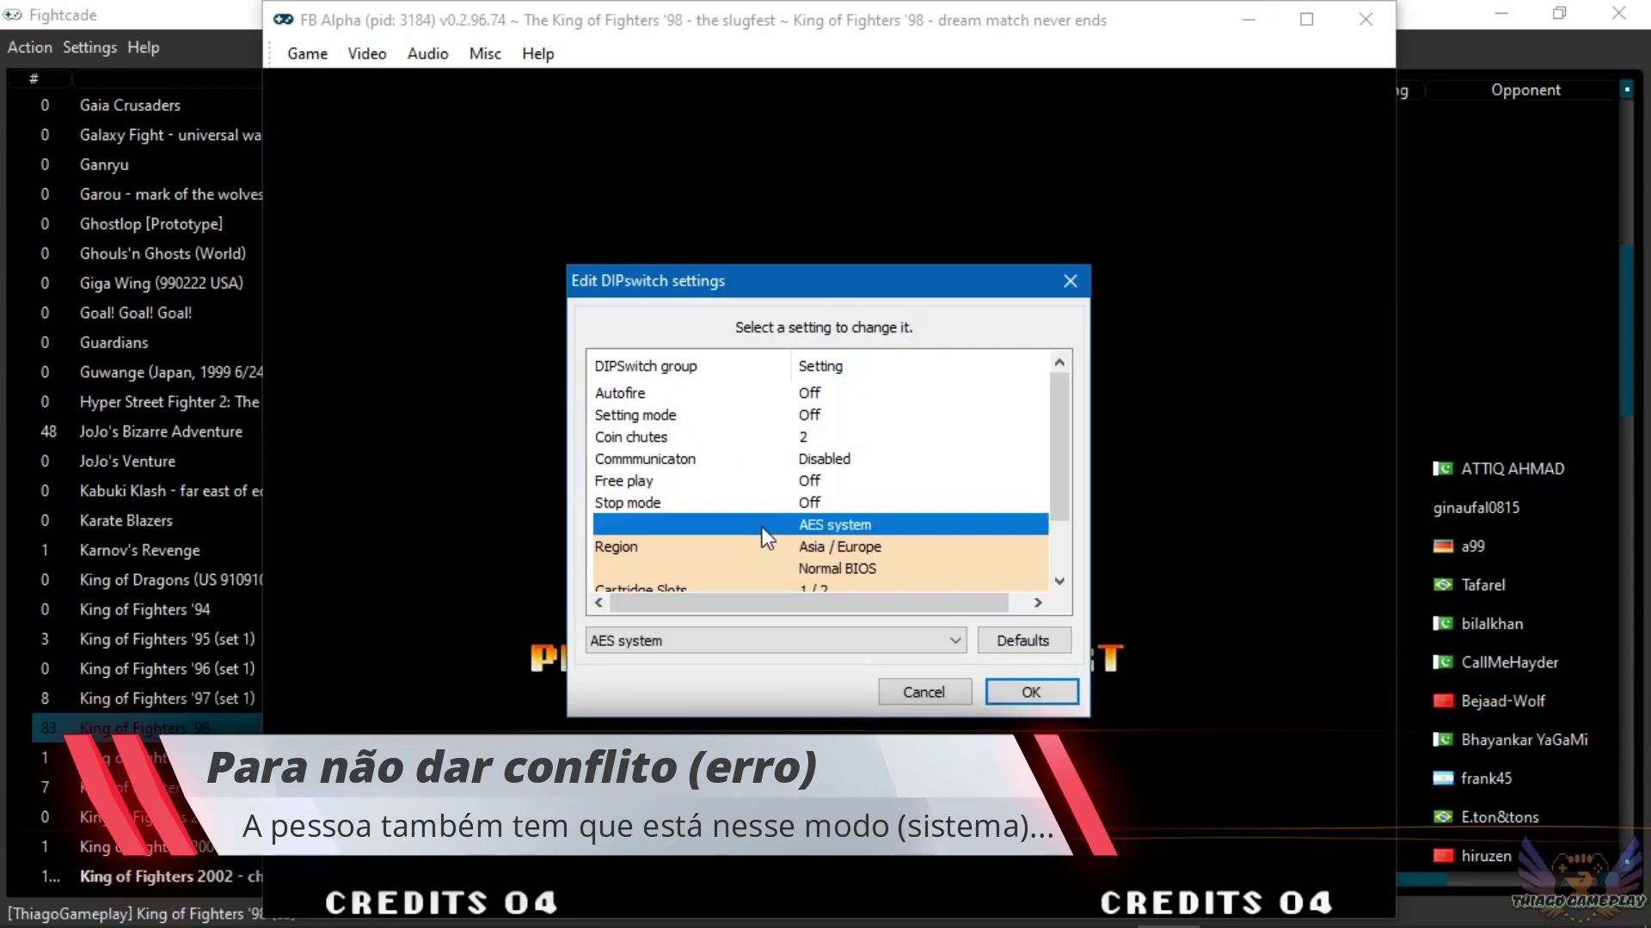
left_click(757, 641)
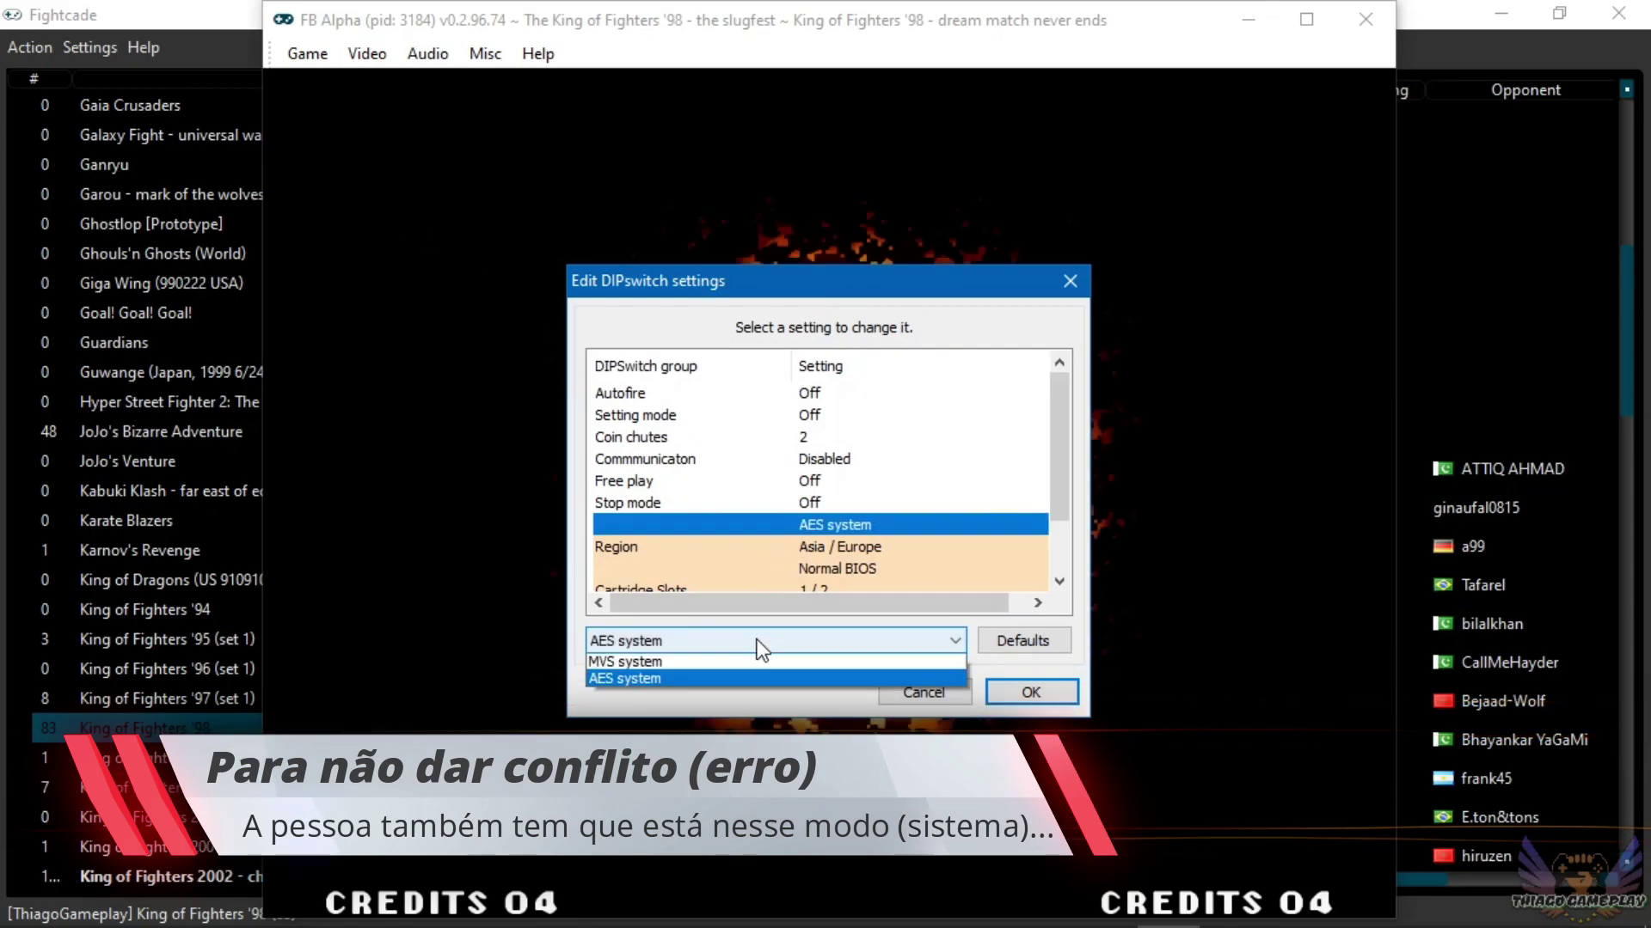
left_click(715, 664)
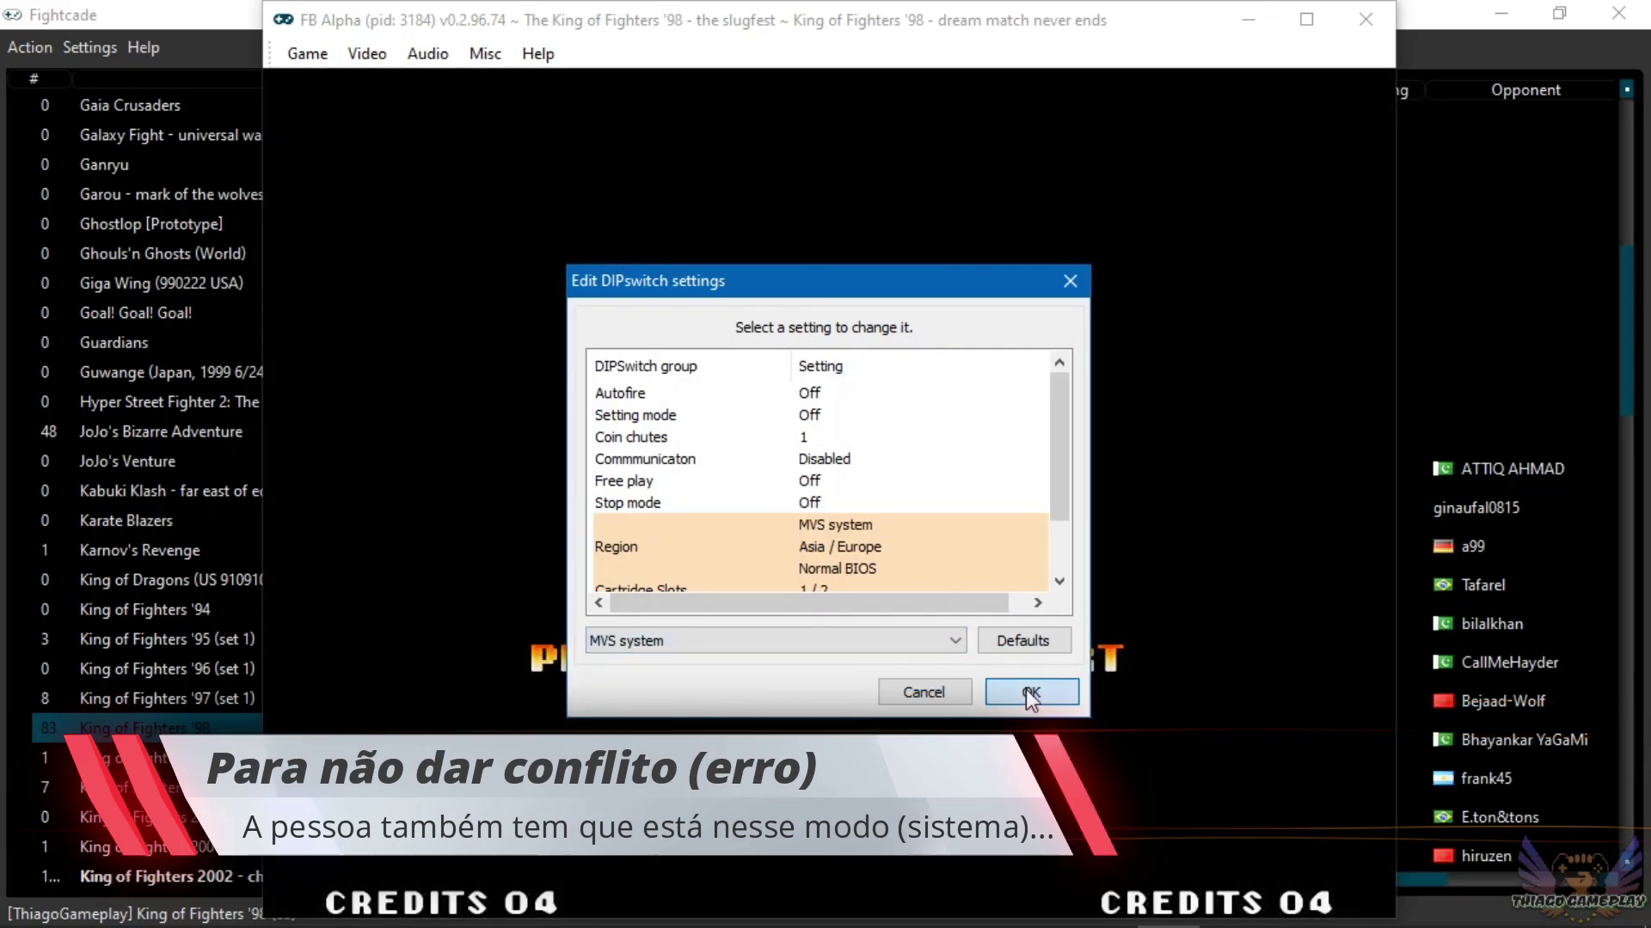
left_click(1029, 692)
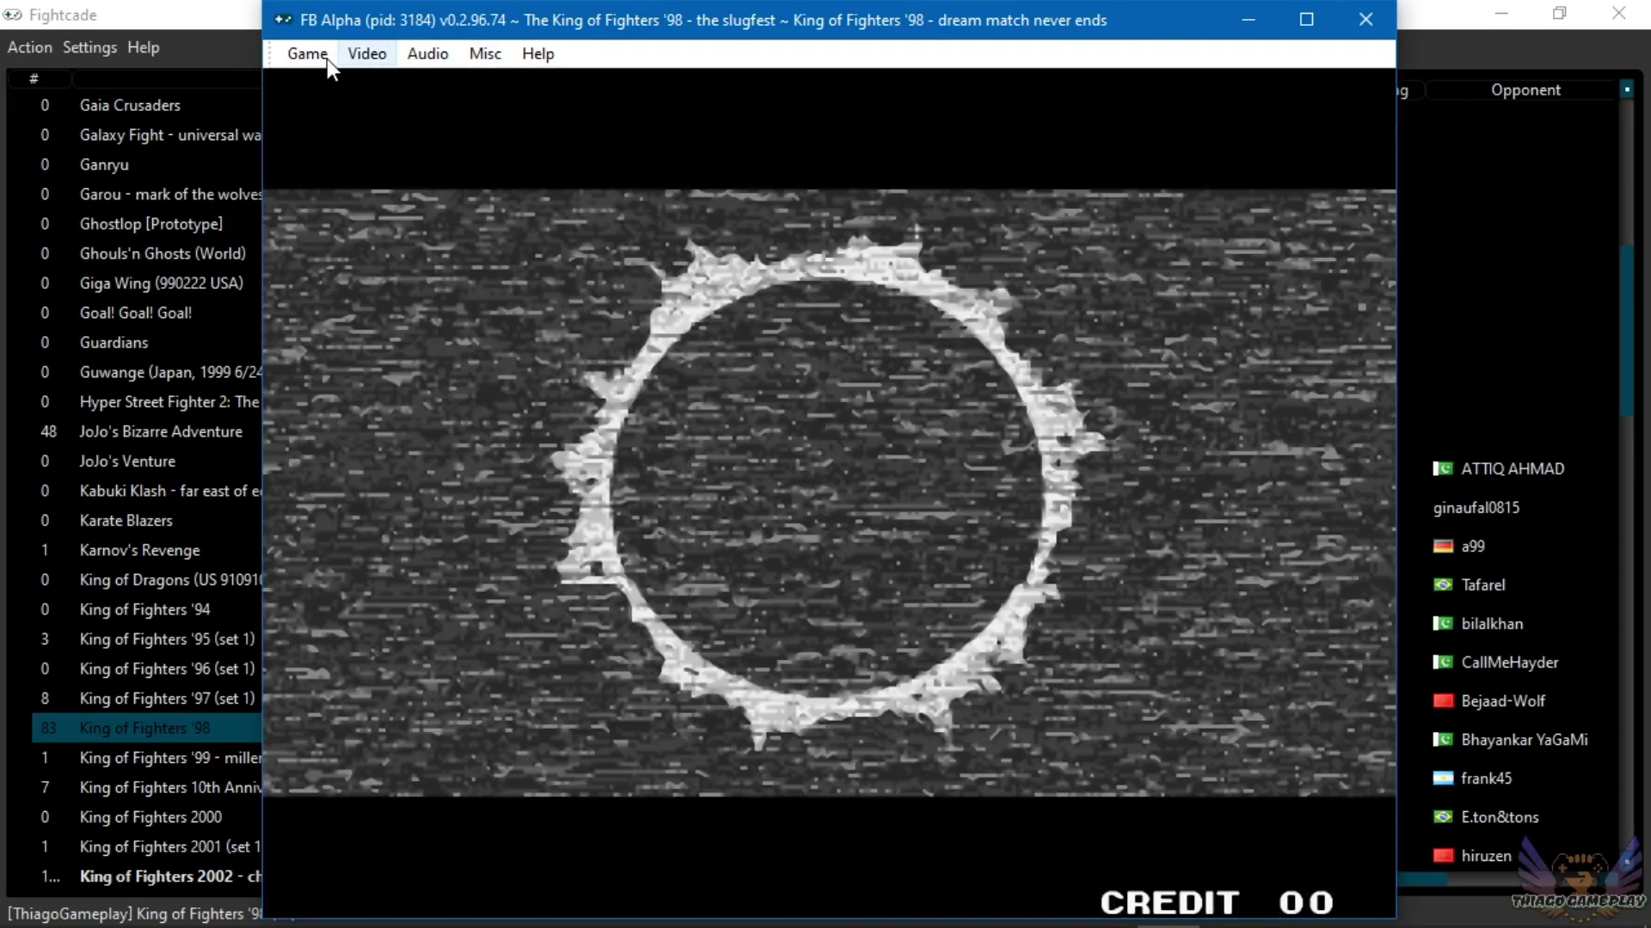
Review the game input mapping once more and close the FB Alpha emulator.
left_click(320, 56)
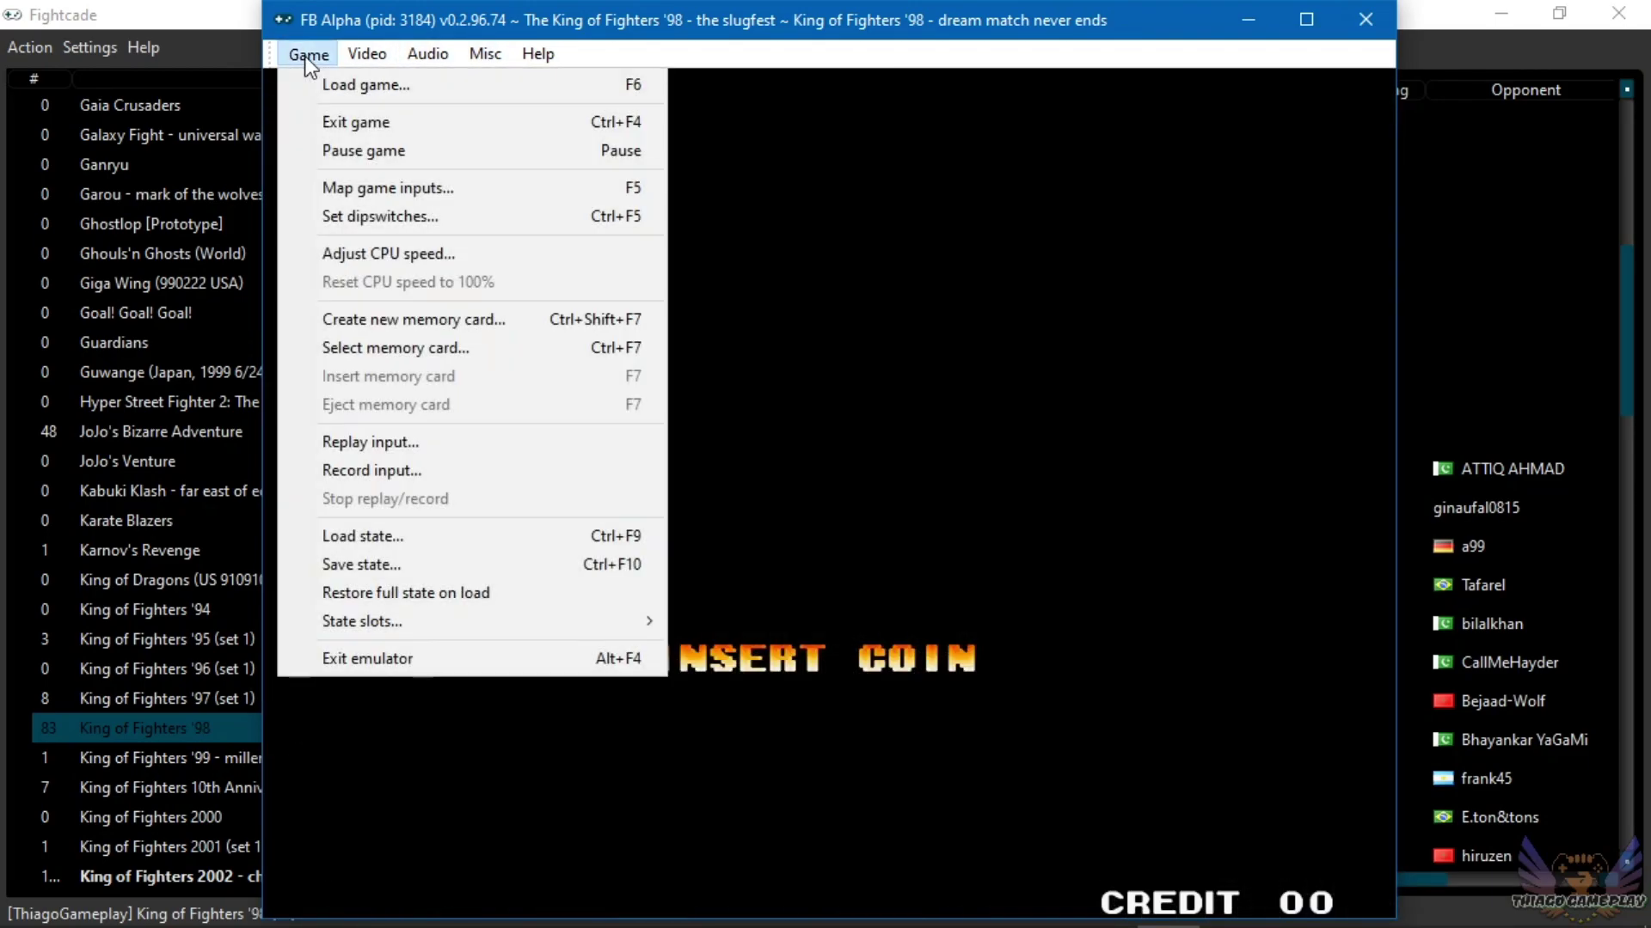
left_click(400, 185)
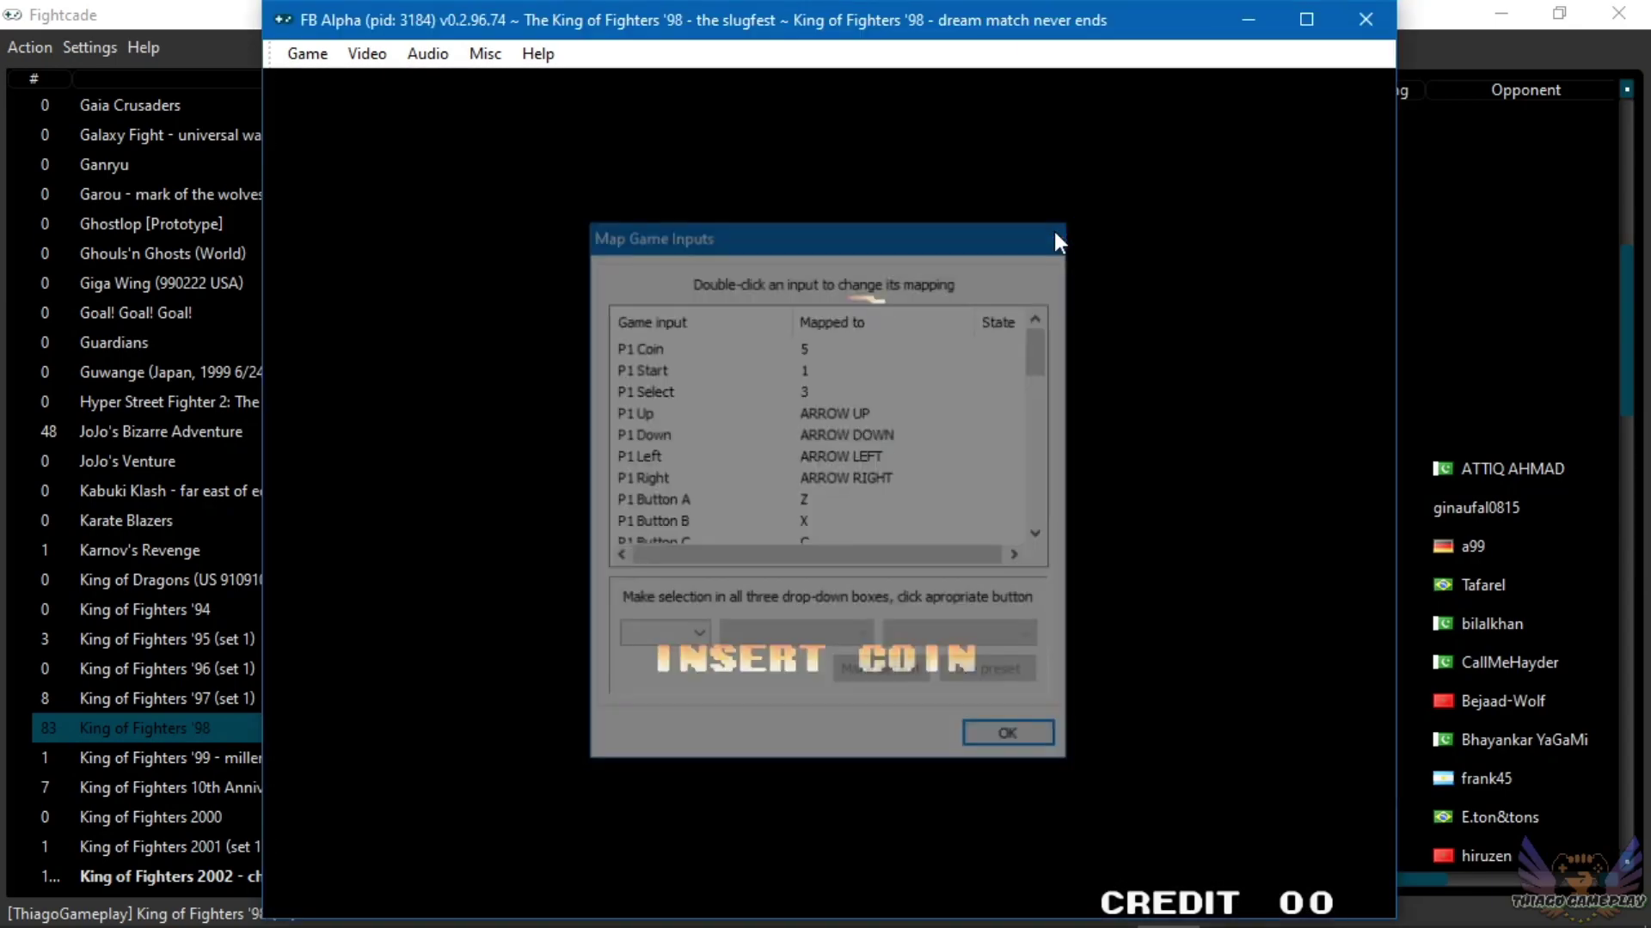
left_click(1051, 234)
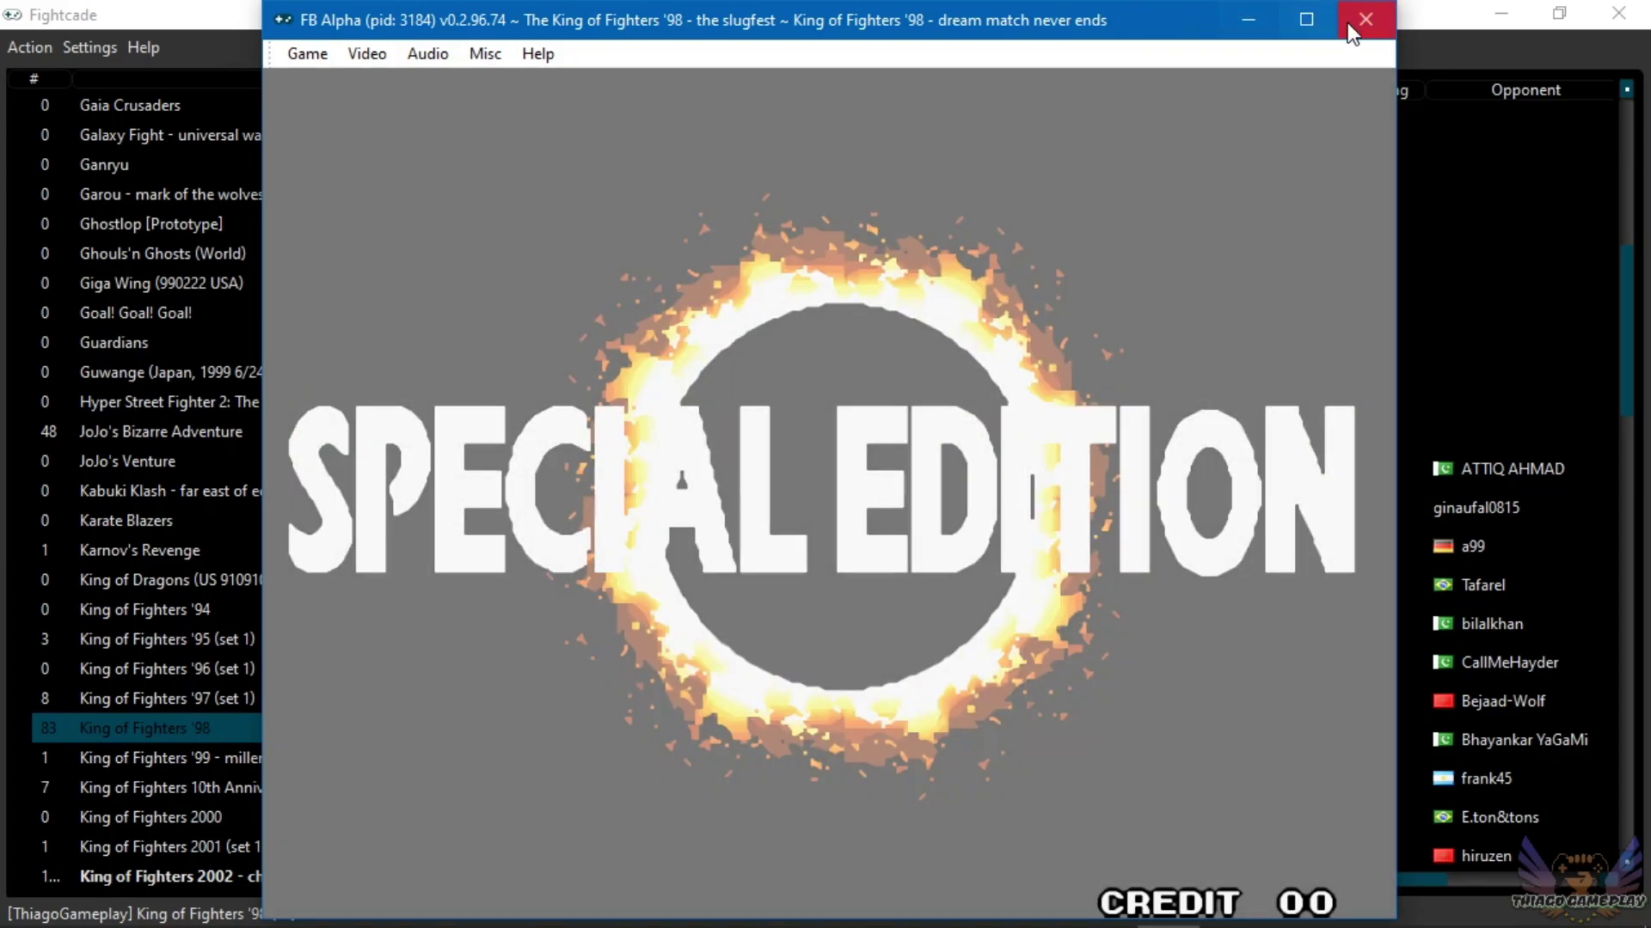
left_click(1354, 21)
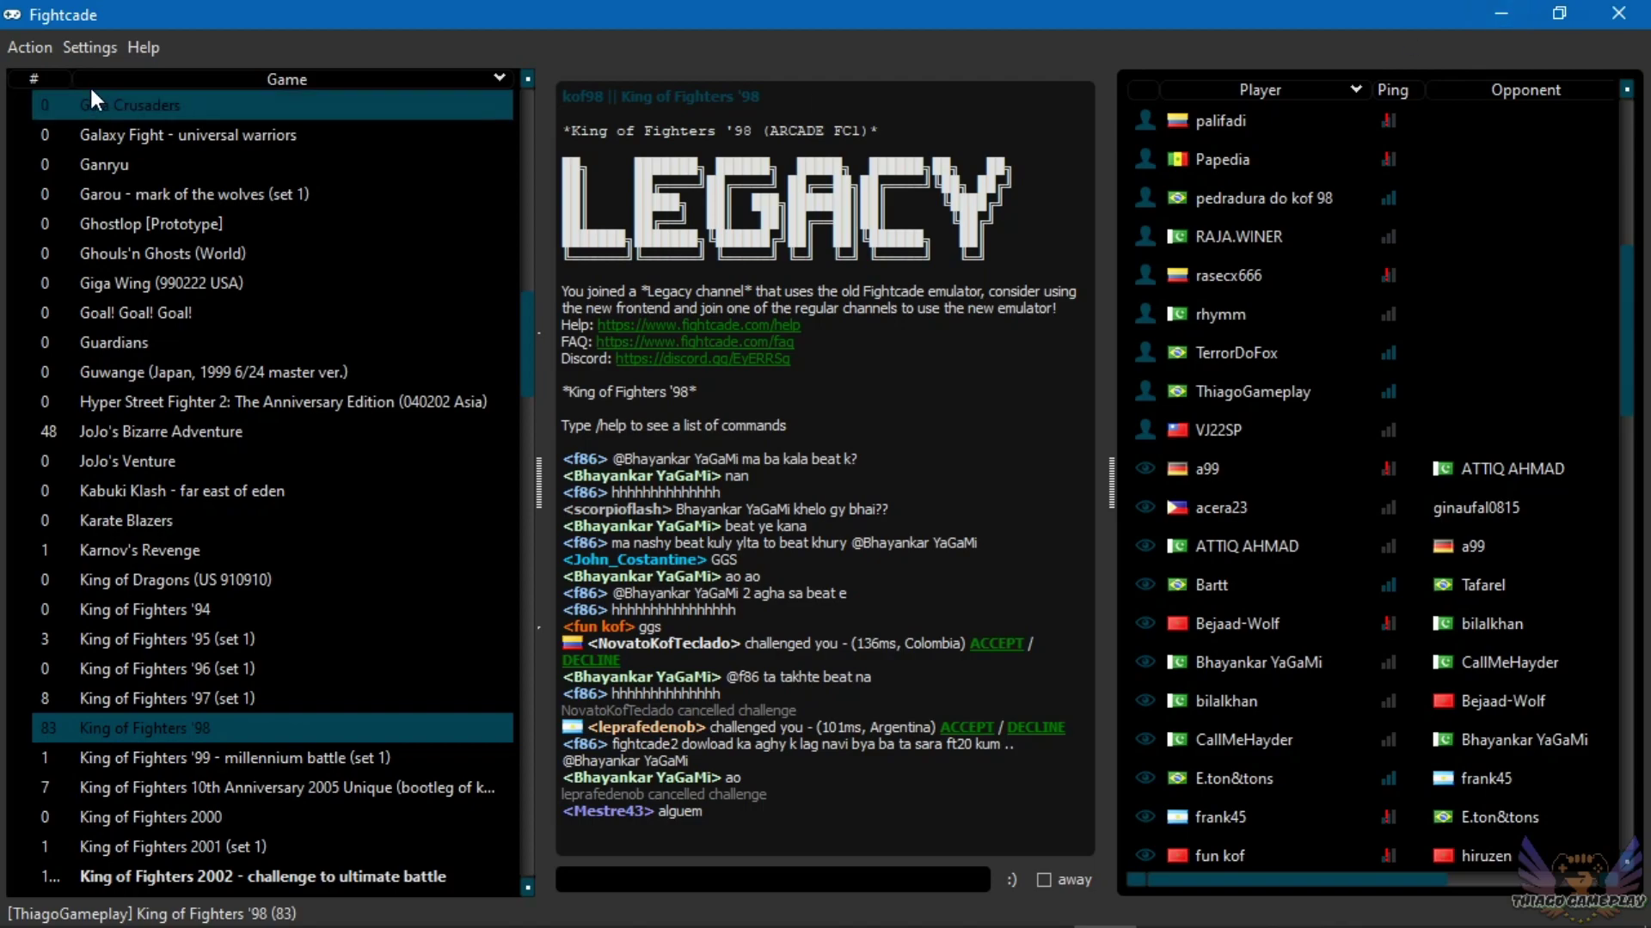
View Fightcade1's option for locating the ROMs folder without choosing one, and exit Fightcade1.
left_click(86, 49)
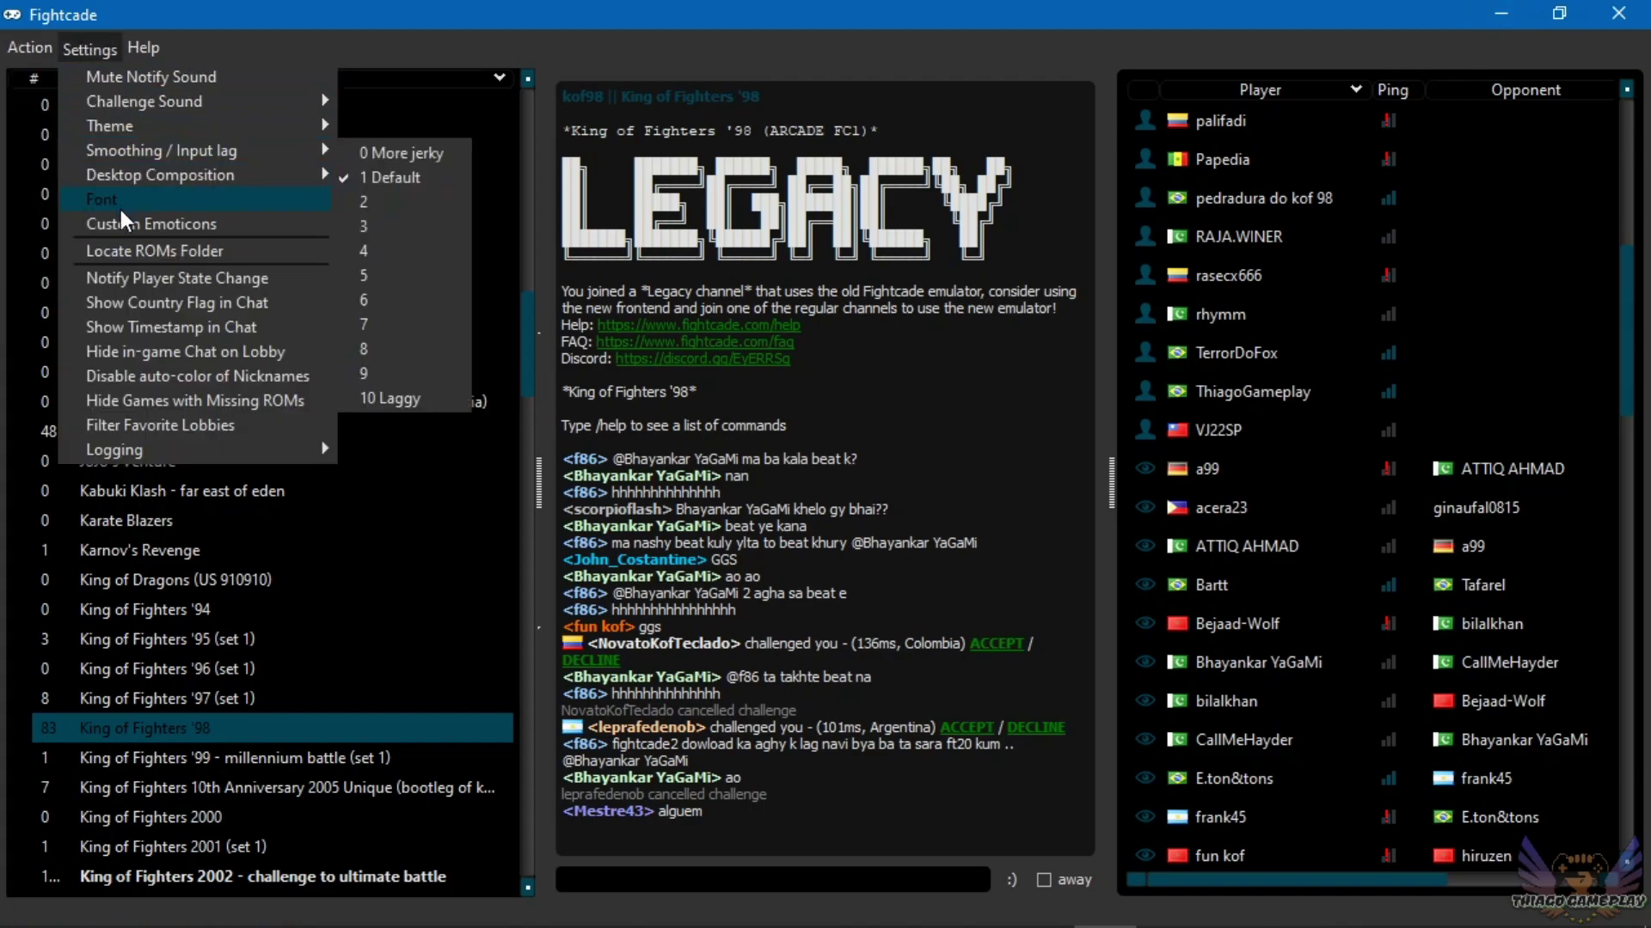
left_click(163, 254)
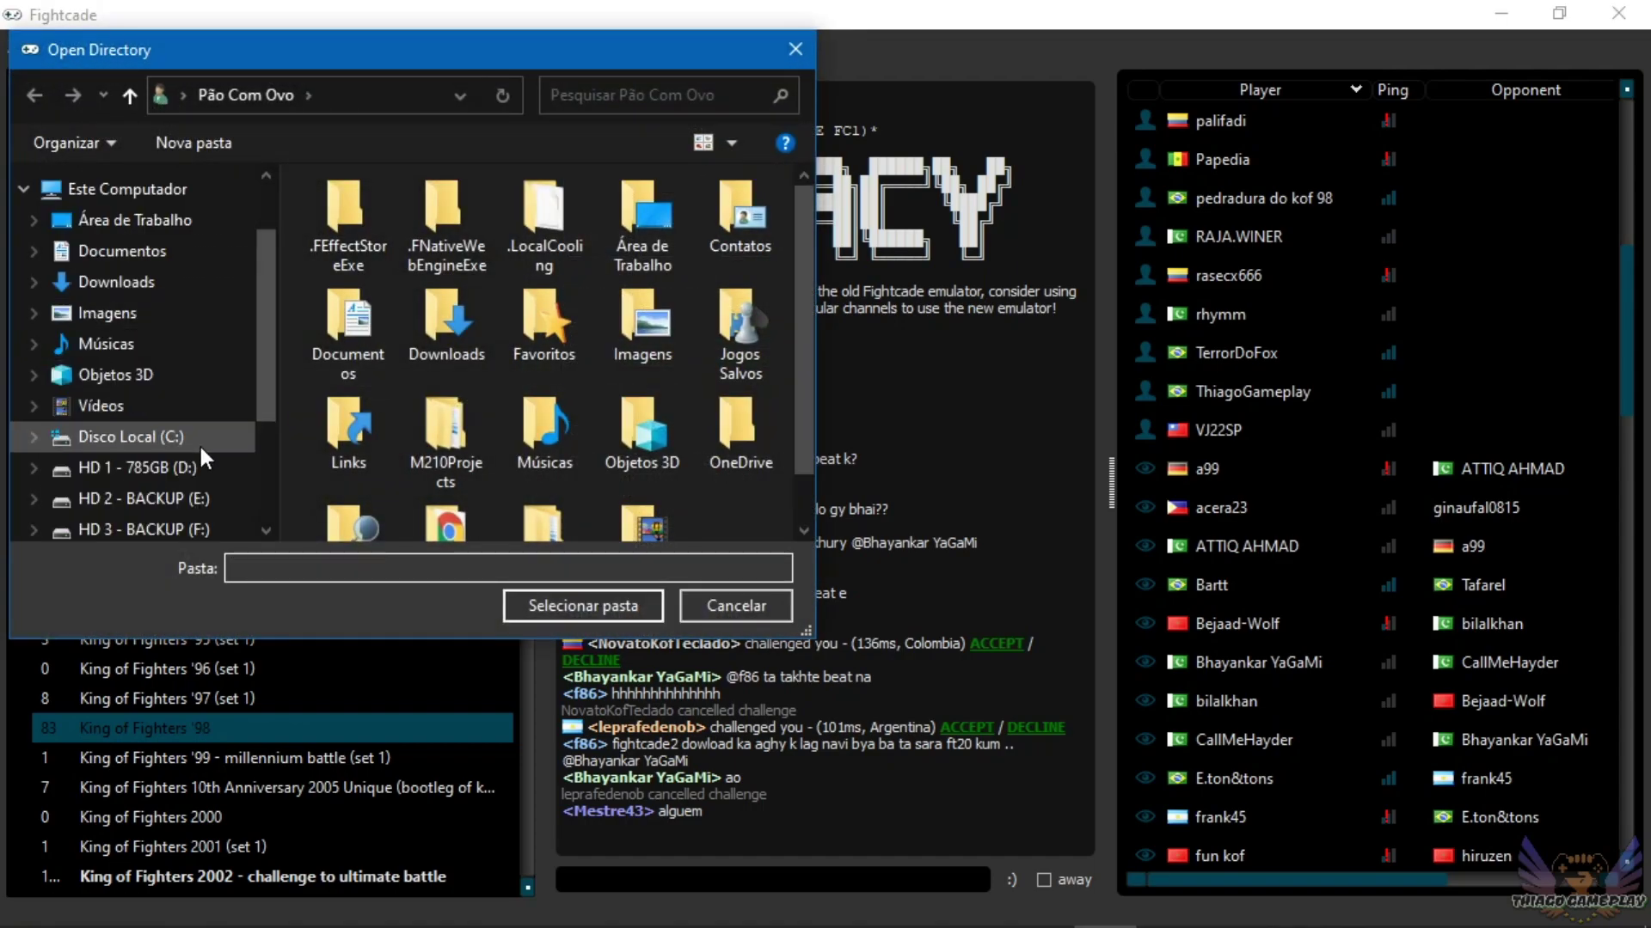
left_click(795, 49)
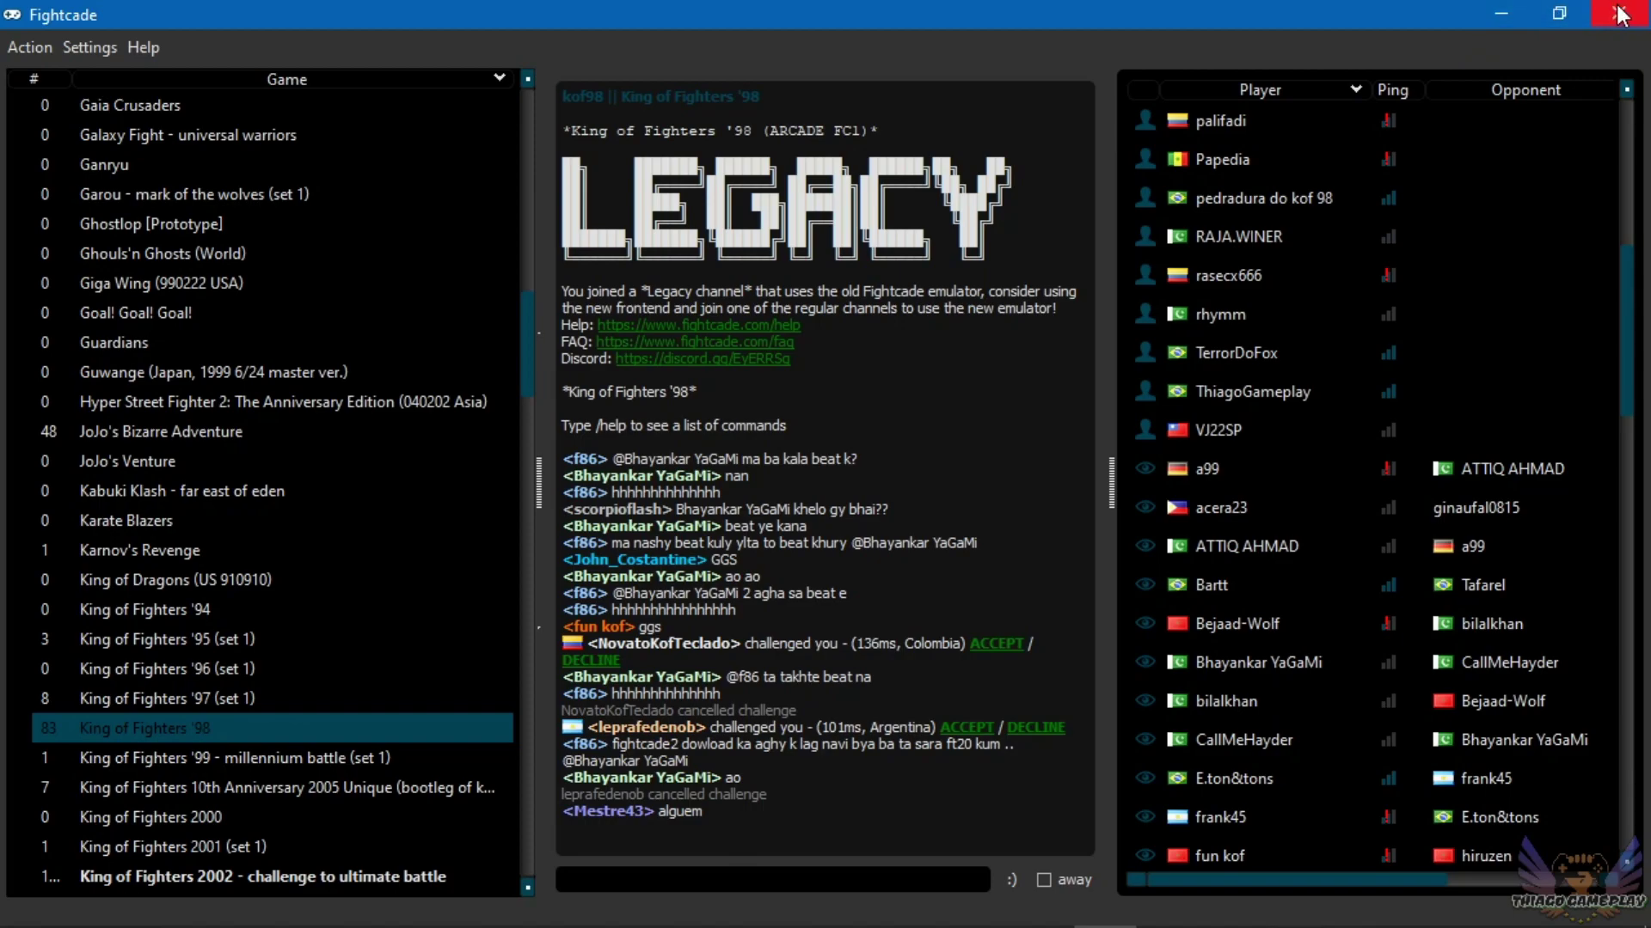
left_click(1560, 13)
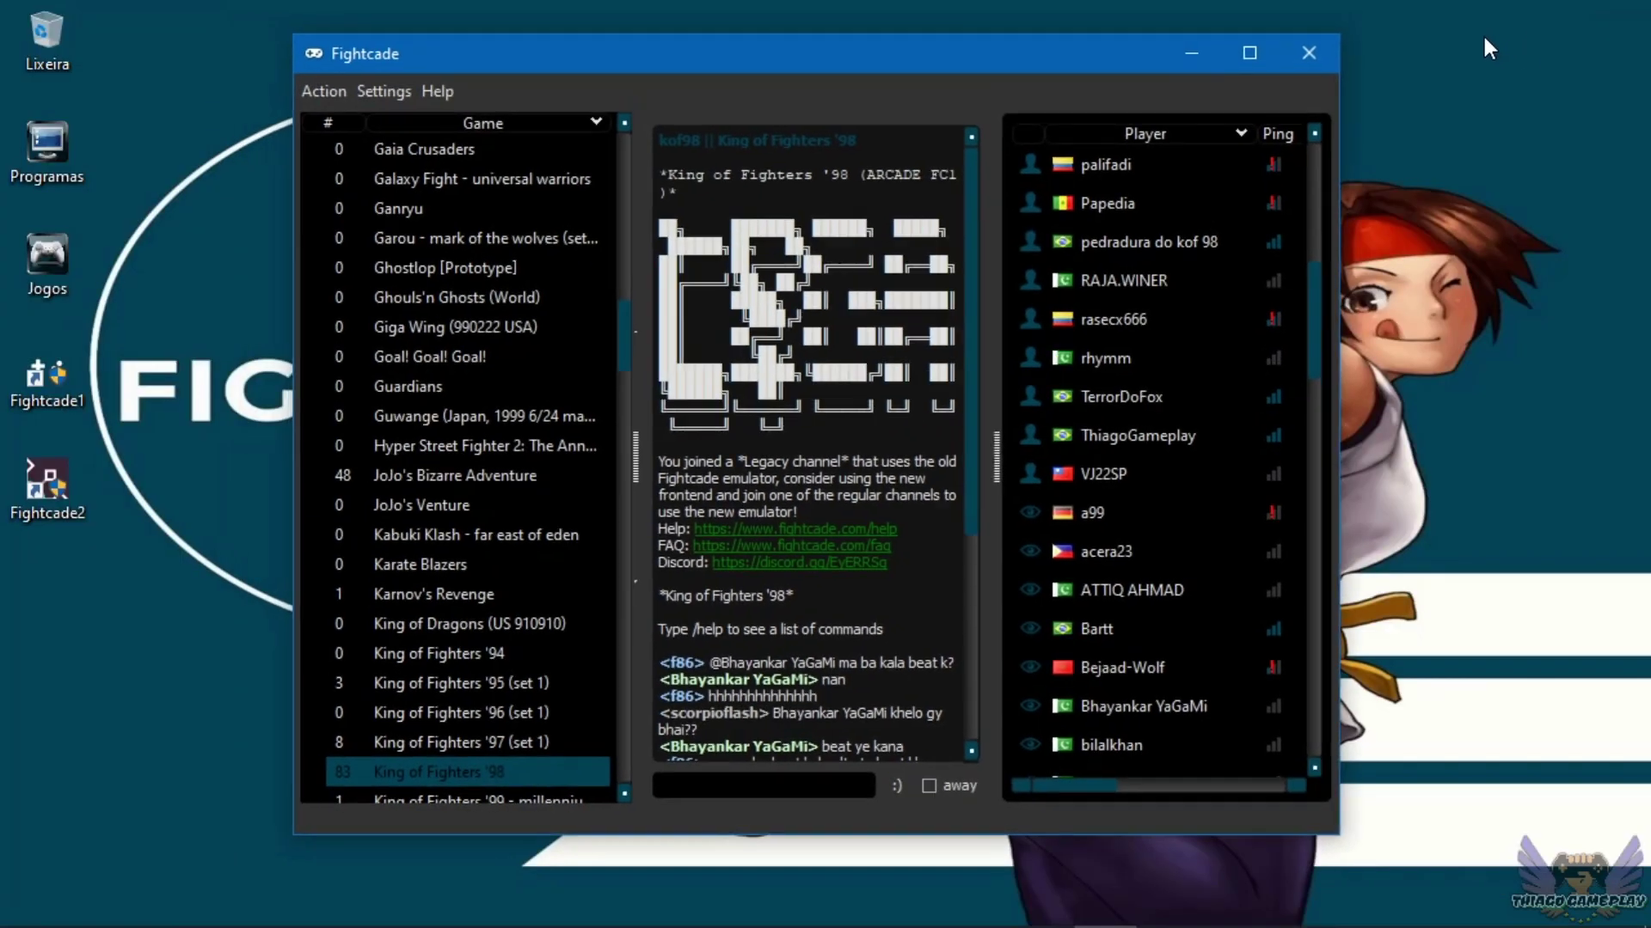
left_click(1318, 50)
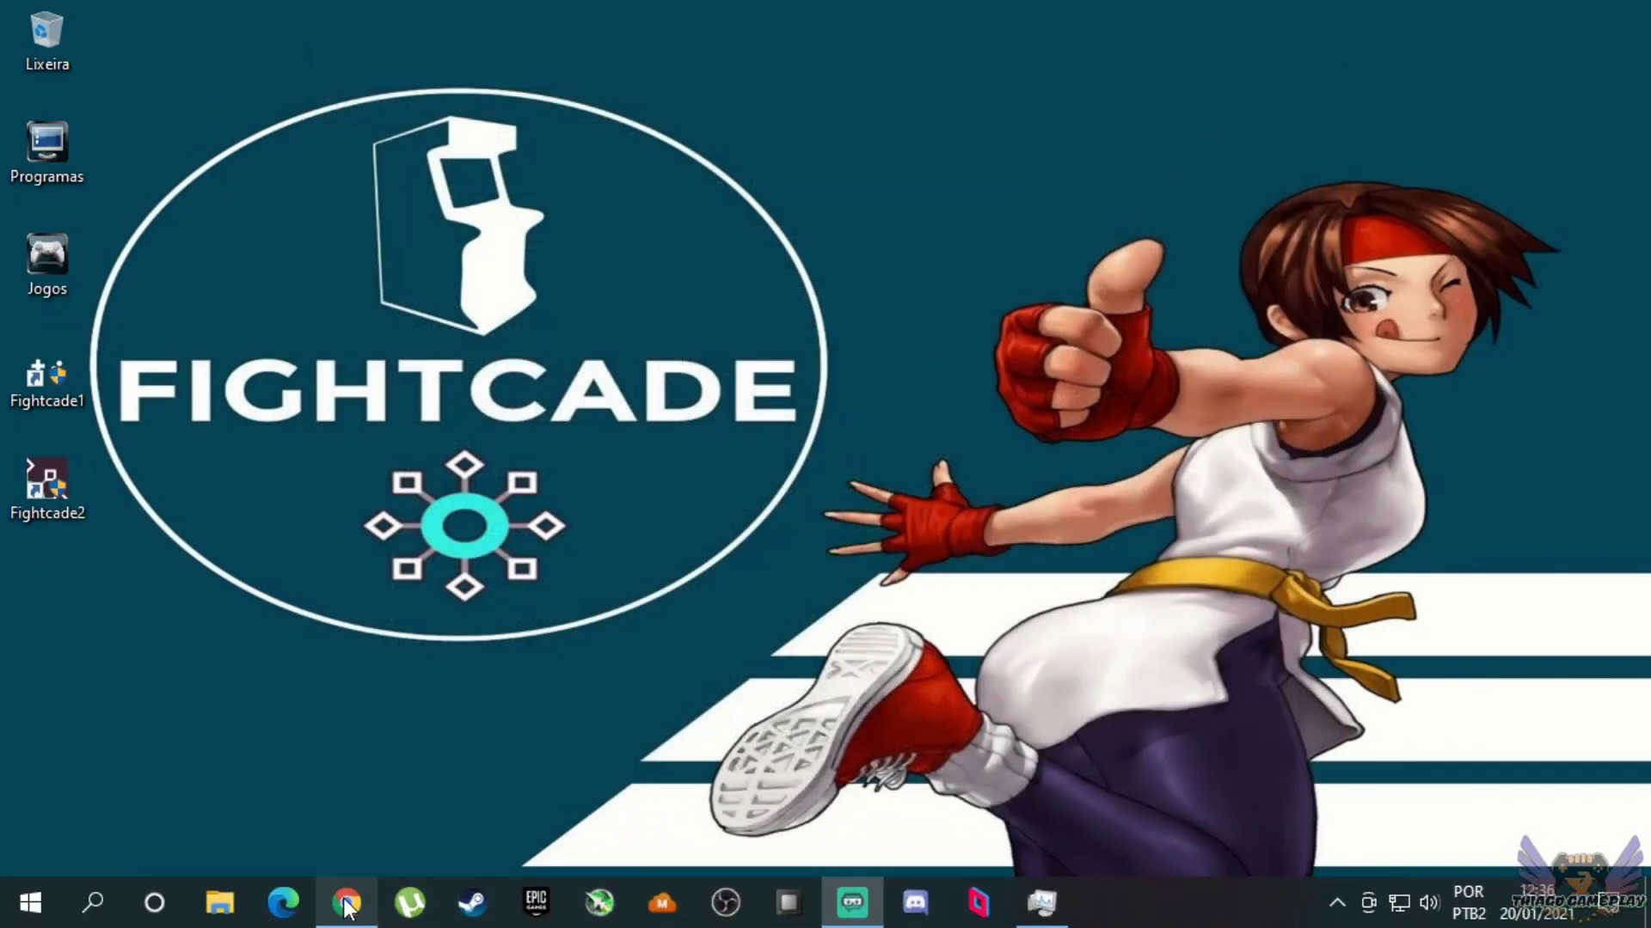
Open the file location of the desktop's Fightcade1 shortcut and go into the emulator\ggpofba folder.
right_click(41, 380)
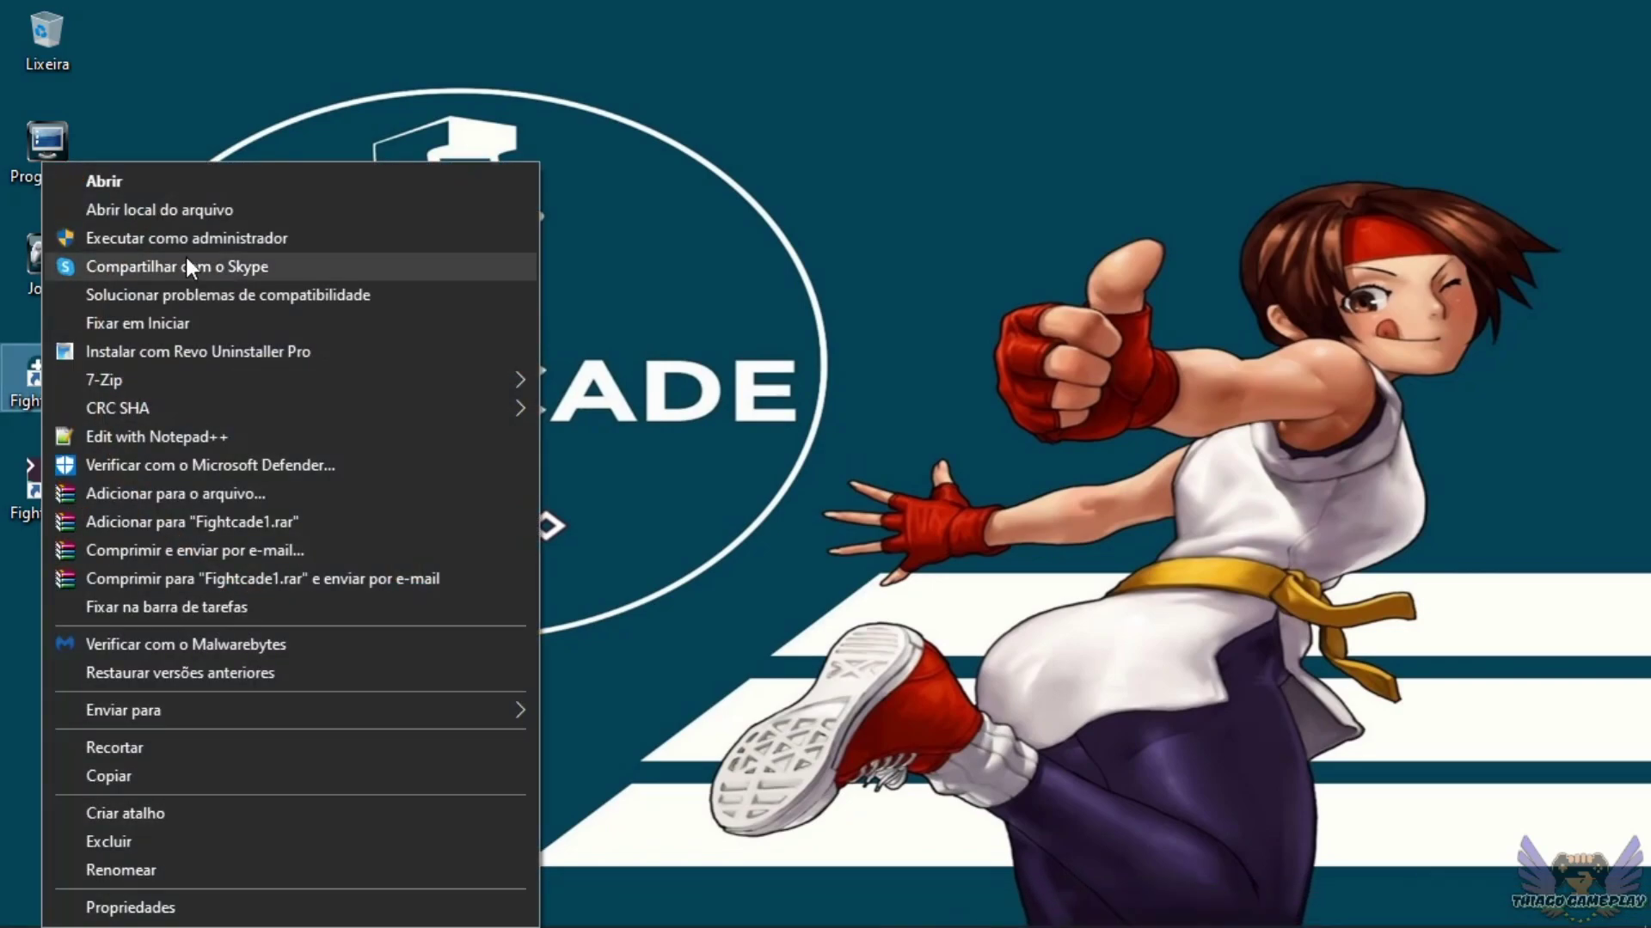
left_click(191, 211)
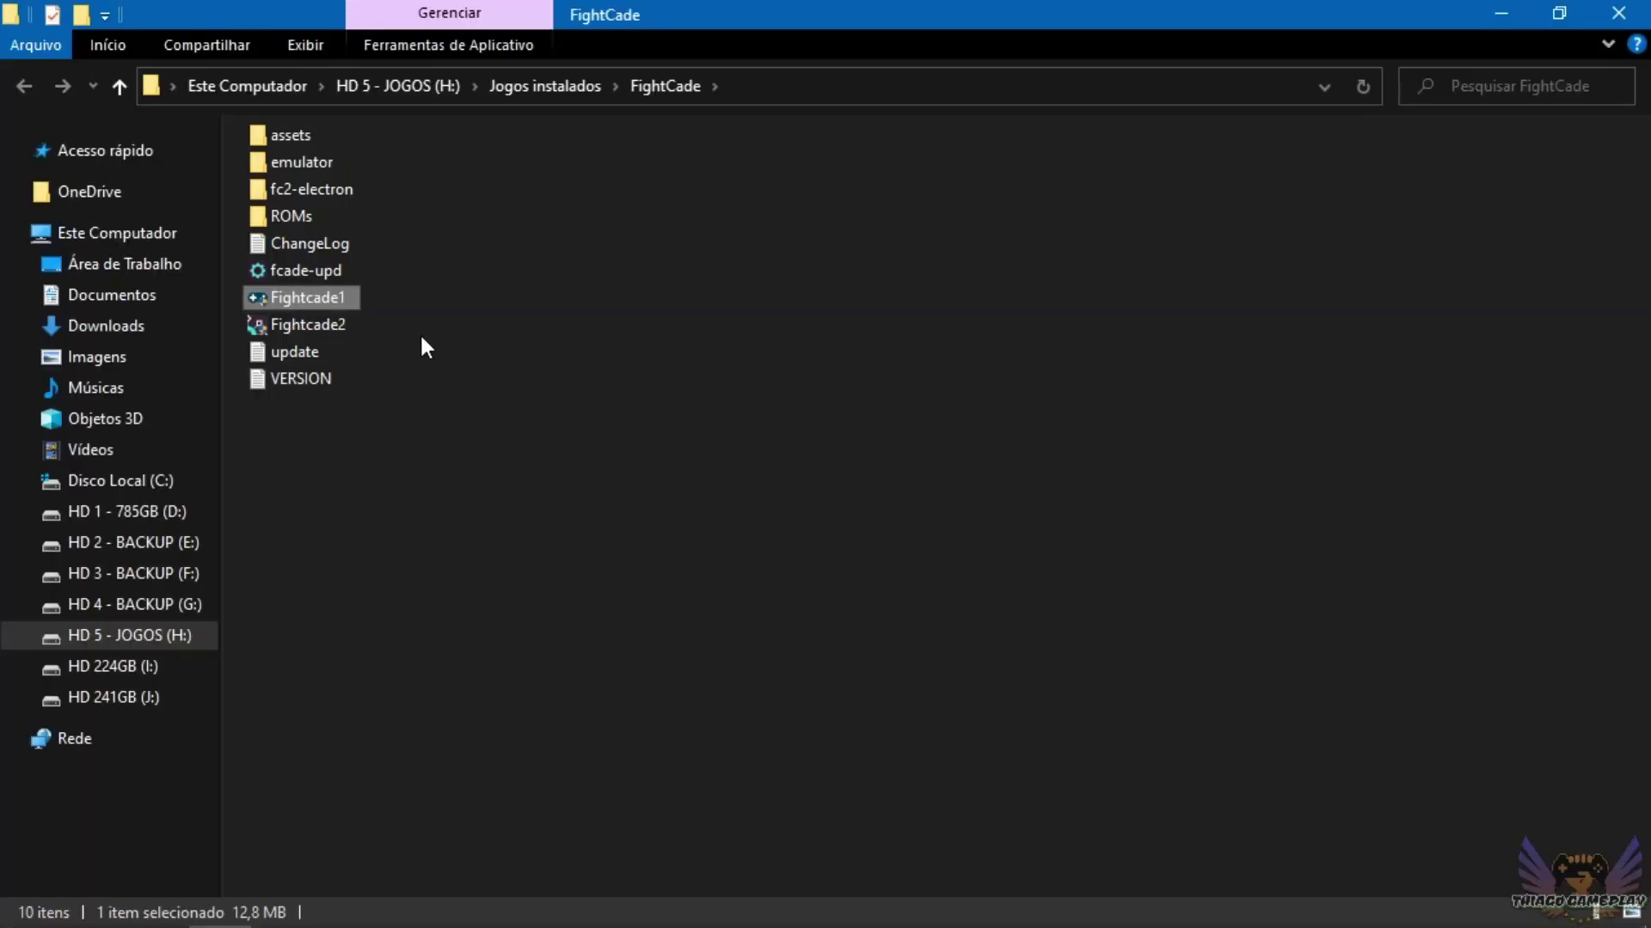
double_click(302, 163)
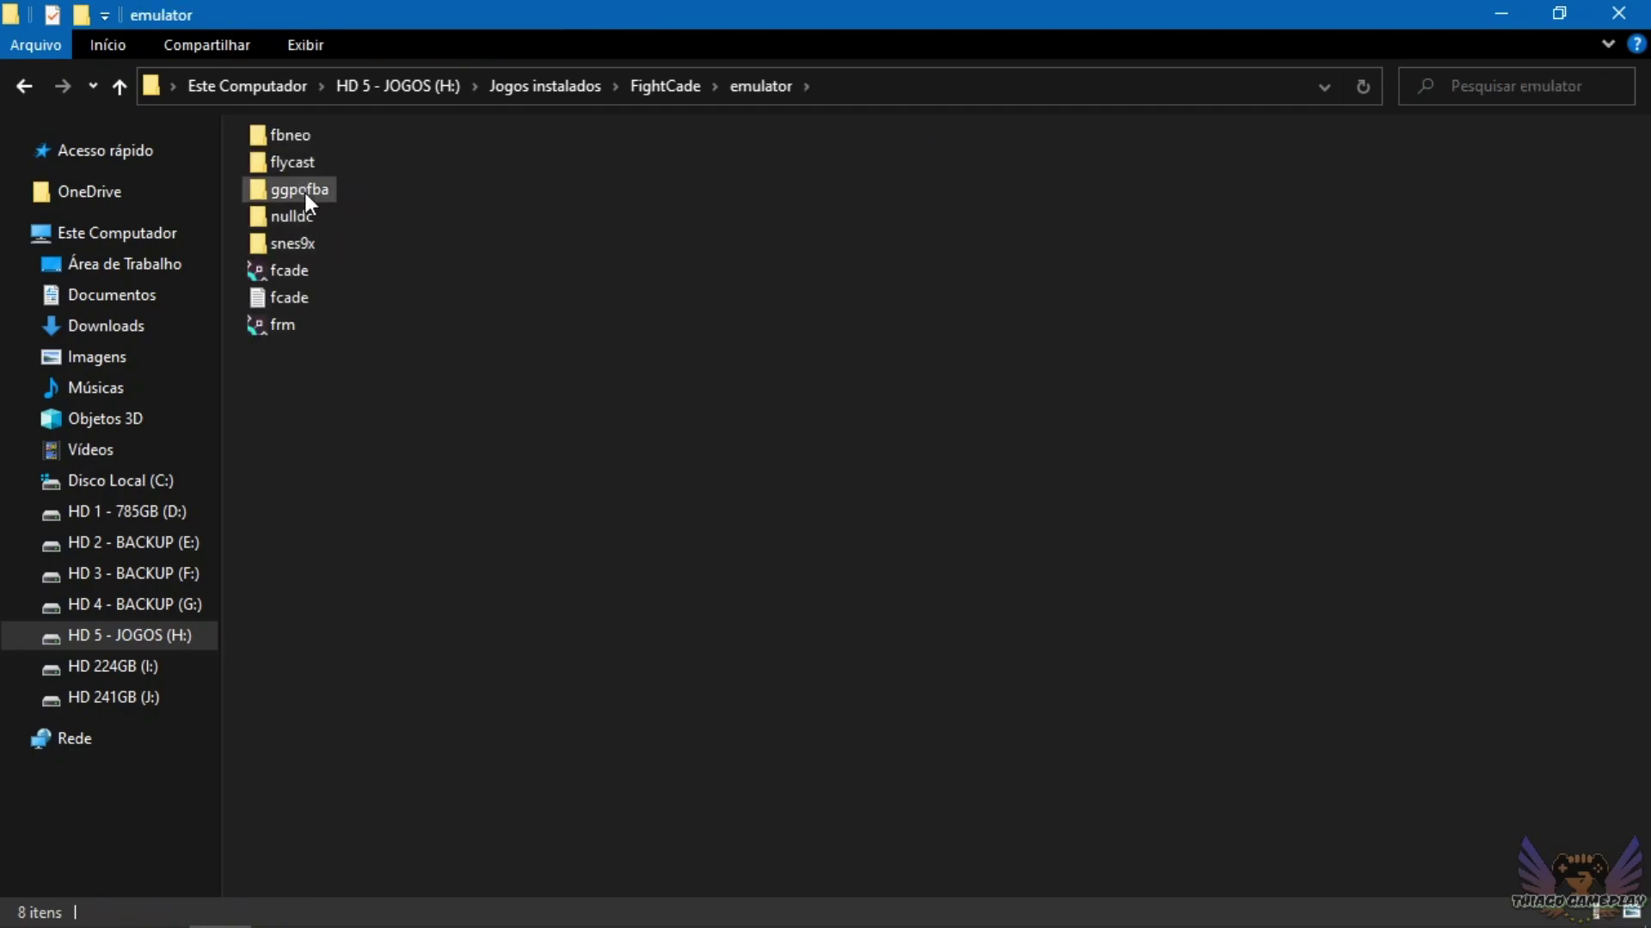
double_click(304, 192)
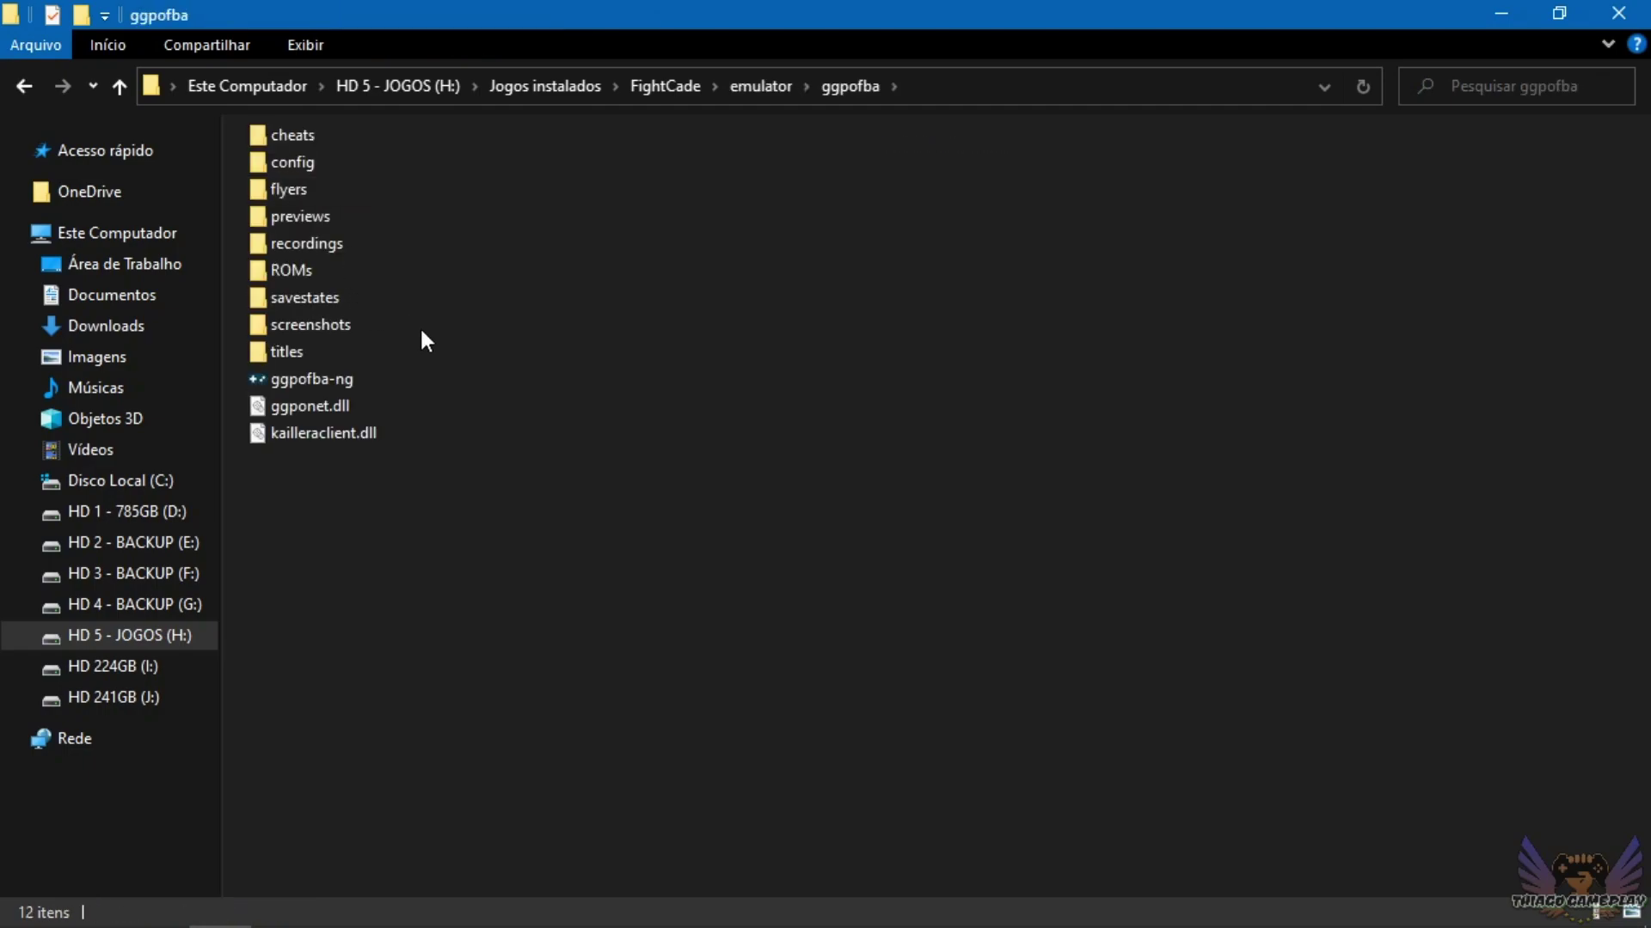
Check the compatibility properties of ggpofba-ng, including the option to run it as administrator.
right_click(301, 380)
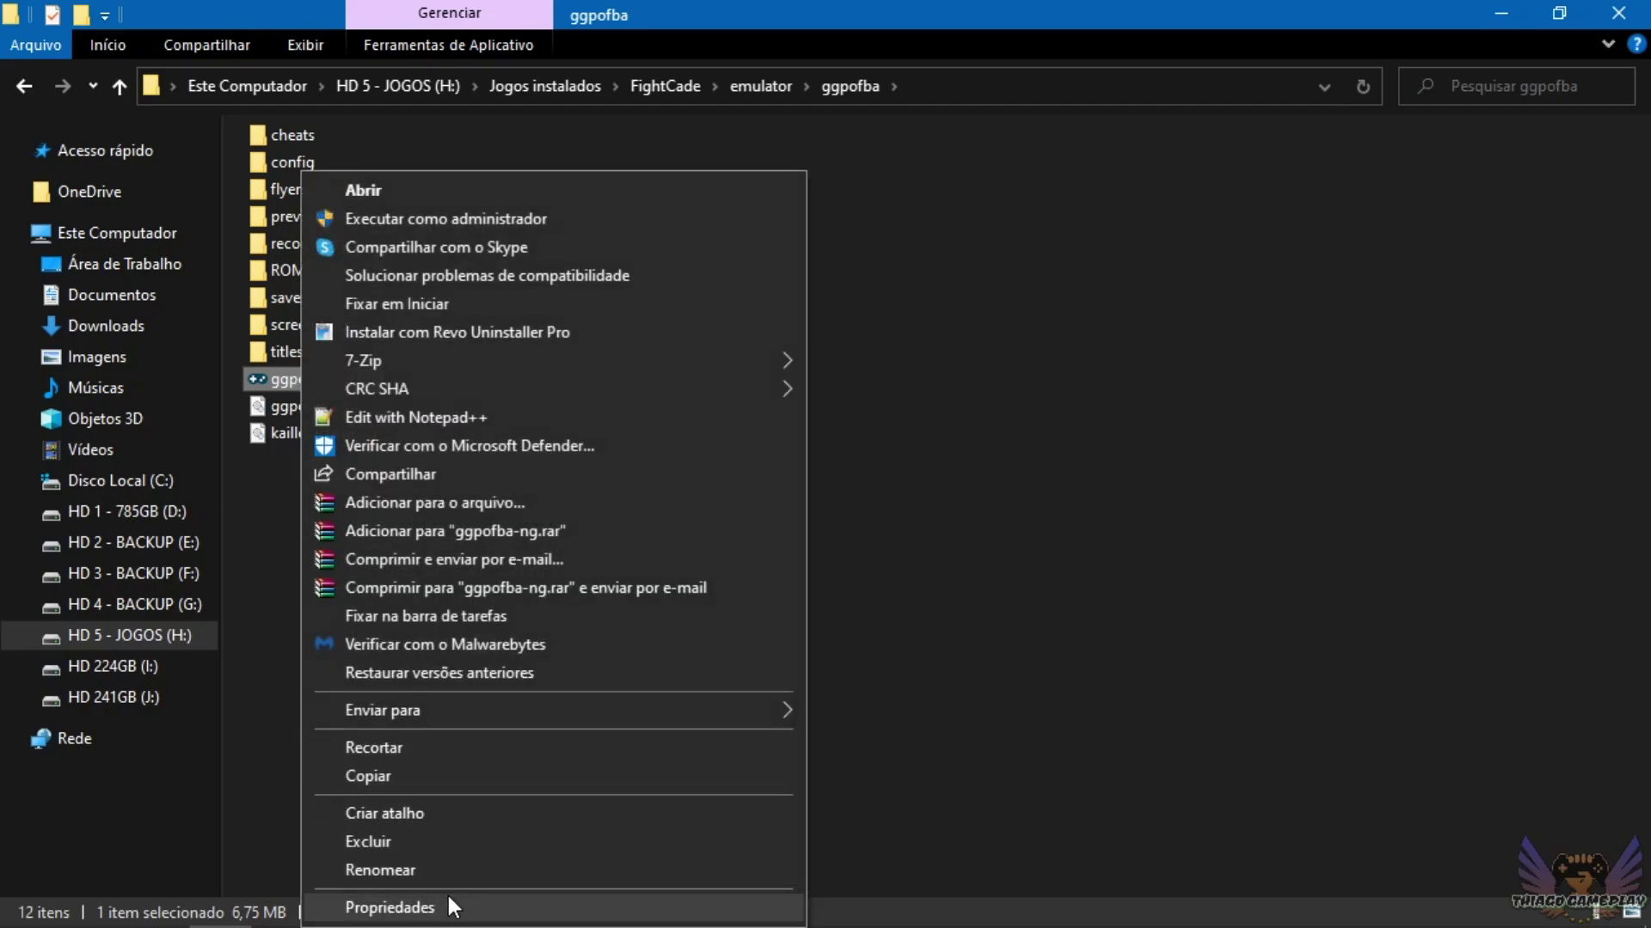
left_click(448, 901)
left_click(526, 301)
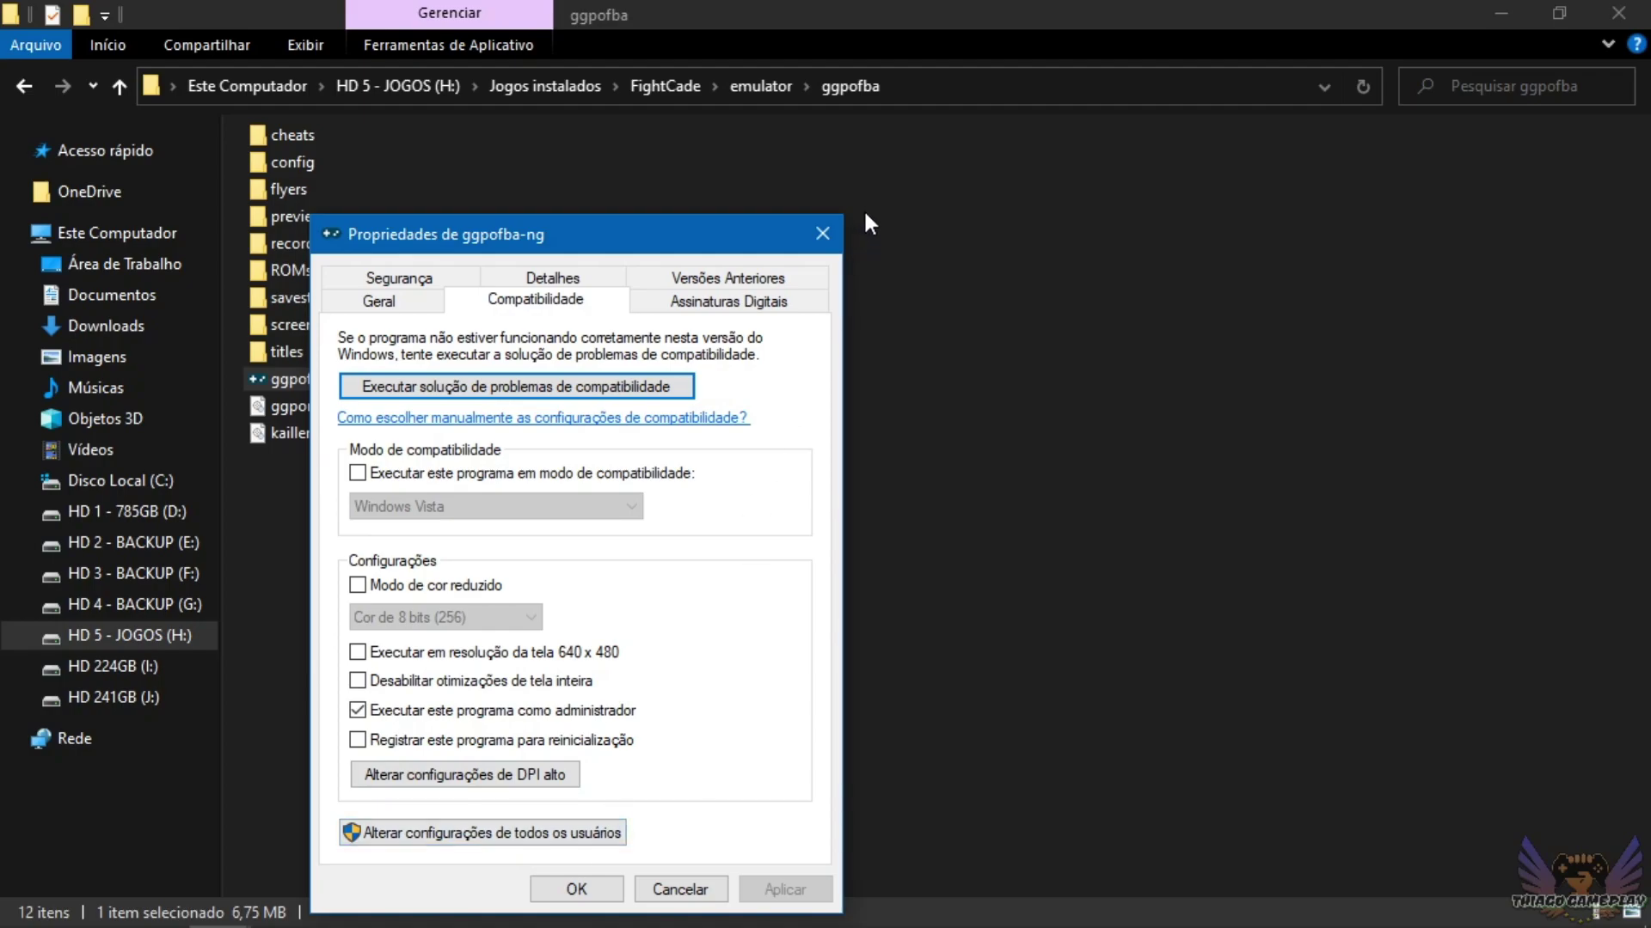
left_click(822, 233)
Launch ggpofba-ng, open its game selection list, and review and accept the configured ROM paths.
double_click(304, 379)
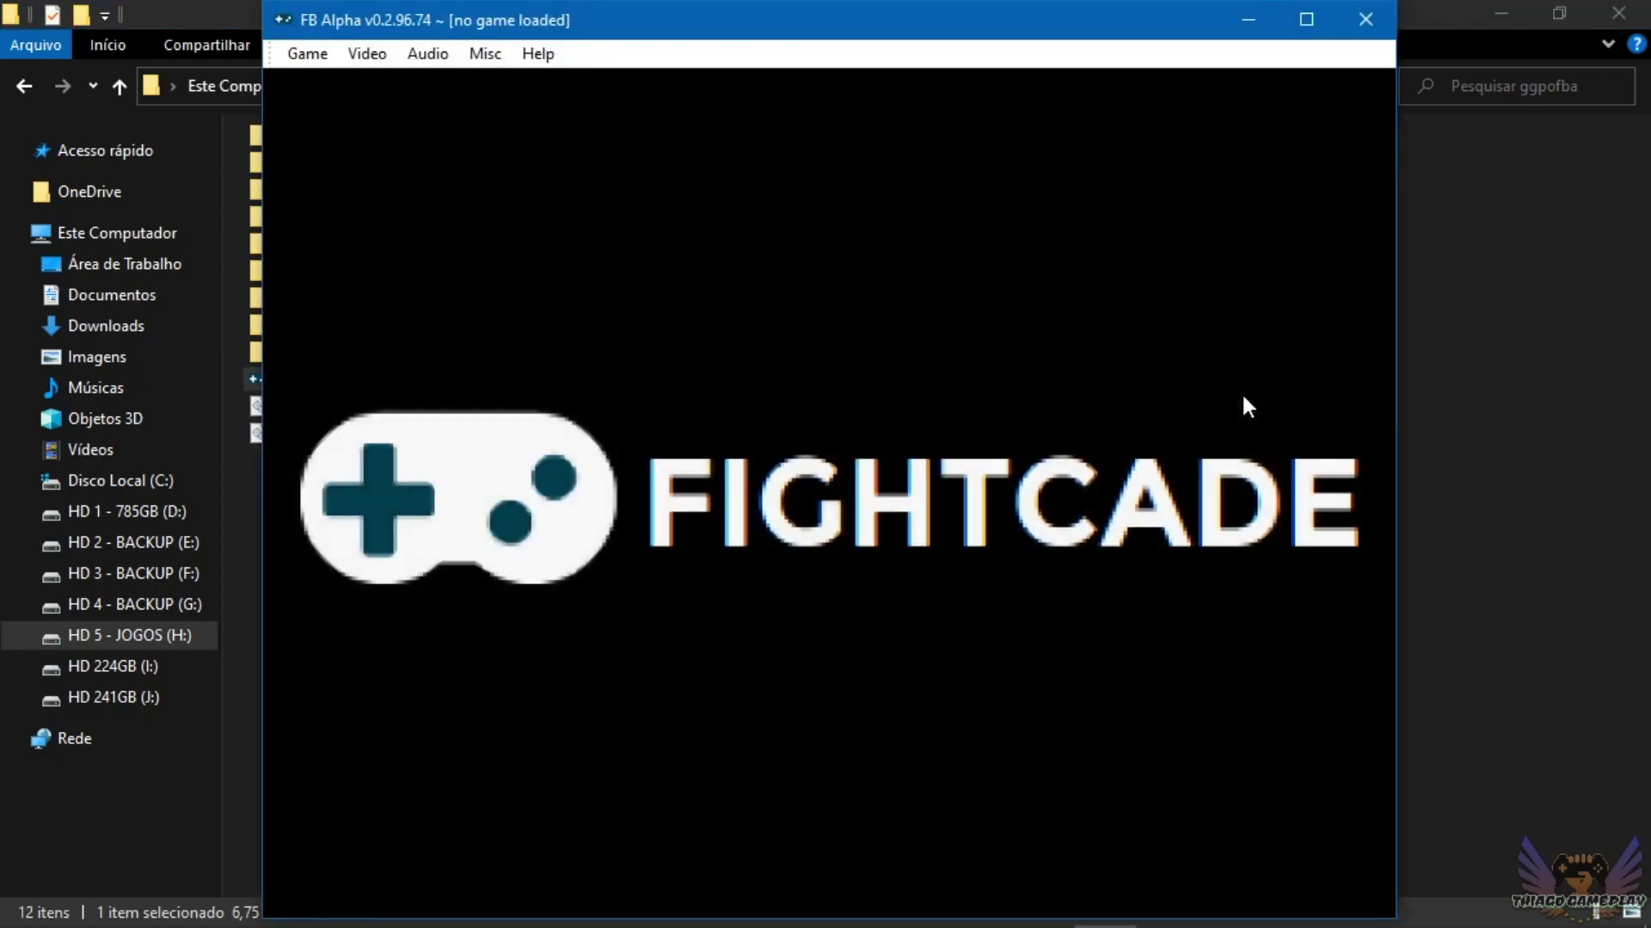
left_click(368, 55)
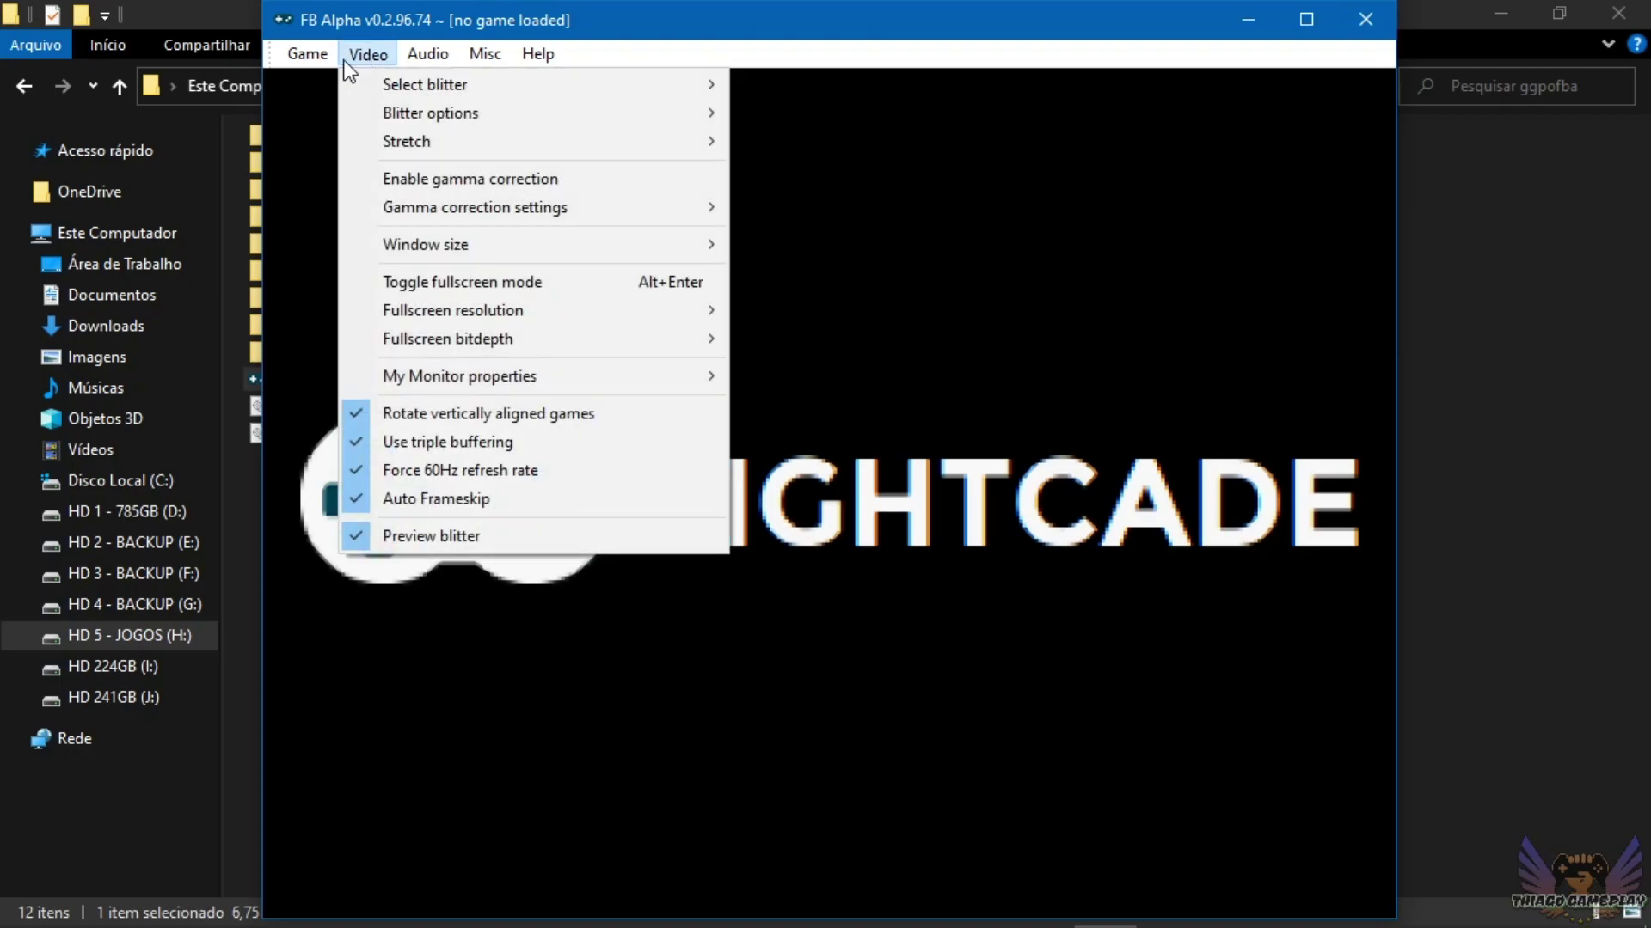
left_click(337, 77)
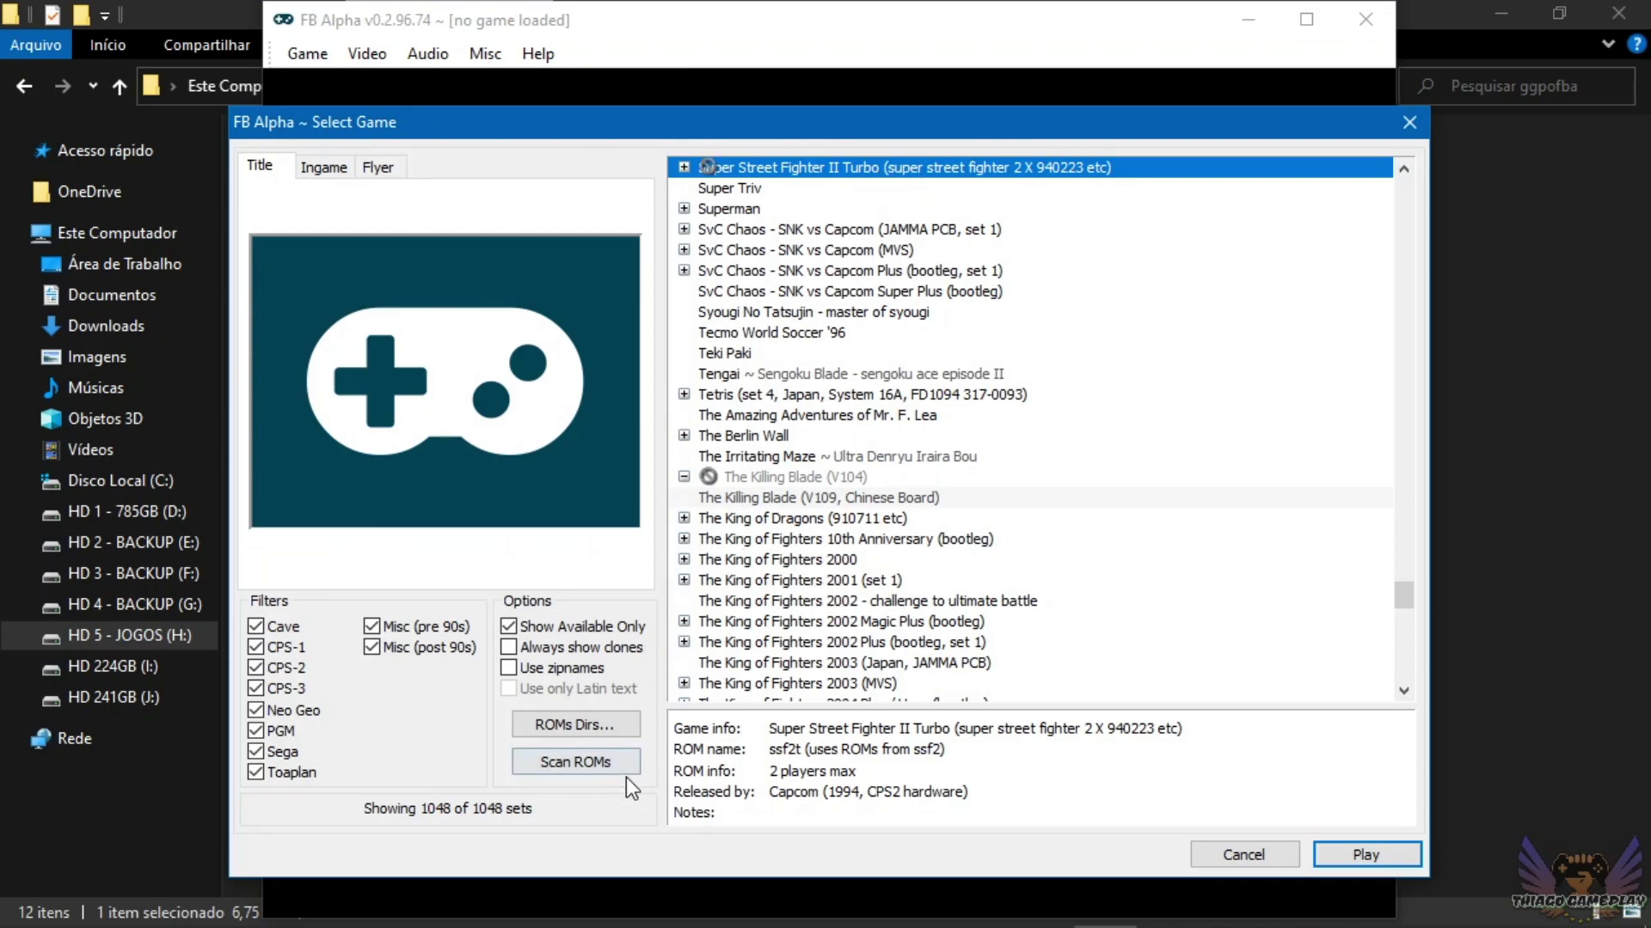
left_click(571, 727)
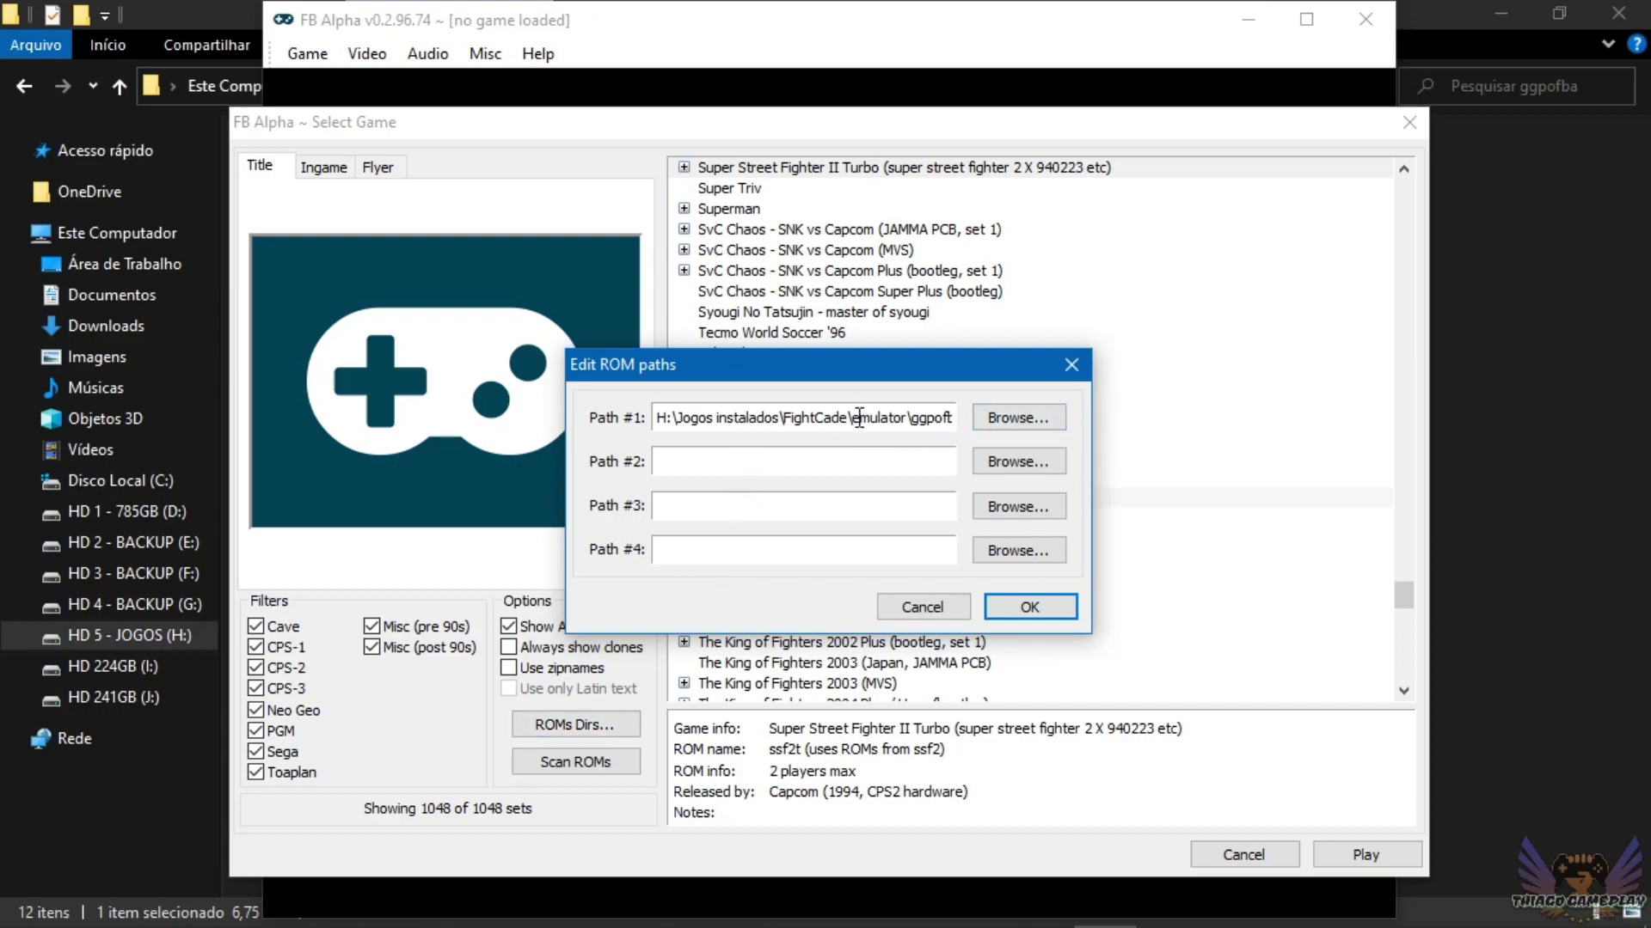
left_click(1021, 606)
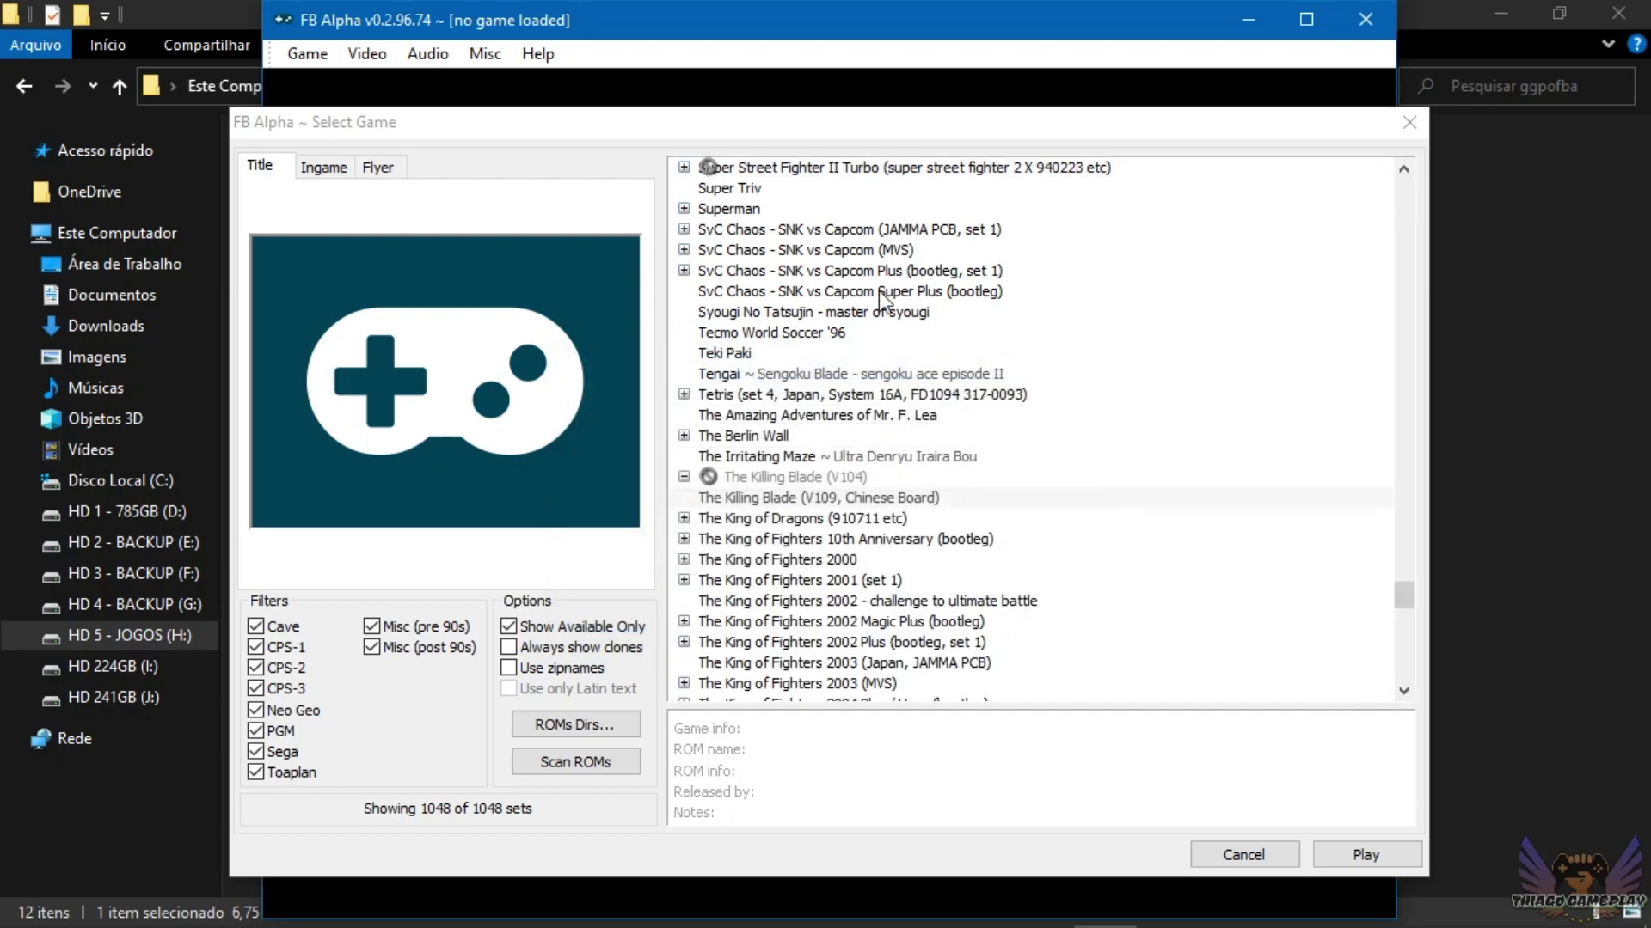
Load The King of Fighters 2003 (MVS) from the game list and close the ggpofba folder window behind it.
mouse_move(1405, 595)
left_mouse_down()
mouse_move(1405, 581)
mouse_move(1406, 616)
left_mouse_up()
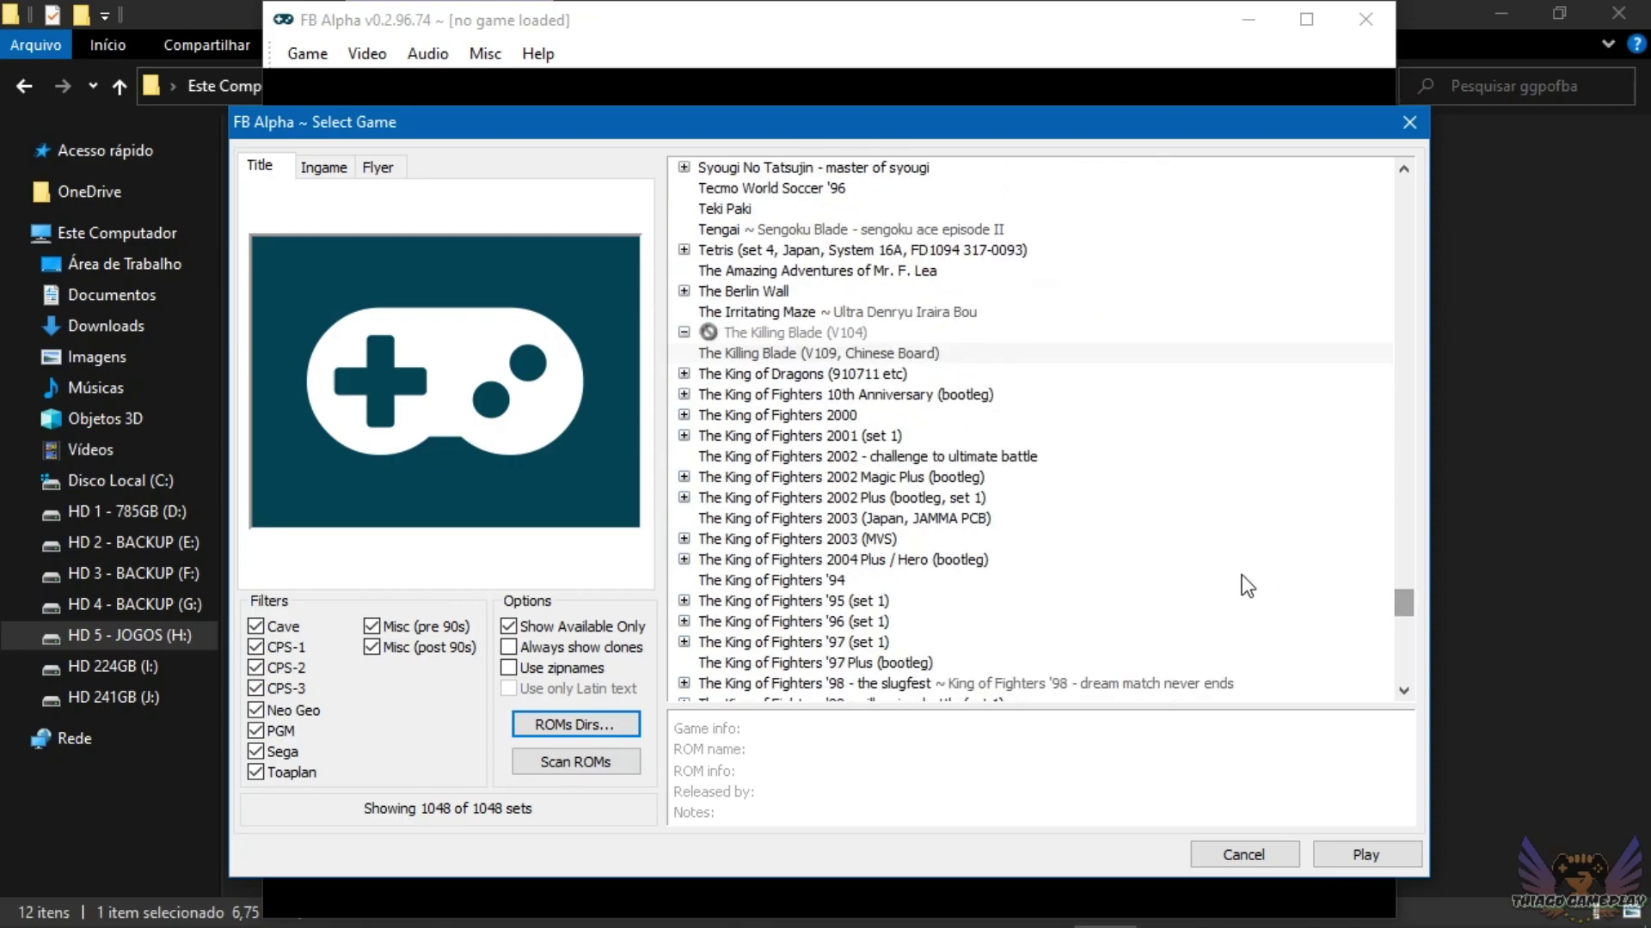
left_click(824, 540)
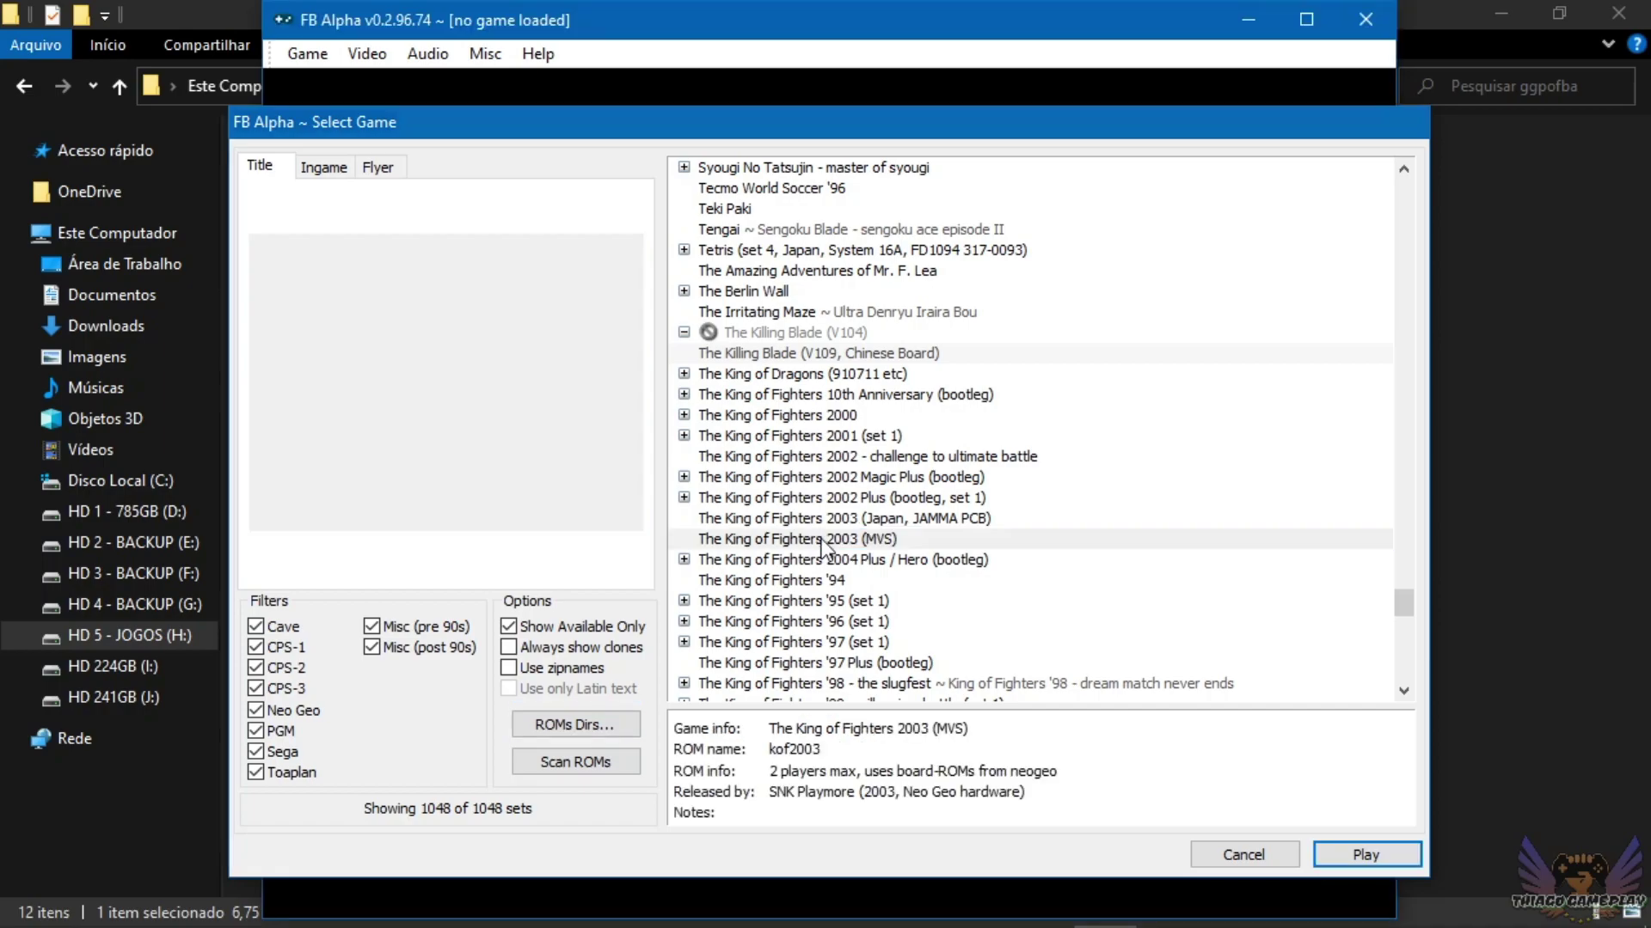
double_click(823, 540)
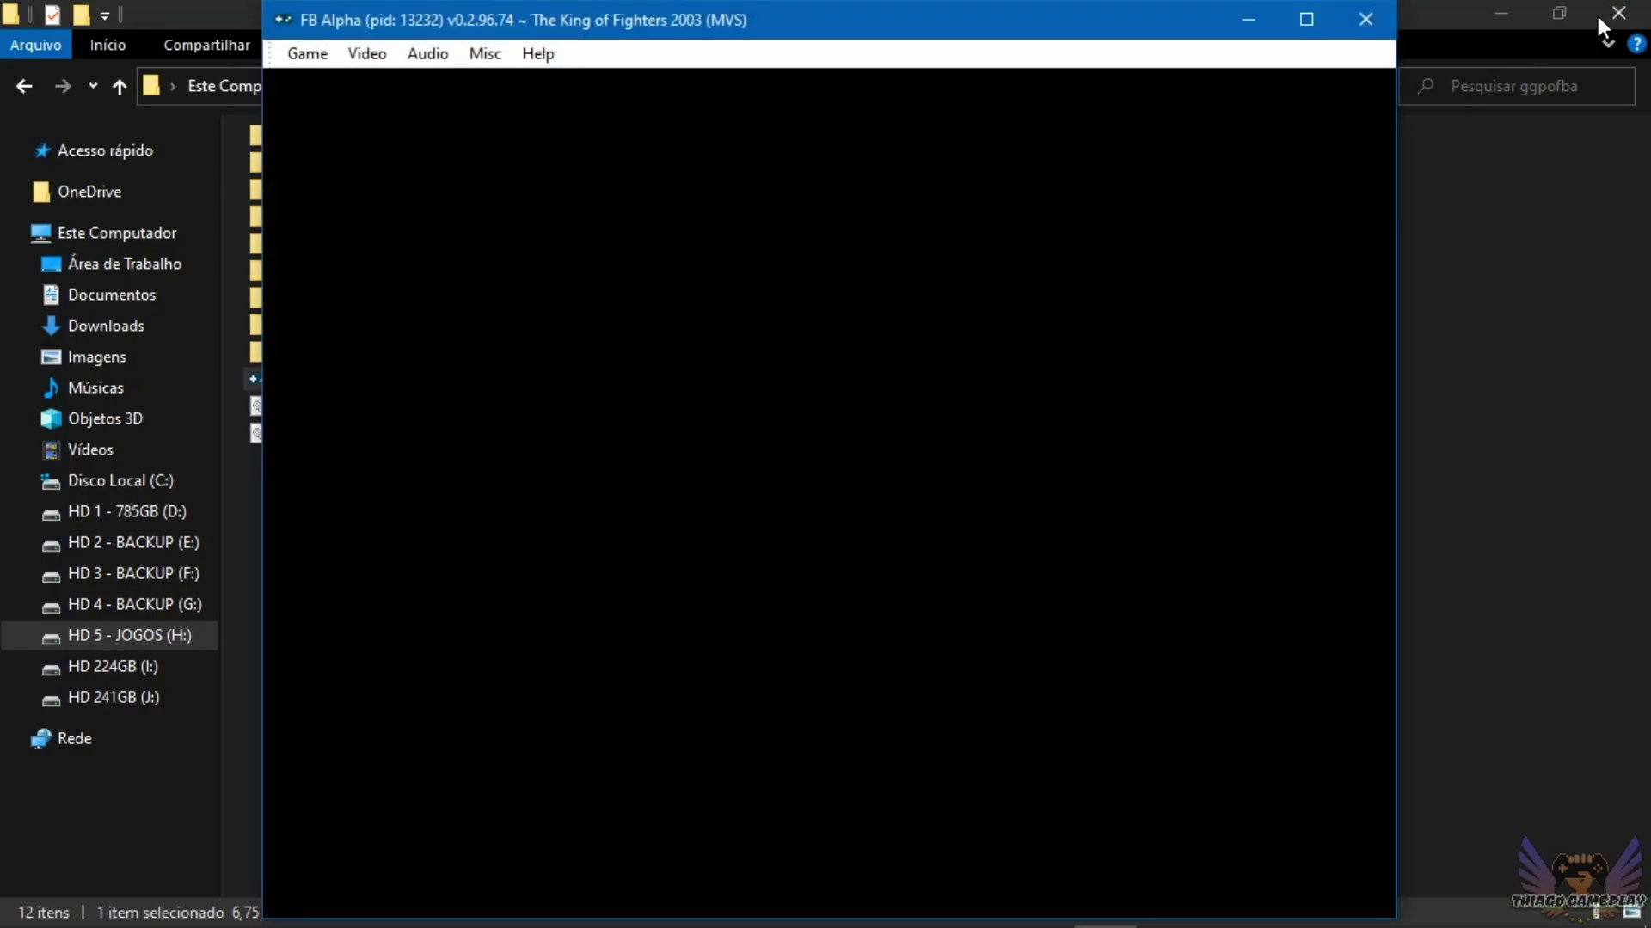
left_click(1597, 17)
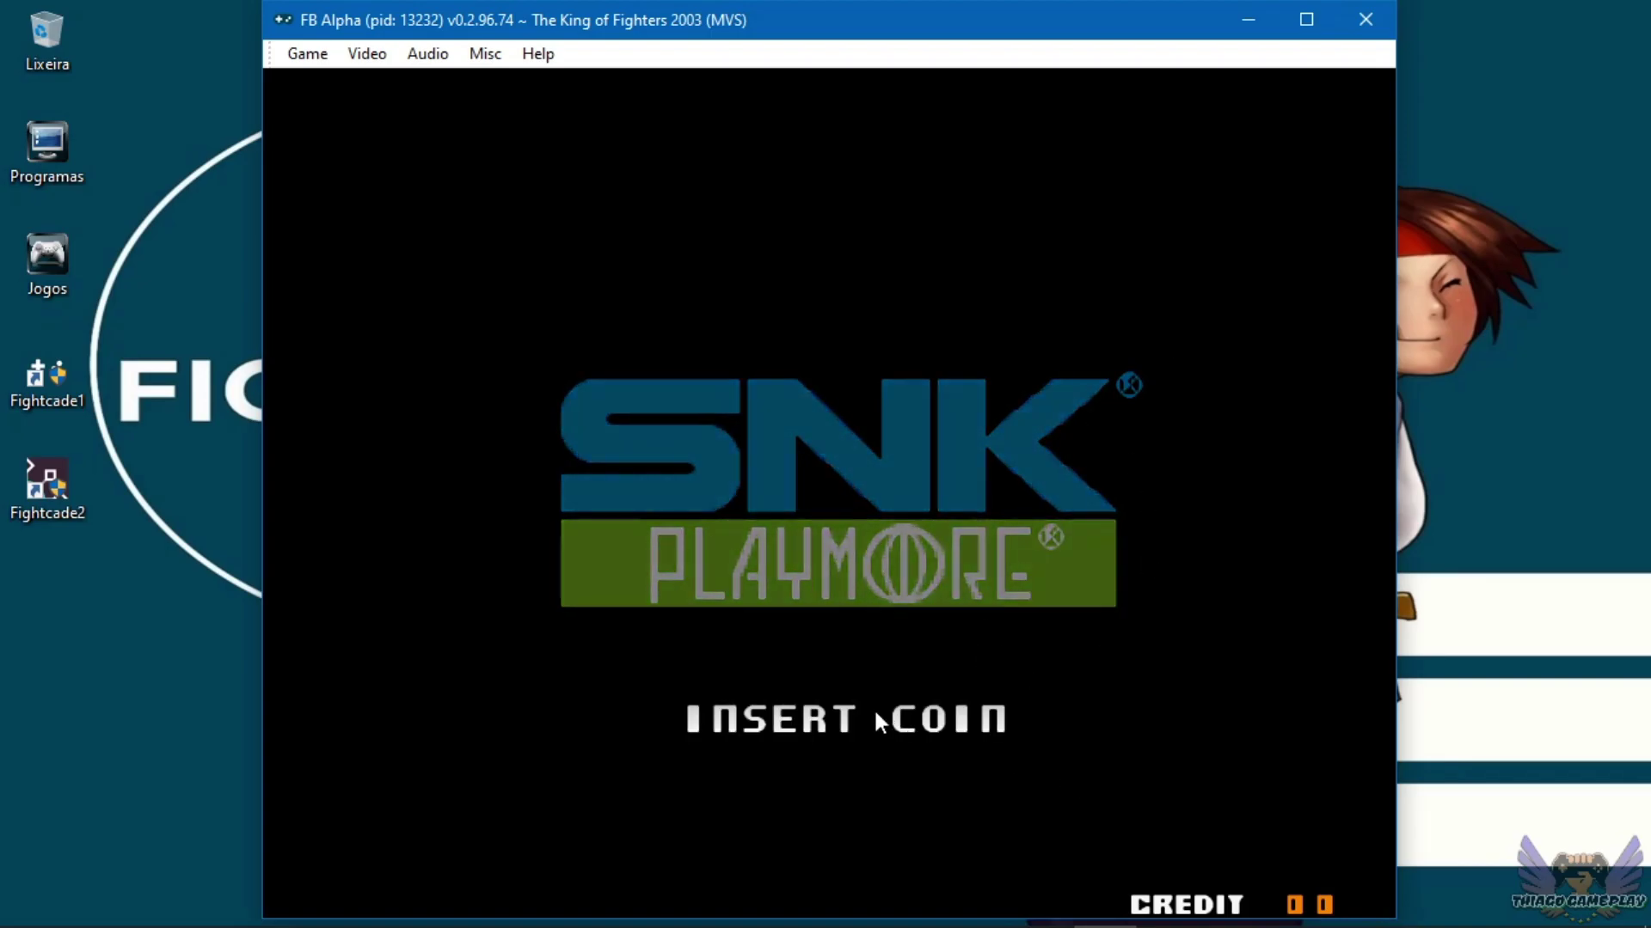
Examine the game's DIP switch settings, including the MVS and AES system choices, and close them without changes.
left_click(307, 55)
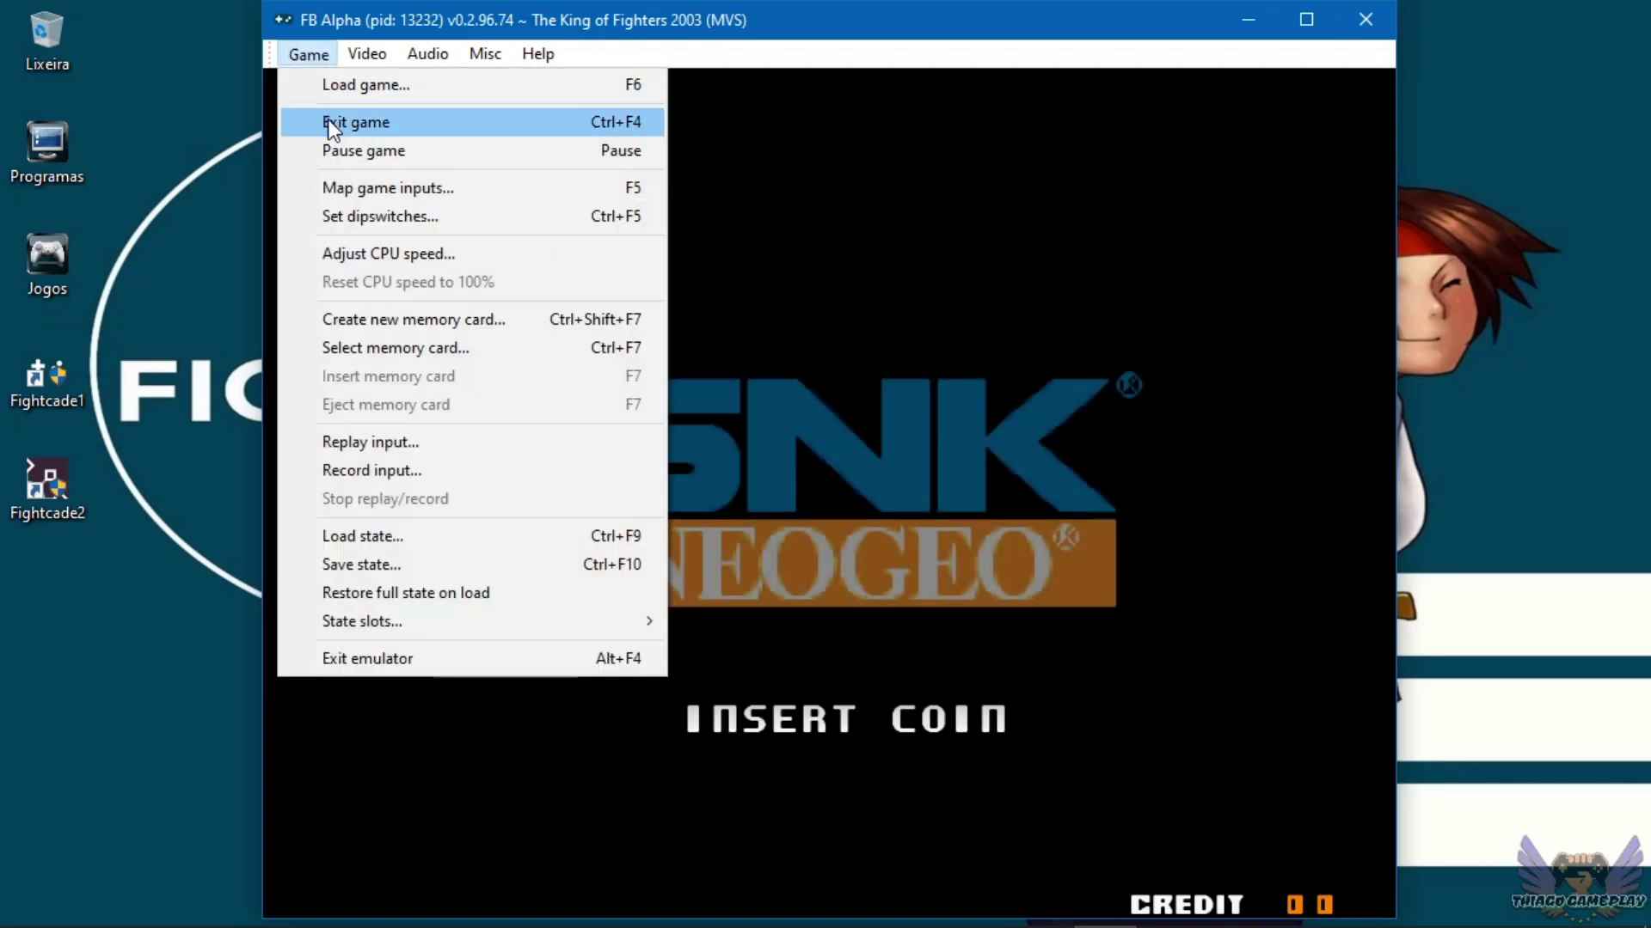
left_click(378, 215)
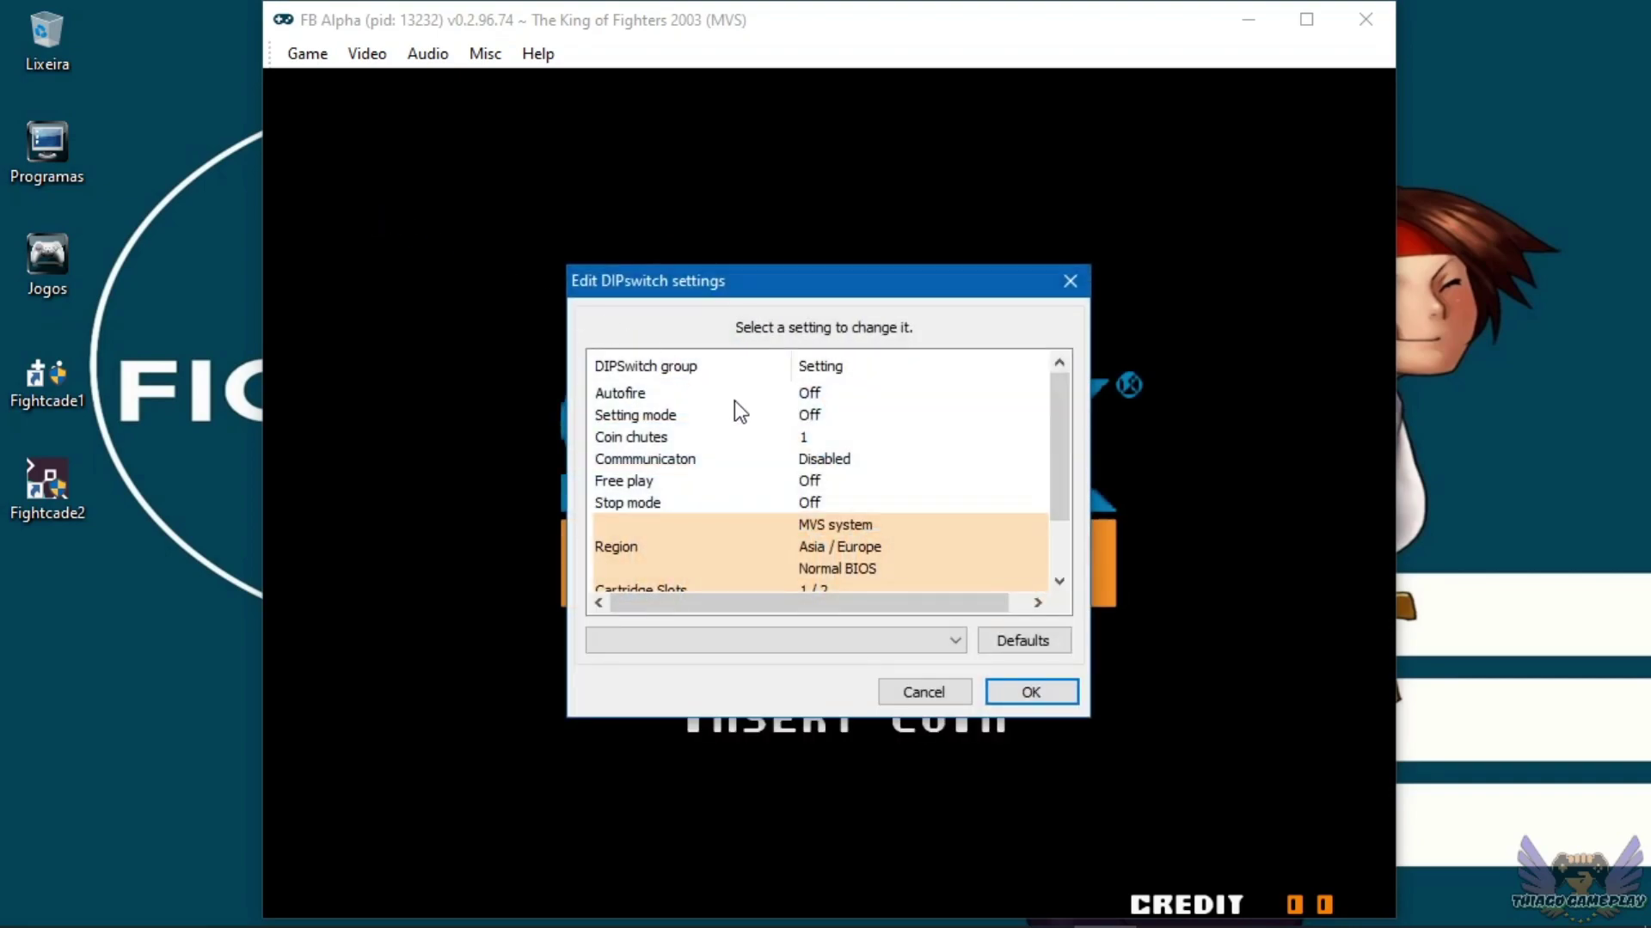
left_click(736, 528)
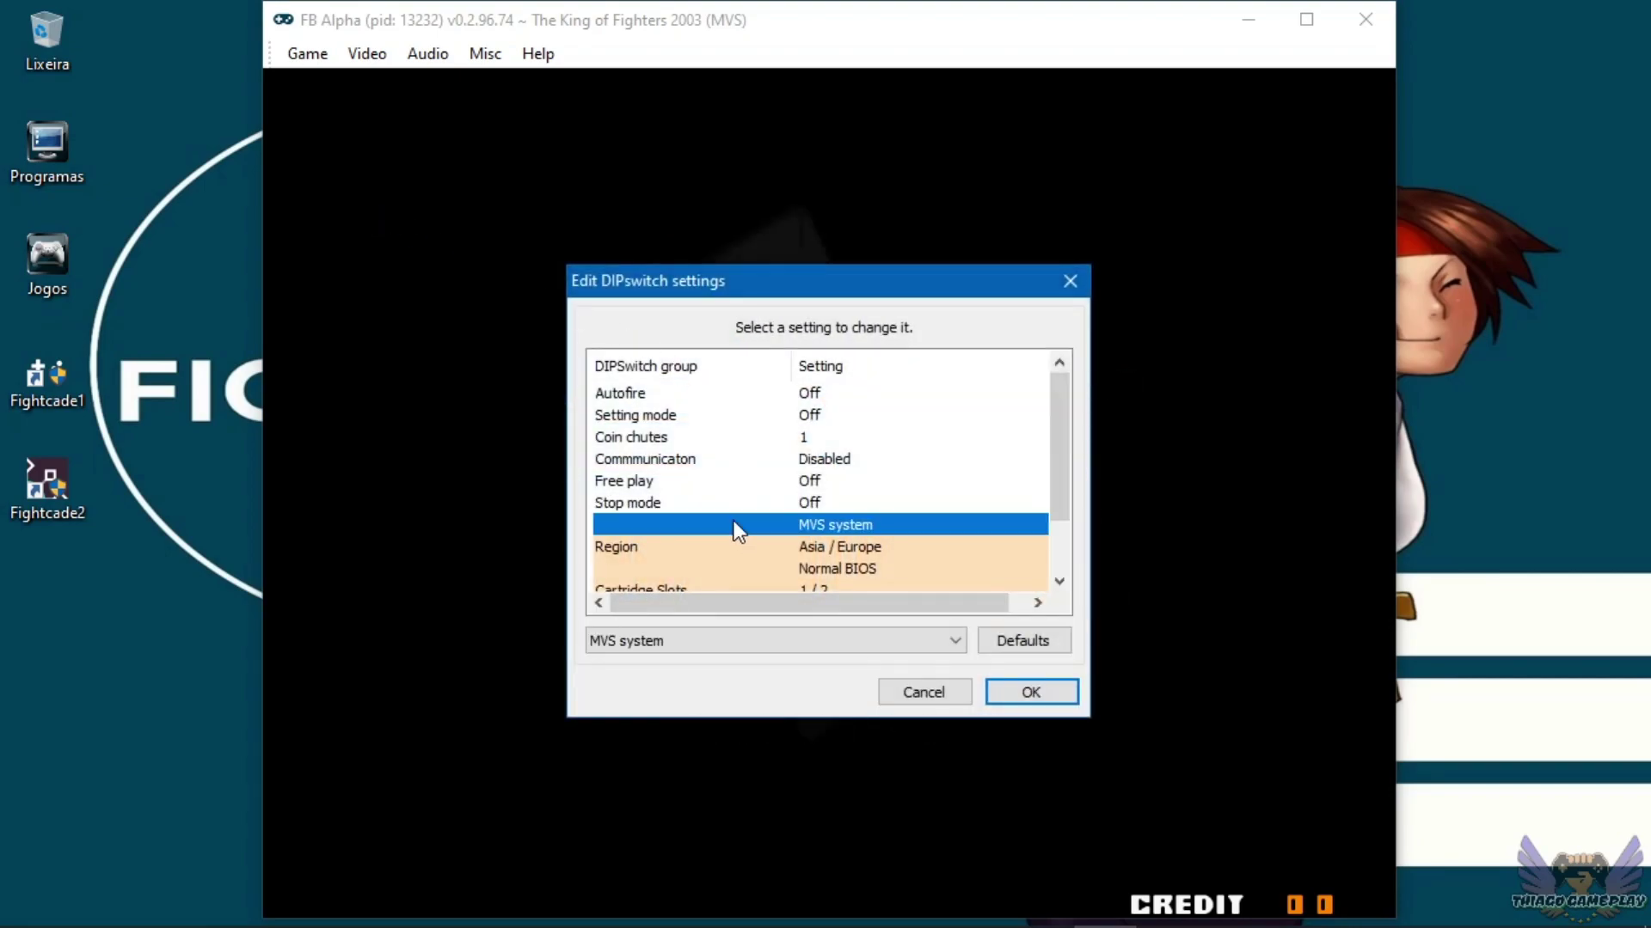
left_click(740, 641)
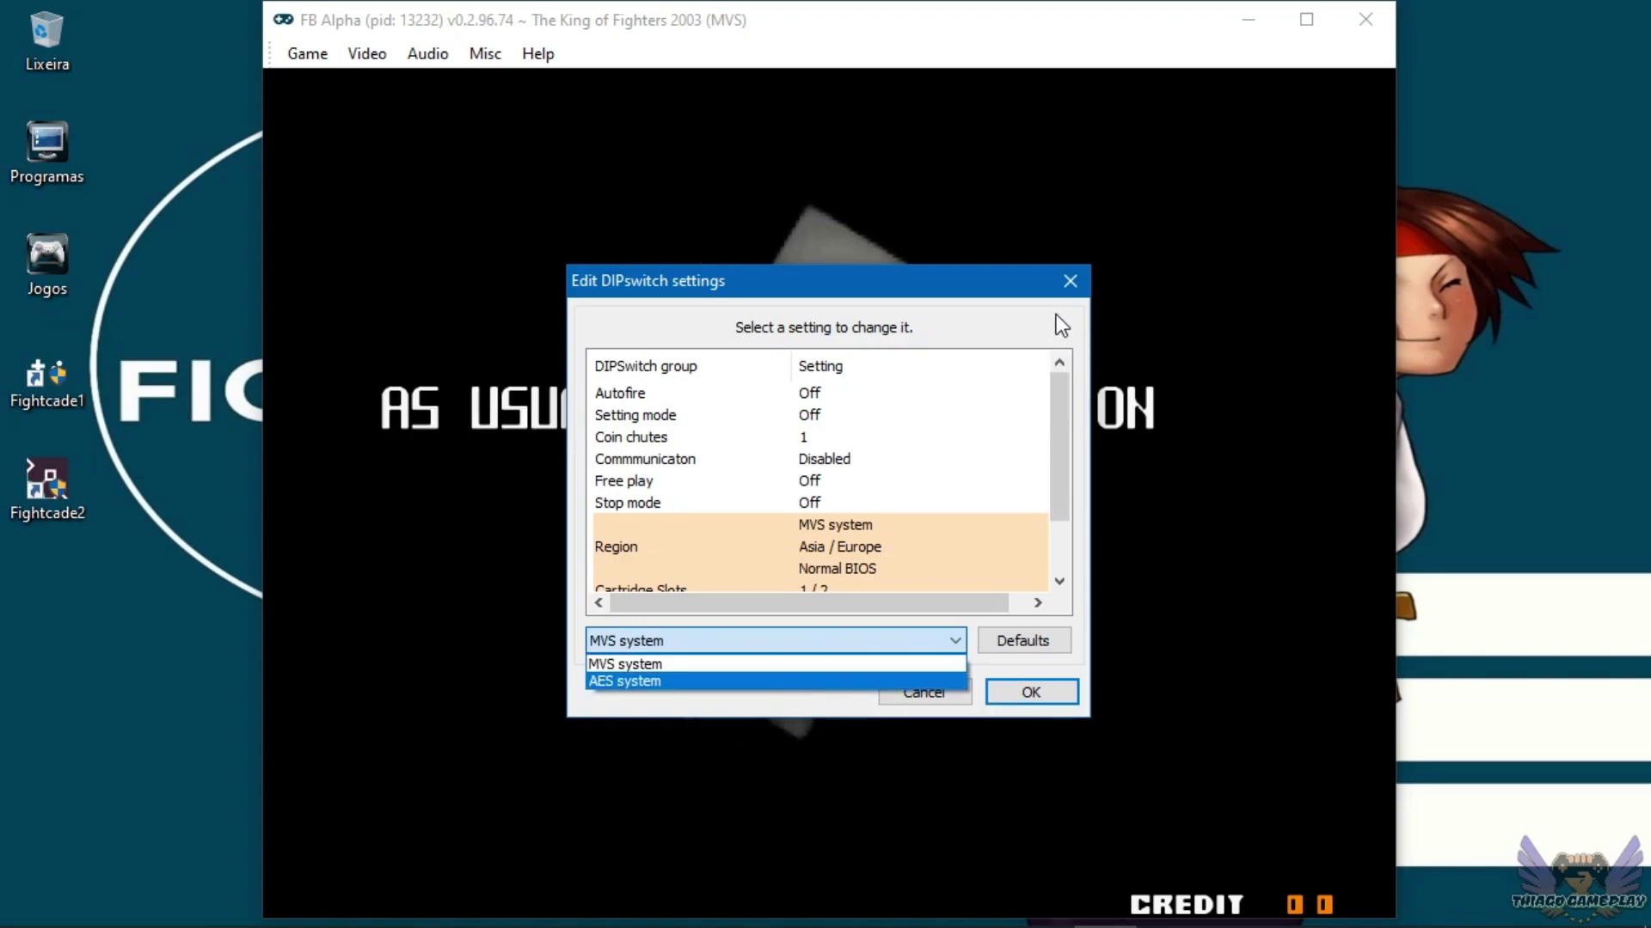
left_click(1070, 280)
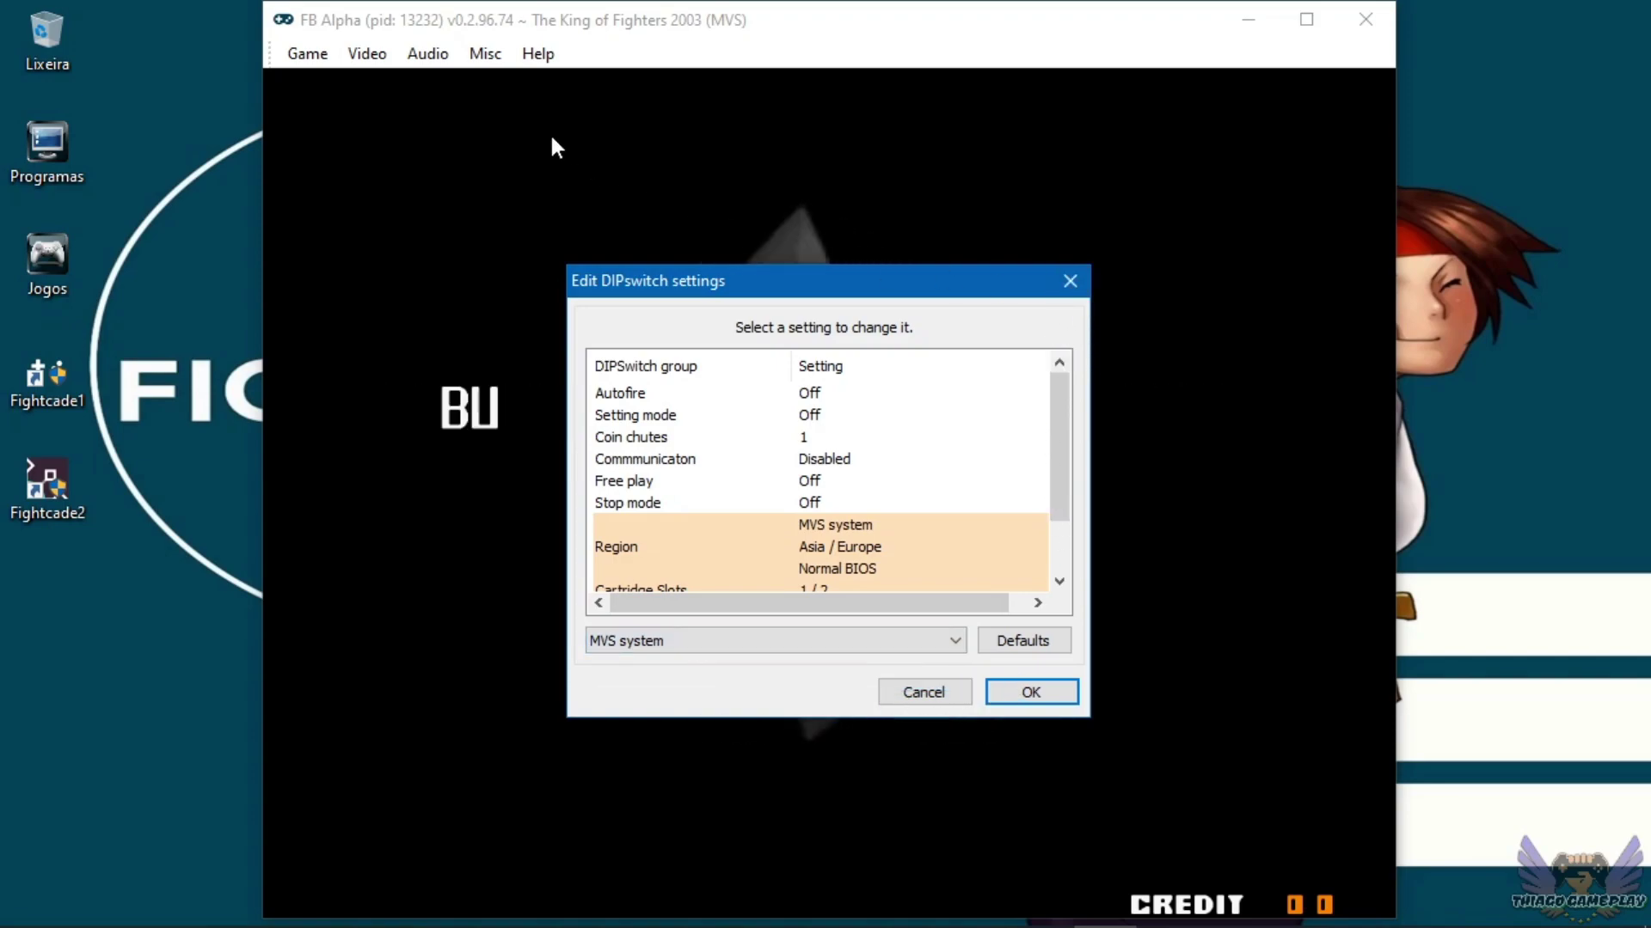
left_click(1084, 280)
Check the game's input mapping, and exit the emulator, answering the compatibility assistant that the program worked correctly.
left_click(309, 54)
left_click(401, 186)
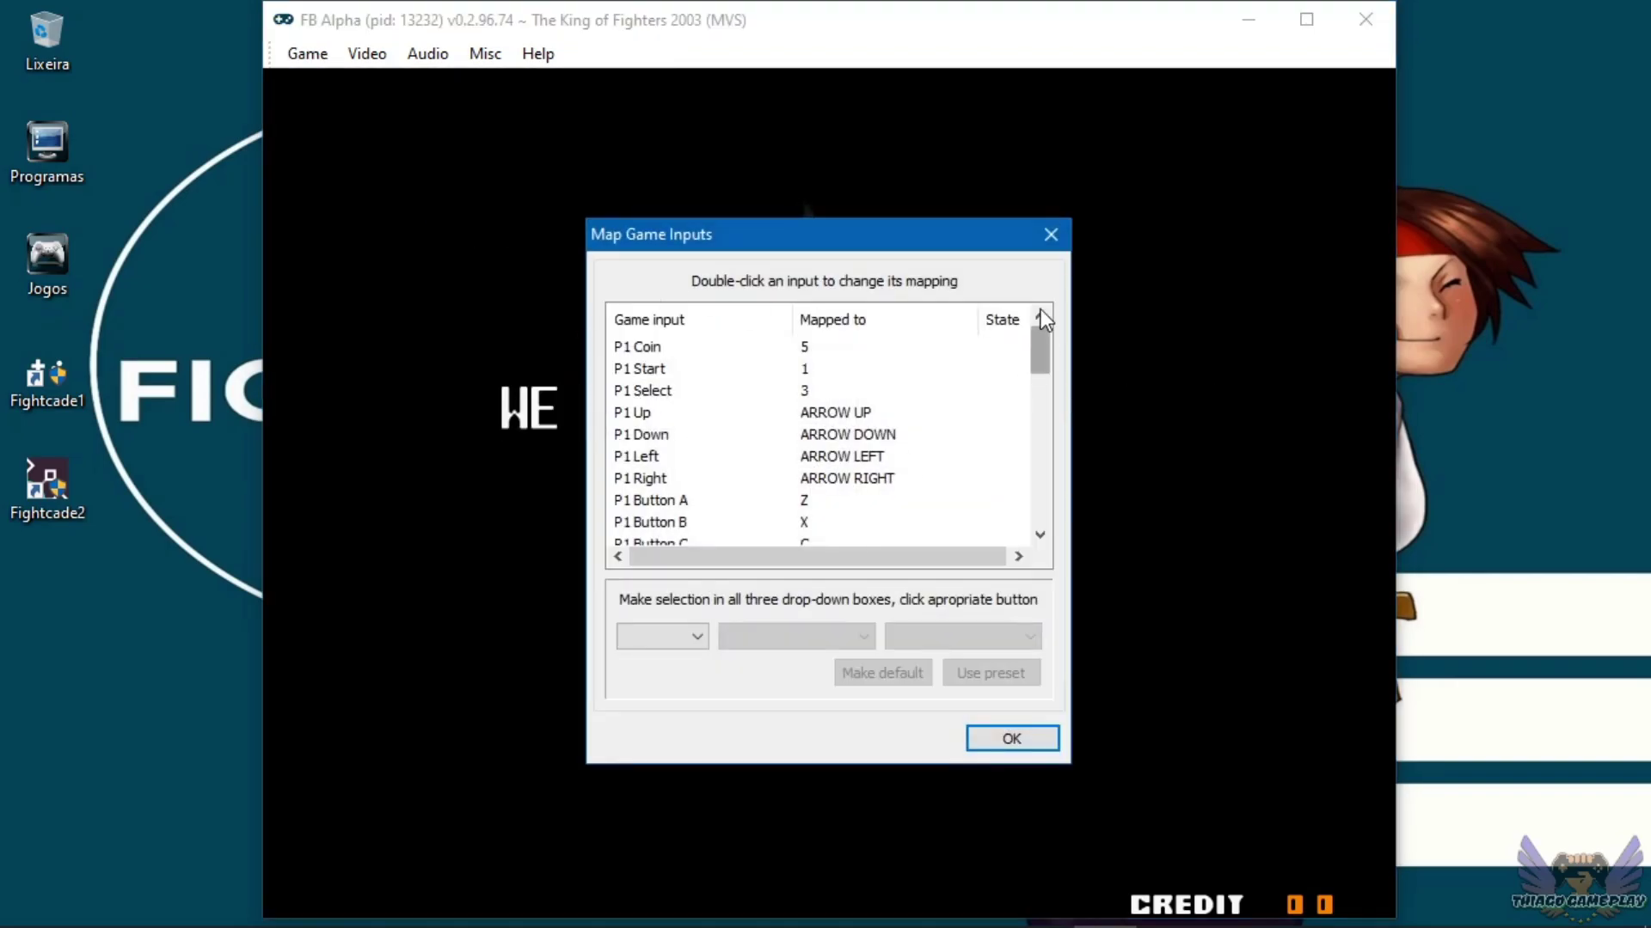
left_click(1050, 235)
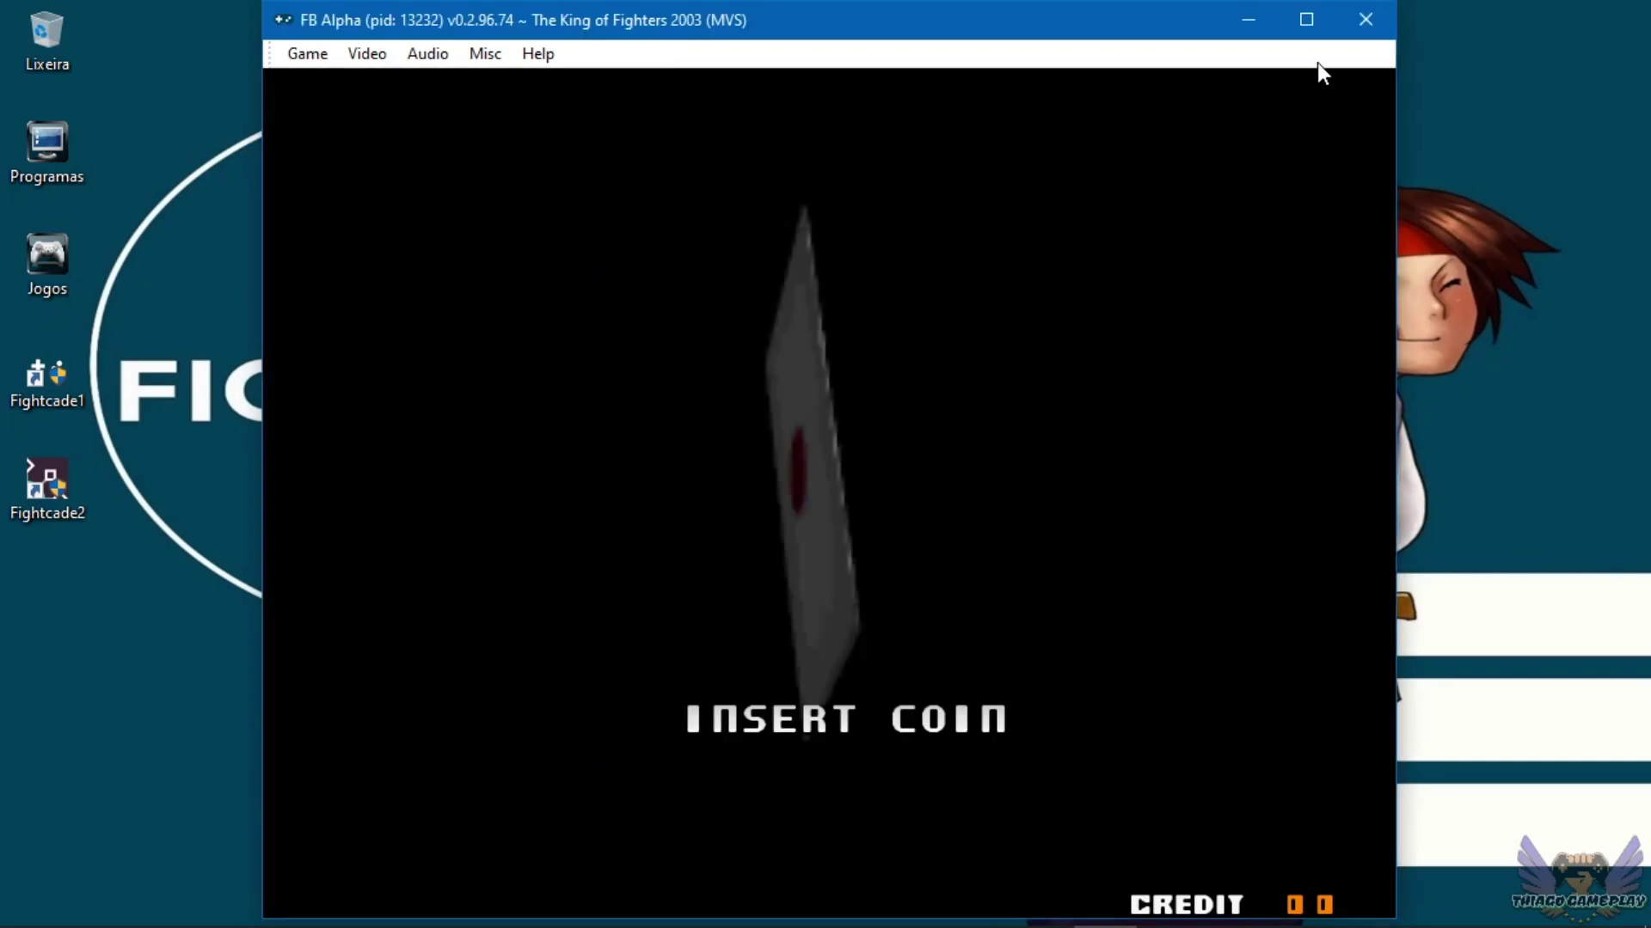
left_click(1361, 20)
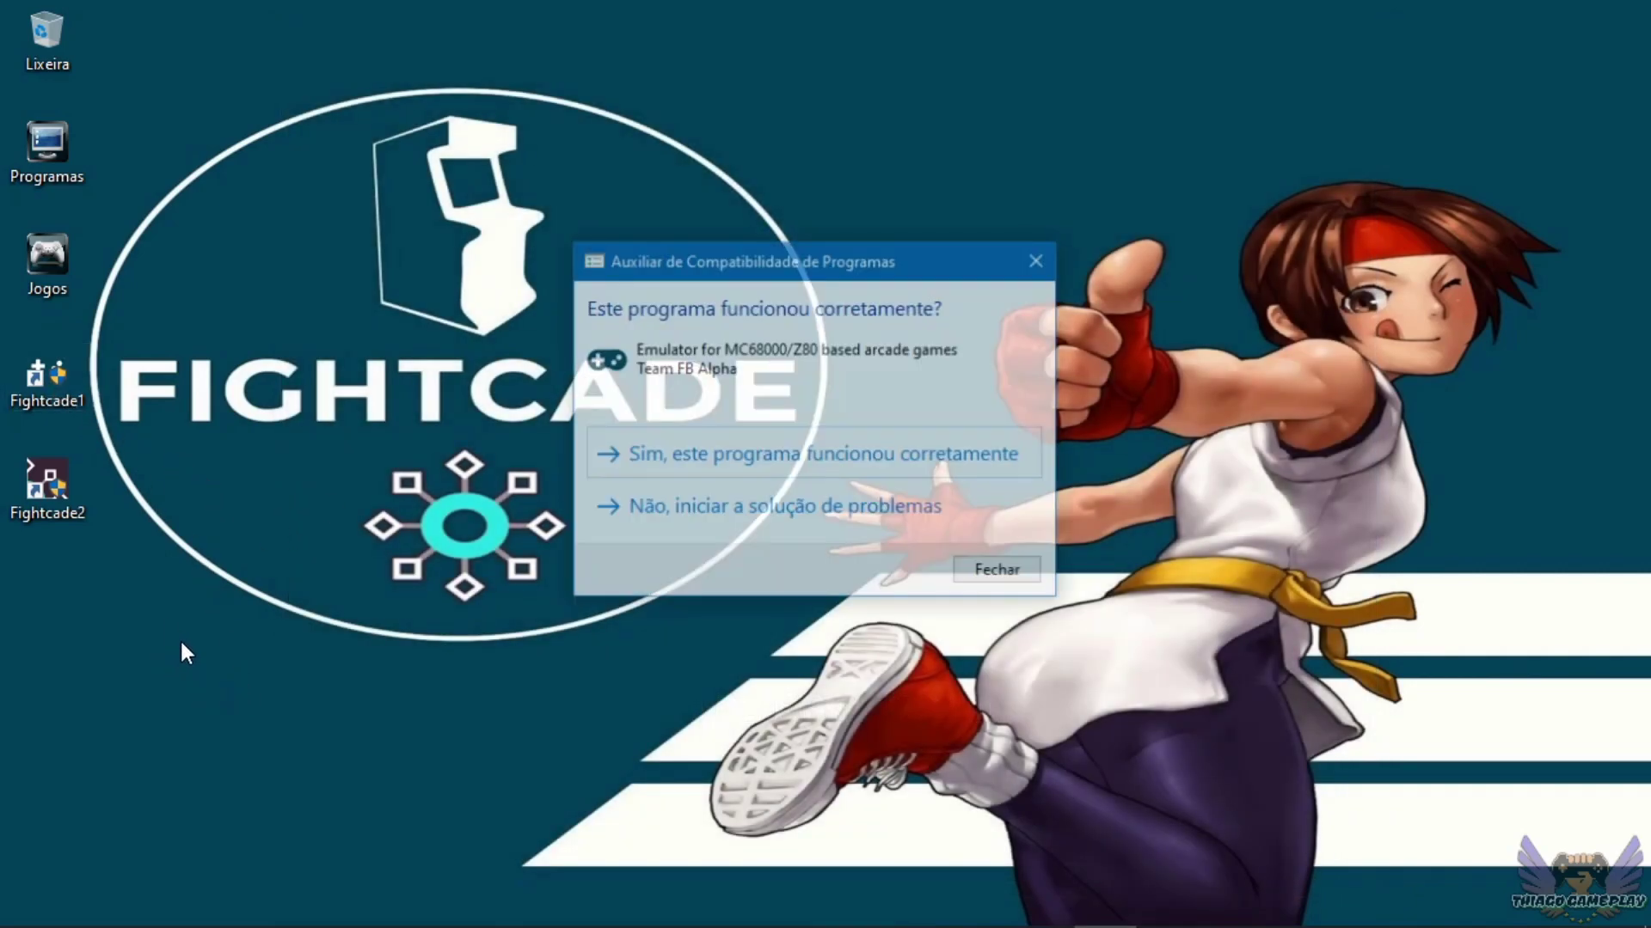
left_click(806, 461)
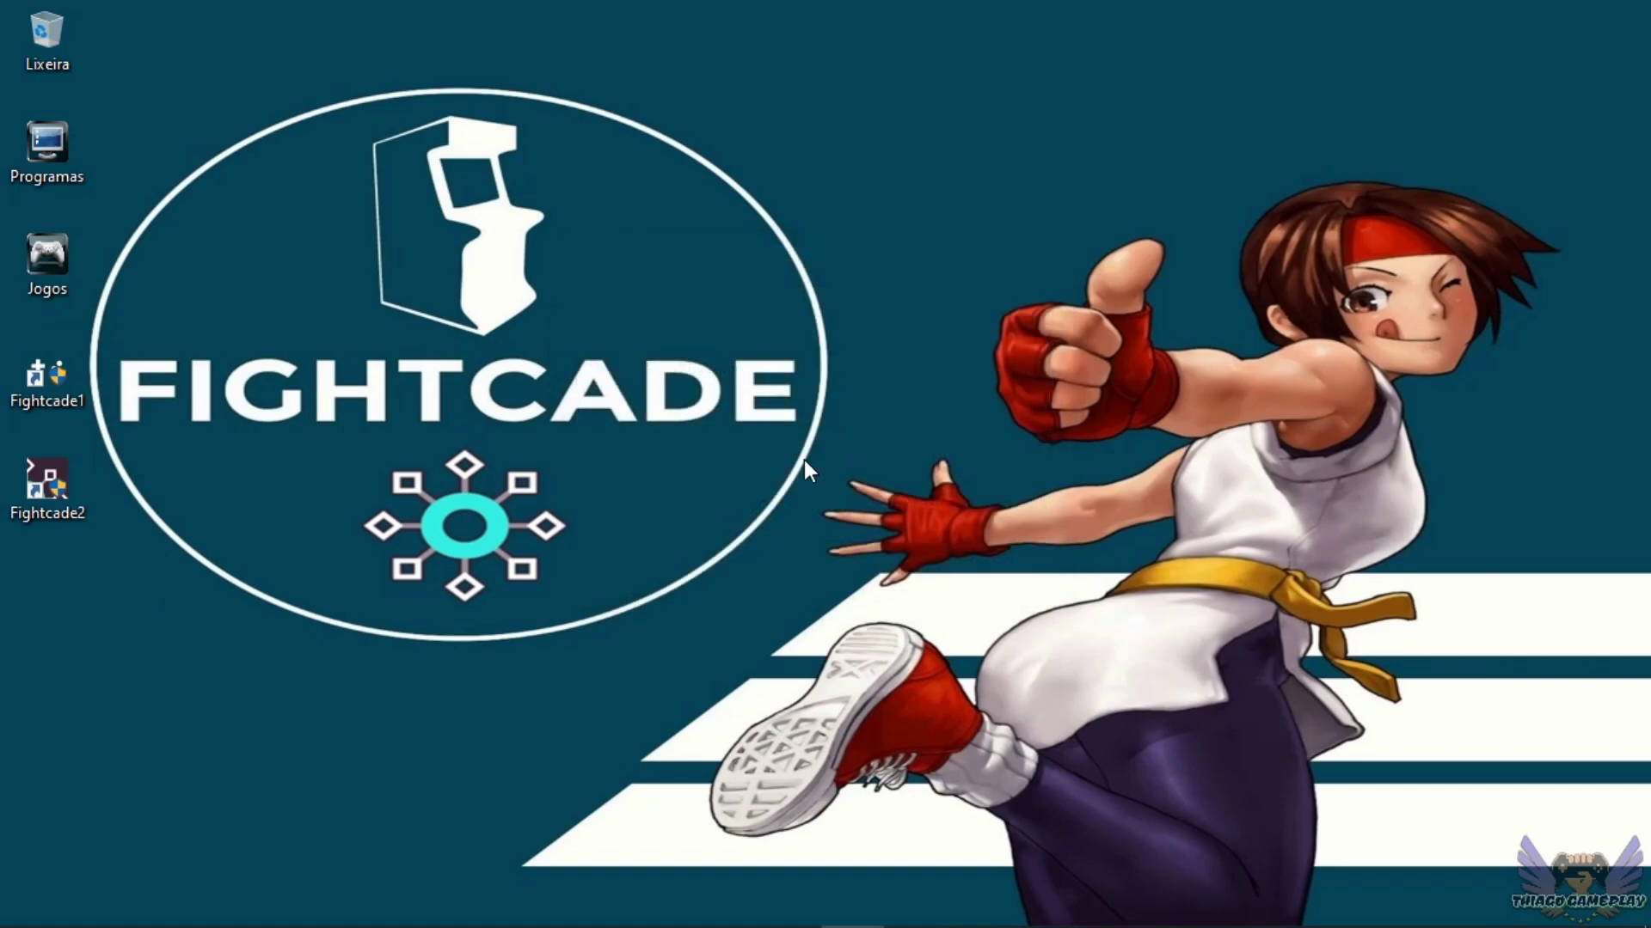
Open the file location of the desktop's Fightcade2 shortcut and go into the emulator\fbneo folder.
right_click(50, 494)
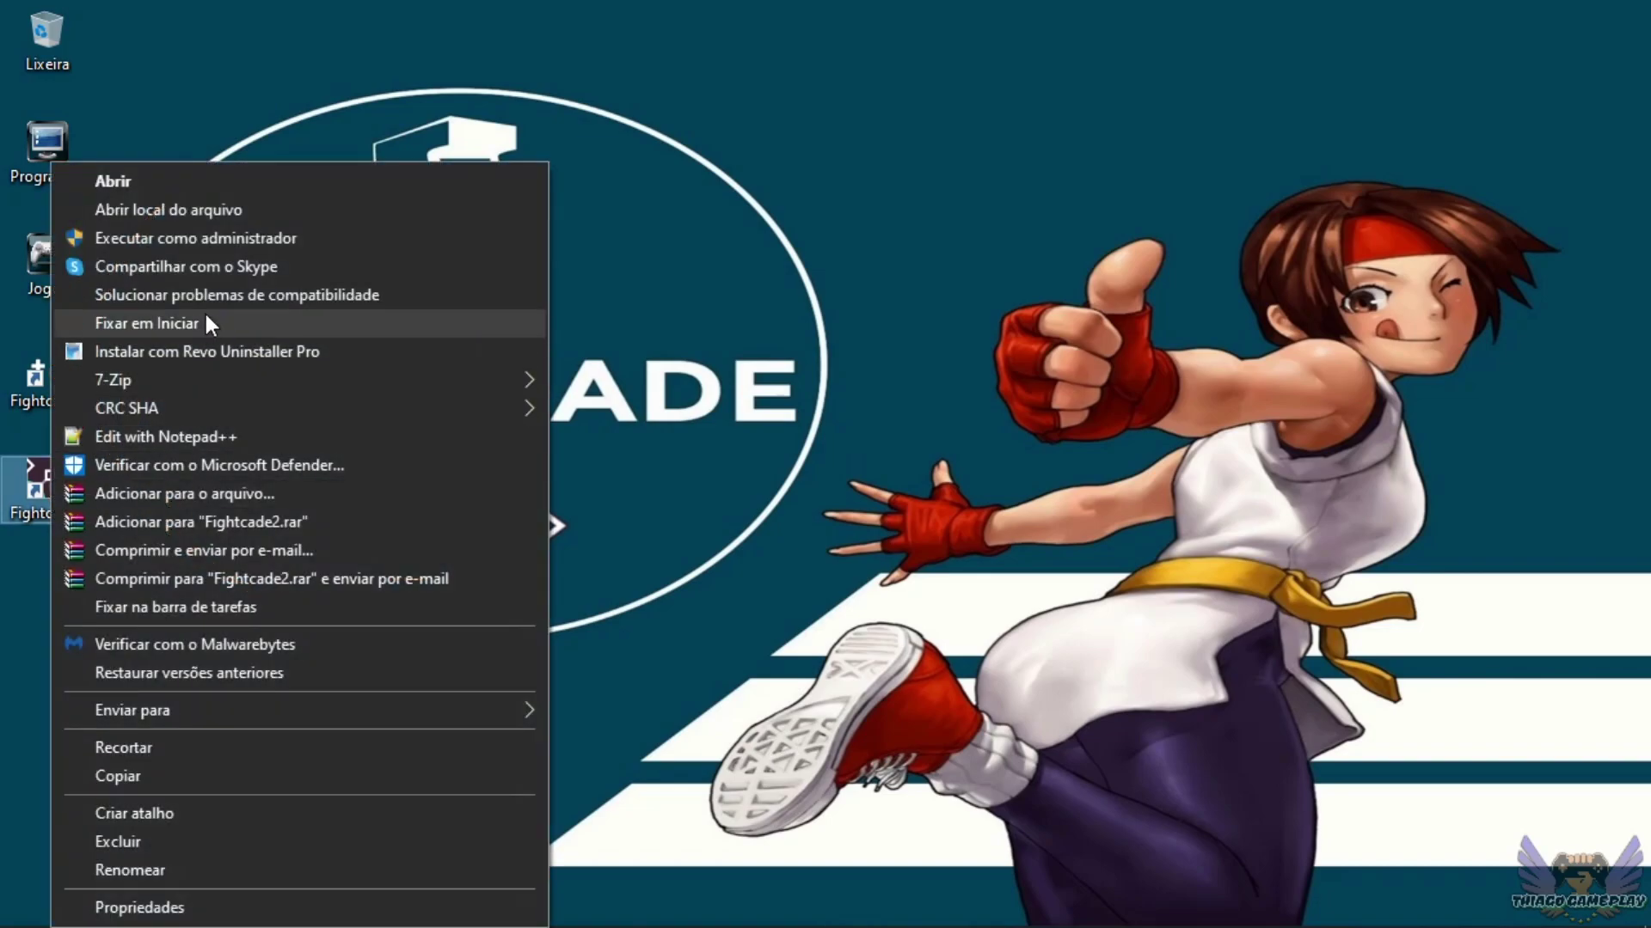
left_click(202, 207)
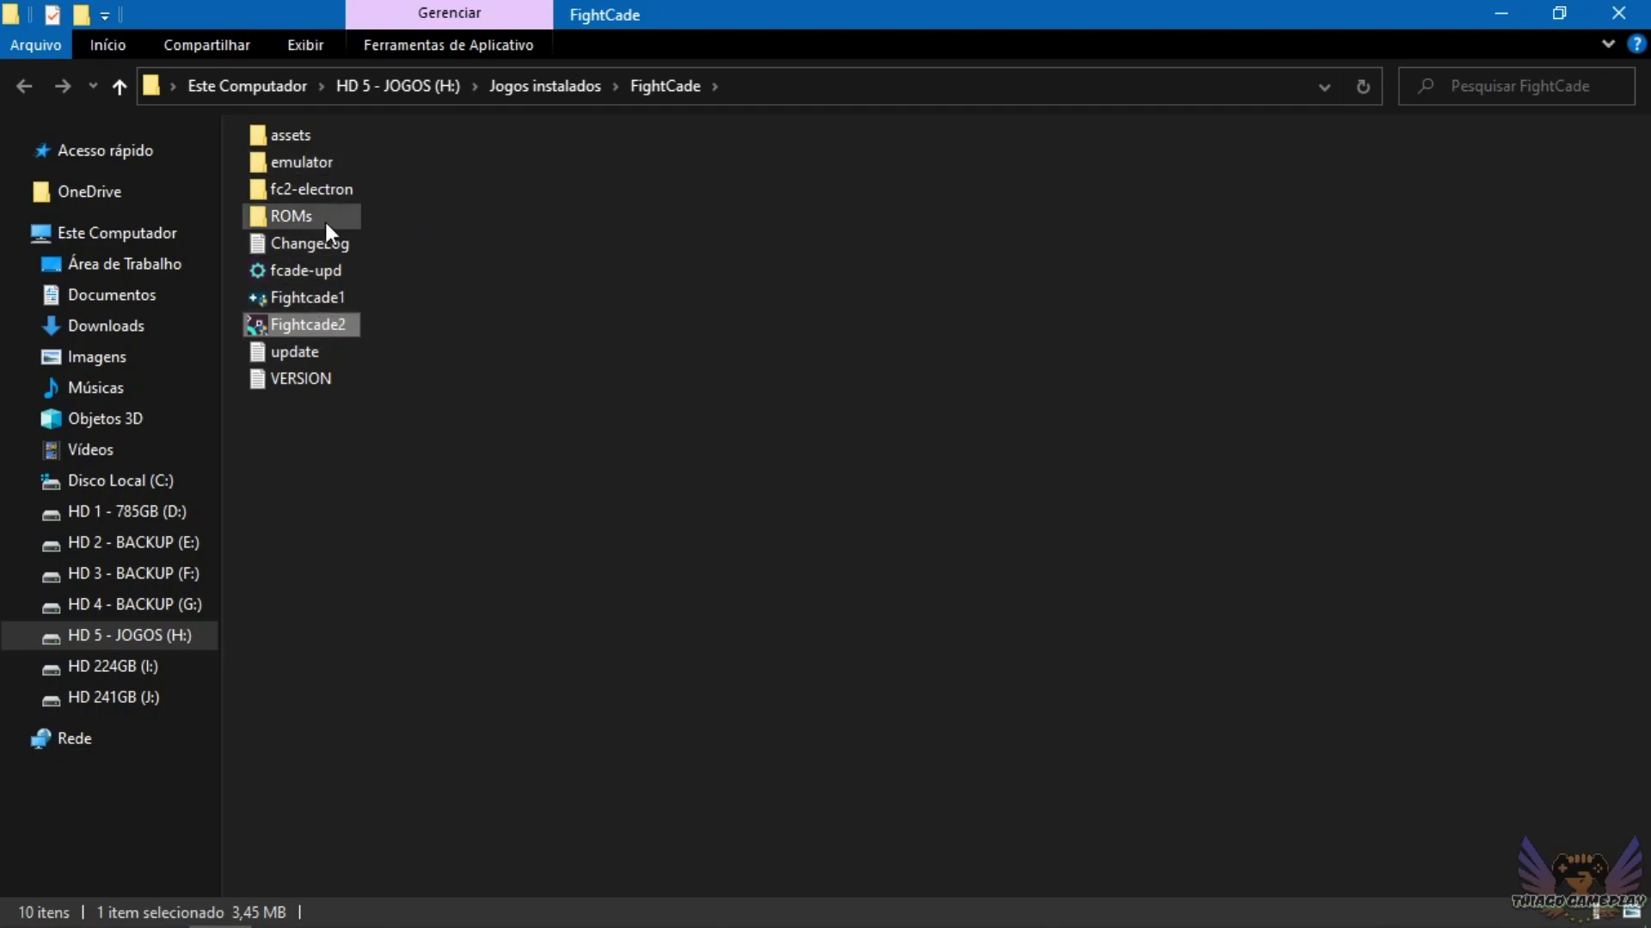
left_click(311, 168)
double_click(310, 165)
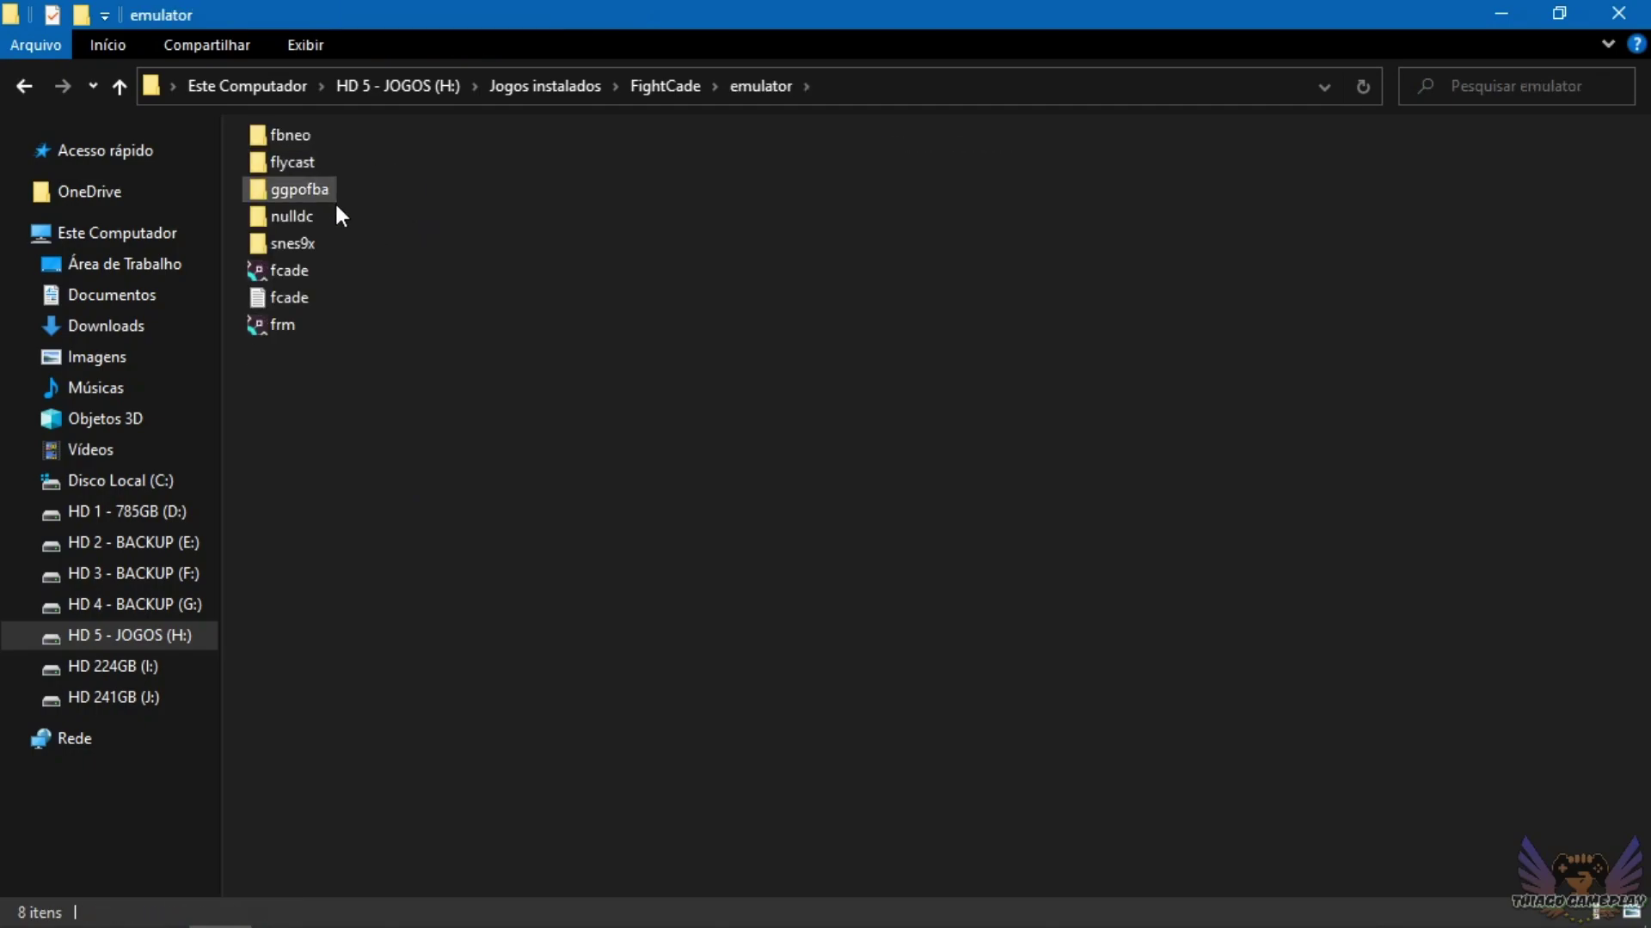
left_click(292, 137)
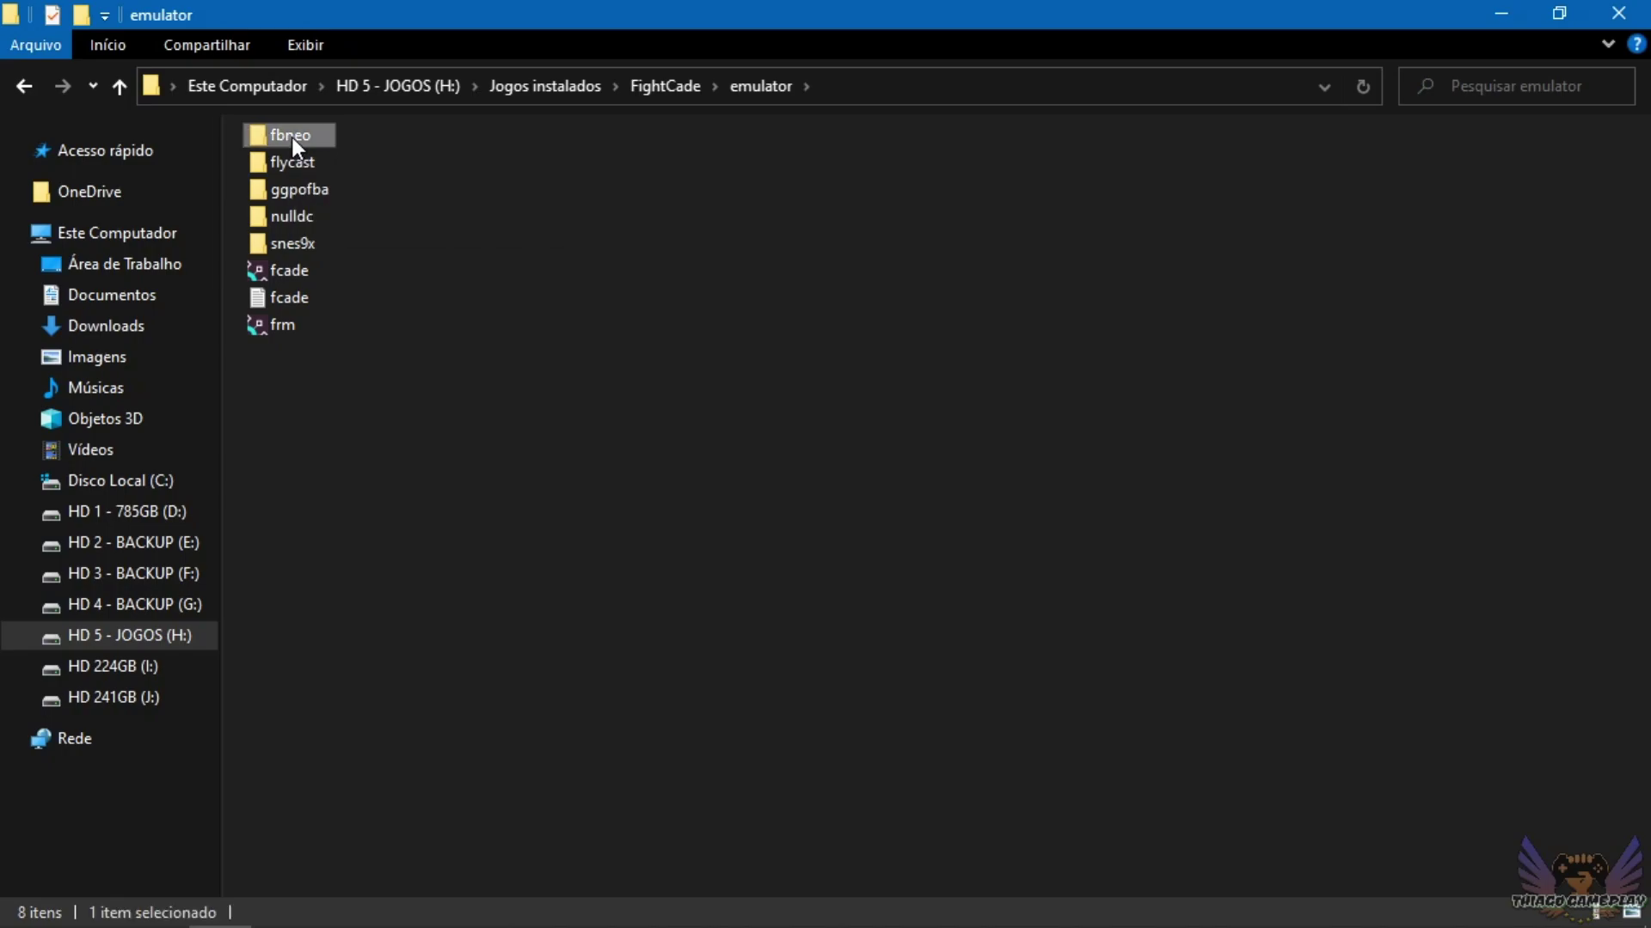
double_click(291, 137)
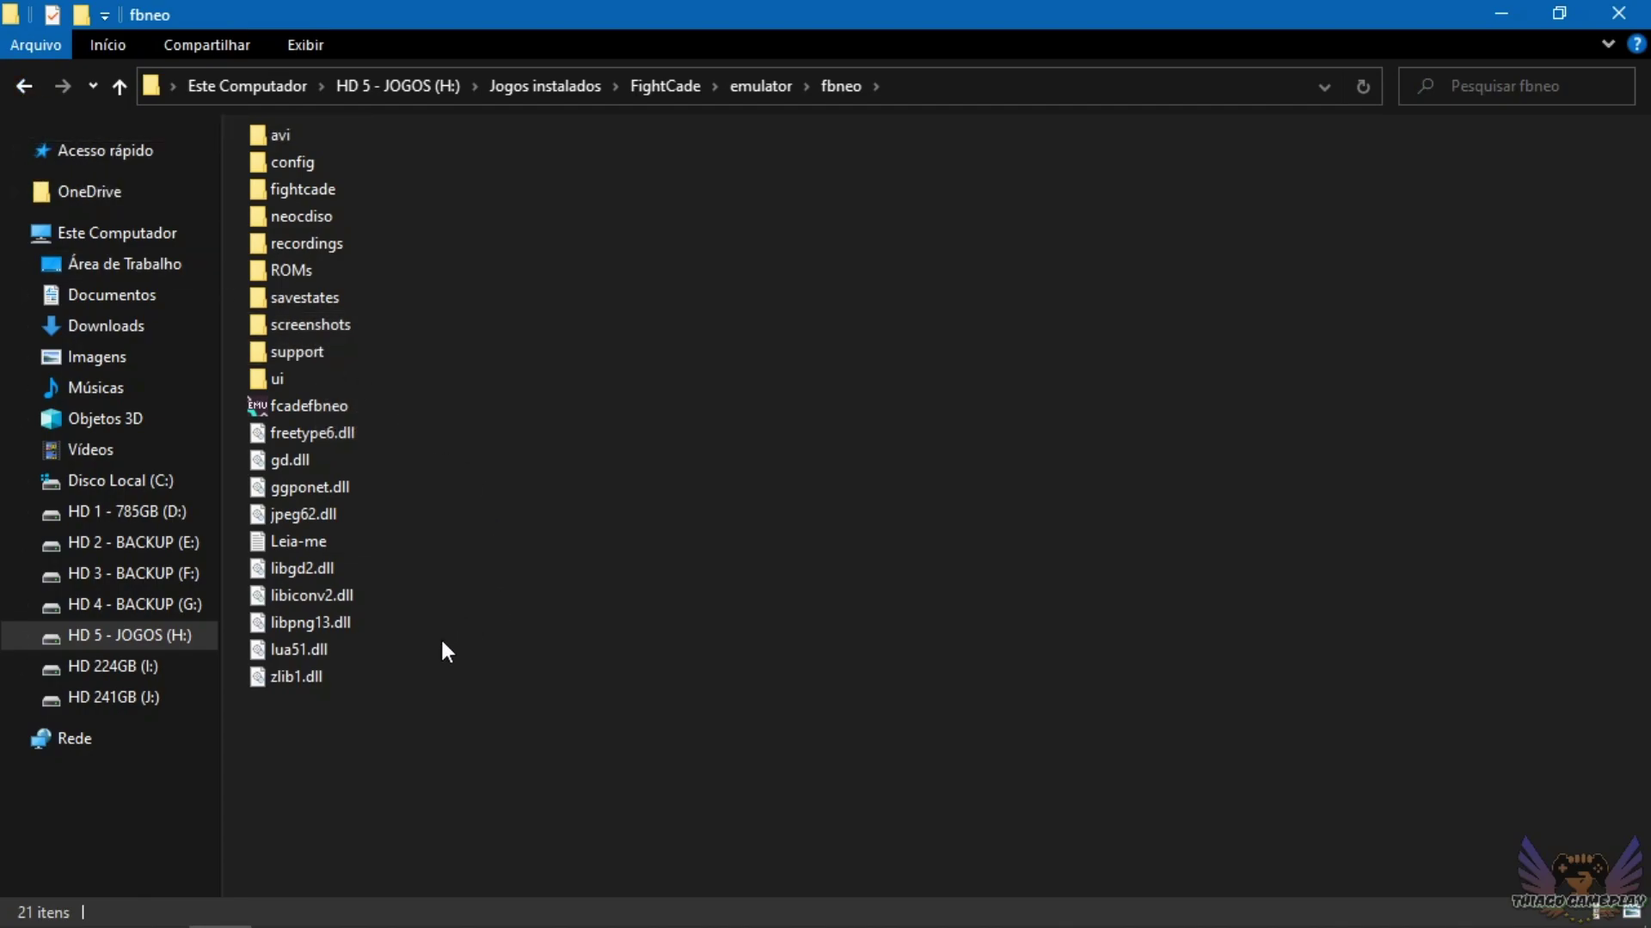
Read the list of ROM paths #20 to #7 in the Leia-me text file and close it.
double_click(302, 543)
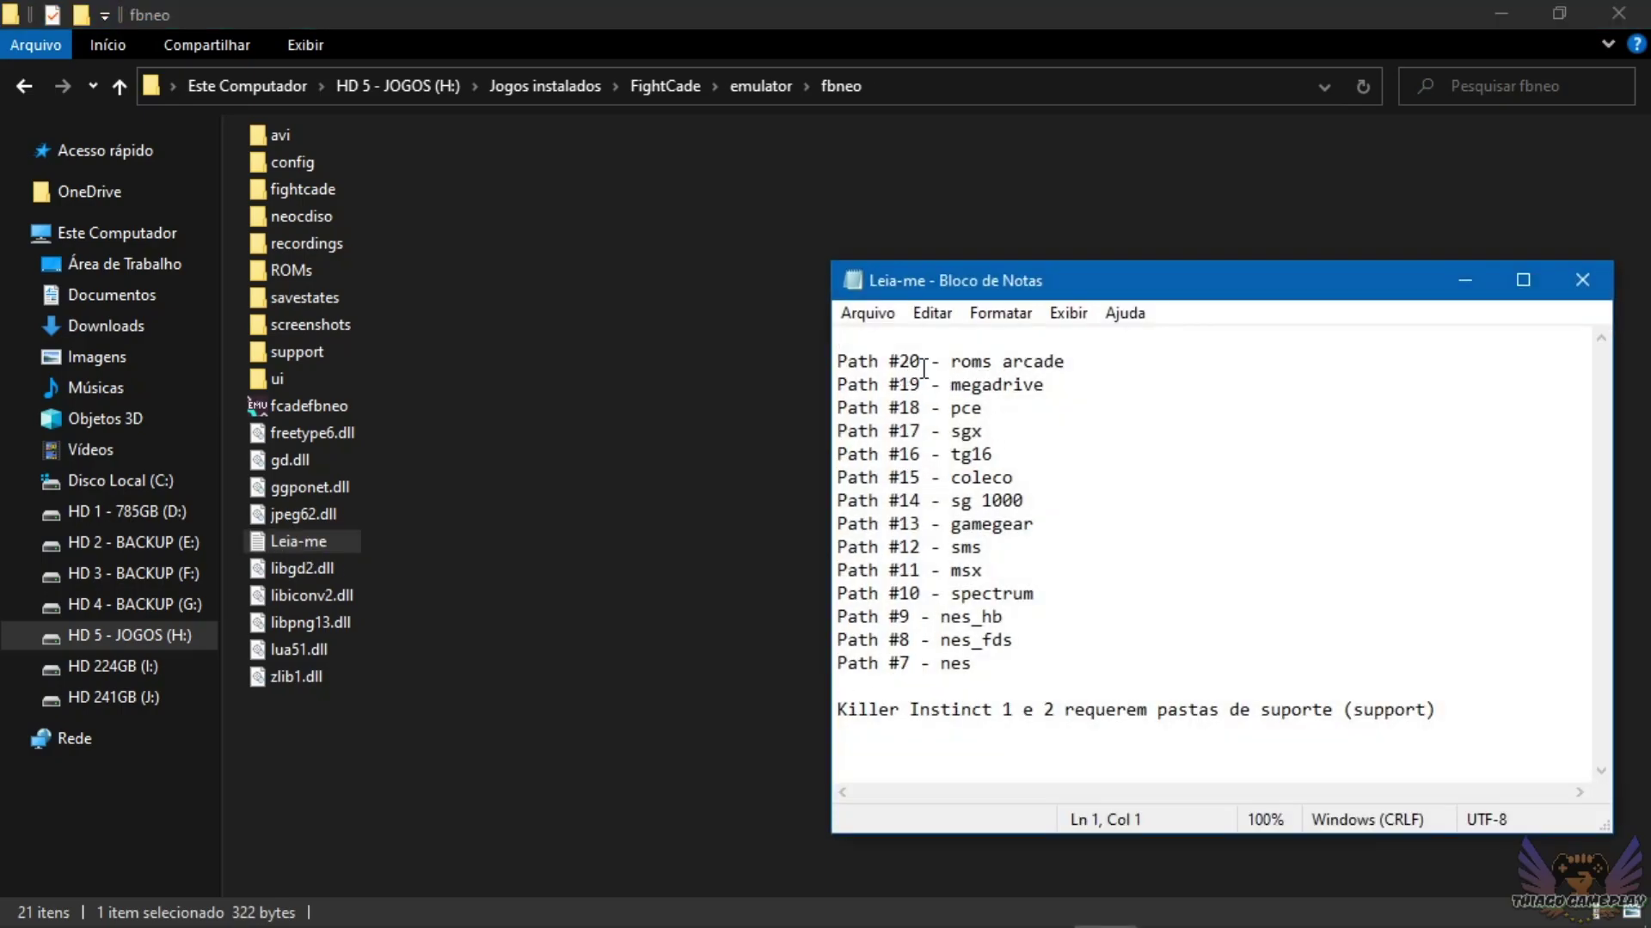
left_click_drag(1101, 369, 991, 365)
left_click_drag(837, 385, 1120, 660)
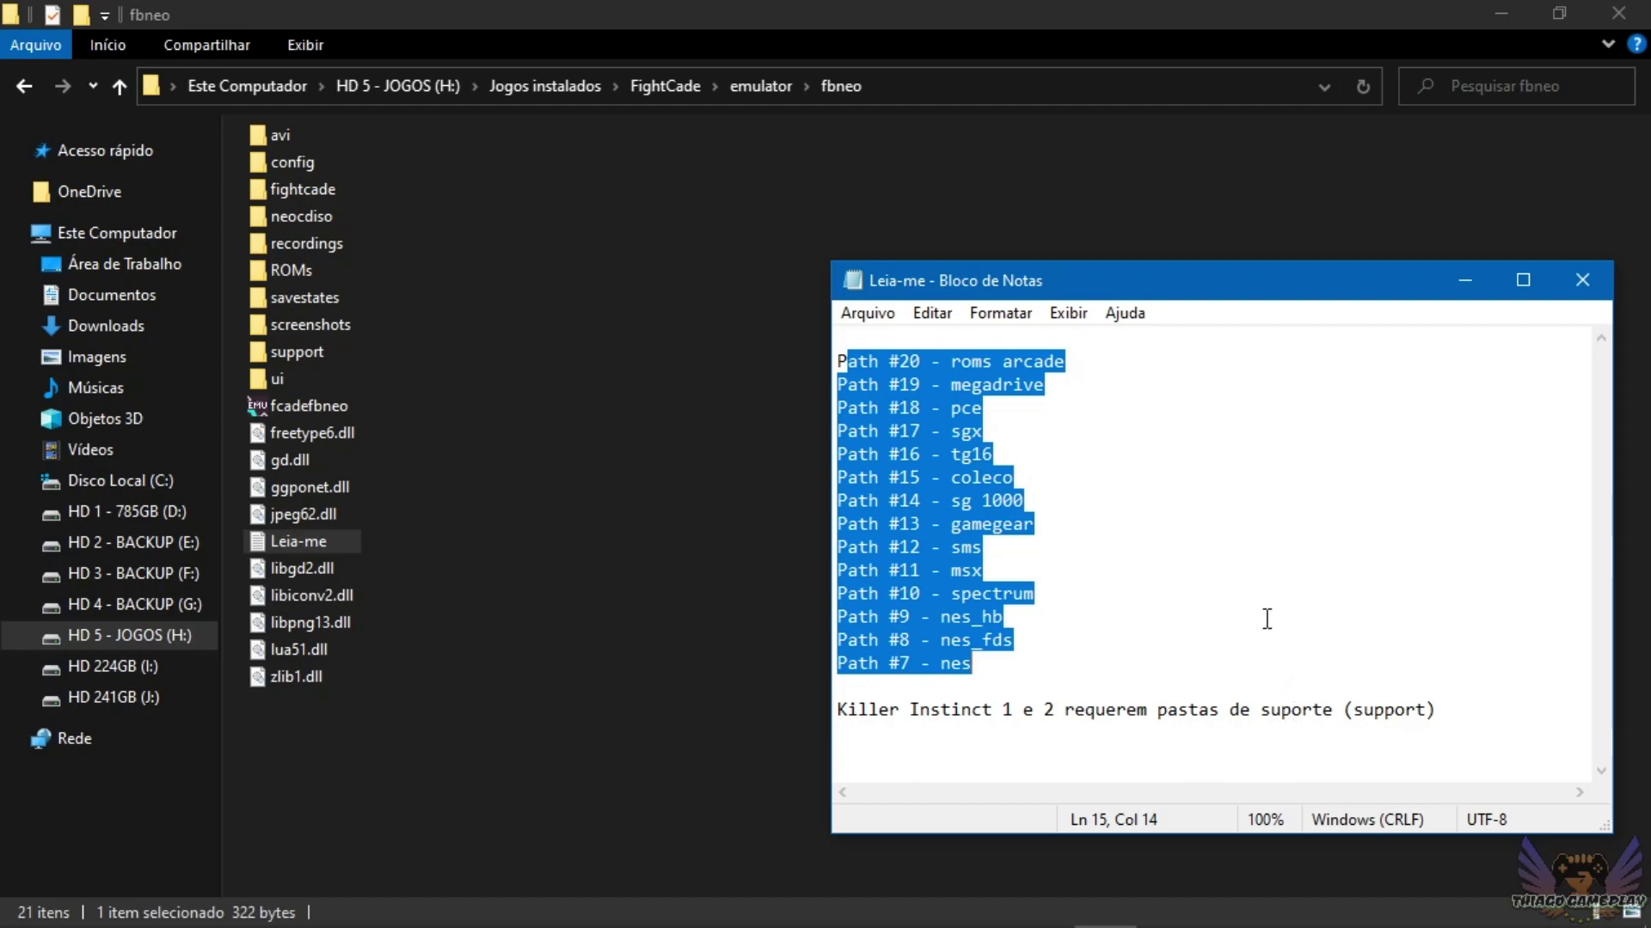
left_click(1582, 280)
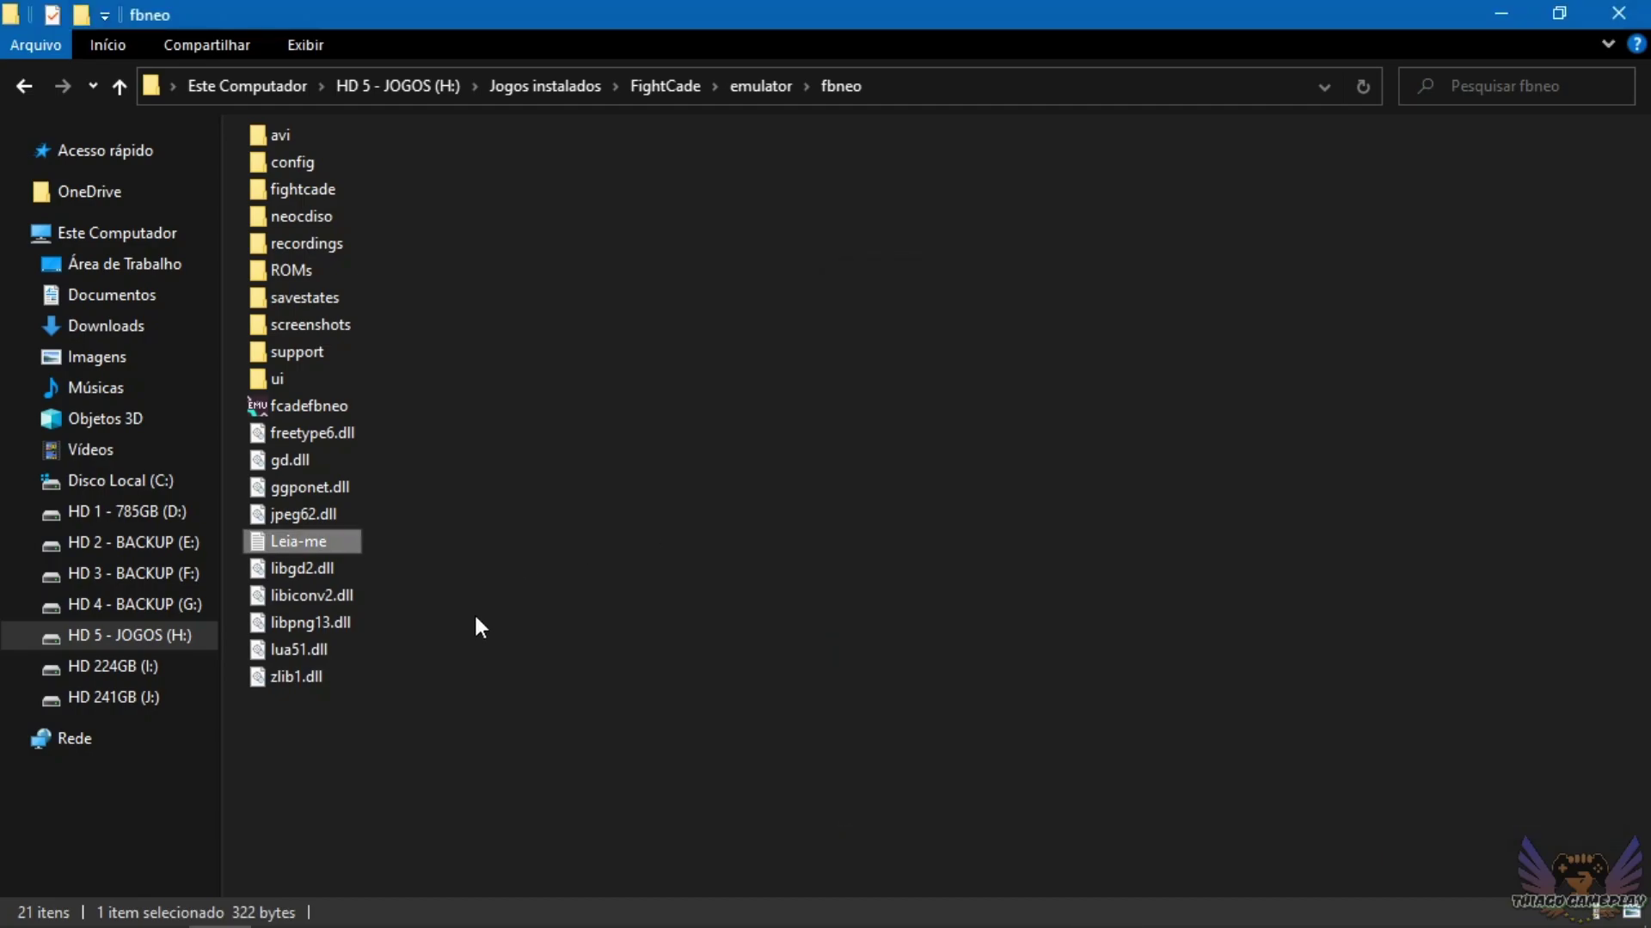
Inspect the contents of the flycast folder and the snes9x ROMs folder, and return to the main FightCade folder.
left_click(23, 86)
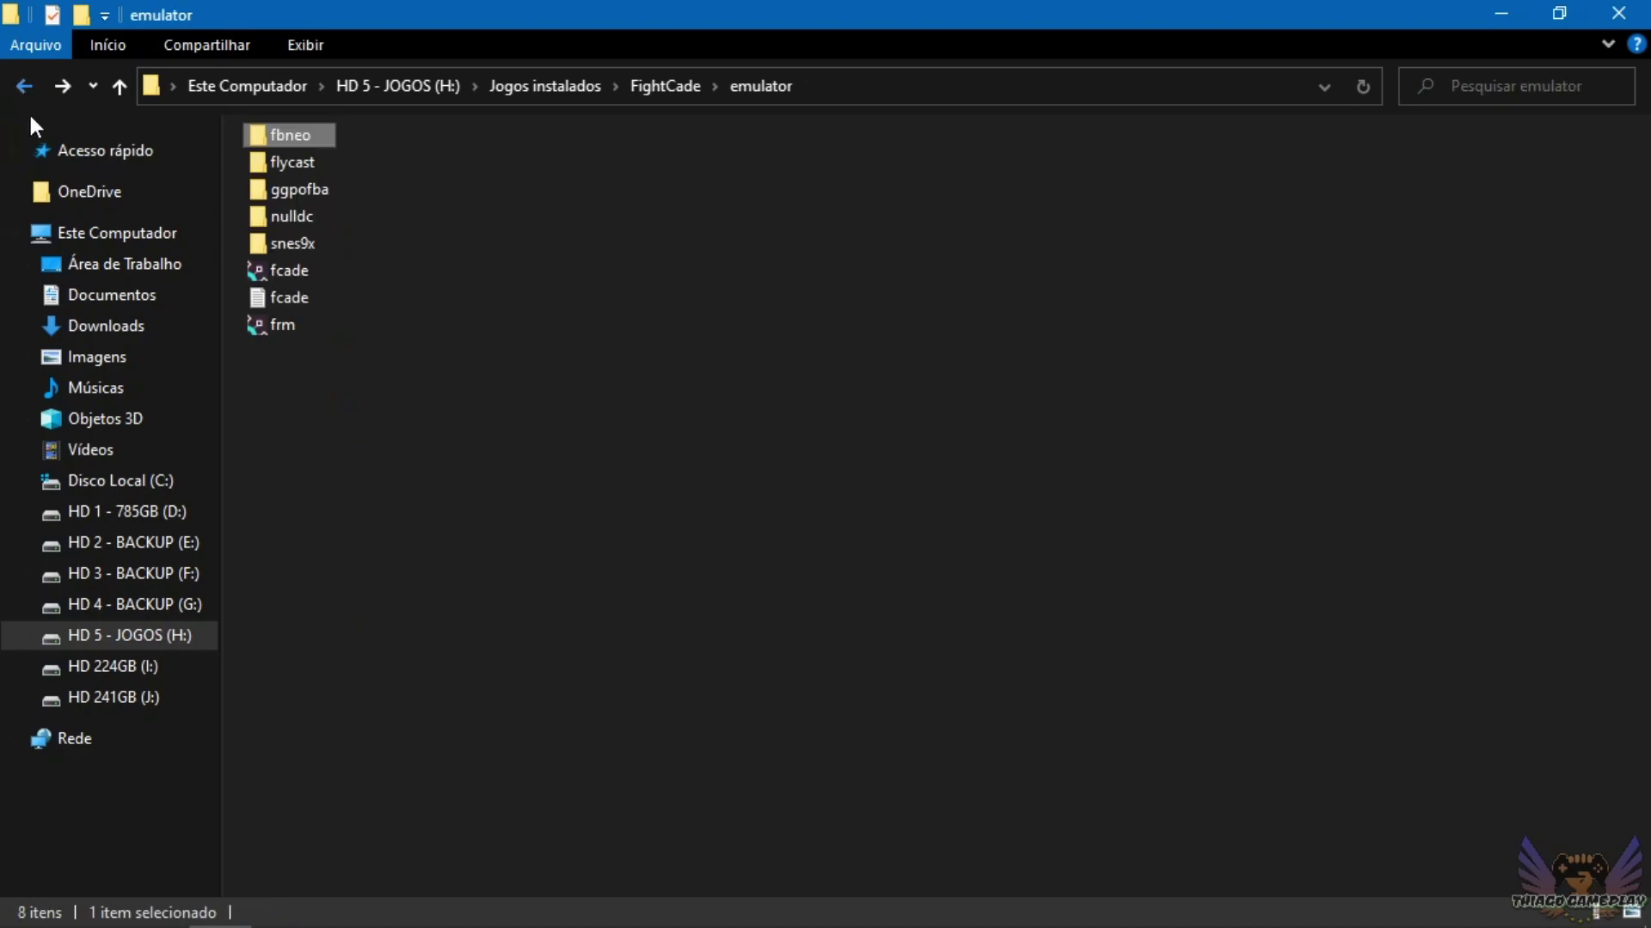
double_click(300, 165)
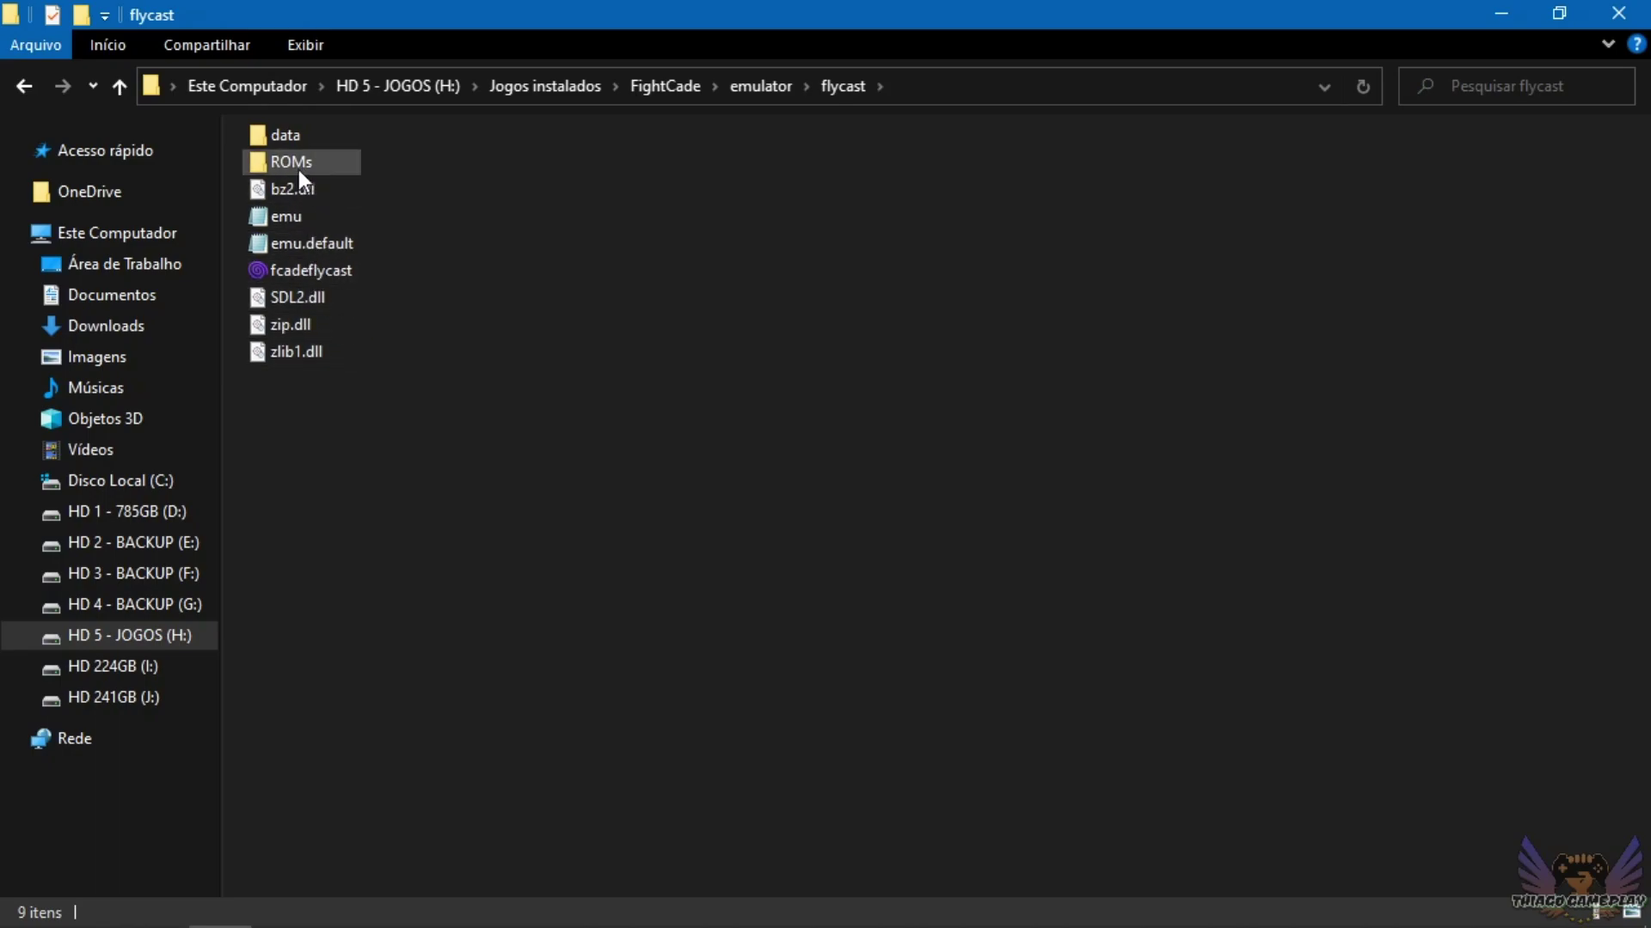
left_click(23, 86)
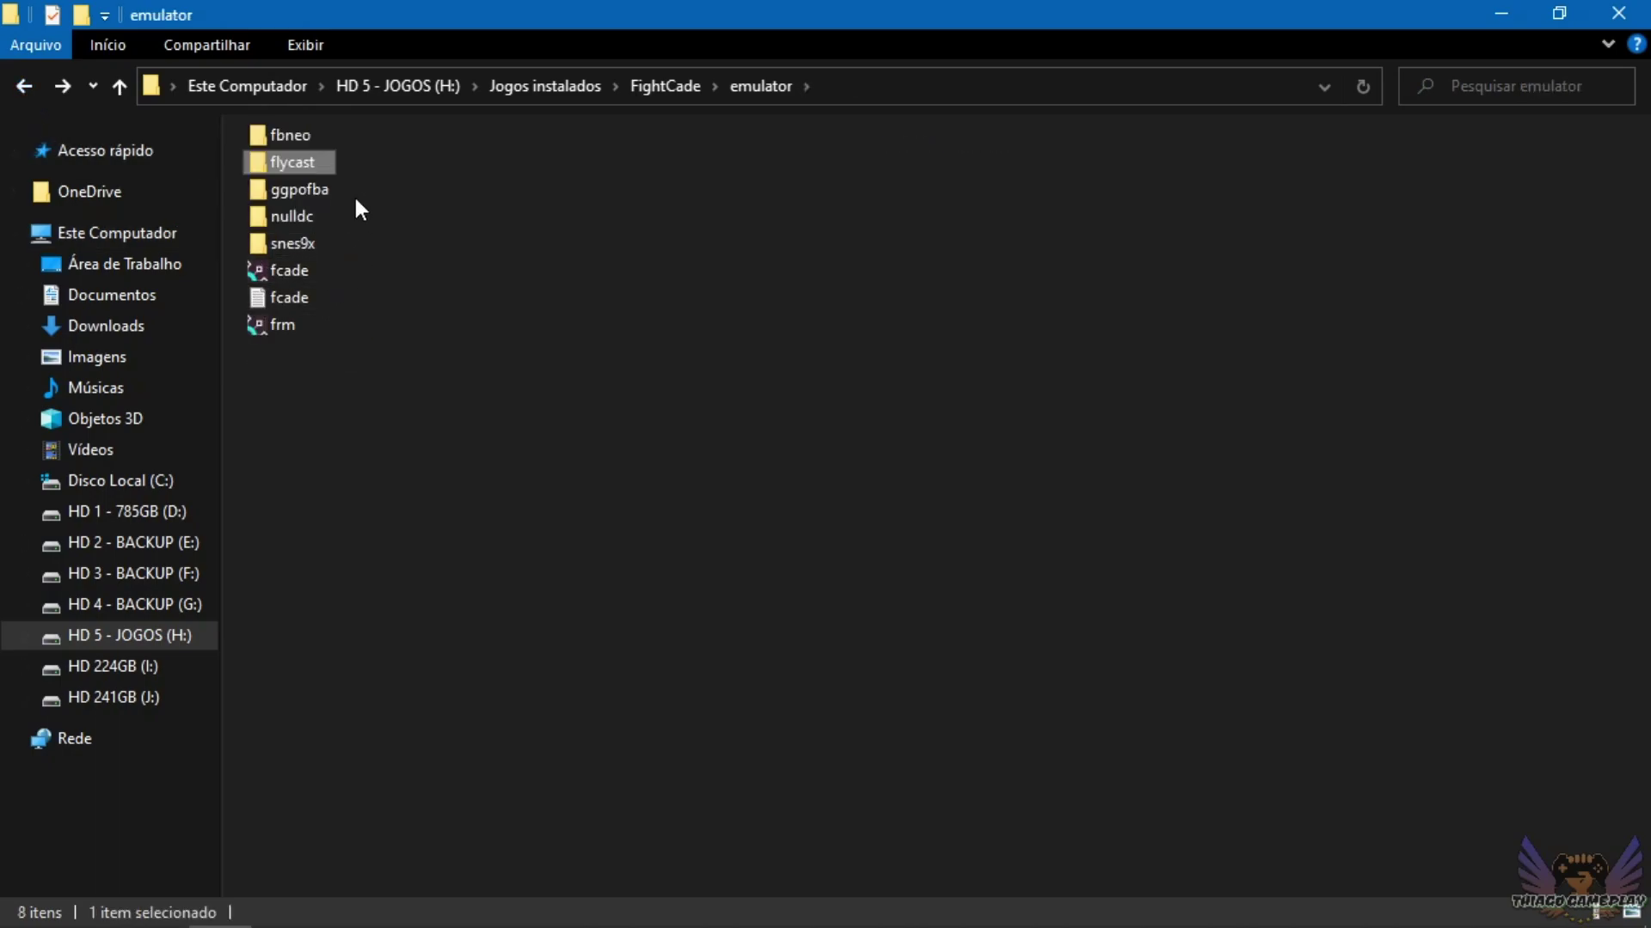
double_click(292, 243)
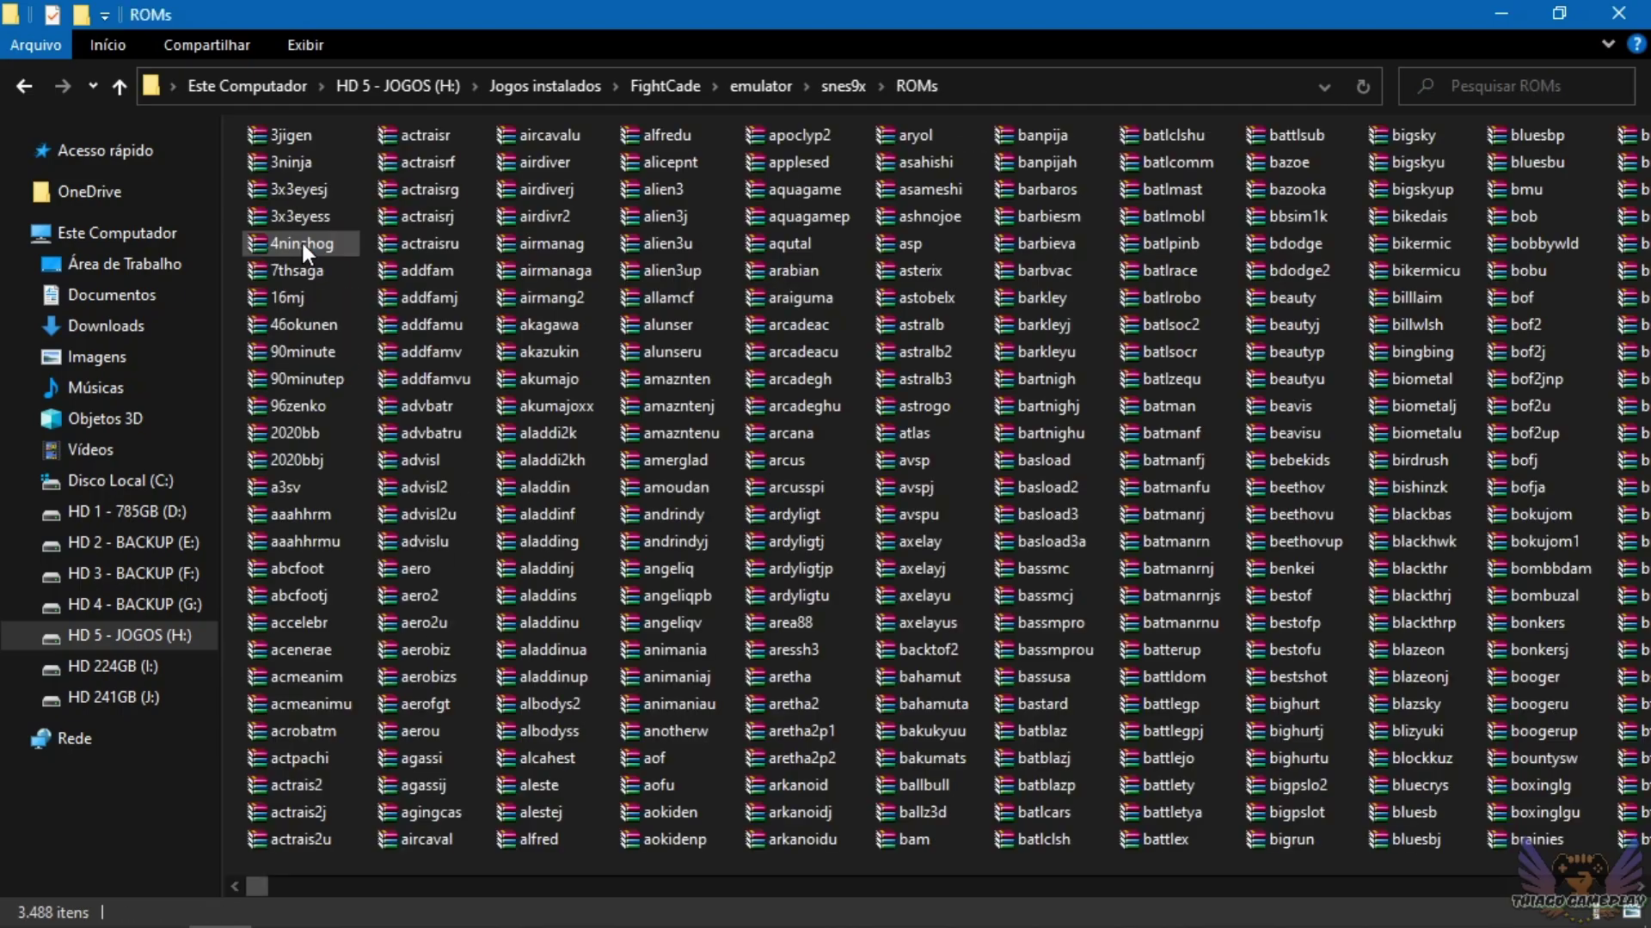
left_click(31, 86)
left_click(30, 86)
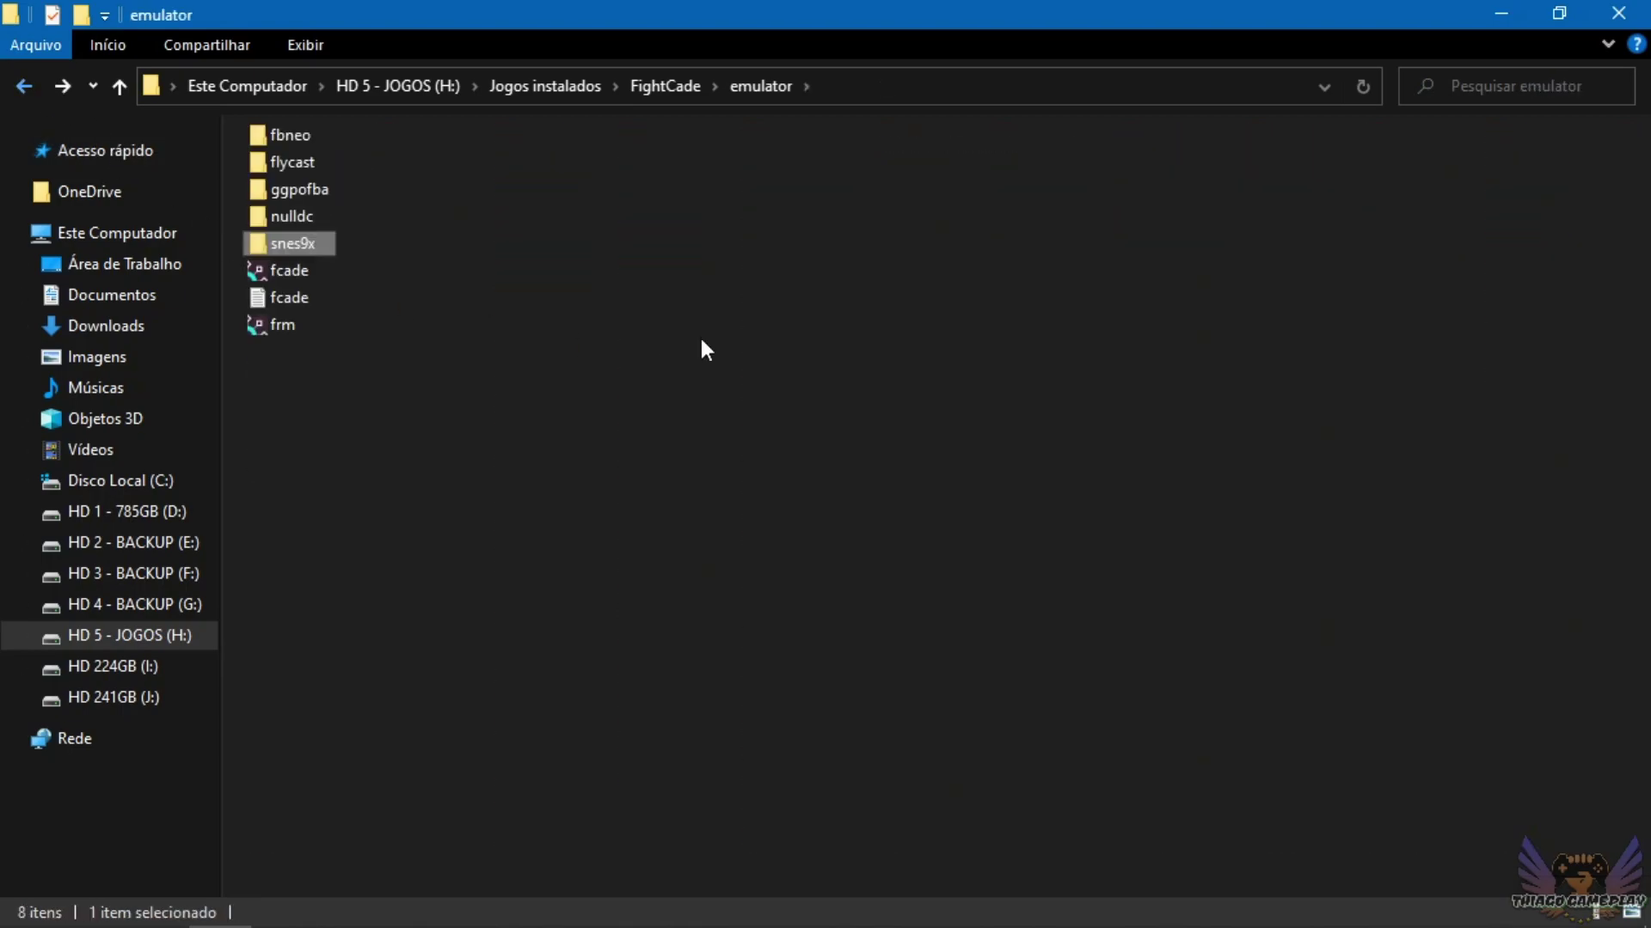
left_click(27, 88)
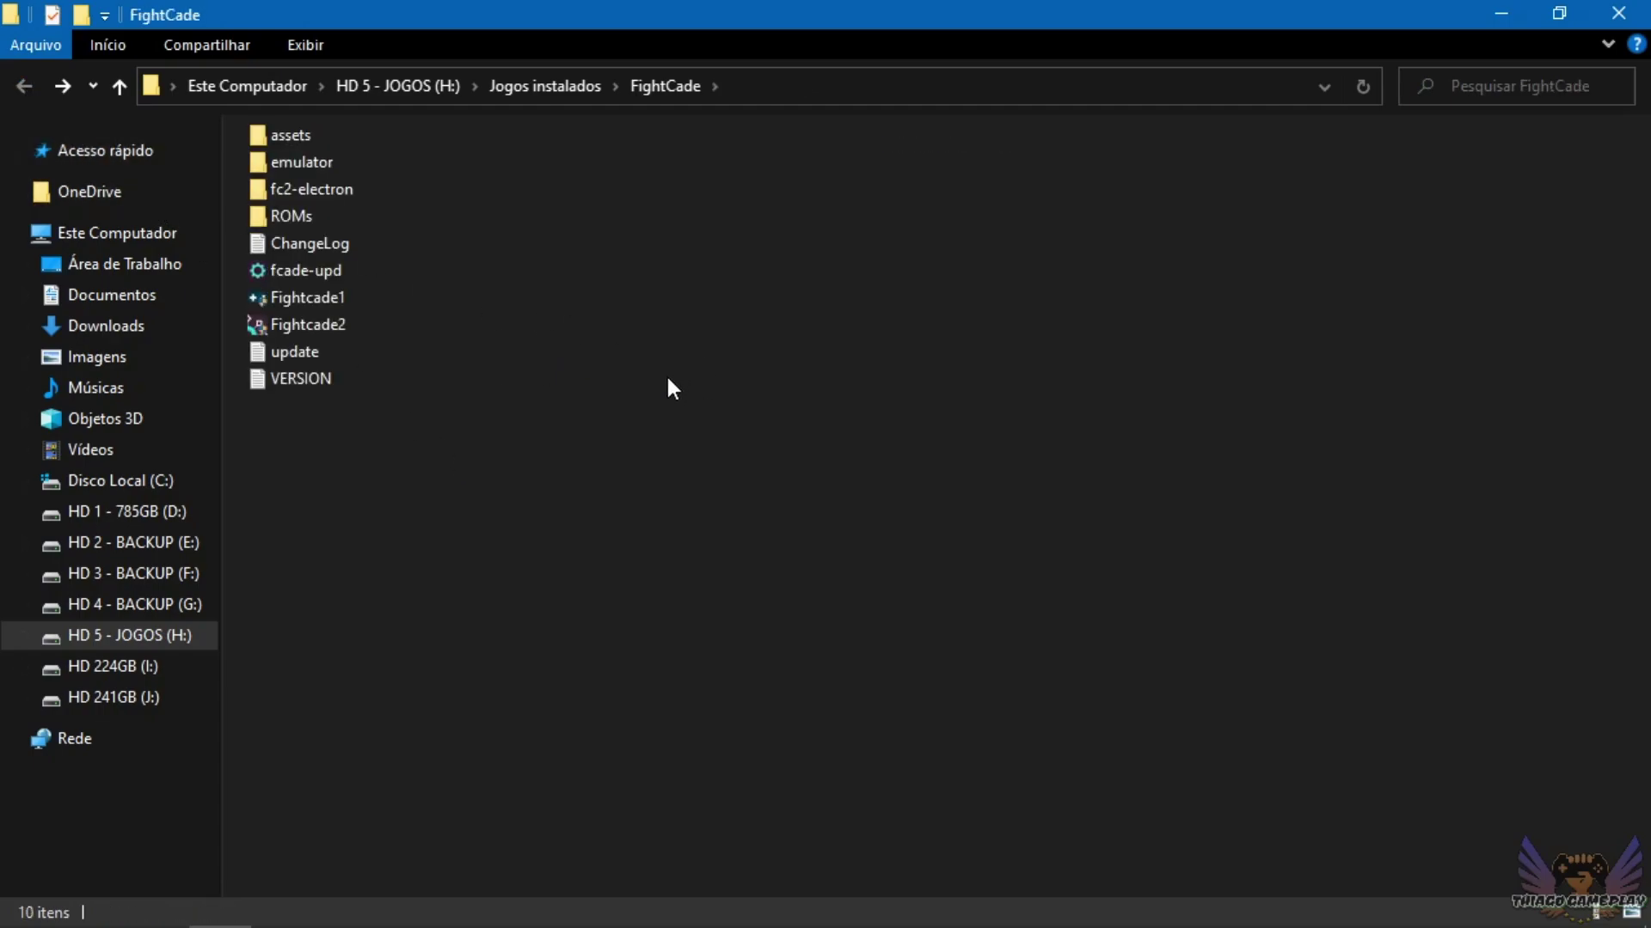
Go back into the emulator\fbneo folder.
double_click(301, 162)
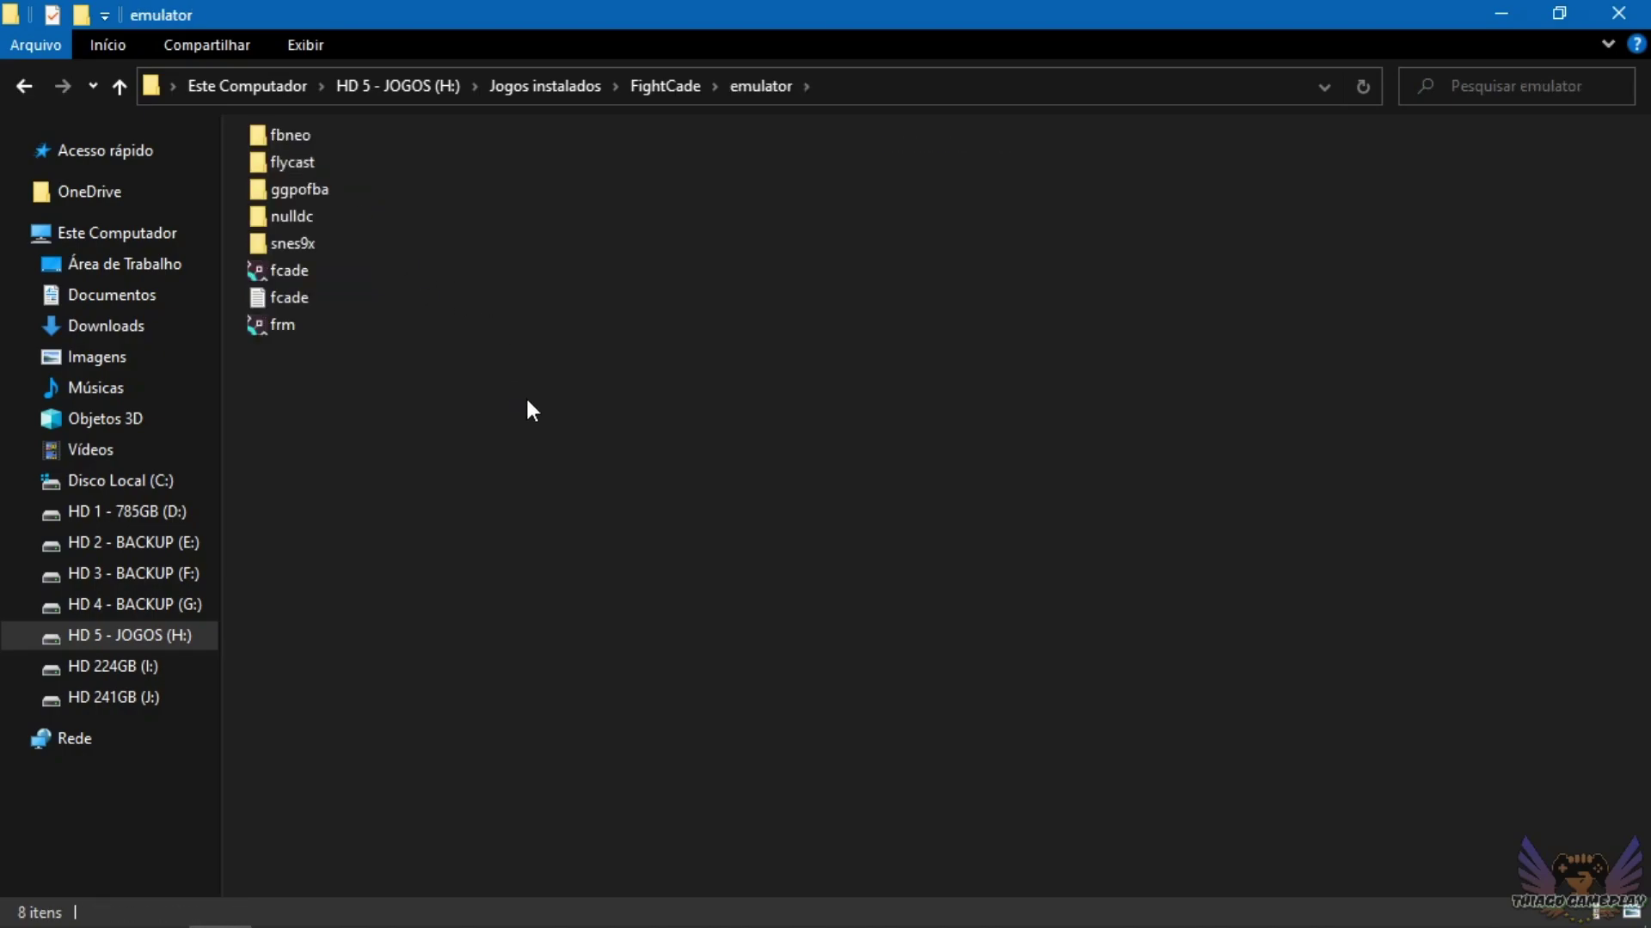
left_click(303, 135)
double_click(302, 135)
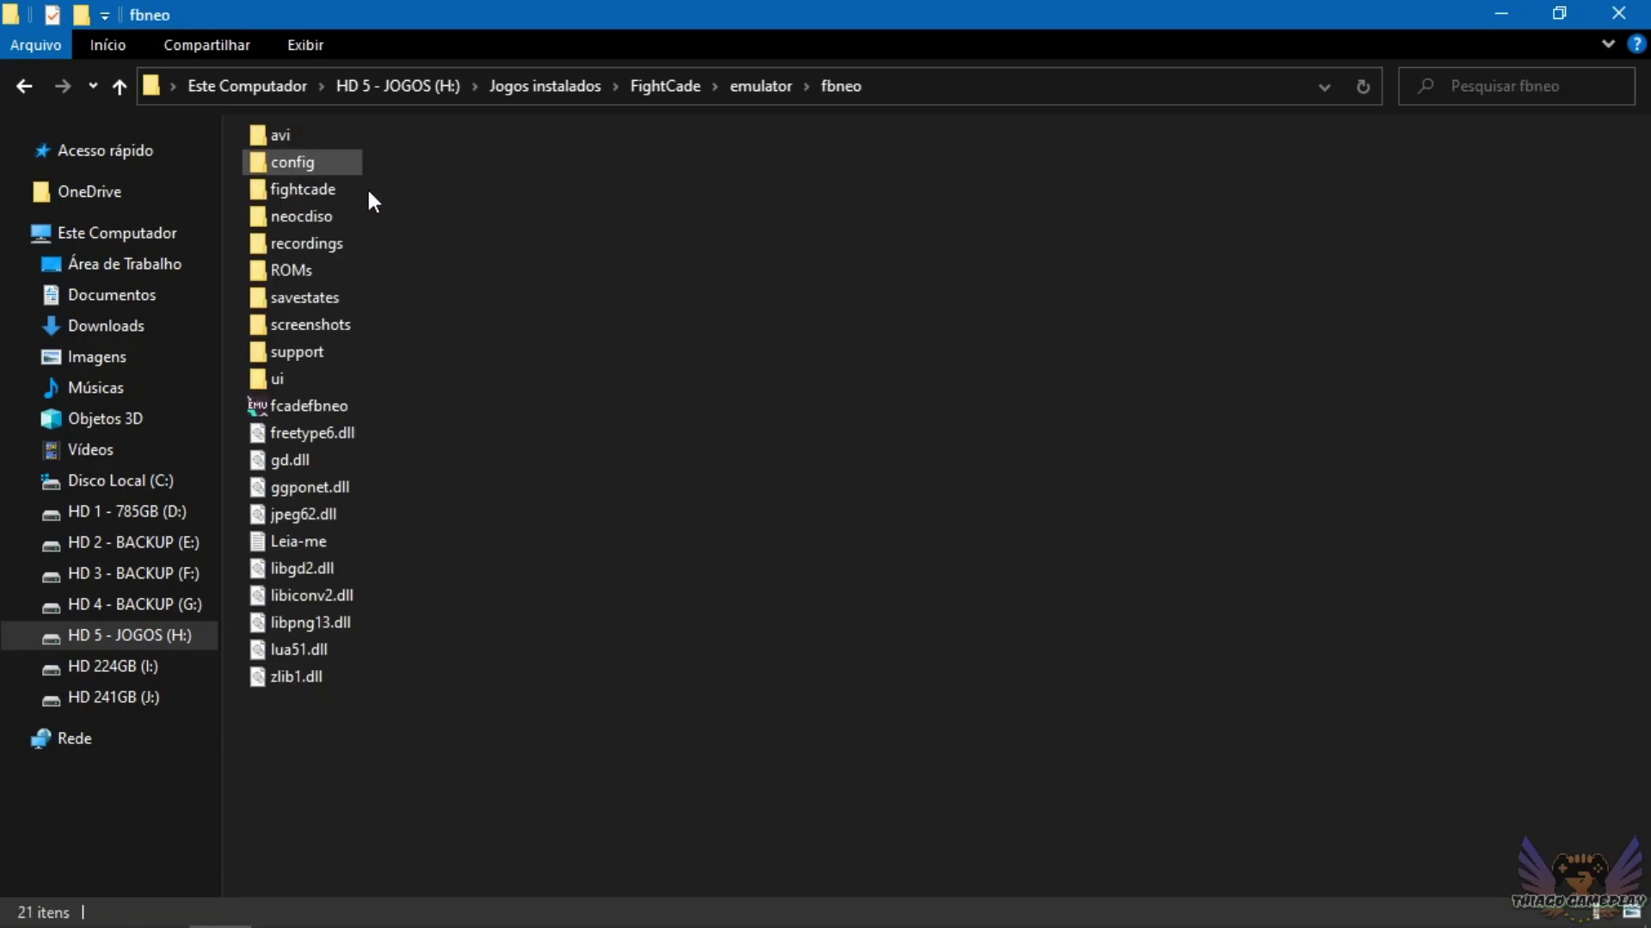
Check the compatibility properties of fcadefbneo, including the option to run it as administrator, and close them.
right_click(312, 400)
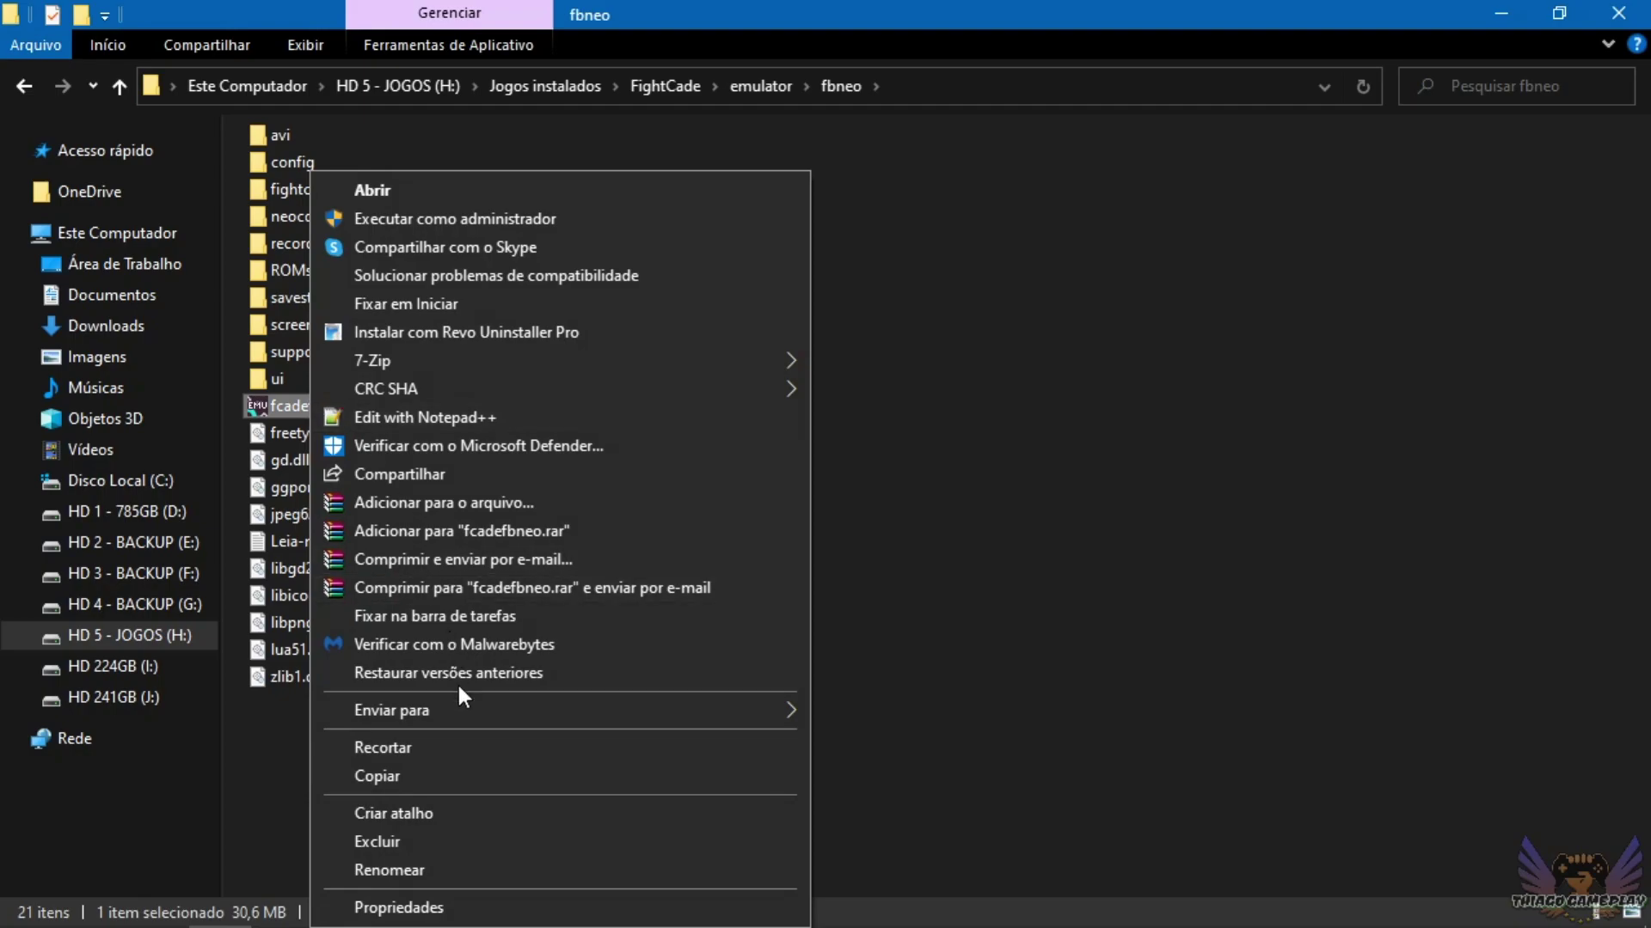
left_click(486, 907)
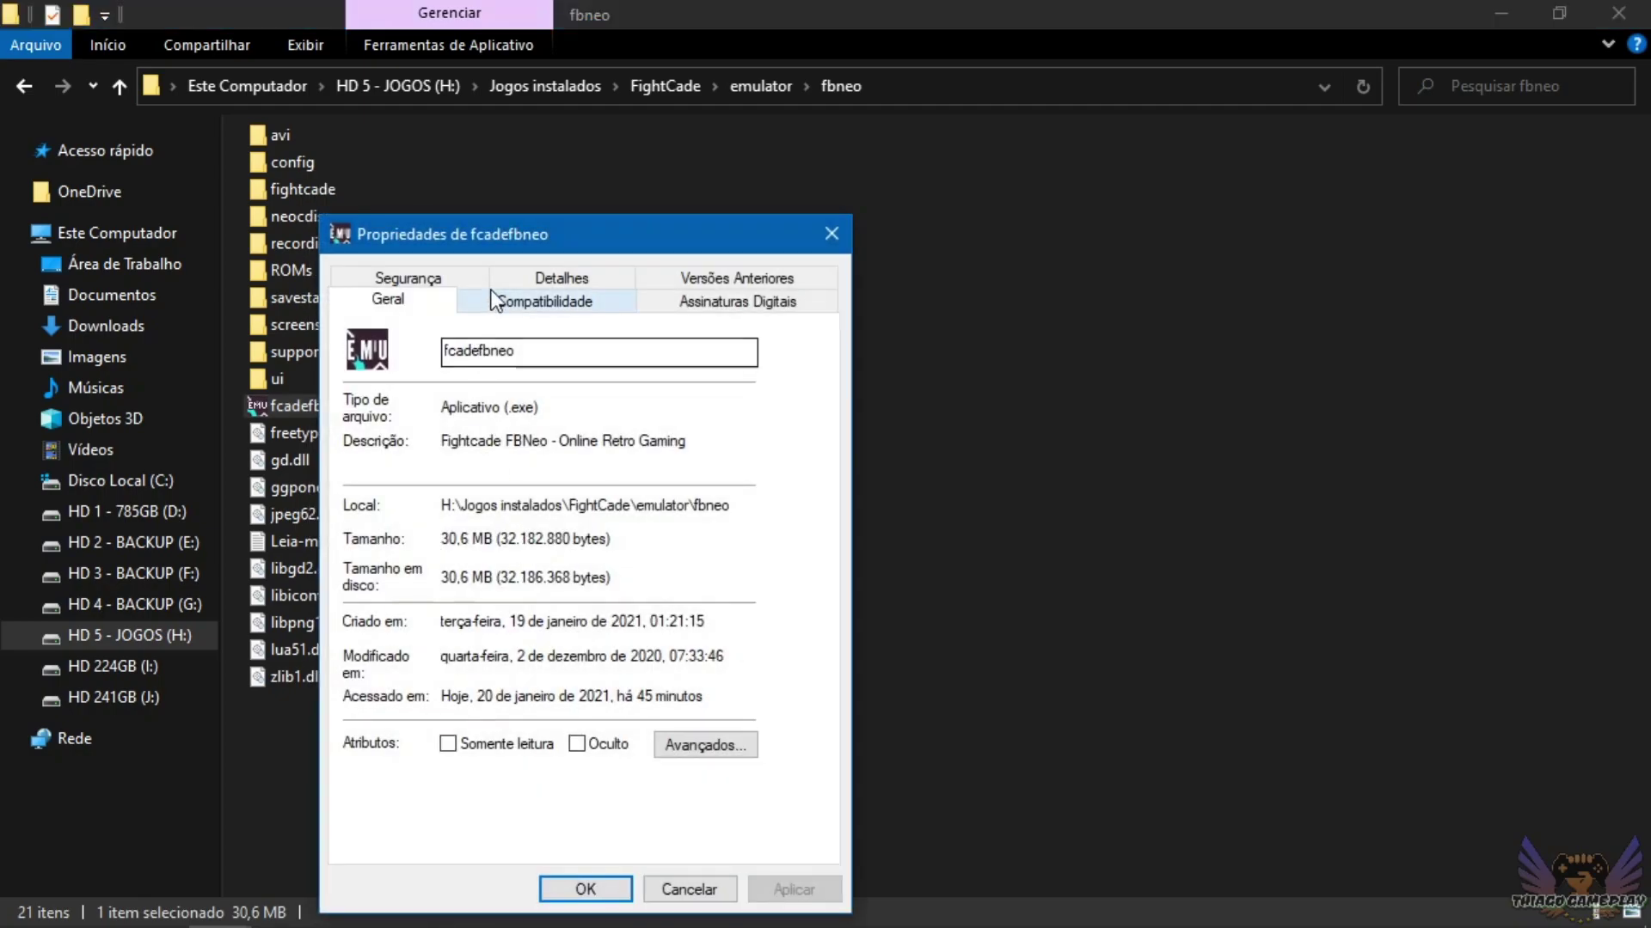
left_click(530, 302)
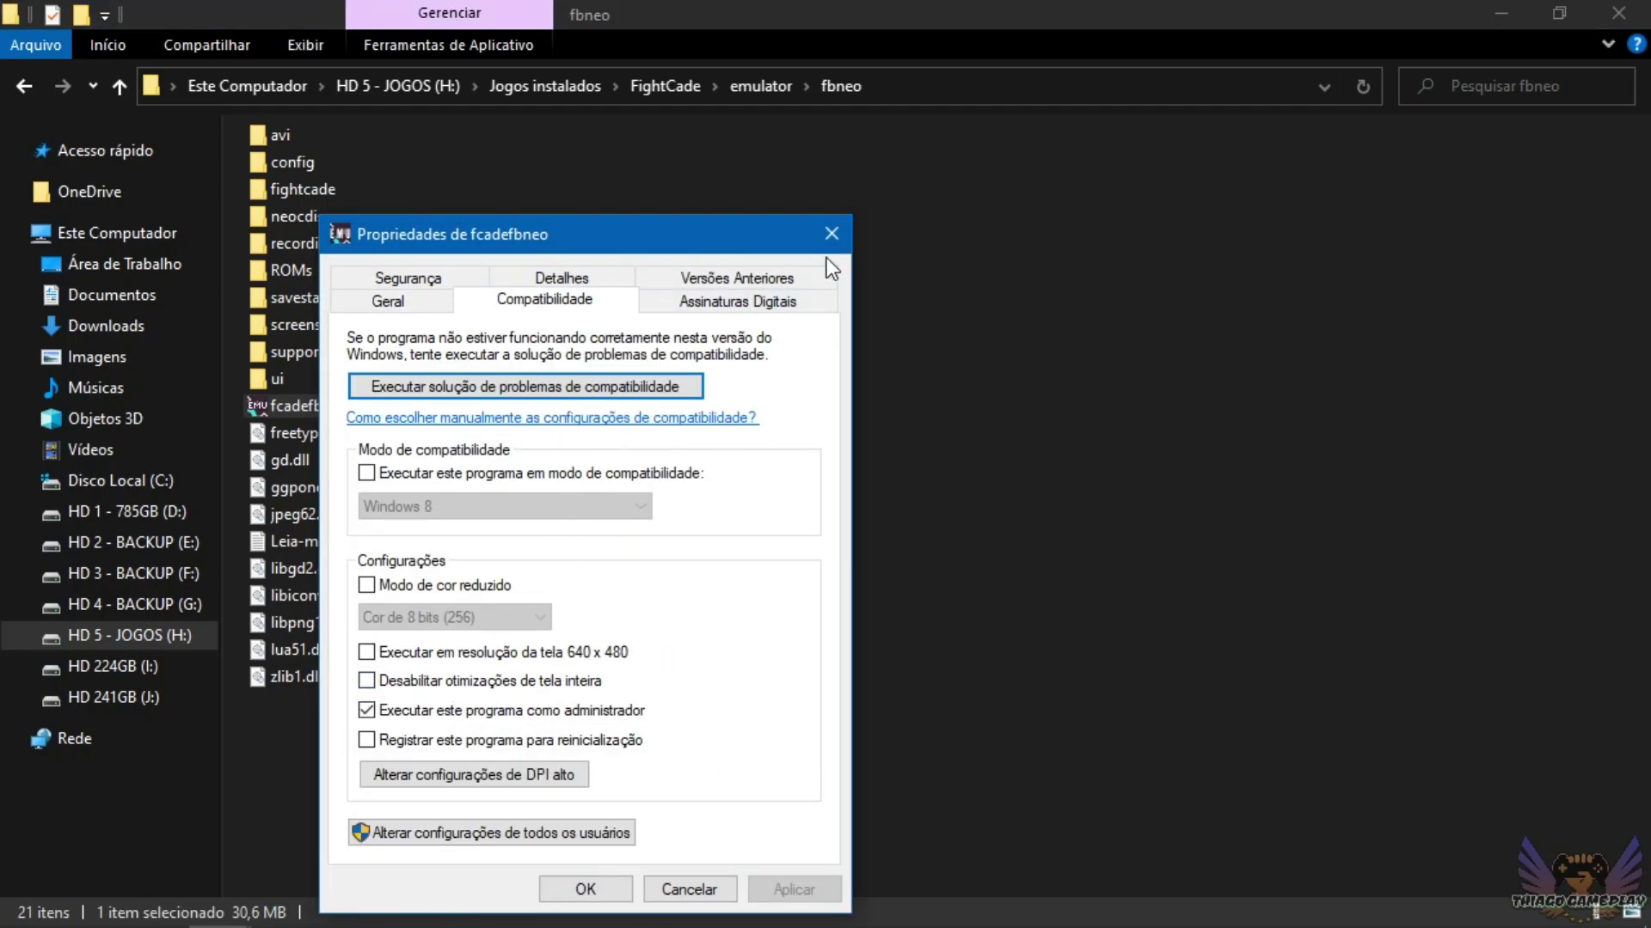
left_click(360, 397)
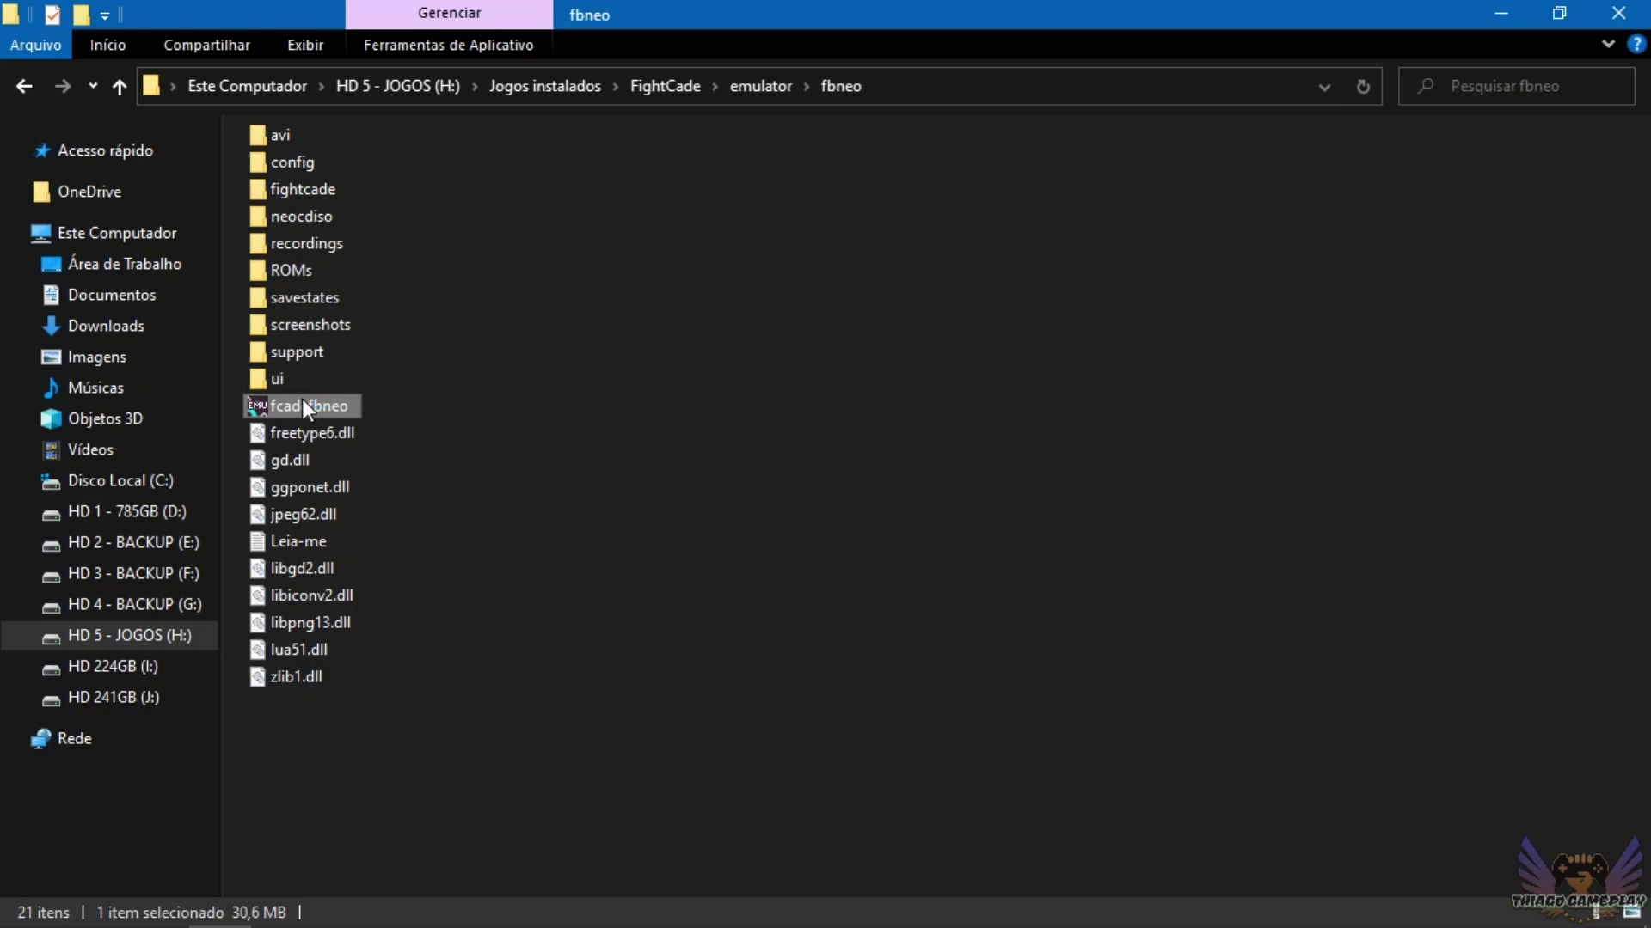
Launch fcadefbneo and close the fbneo folder window behind it.
double_click(249, 406)
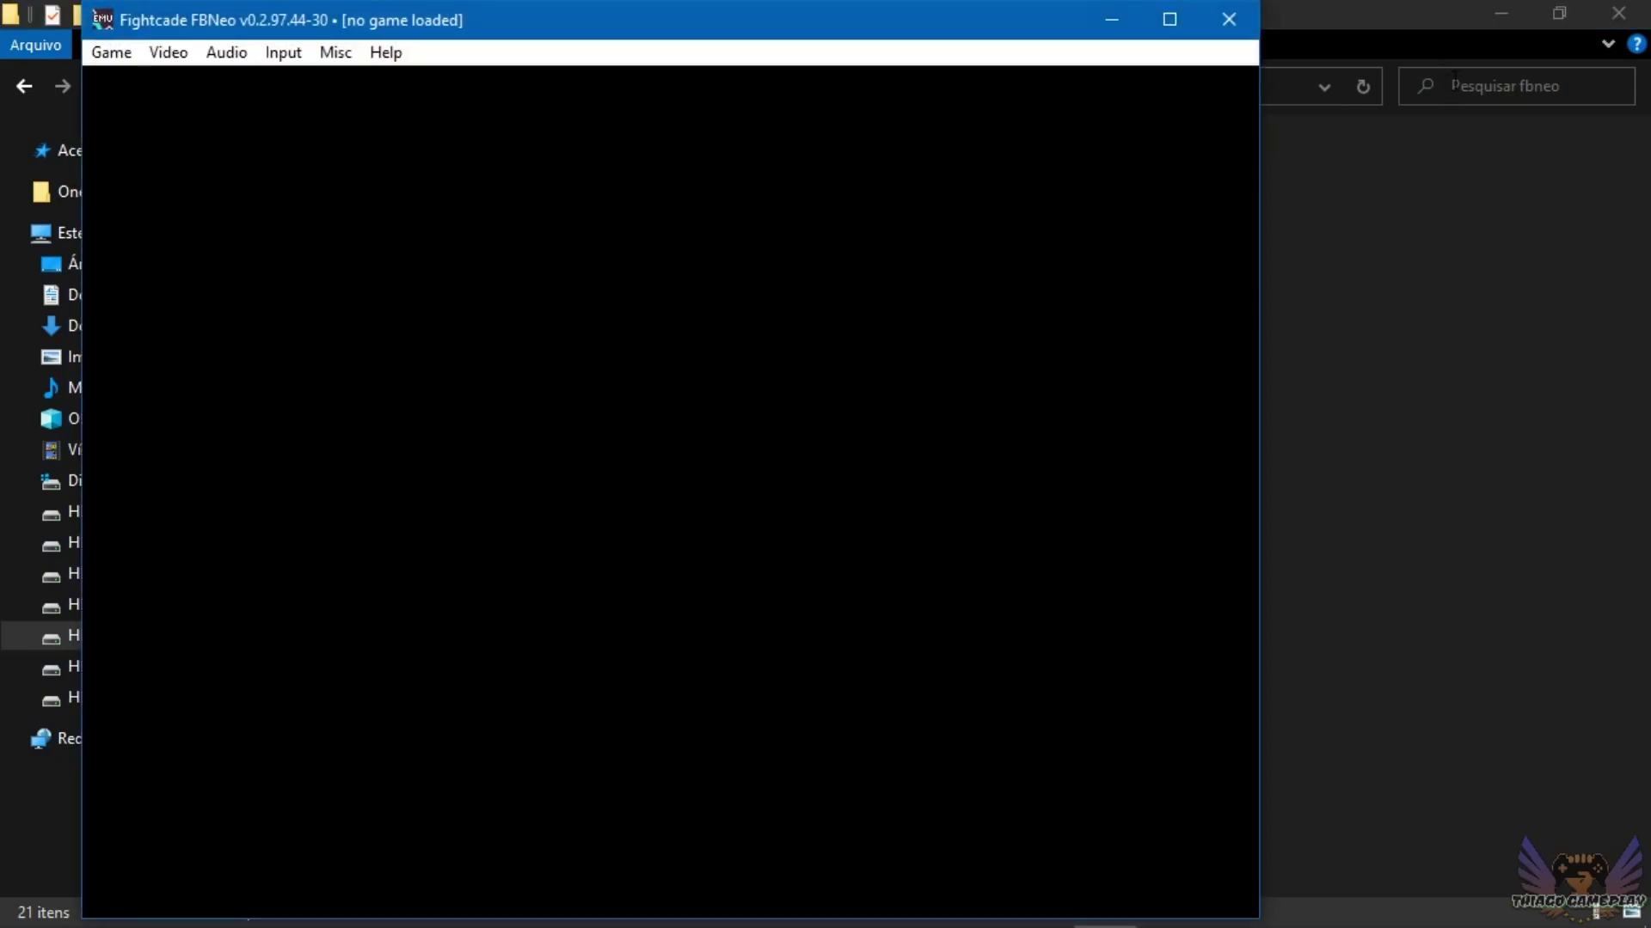
left_click(1618, 13)
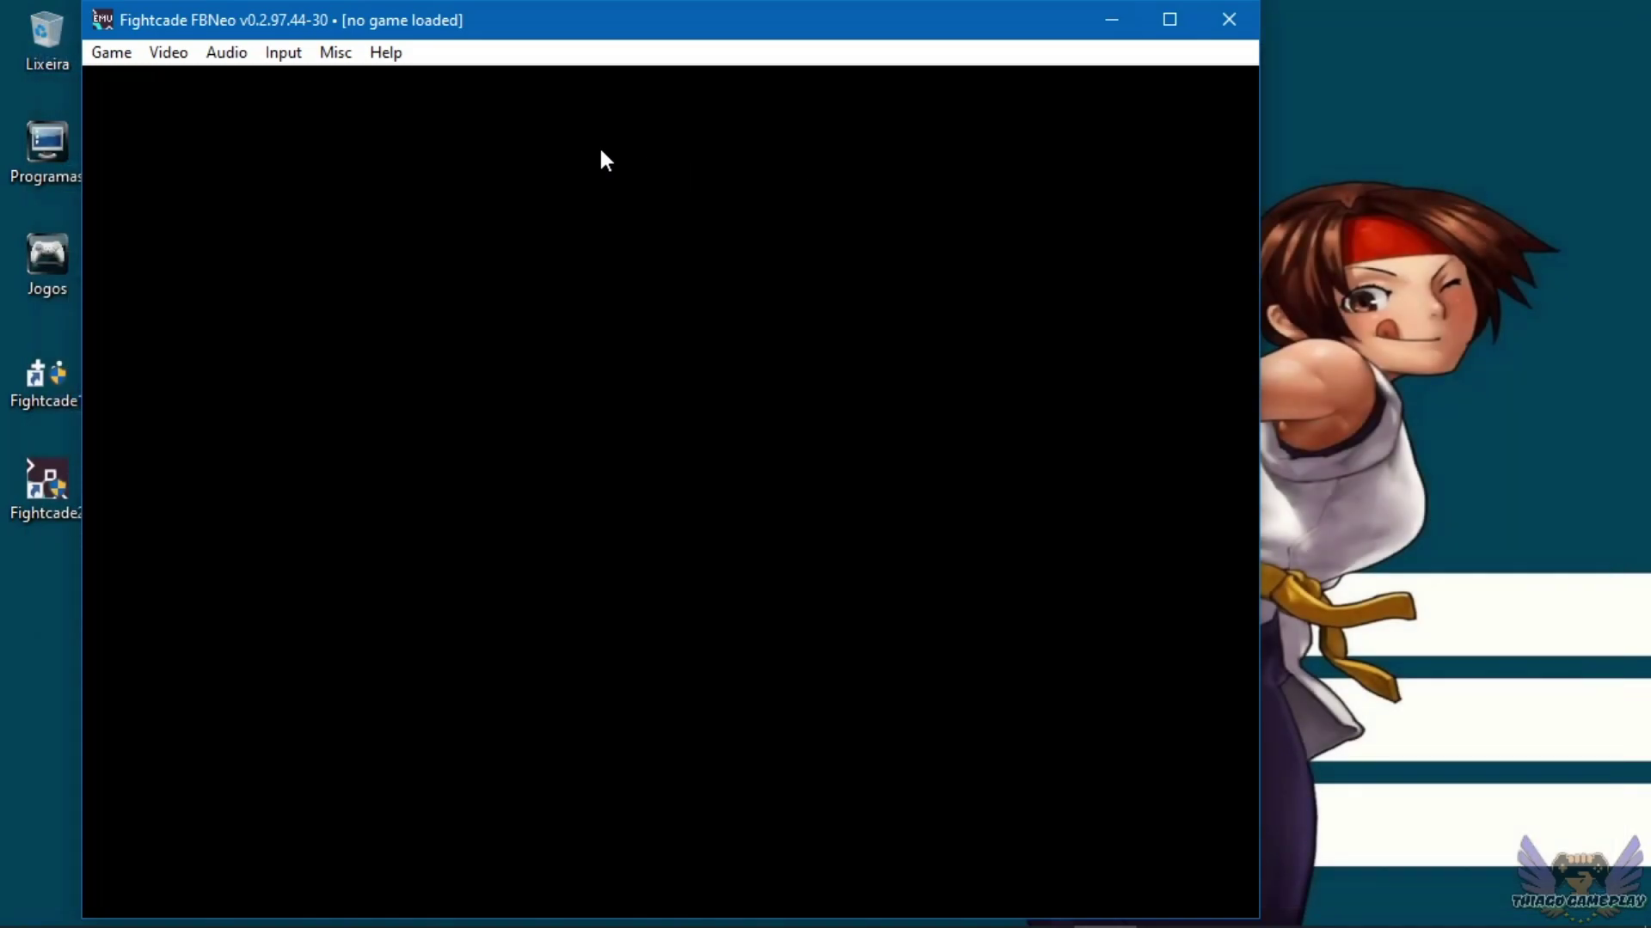
Open the ROM directories from FBNeo's game selection and view the folder set for Path #20.
left_click(126, 55)
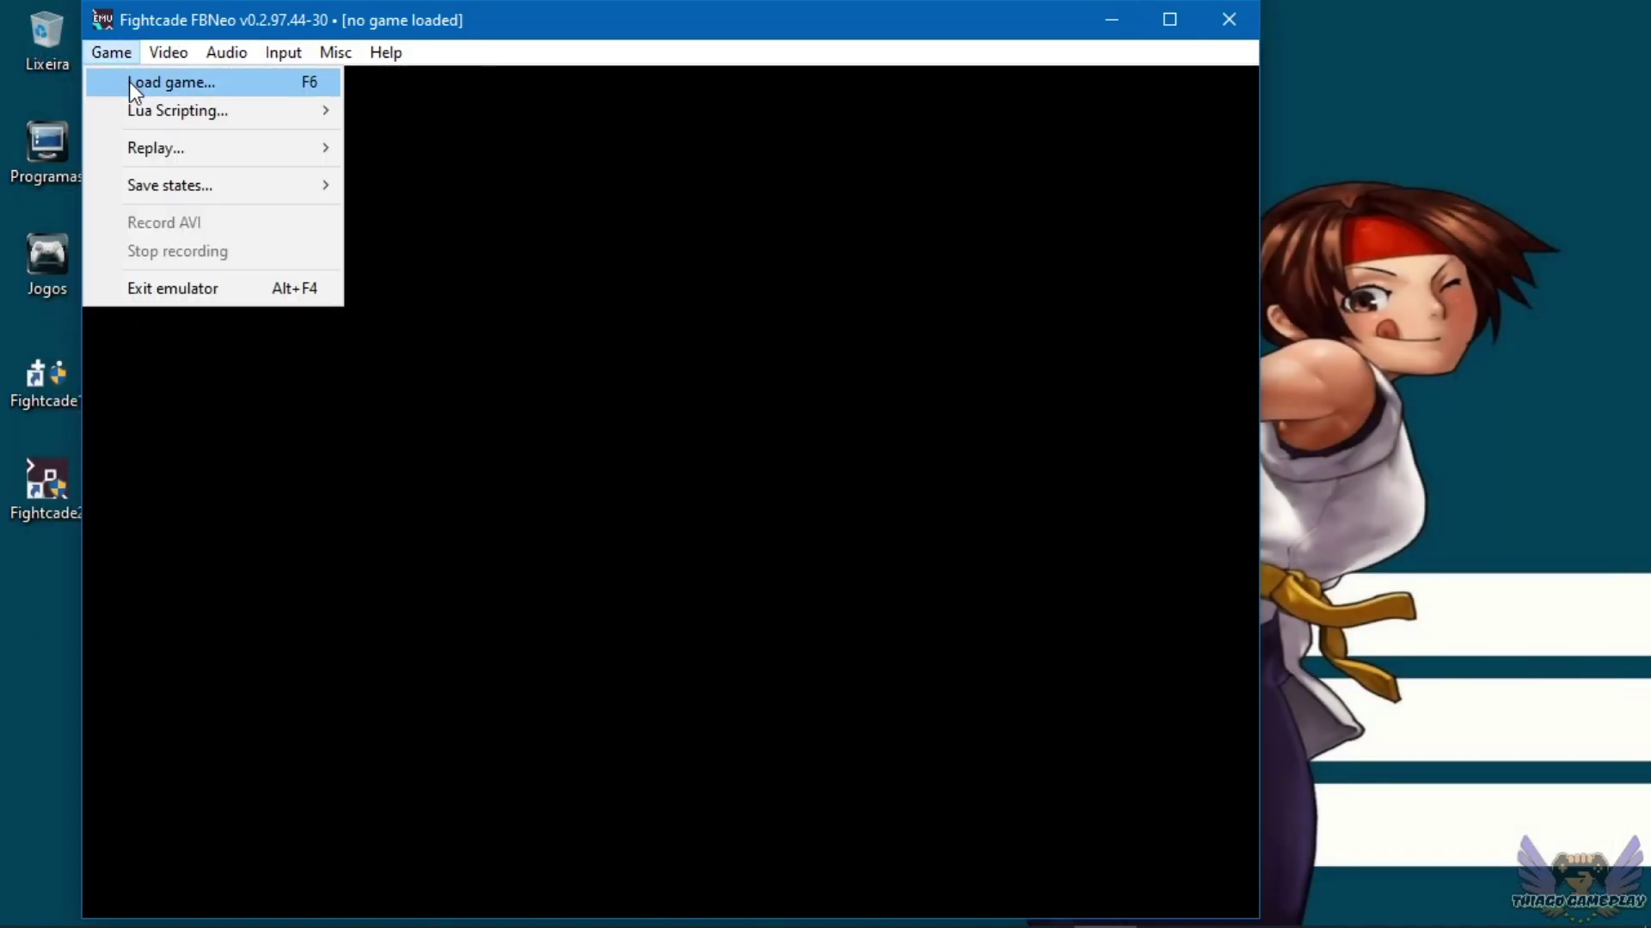
left_click(128, 81)
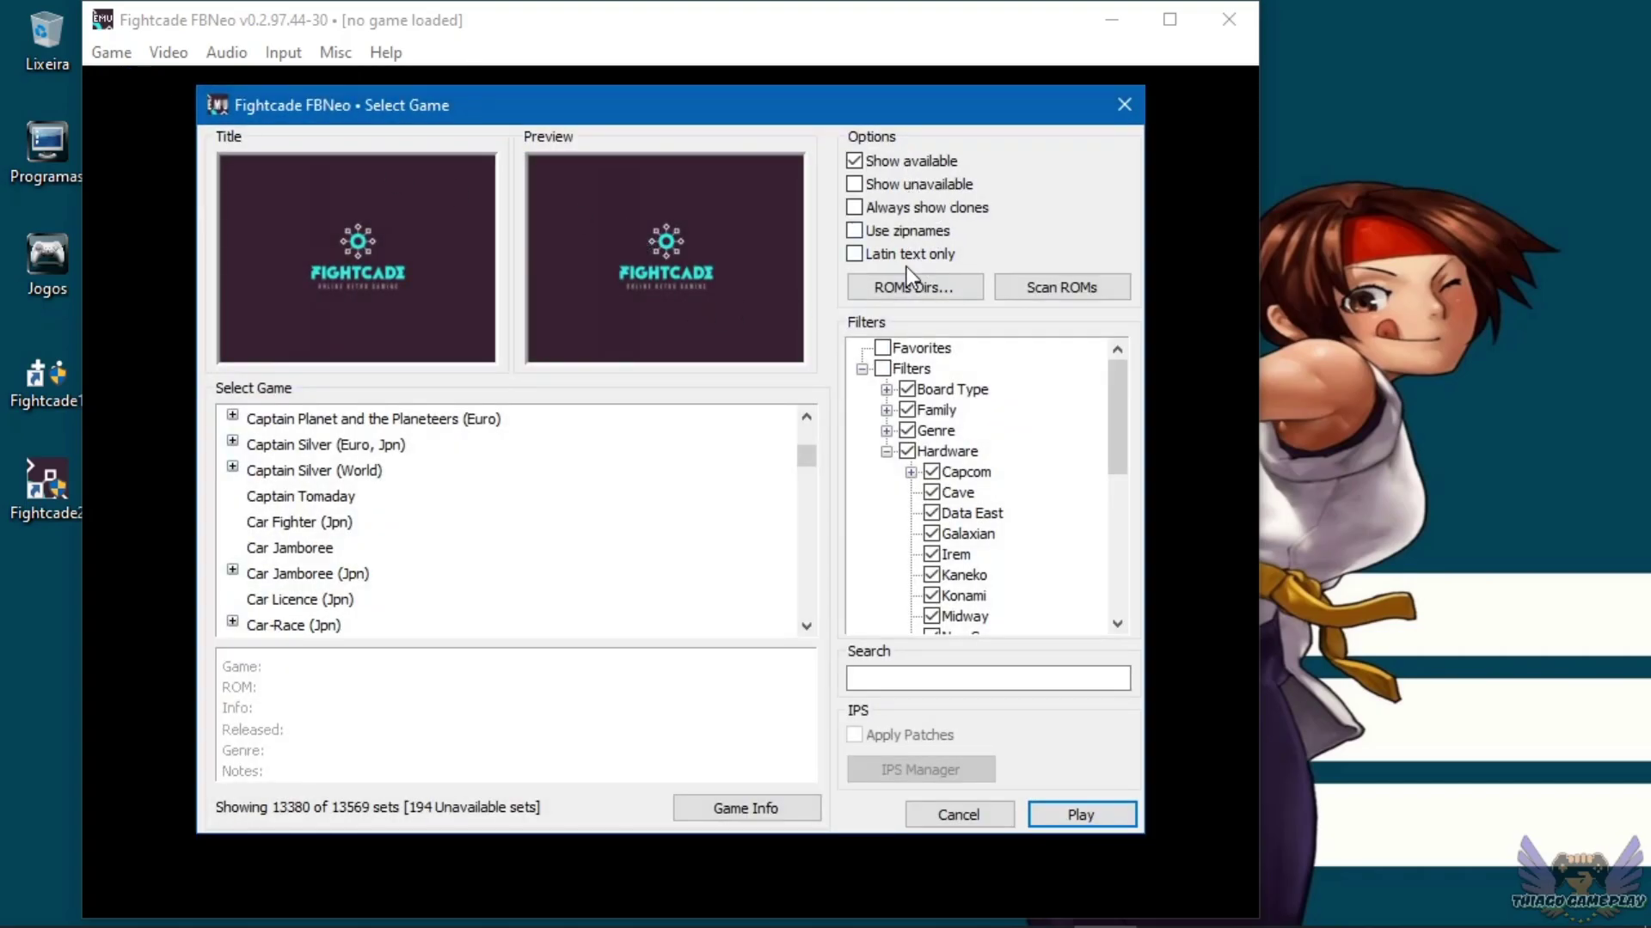
left_click(911, 291)
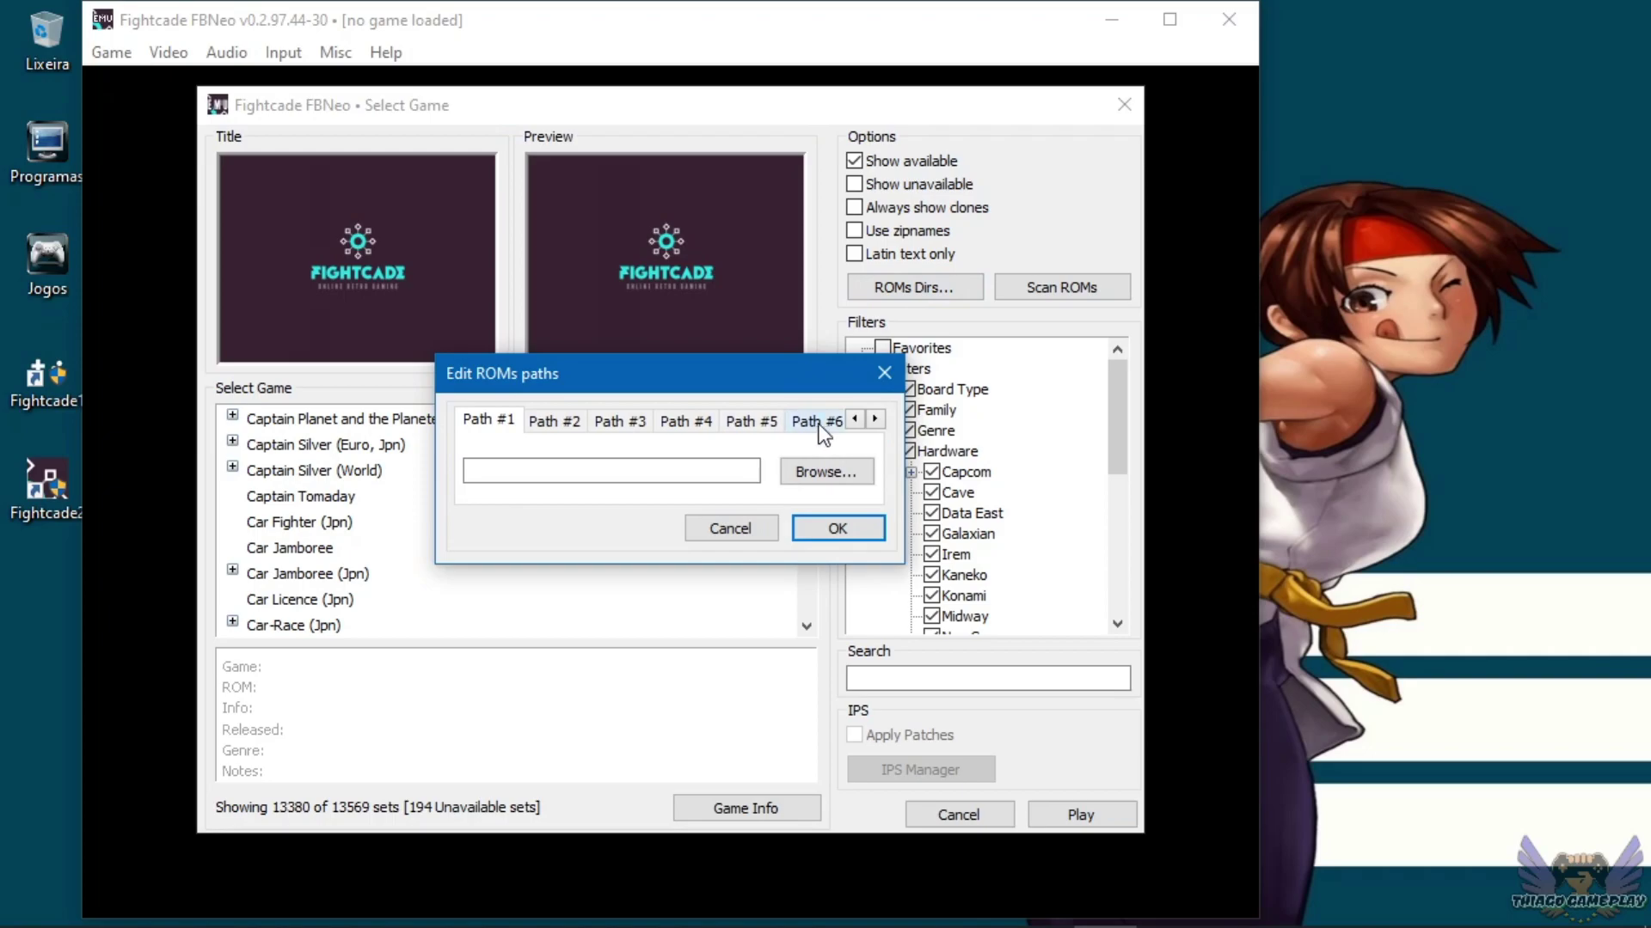
left_click(875, 420)
left_click(876, 419)
left_click(876, 420)
left_click(875, 420)
left_click(875, 420)
left_click(875, 420)
left_click(875, 420)
left_click(875, 419)
left_click(876, 420)
left_click(875, 419)
left_click(875, 420)
left_click(875, 420)
left_click(875, 420)
left_click(875, 419)
left_click(875, 419)
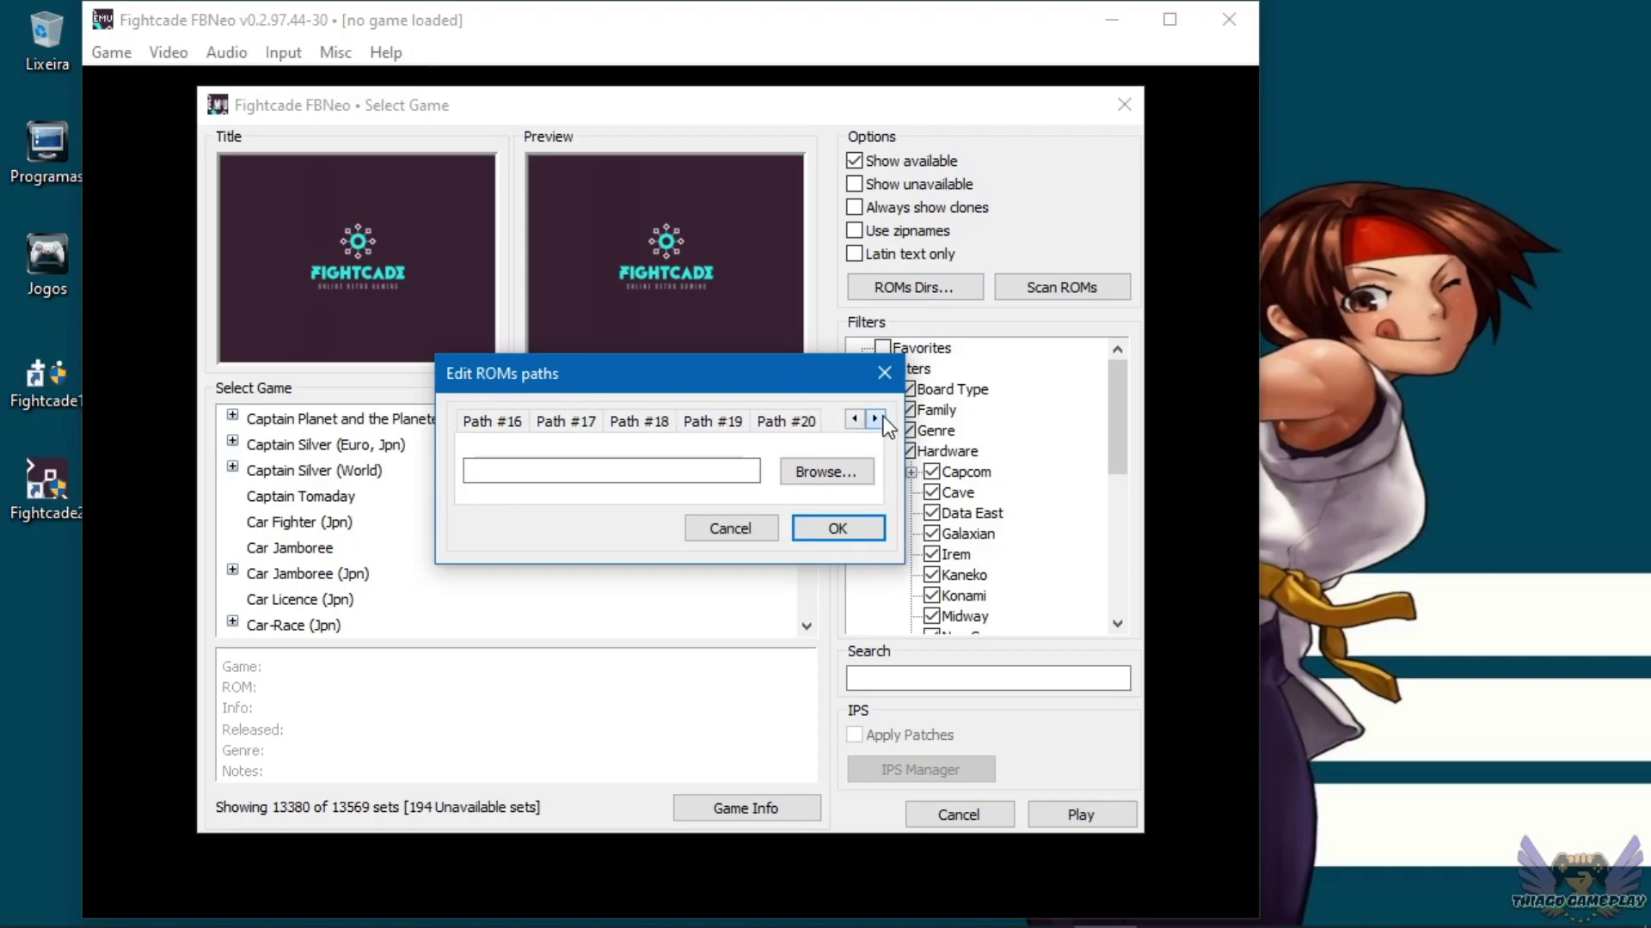
left_click(806, 425)
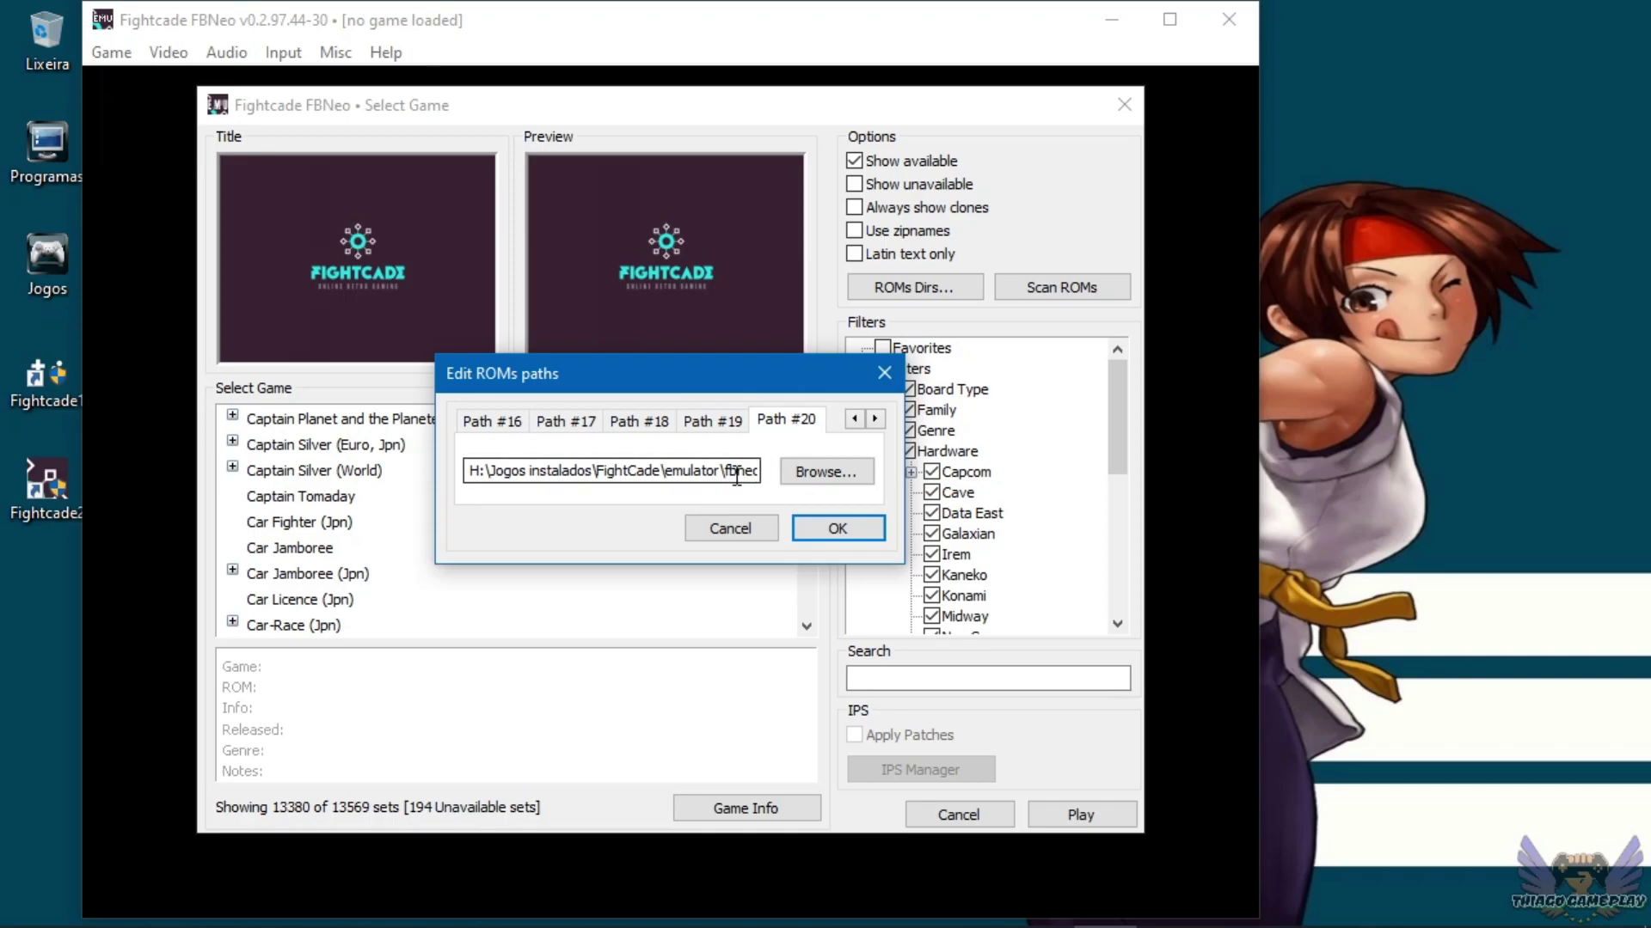
Open the Fightcade2 shortcut's file location, read the Leia-me file in emulator\fbneo, and close it.
mouse_move(658, 924)
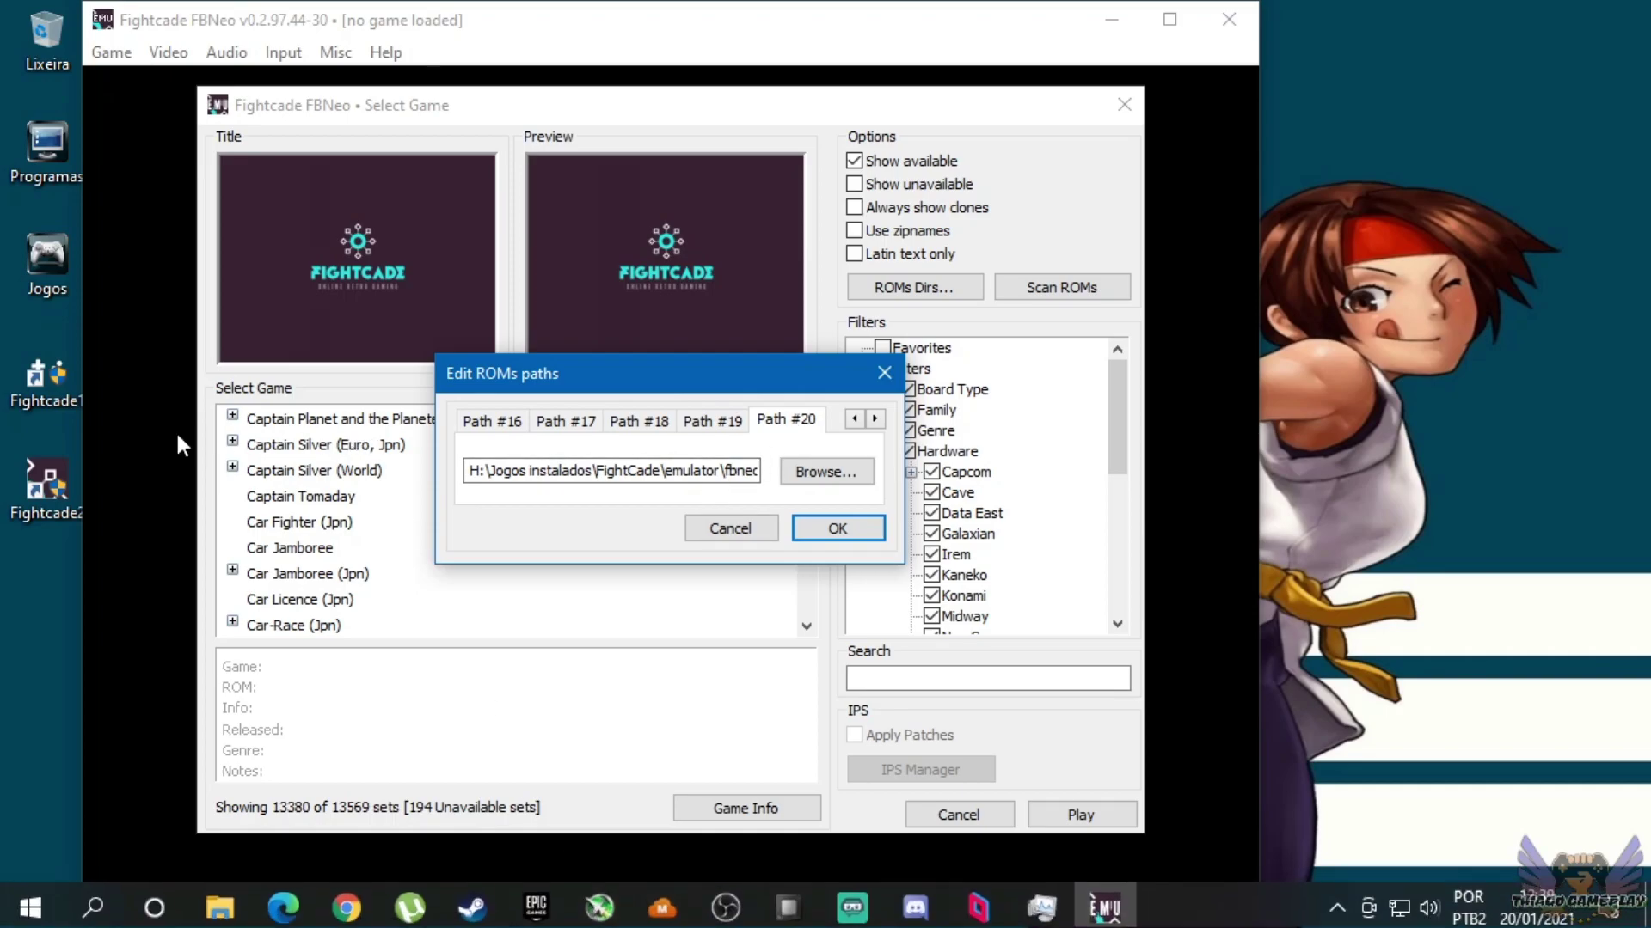
right_click(39, 492)
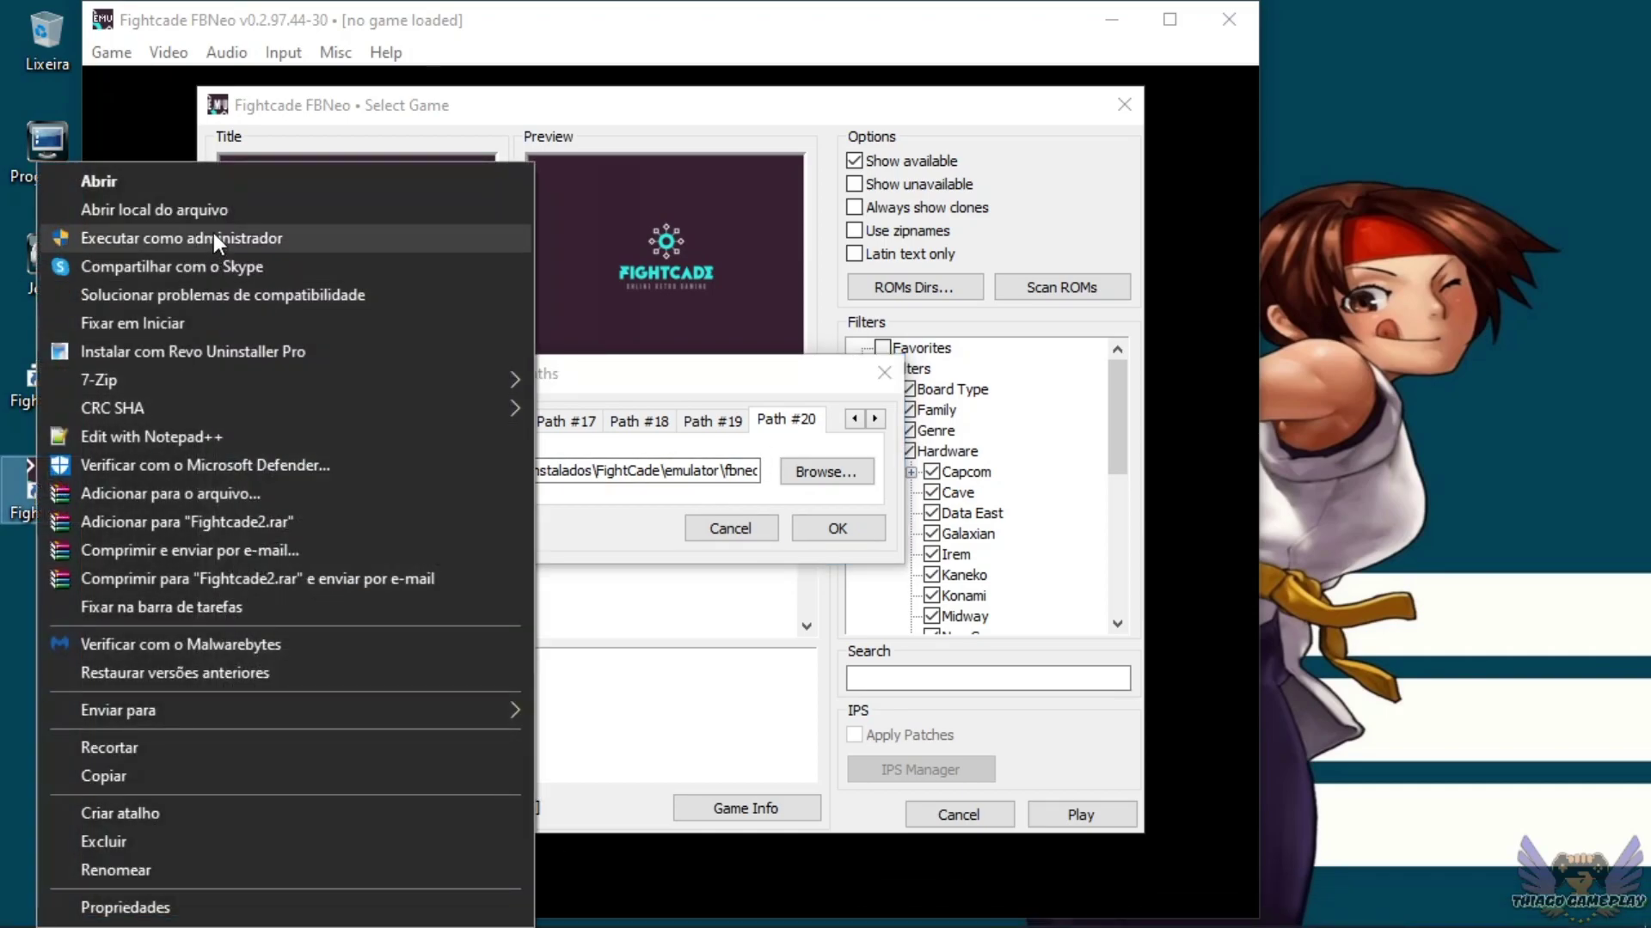
left_click(213, 214)
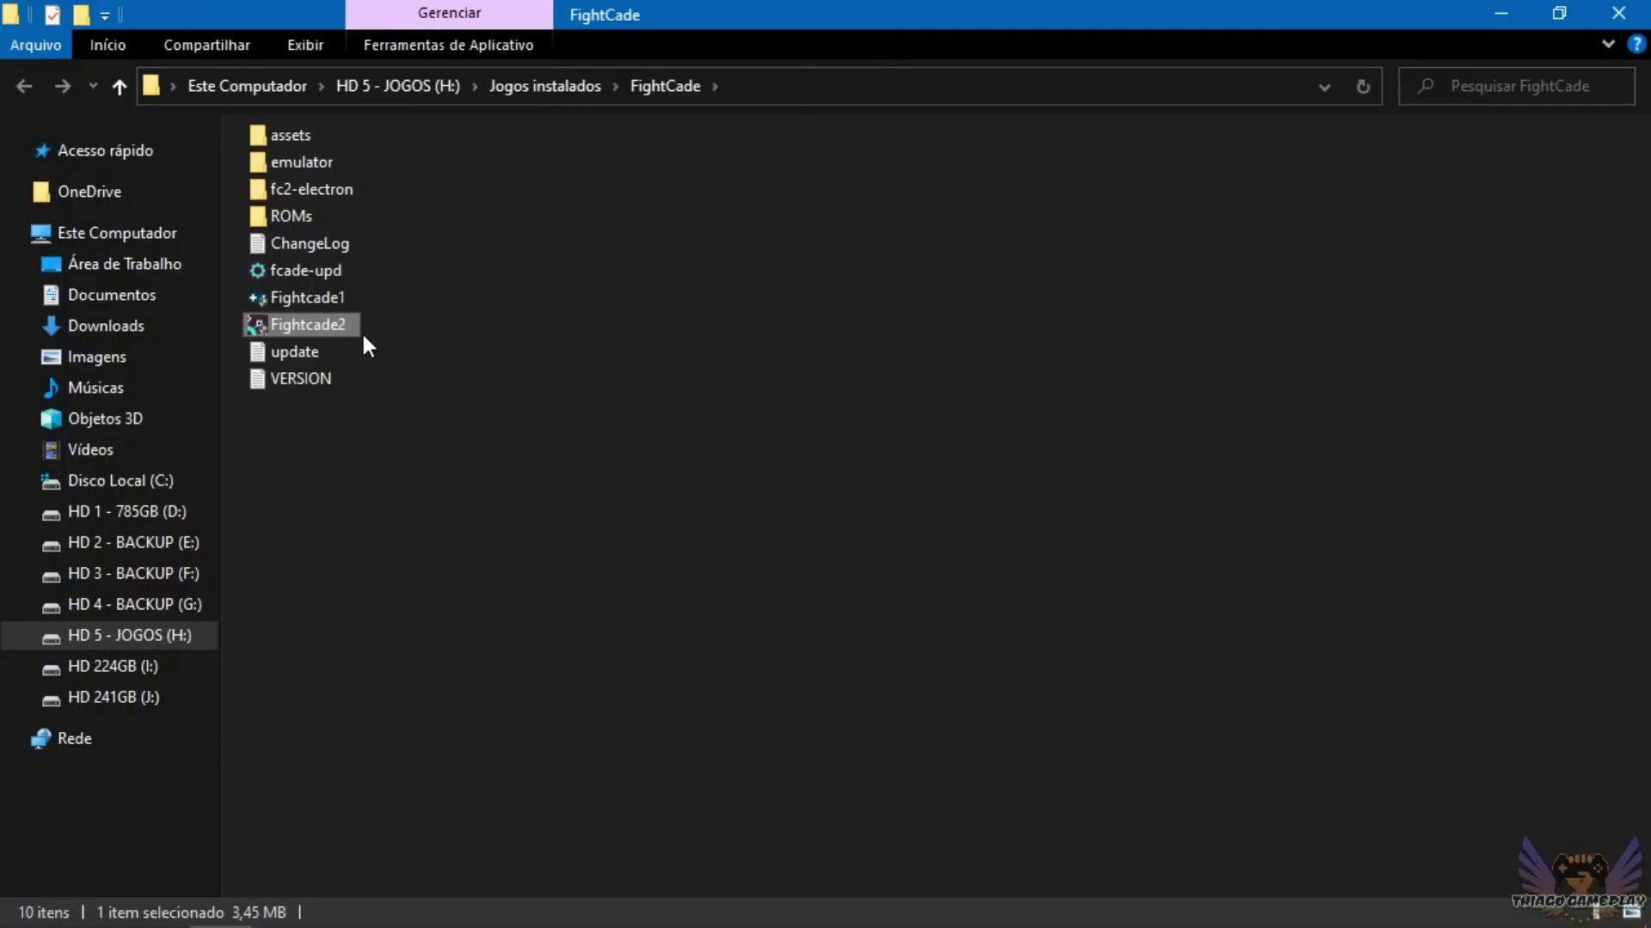
double_click(297, 162)
double_click(297, 138)
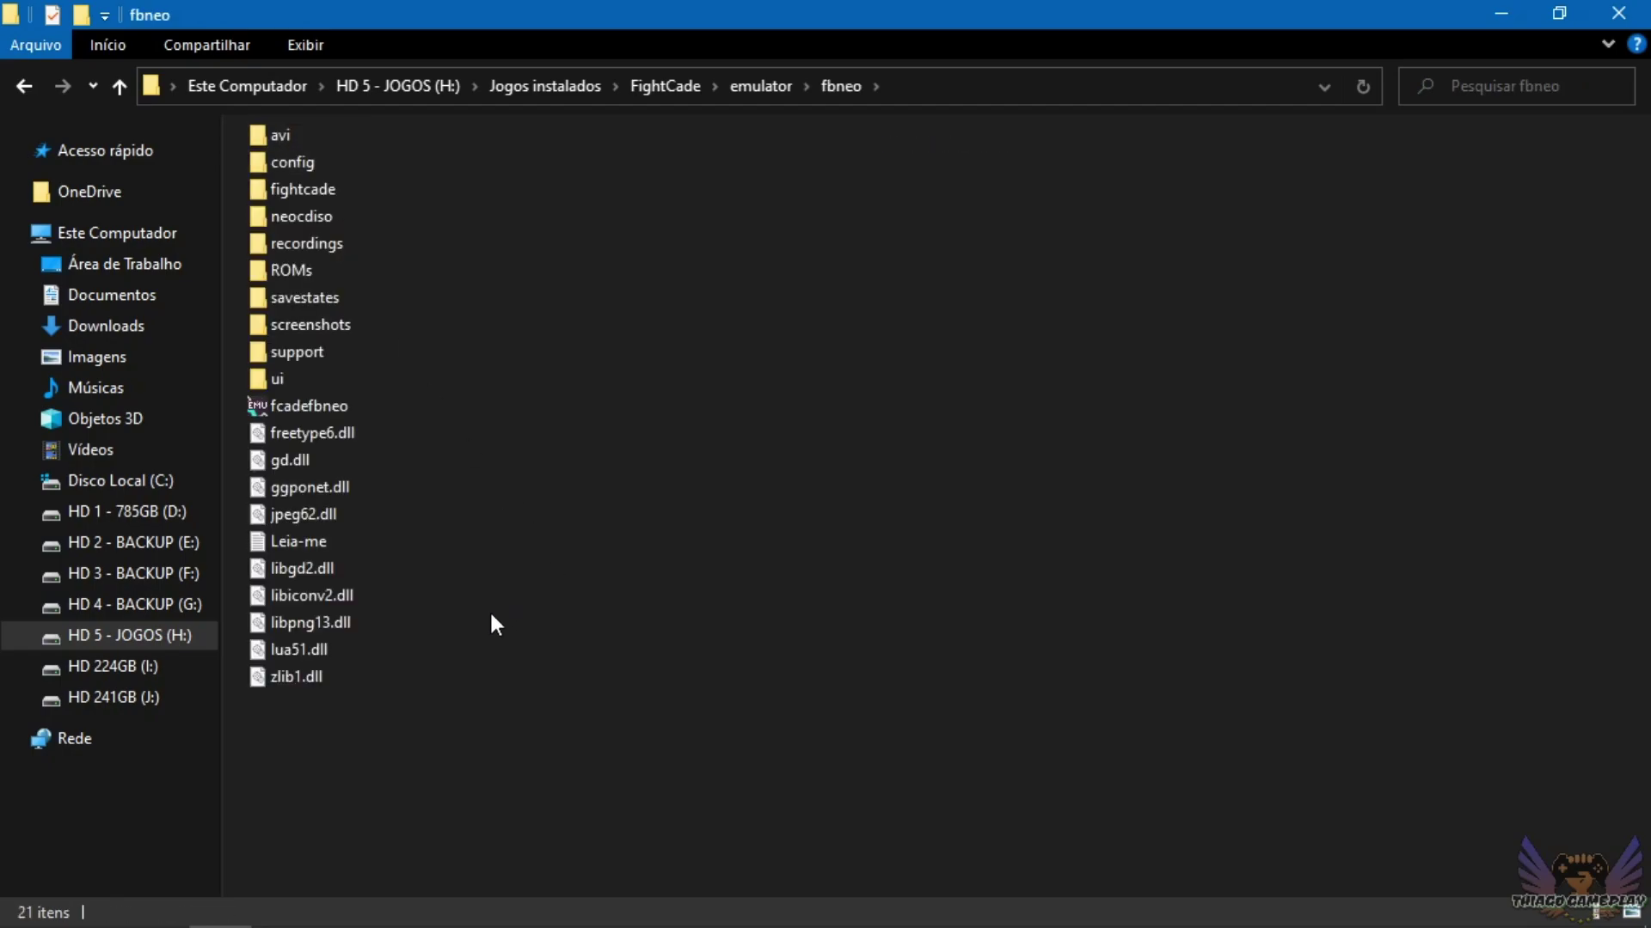
double_click(297, 543)
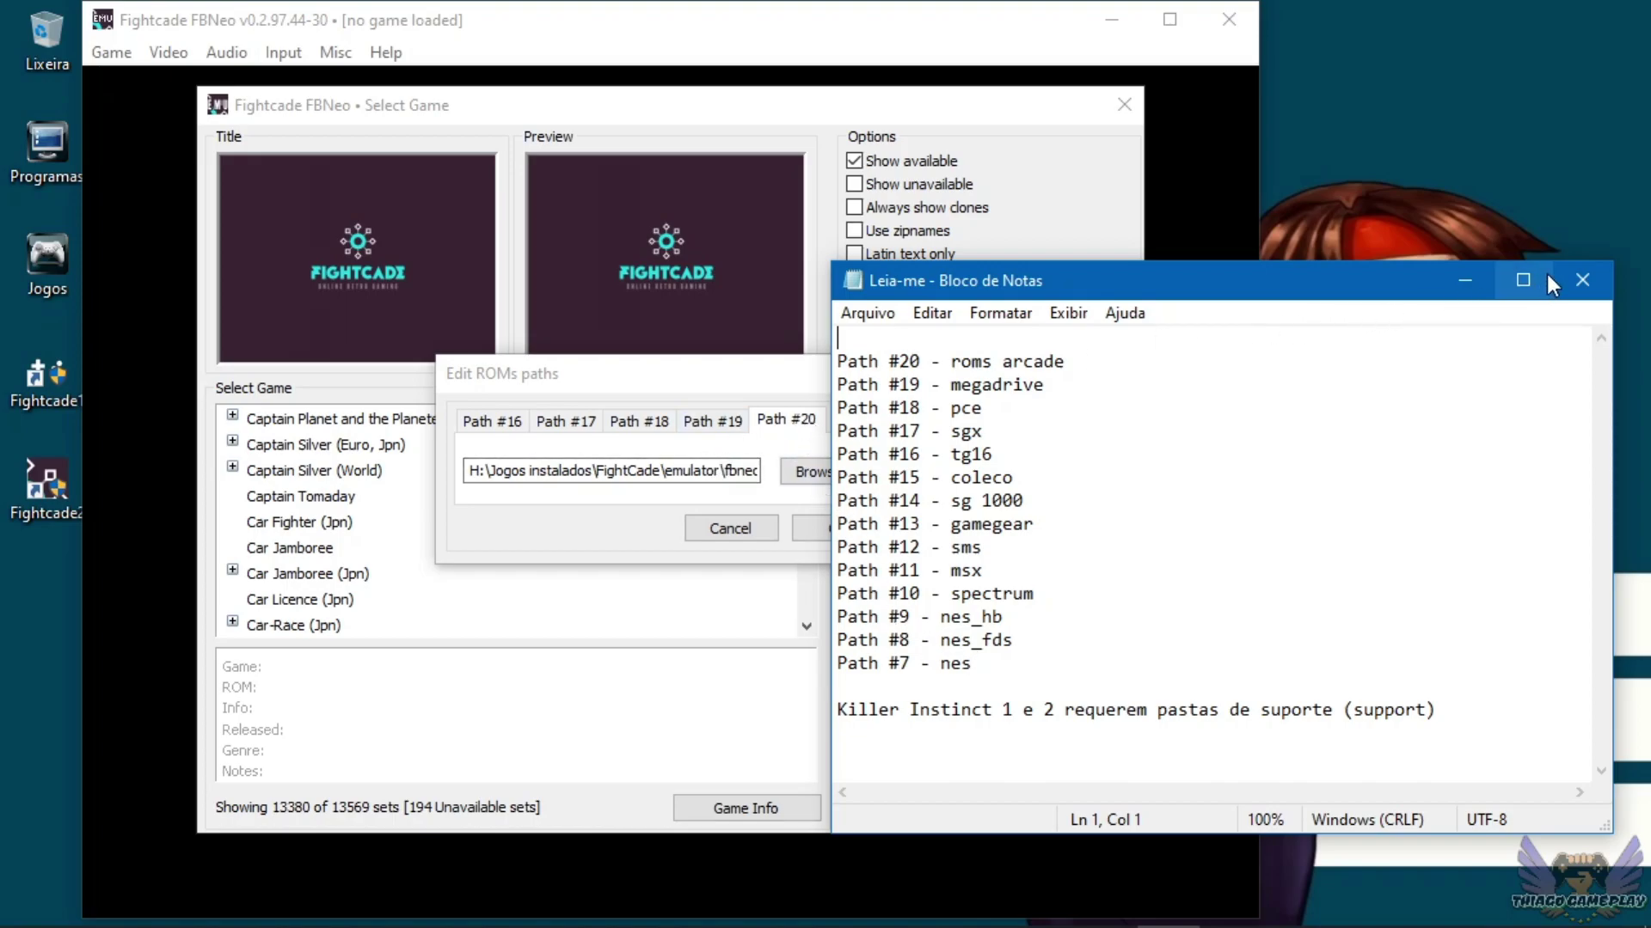
left_click(1582, 280)
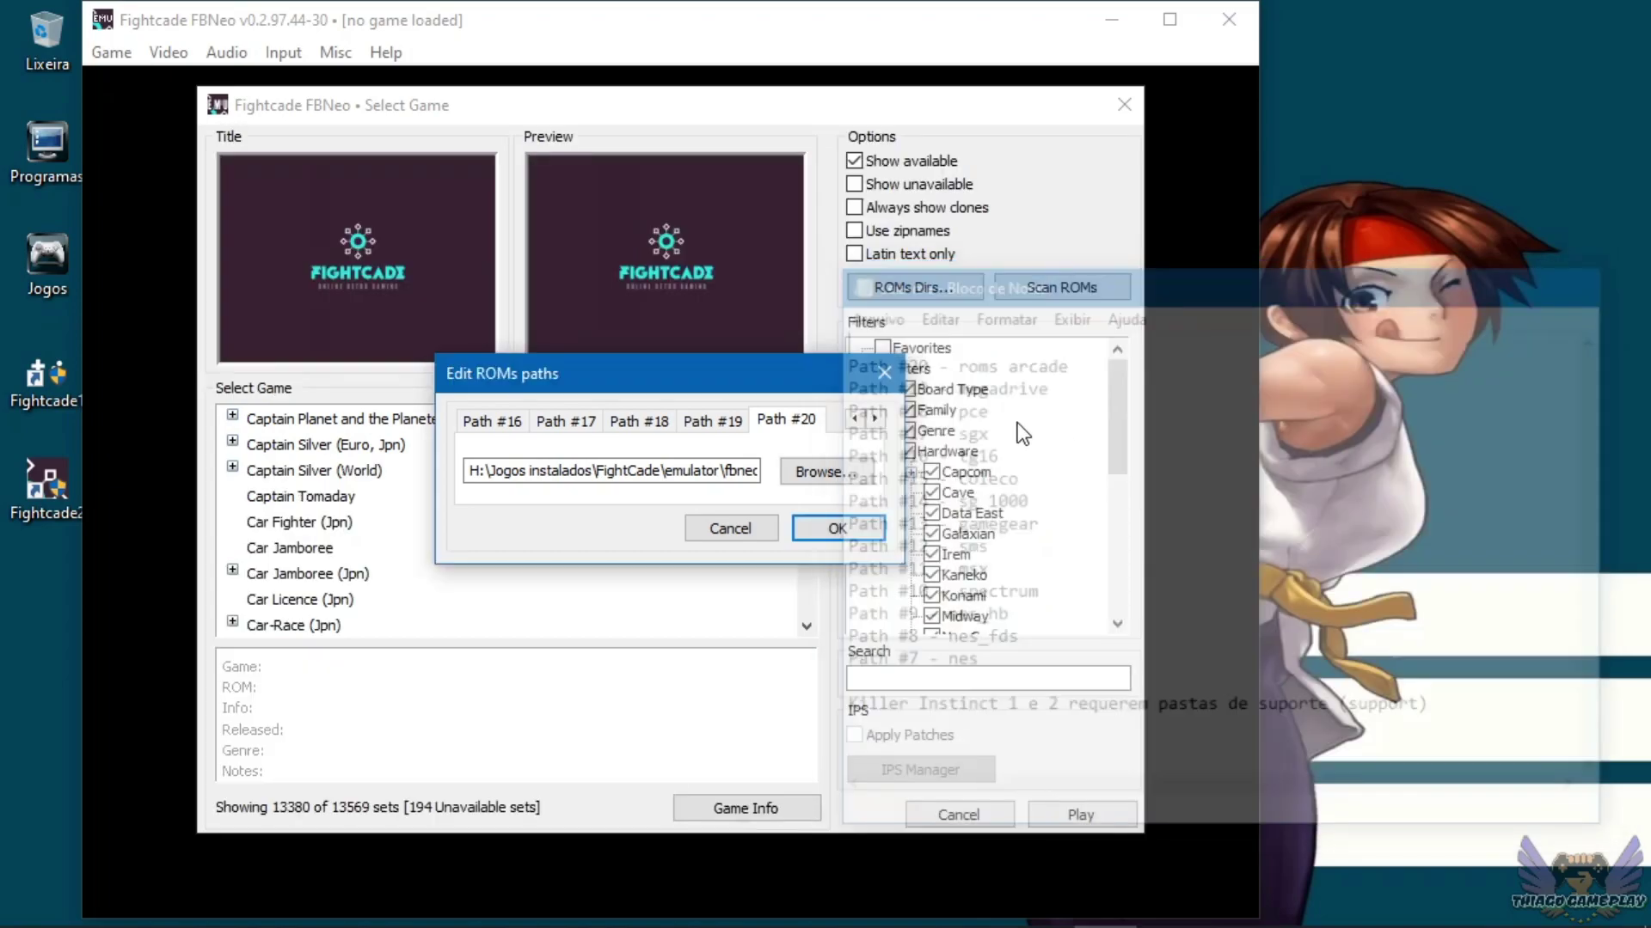
Check the ROM folders assigned to the paths from #19 down to #7.
left_click(720, 421)
left_click(652, 425)
left_click(545, 424)
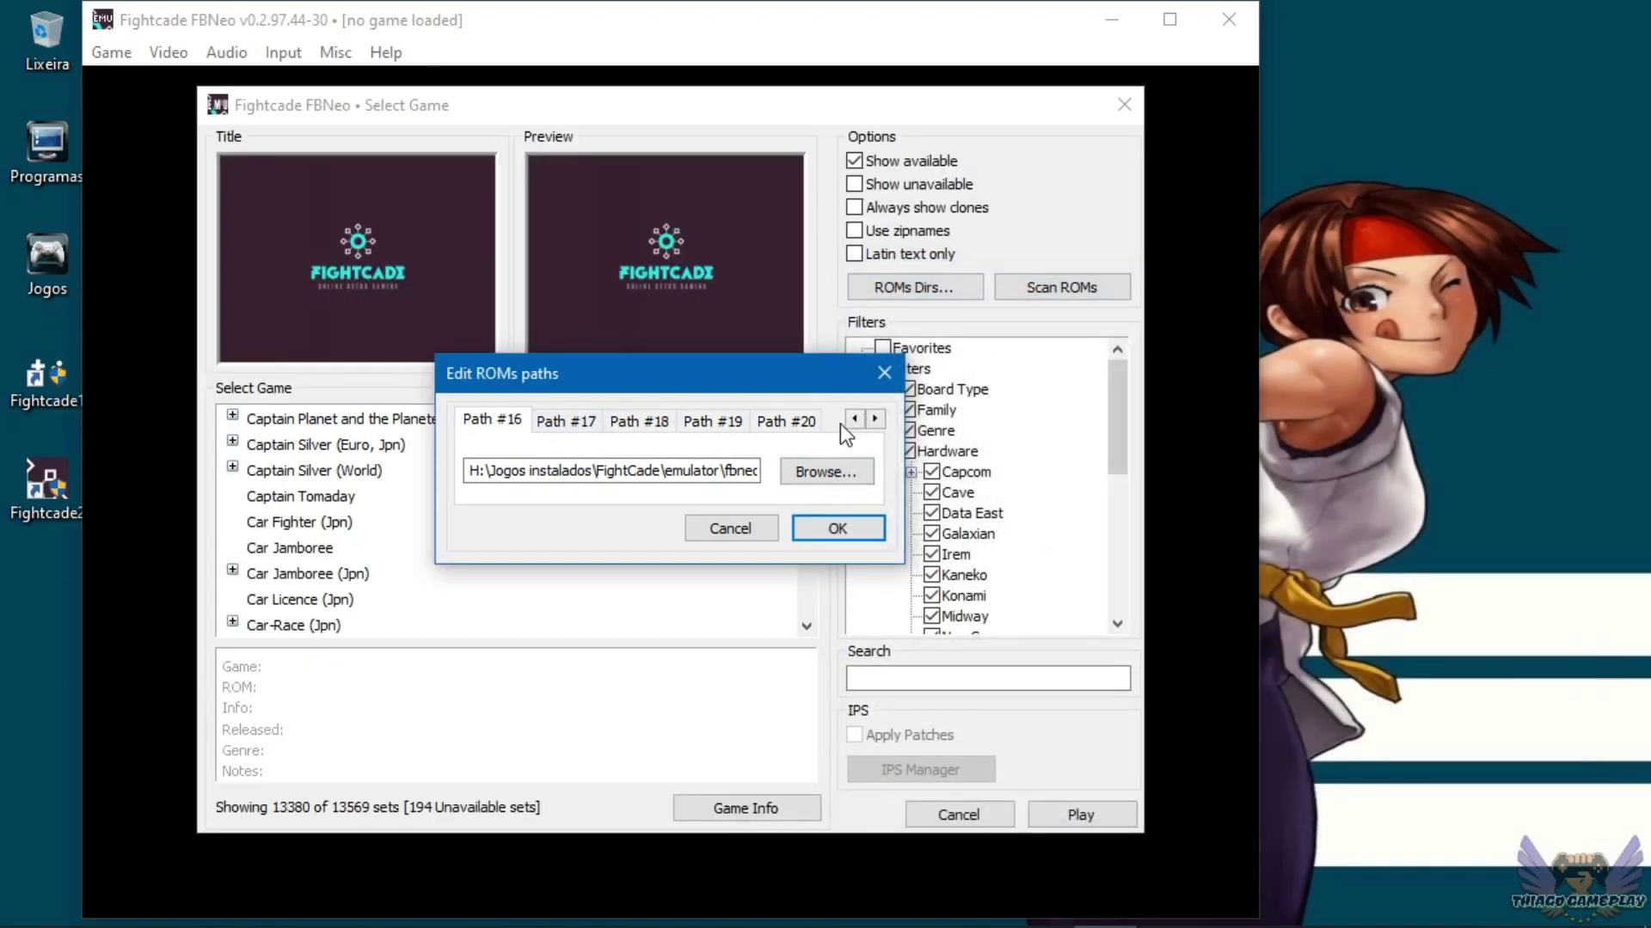
left_click(853, 420)
left_click(854, 419)
left_click(854, 419)
left_click(853, 419)
left_click(853, 420)
left_click(854, 419)
left_click(550, 420)
left_click(853, 420)
left_click(853, 420)
left_click(854, 419)
left_click(854, 419)
left_click(611, 422)
left_click(581, 419)
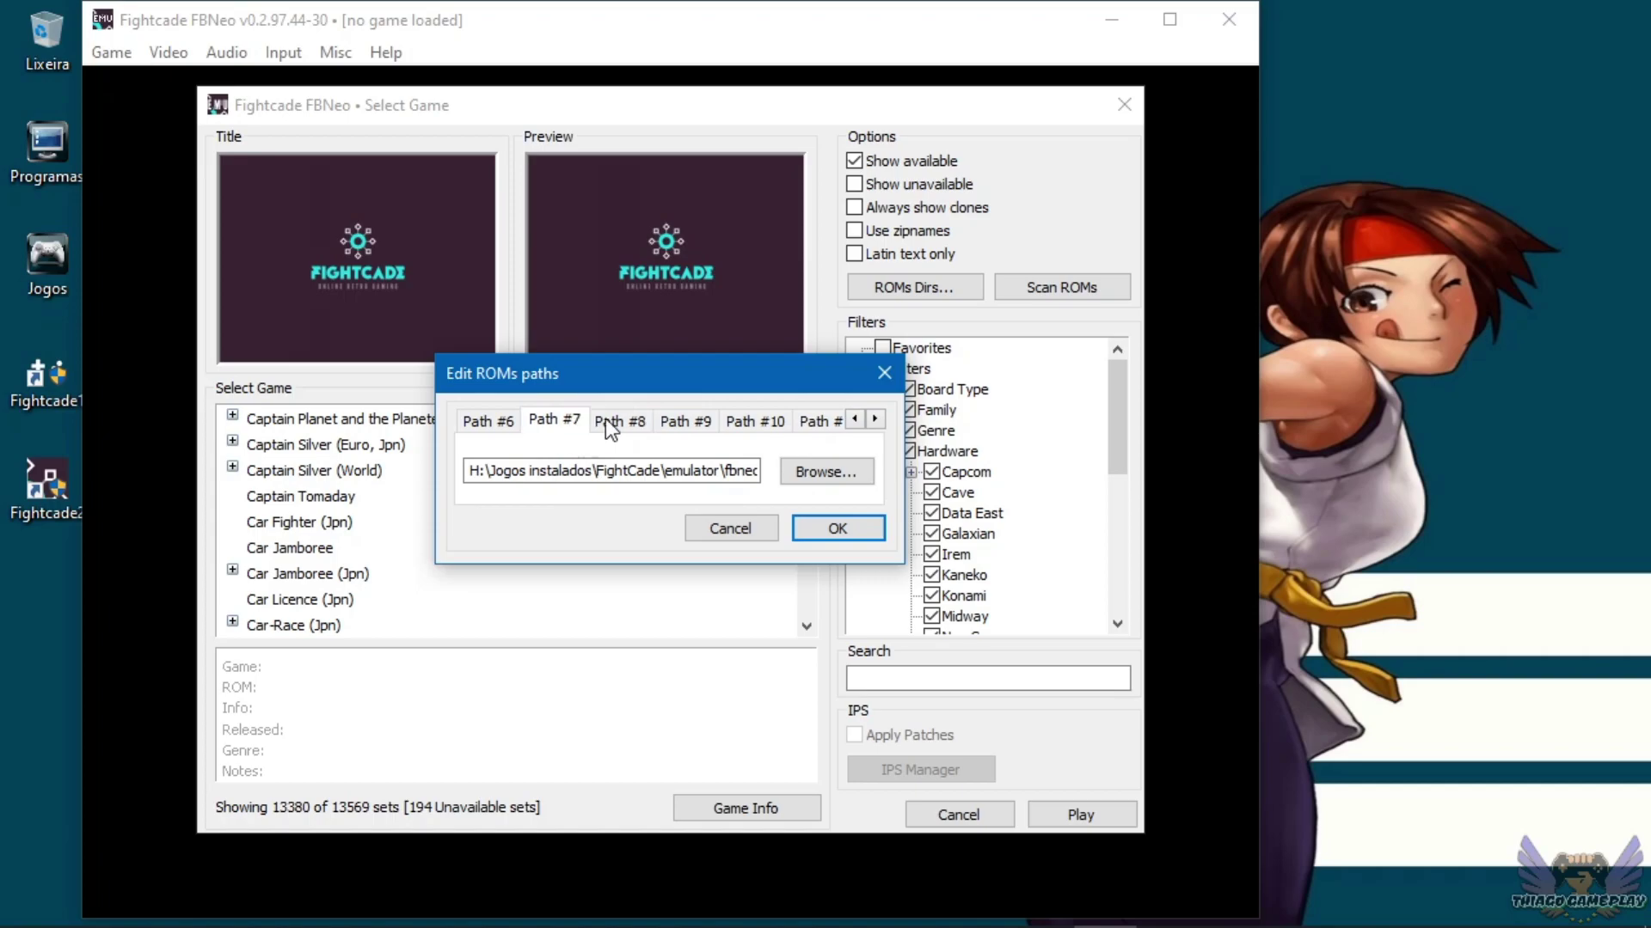
Check the remaining ROM paths from #6 down to #2.
left_click(854, 420)
left_click(853, 420)
left_click(854, 420)
left_click(854, 420)
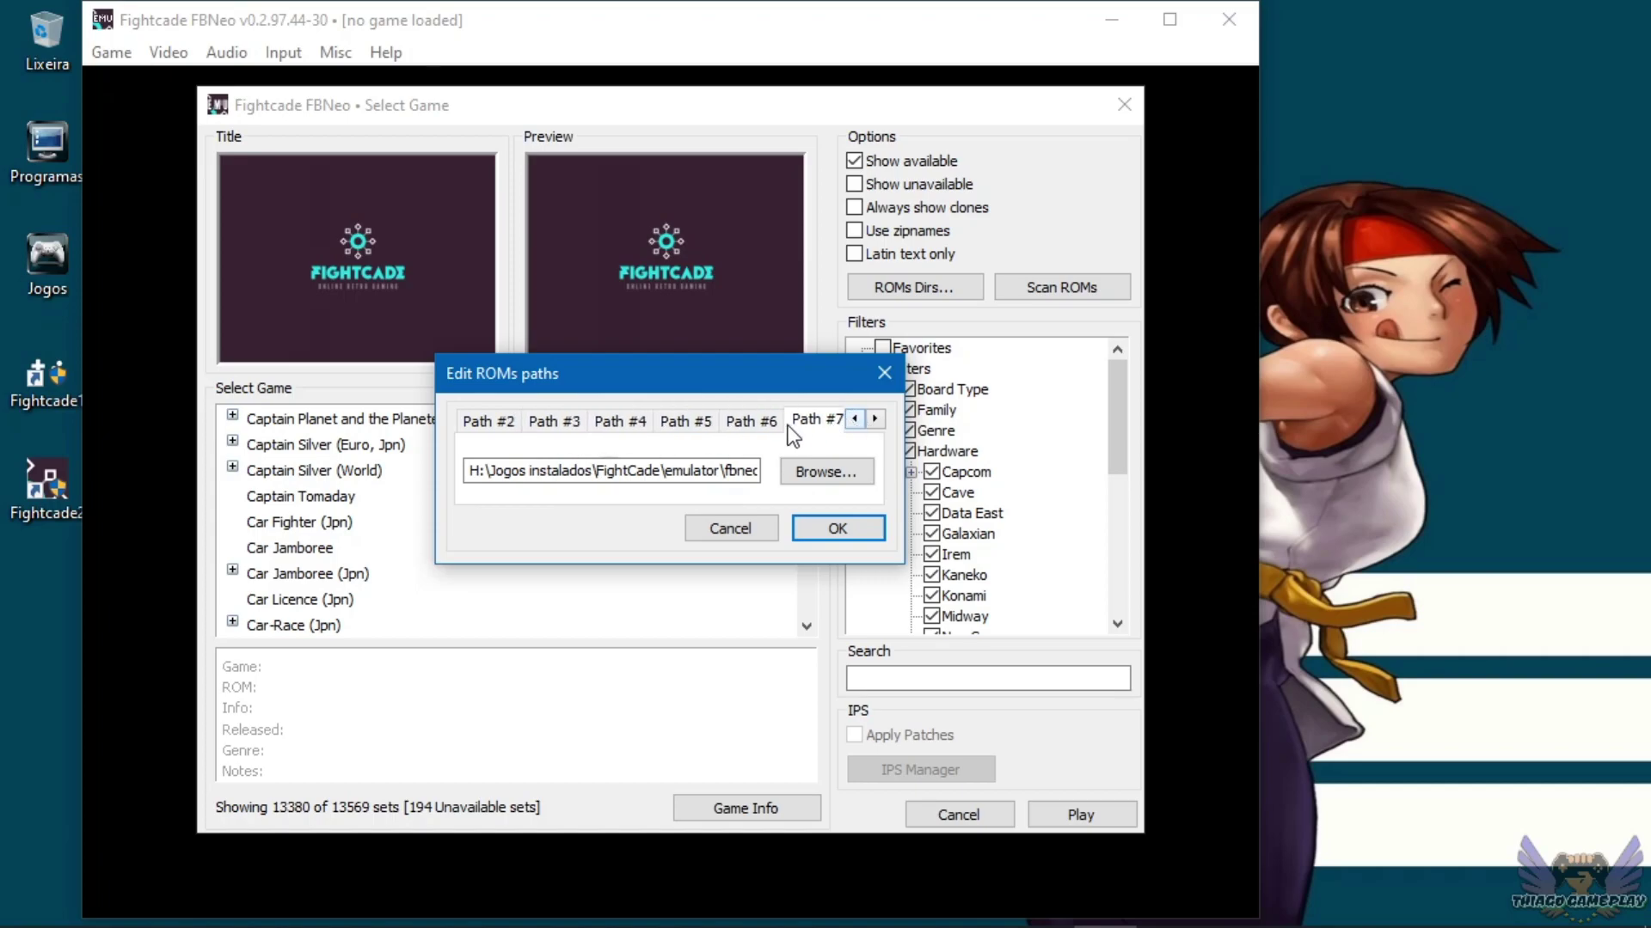
left_click(760, 423)
left_click(688, 422)
left_click(621, 421)
left_click(564, 422)
left_click(514, 414)
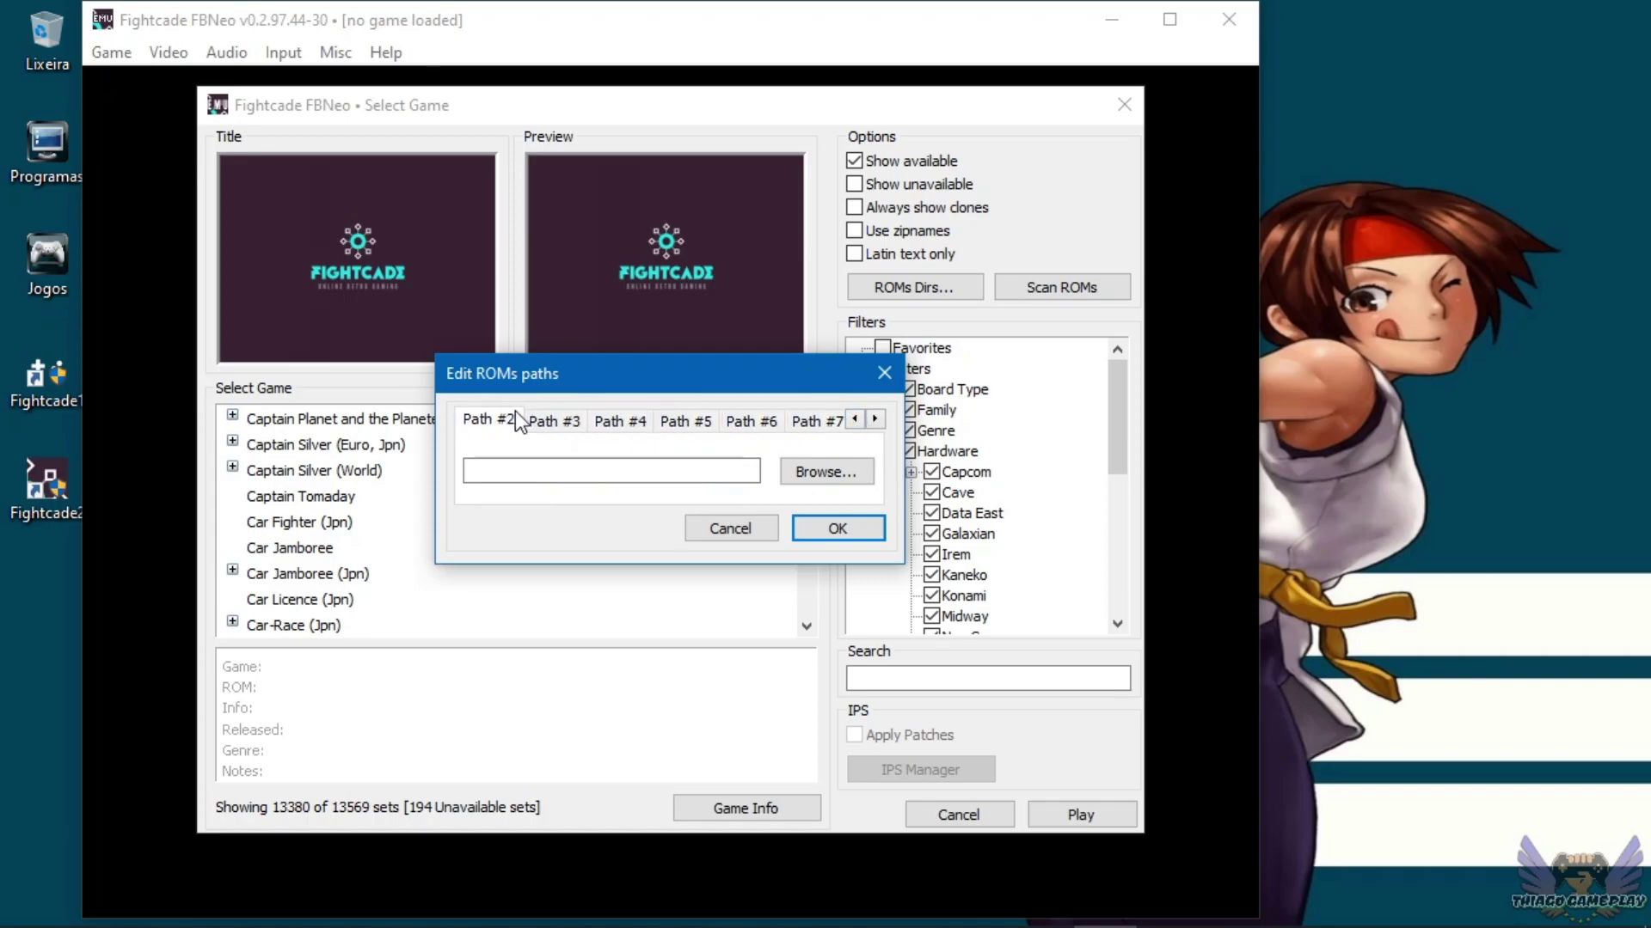
Confirm the ROM paths, then close the game selection and the FBNeo emulator.
left_click(837, 529)
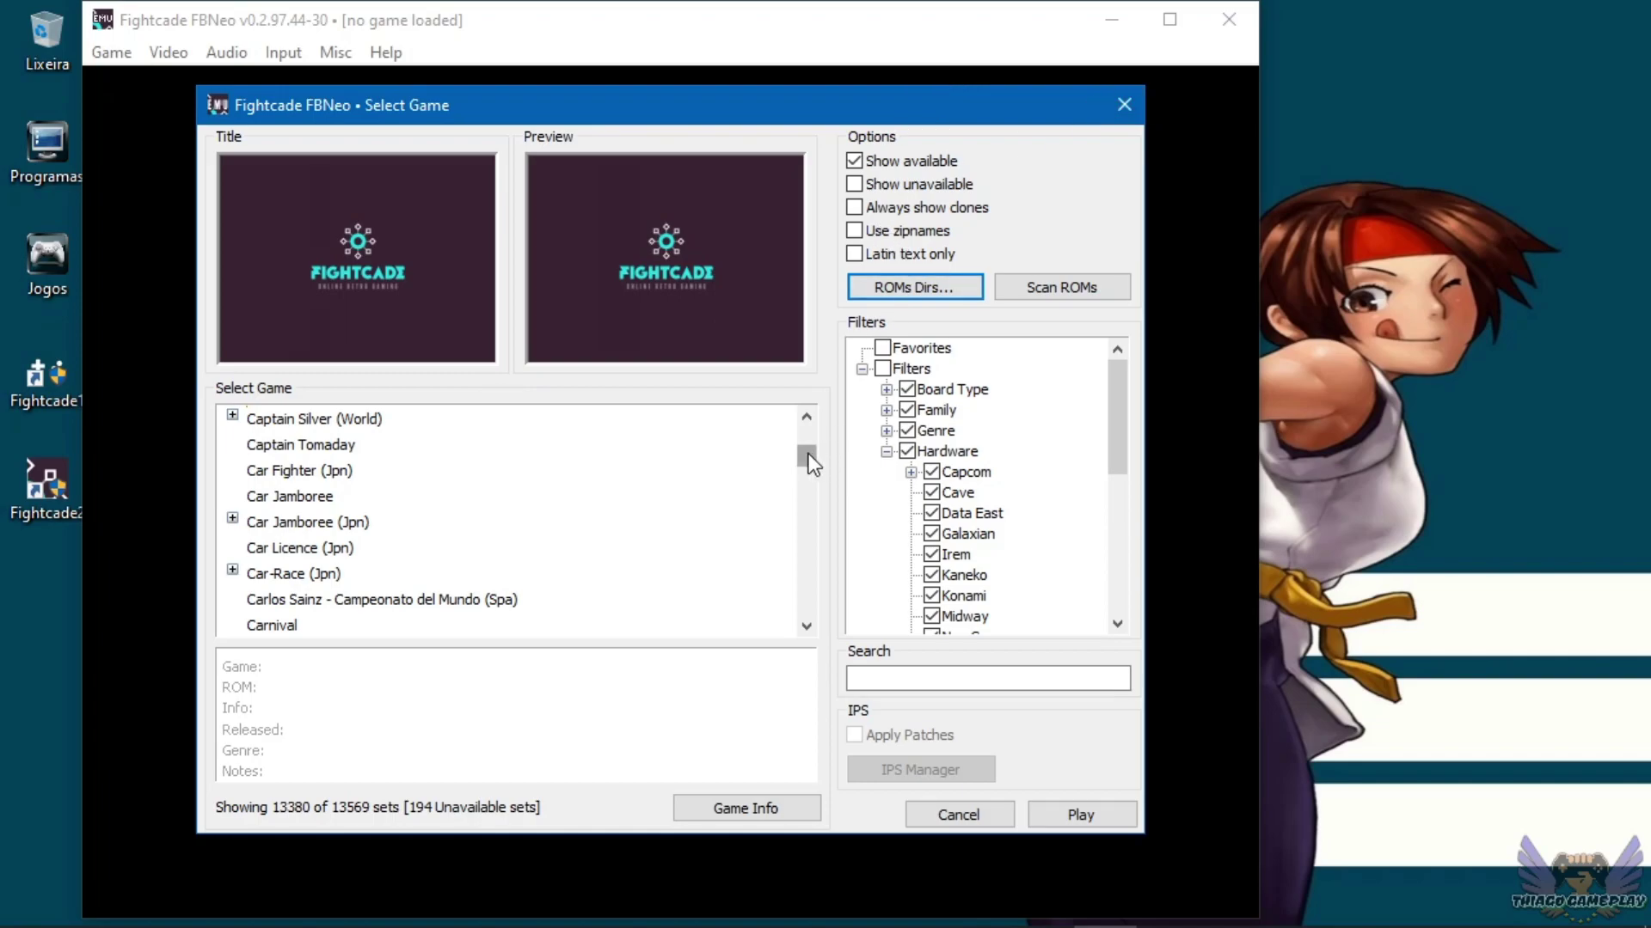
left_click(1124, 105)
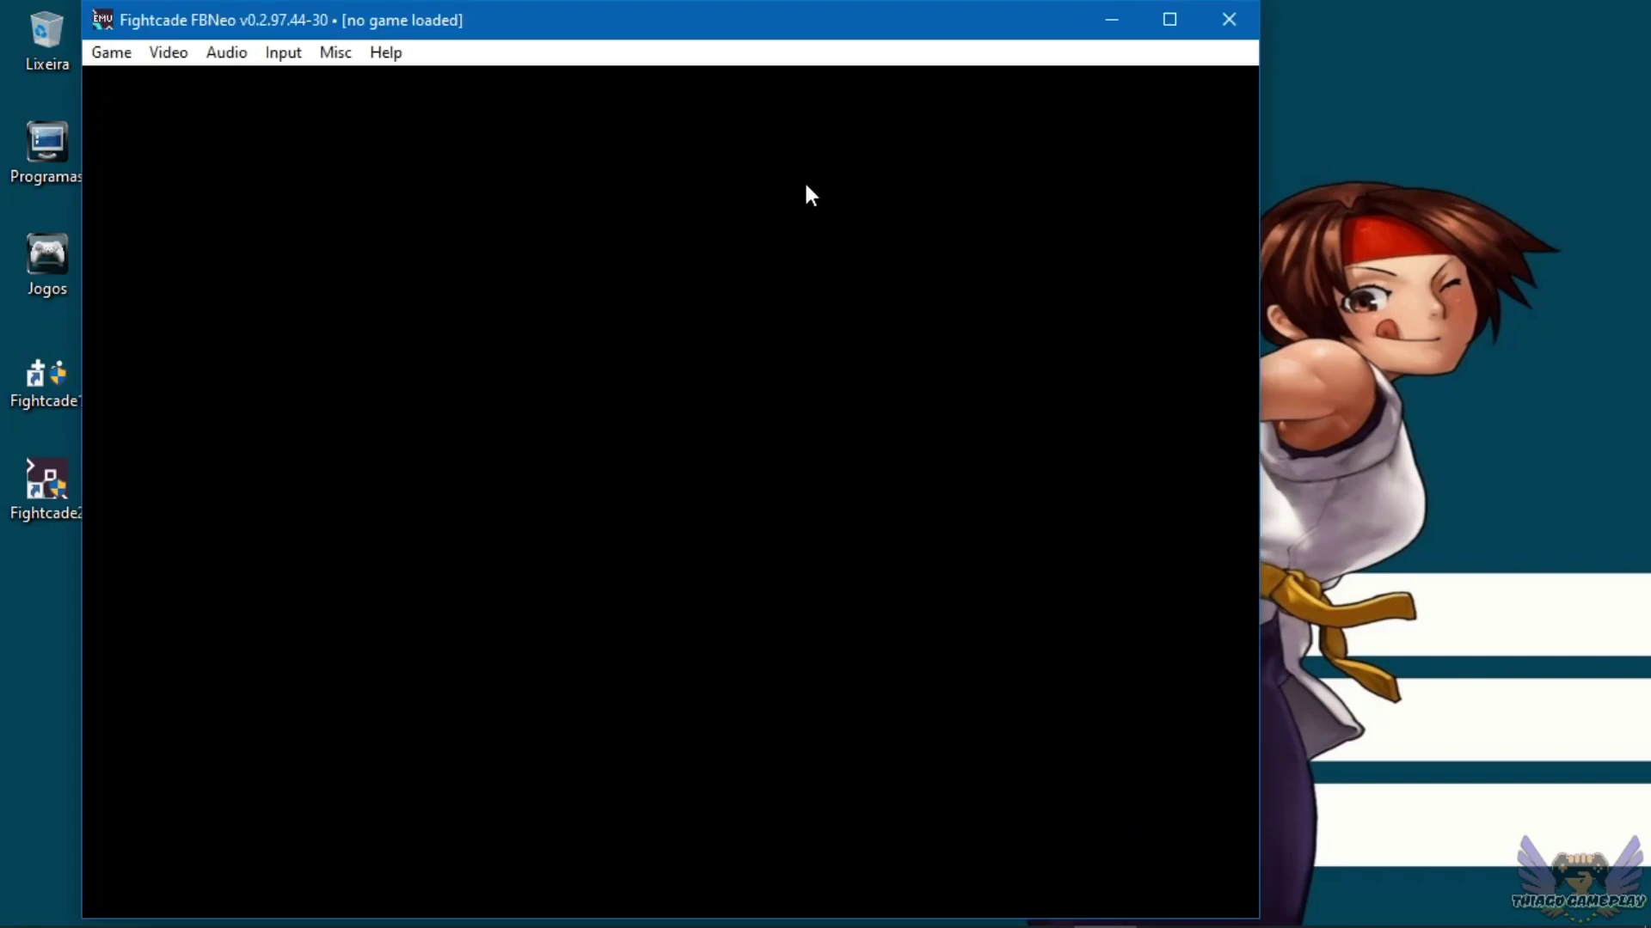
left_click(1225, 19)
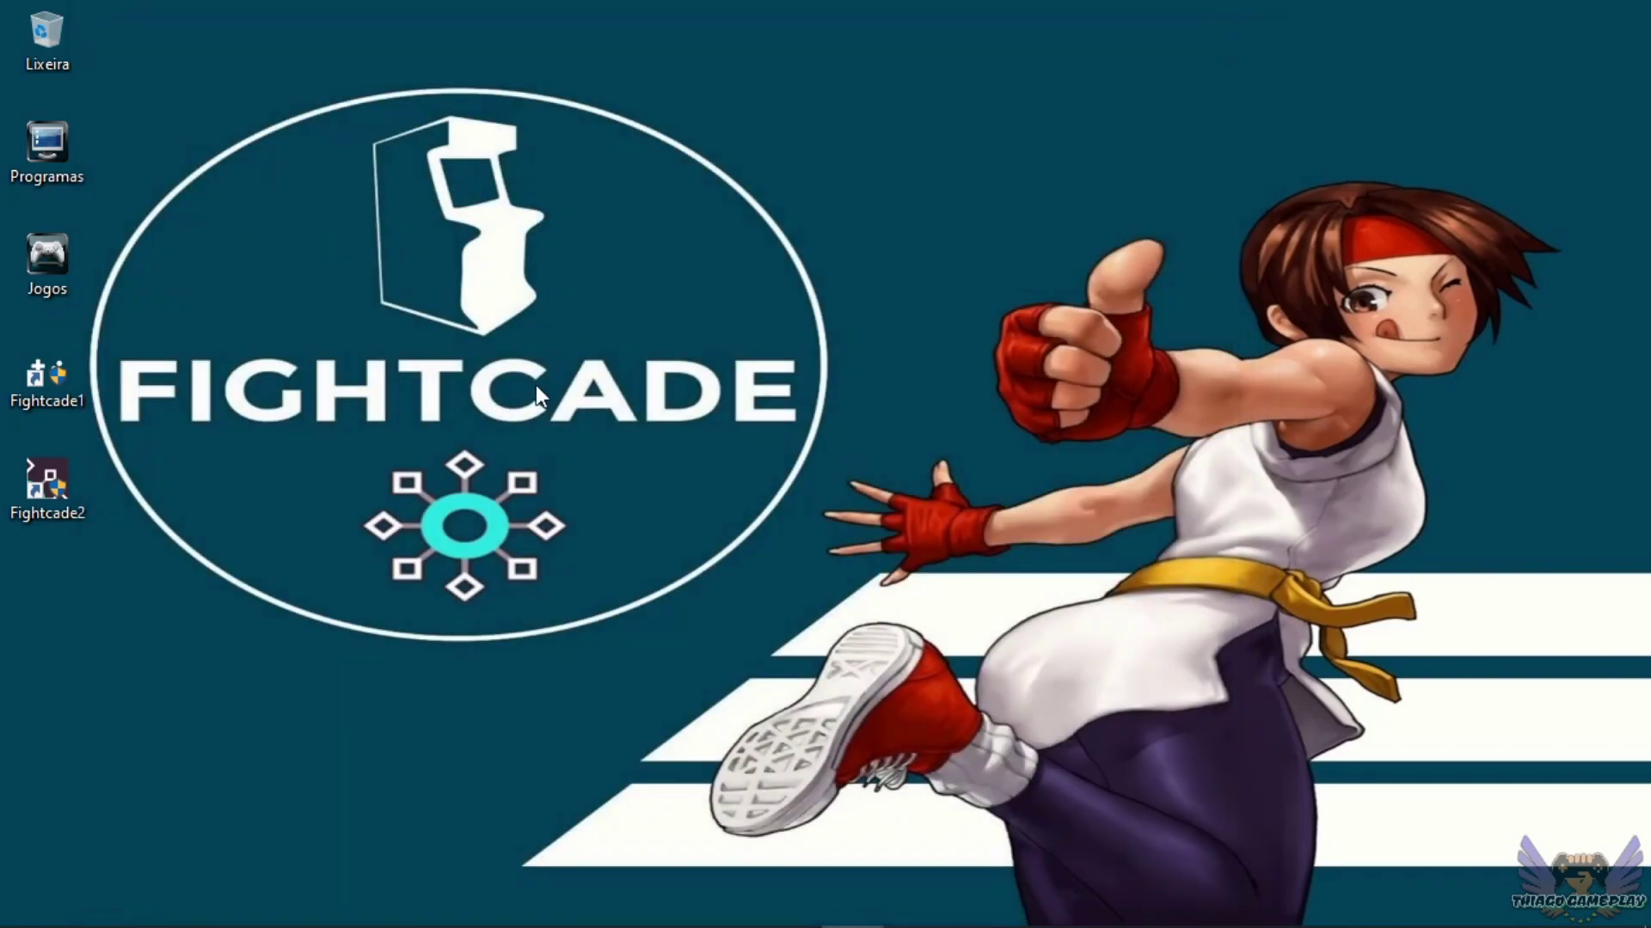
Launch Fightcade2 from the desktop and view the profile's status and log-out options.
double_click(53, 490)
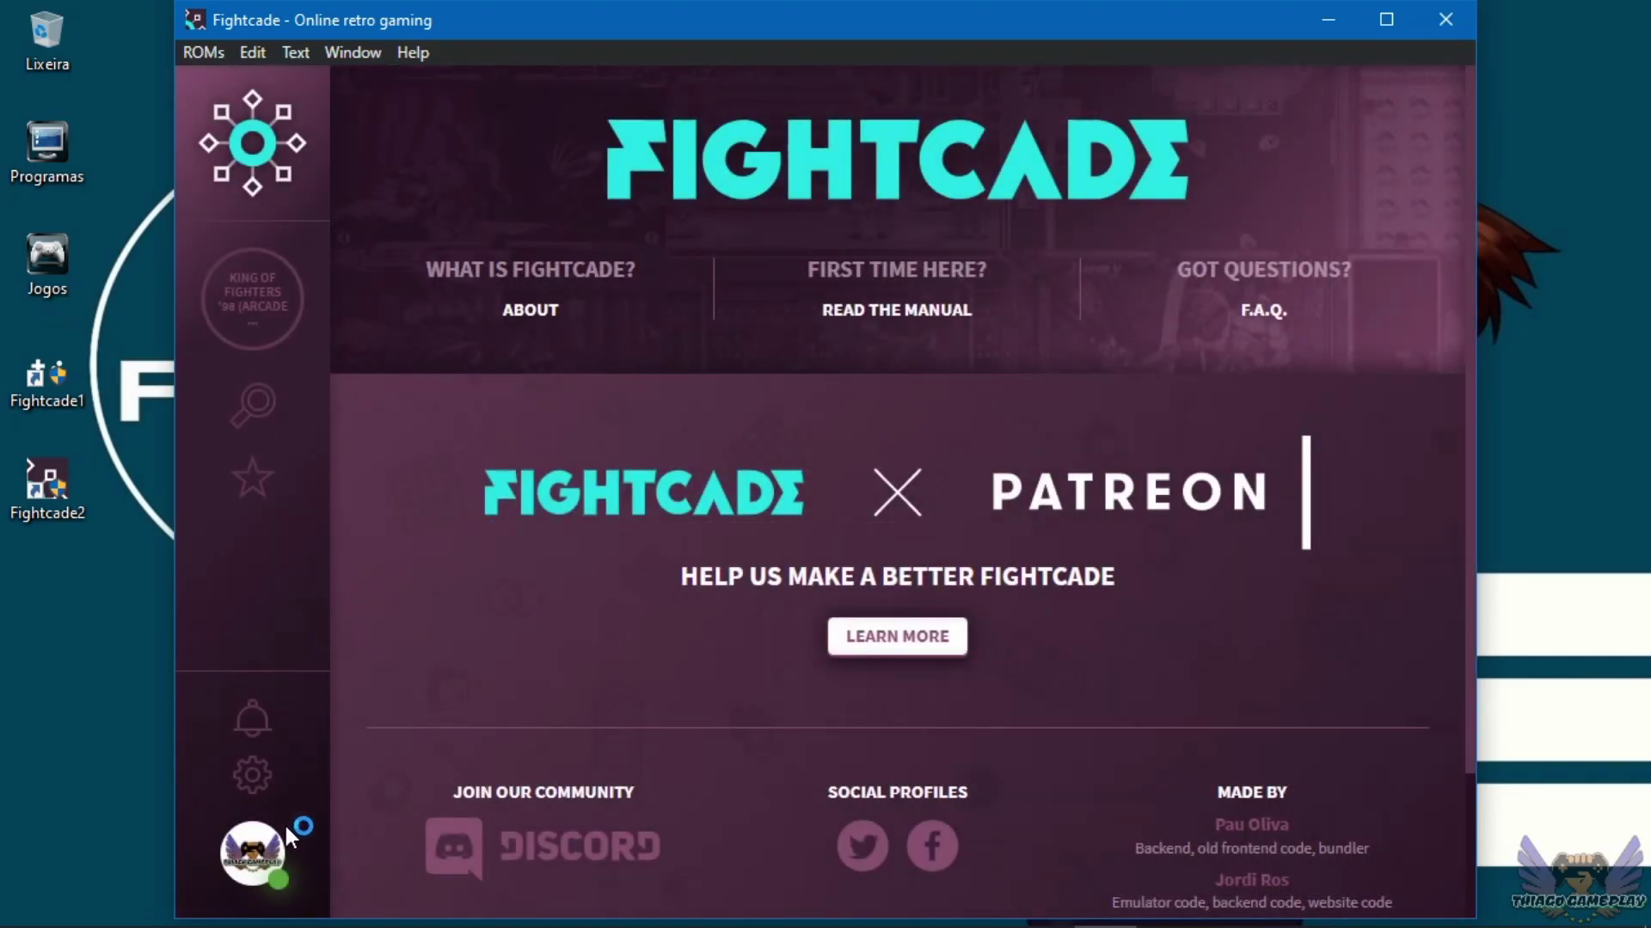
left_click(262, 870)
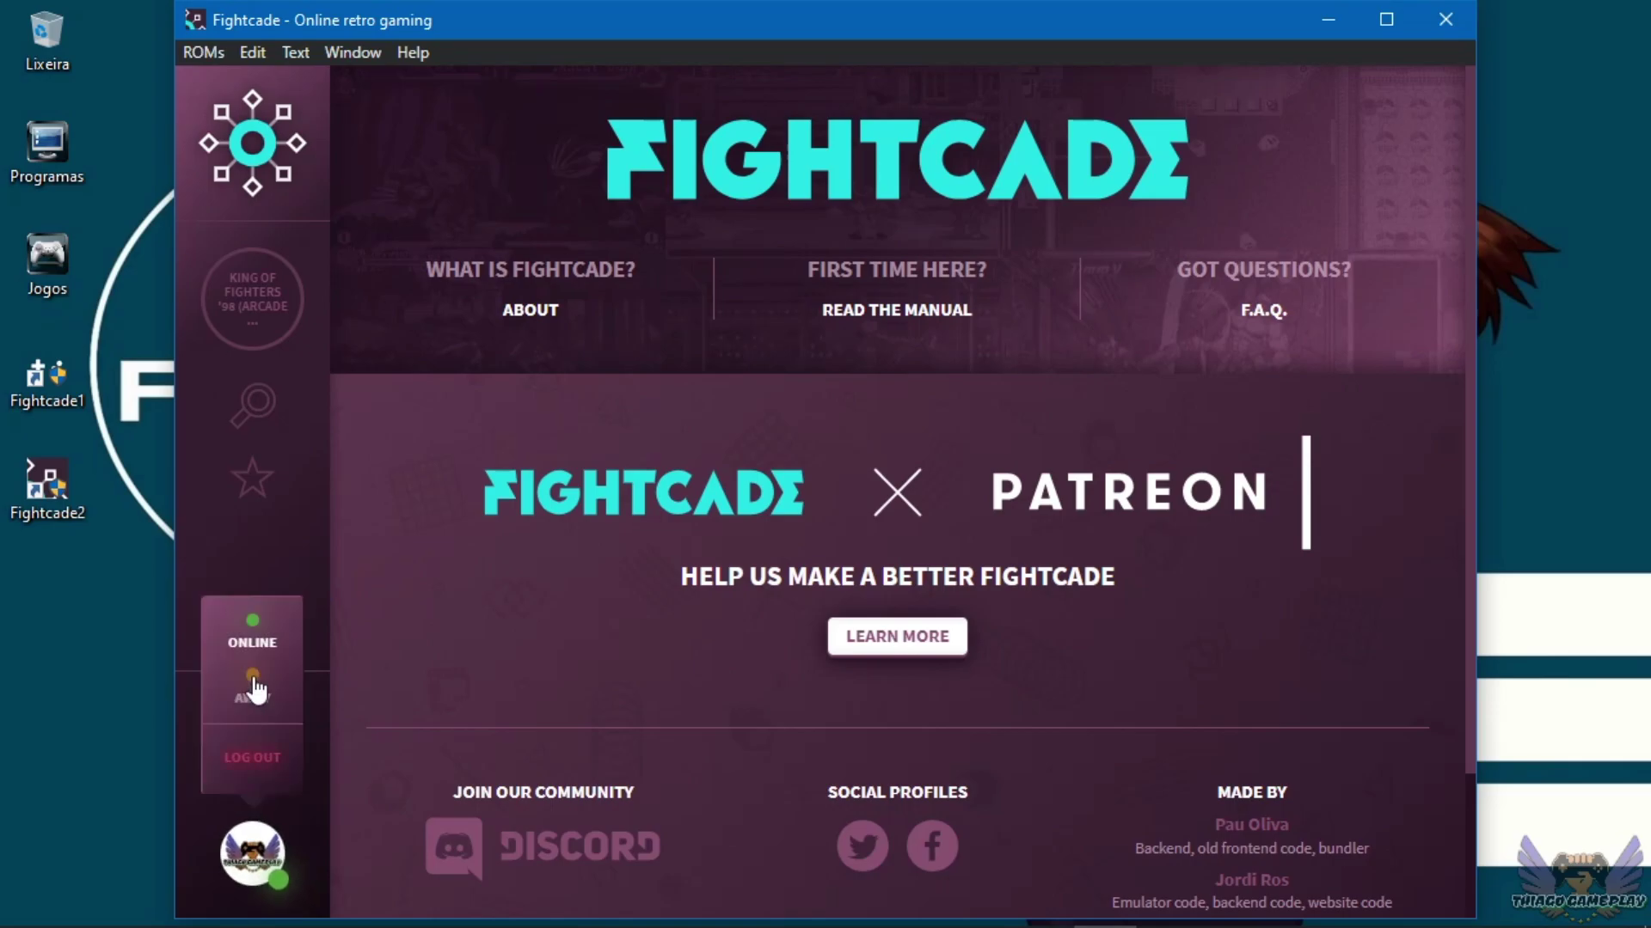
left_click(479, 644)
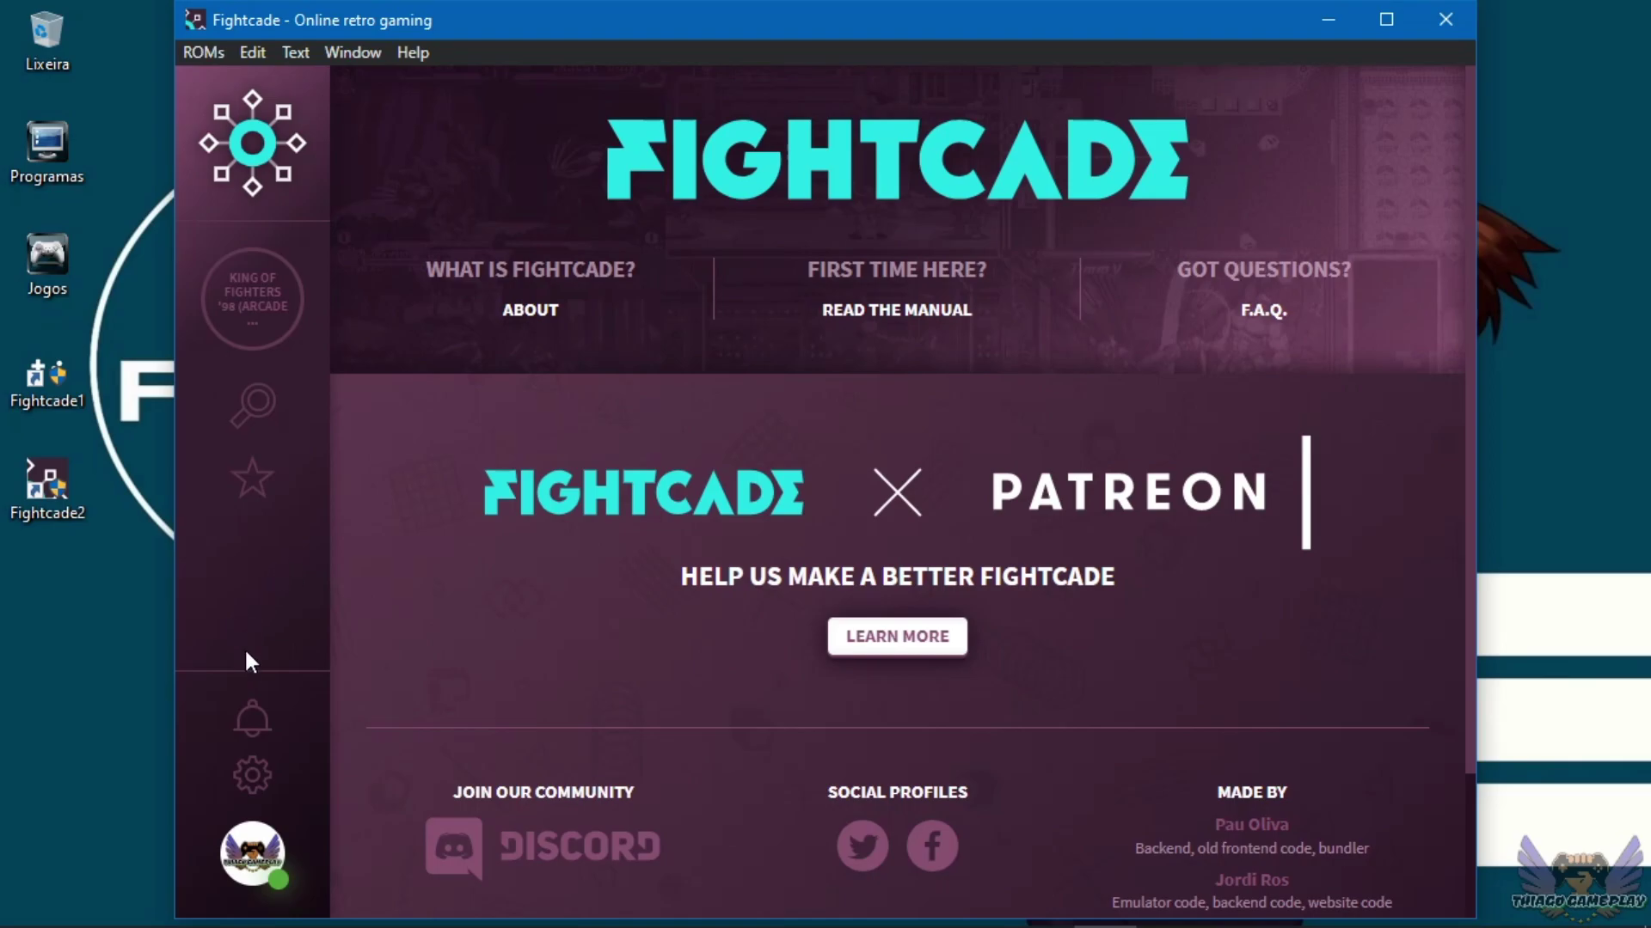
Open the Fightcade settings and examine the Smoothing / Input lag choices, keeping Automatic.
left_click(252, 774)
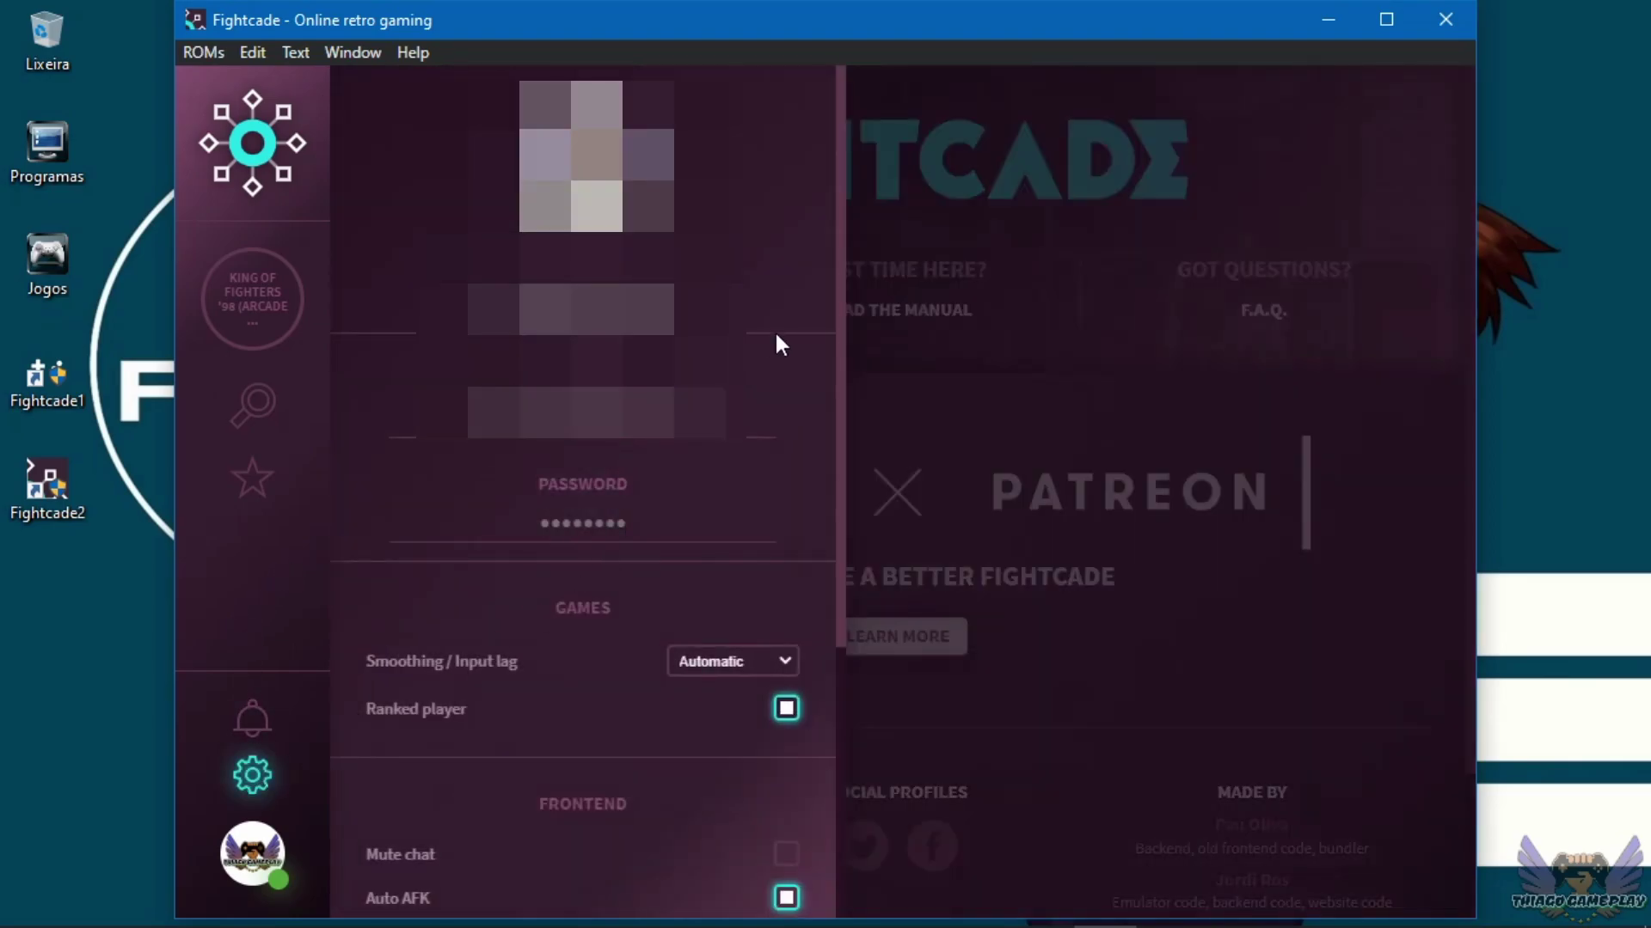
left_click_drag(843, 318, 855, 625)
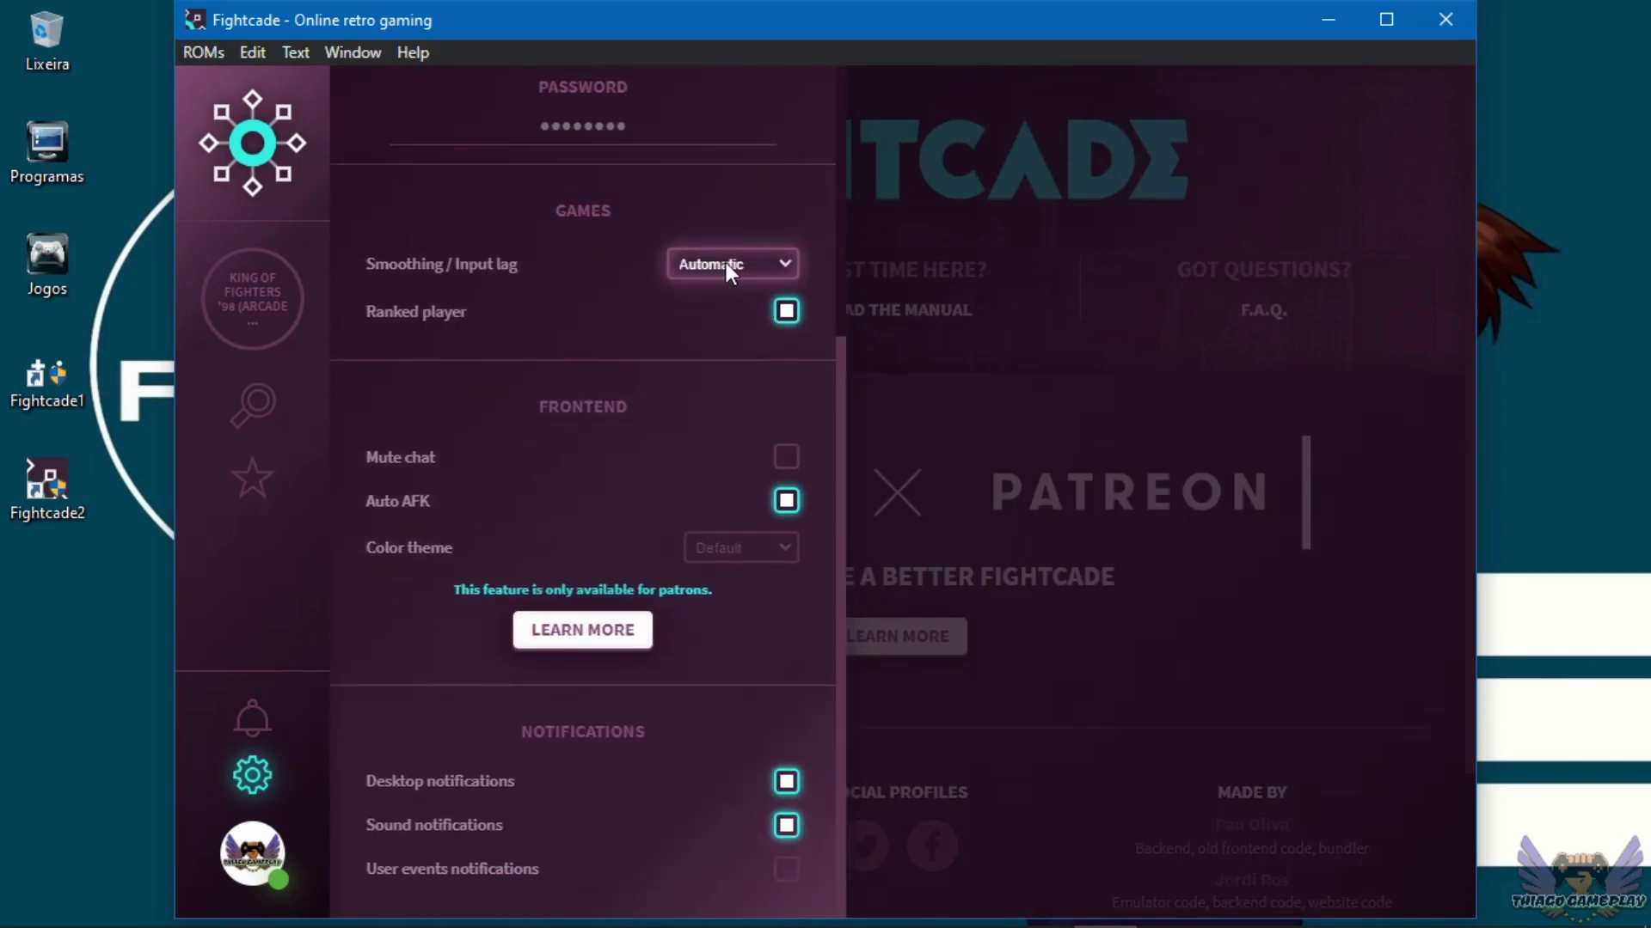
left_click(725, 261)
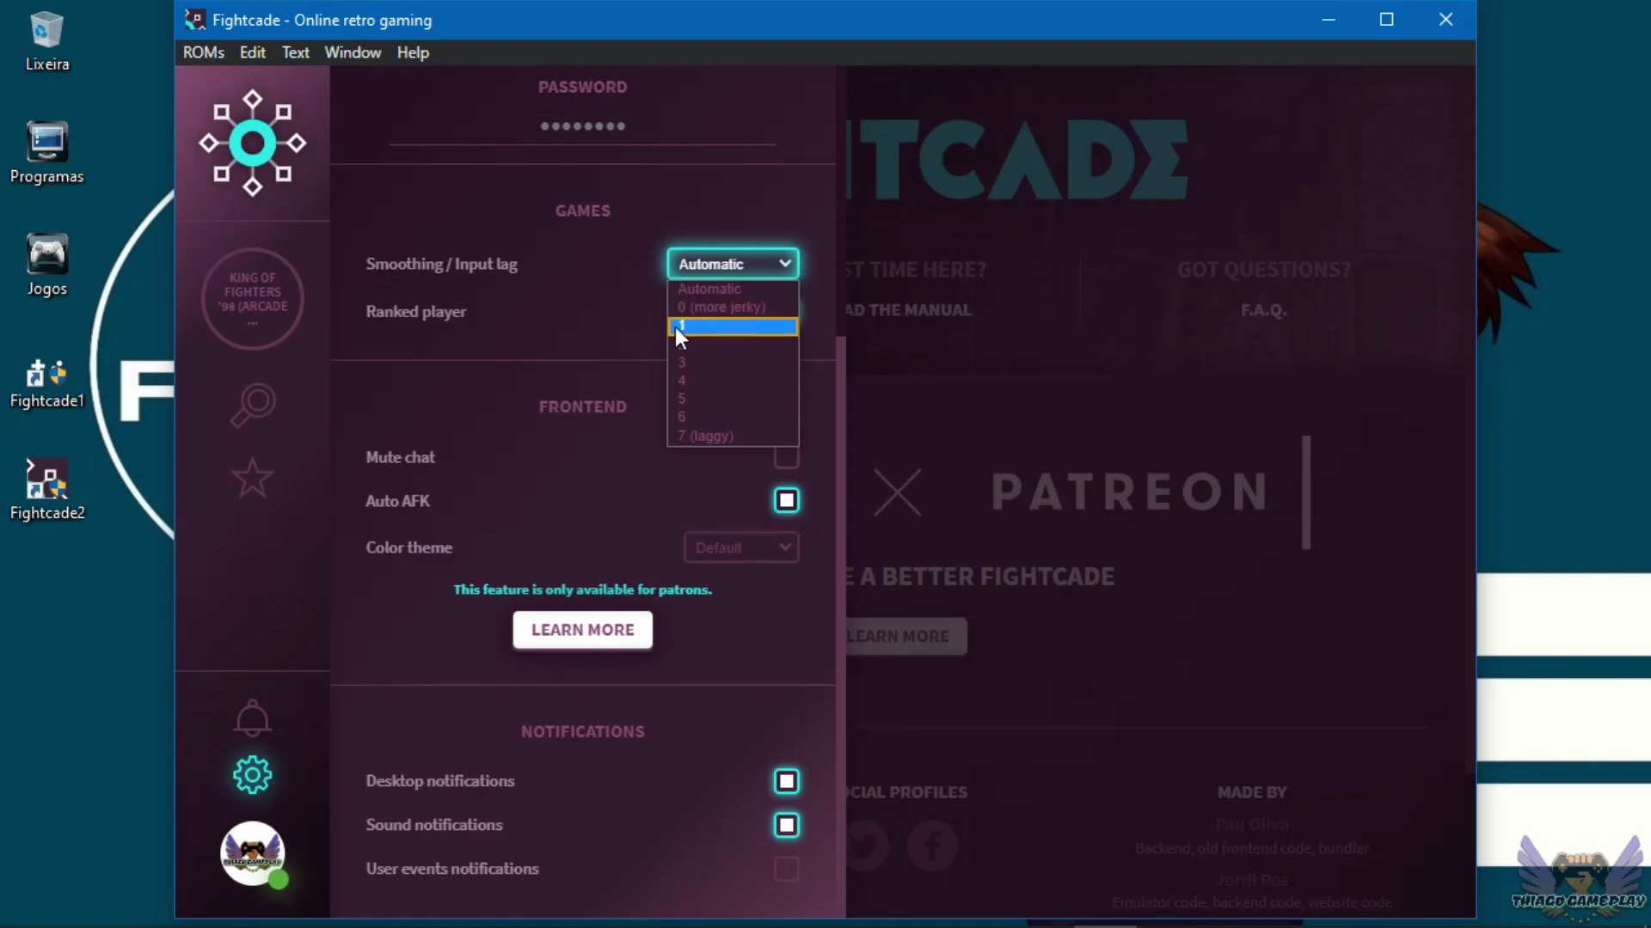
left_click(599, 324)
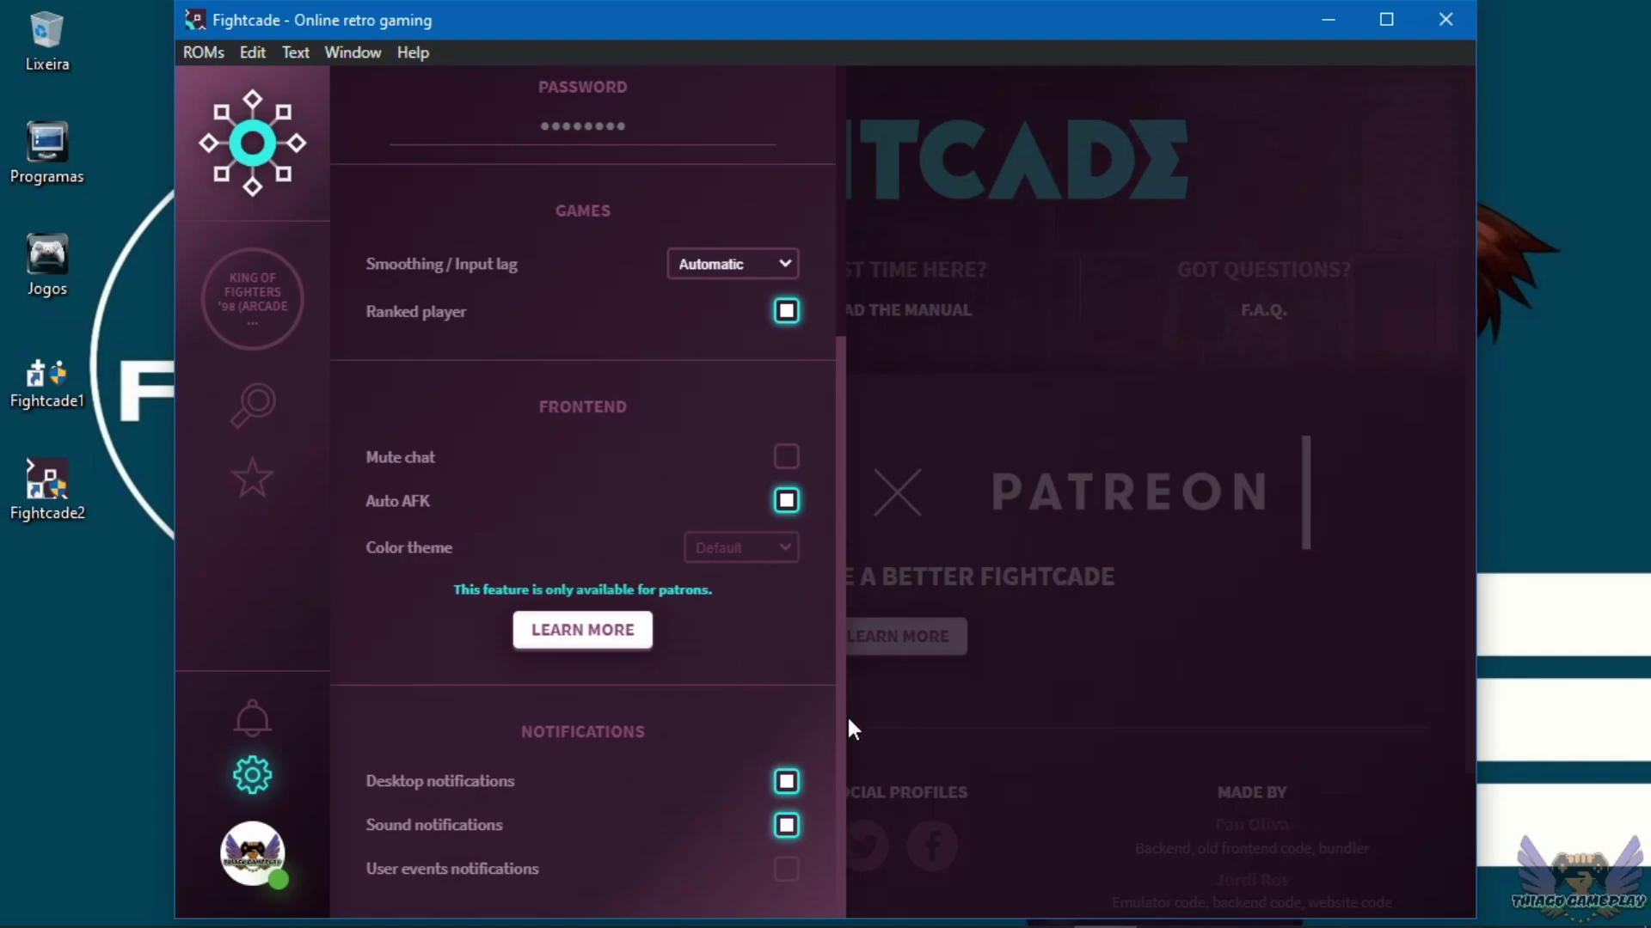
Open the Gravatar site from the profile picture in the settings and go to its sign-in page.
left_click_drag(839, 724, 844, 457)
left_click(580, 155)
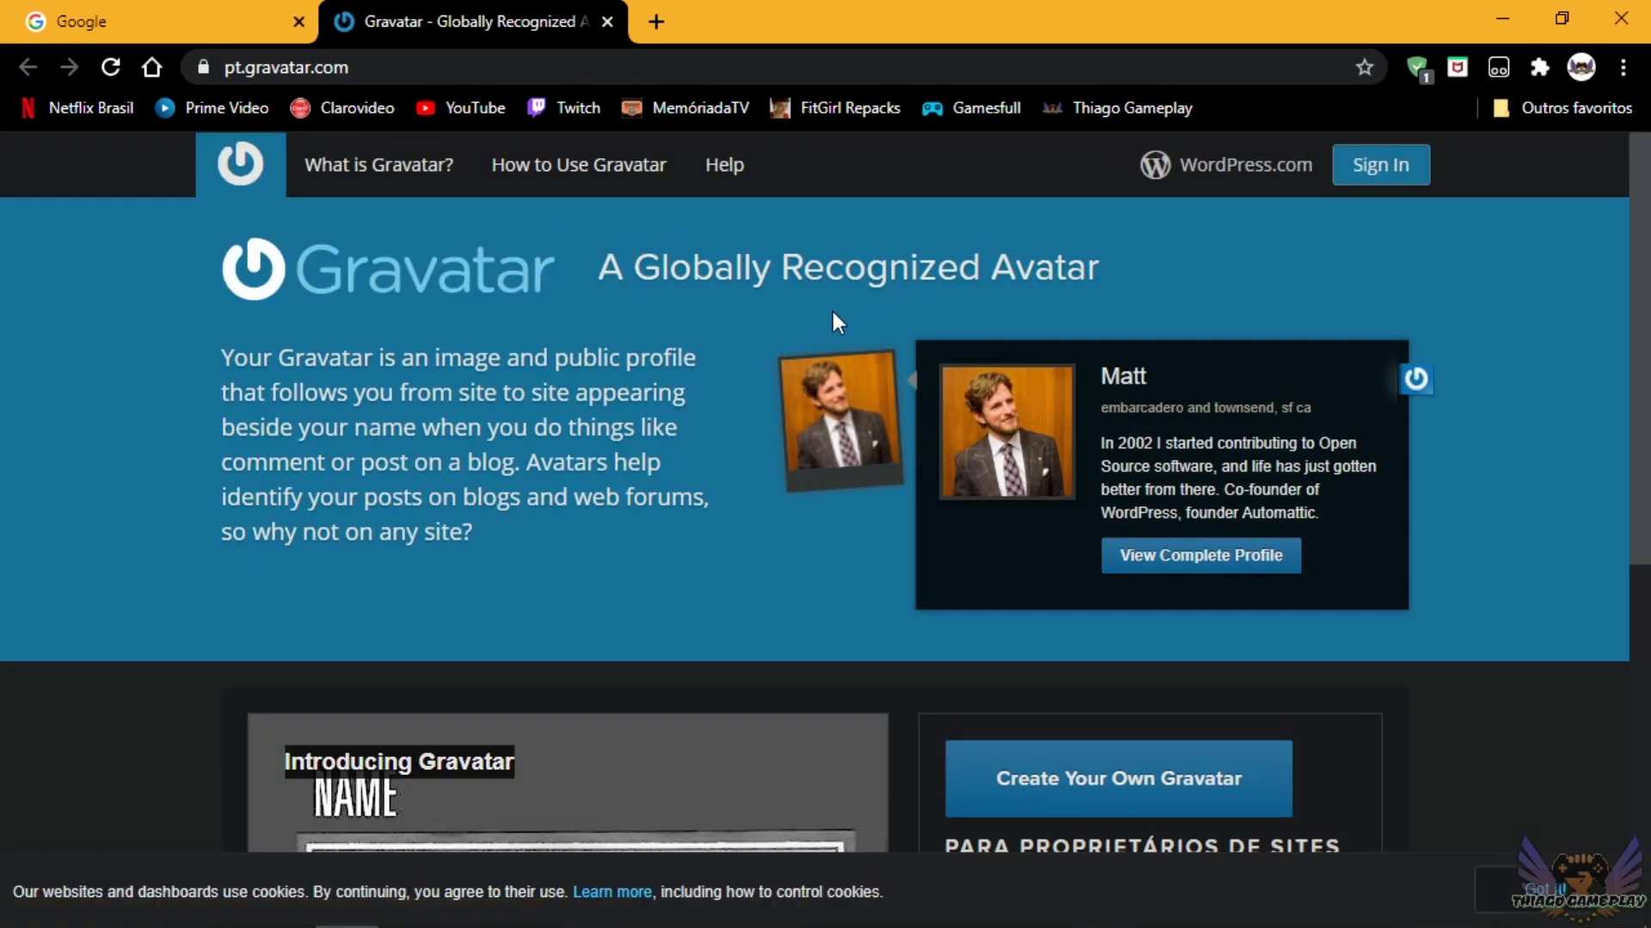
left_click(1384, 167)
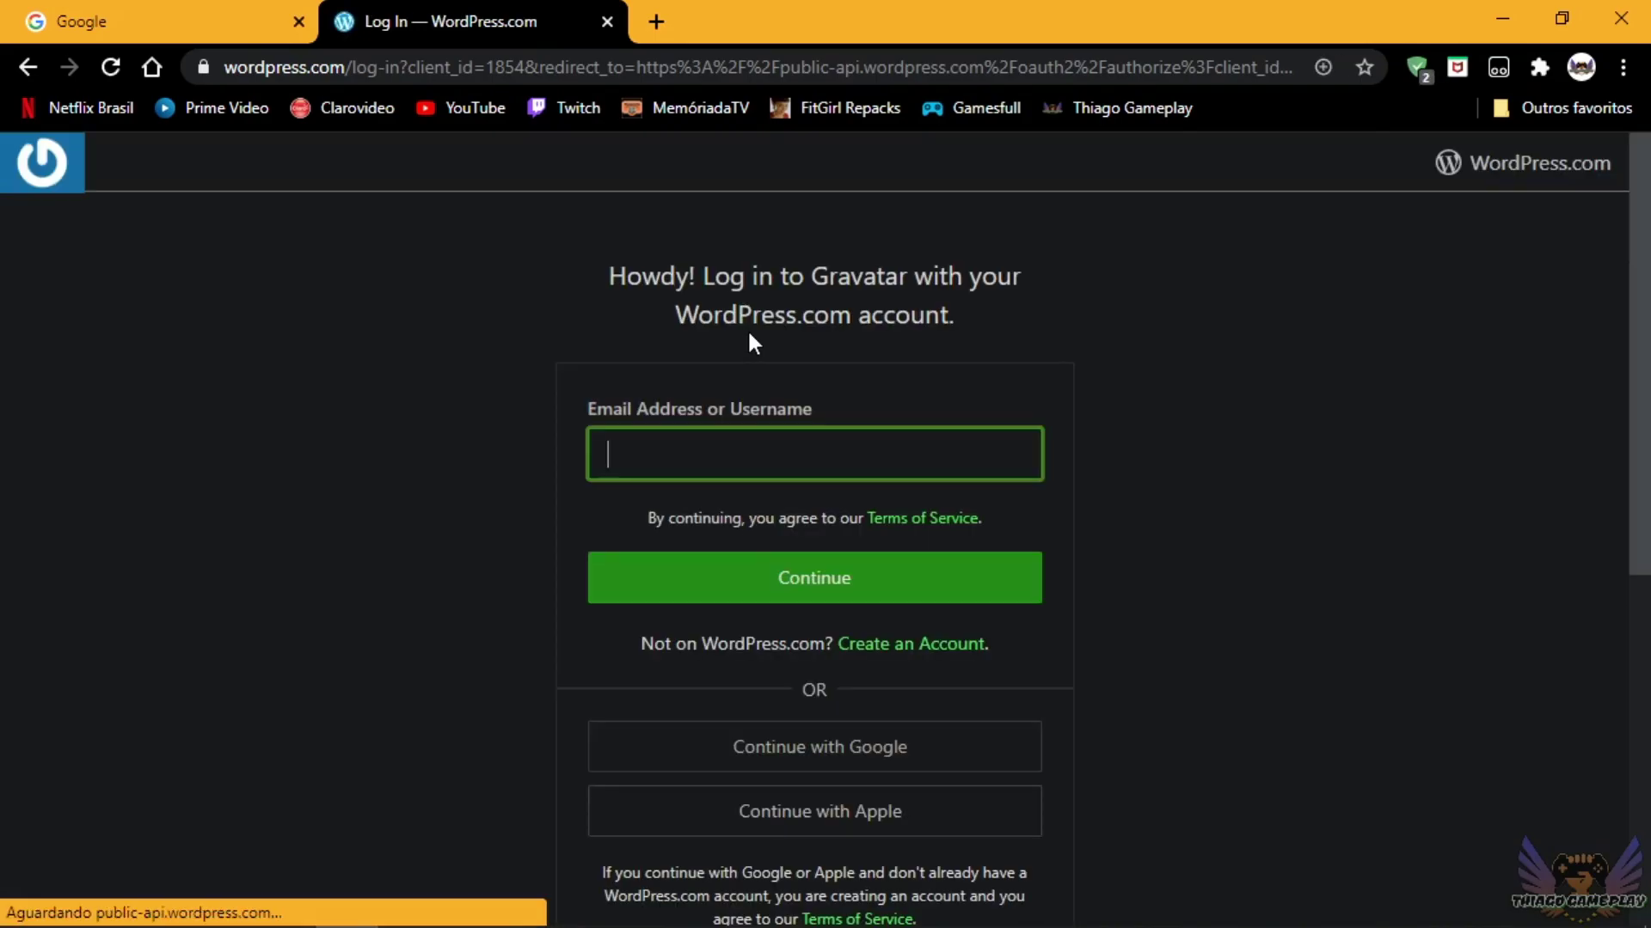
Try to log in to Gravatar with a Google account, then close the login page and minimize the browser.
scroll(456, 438, "down", 3)
scroll(672, 309, "up", 3)
scroll(498, 473, "down", 2)
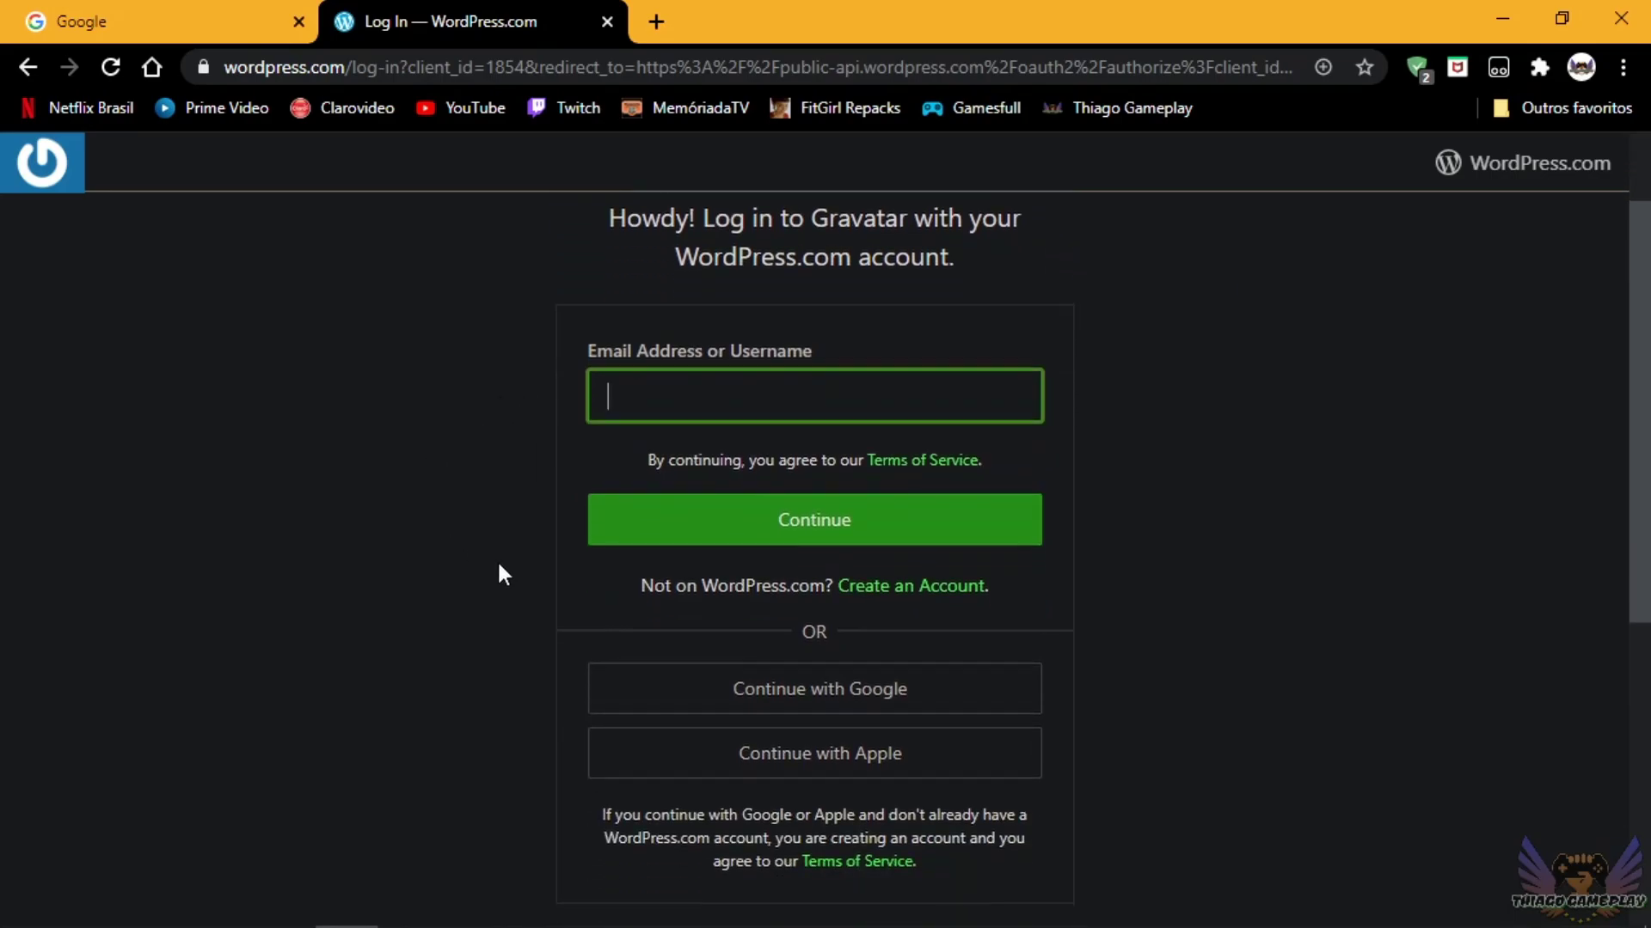
left_click(834, 689)
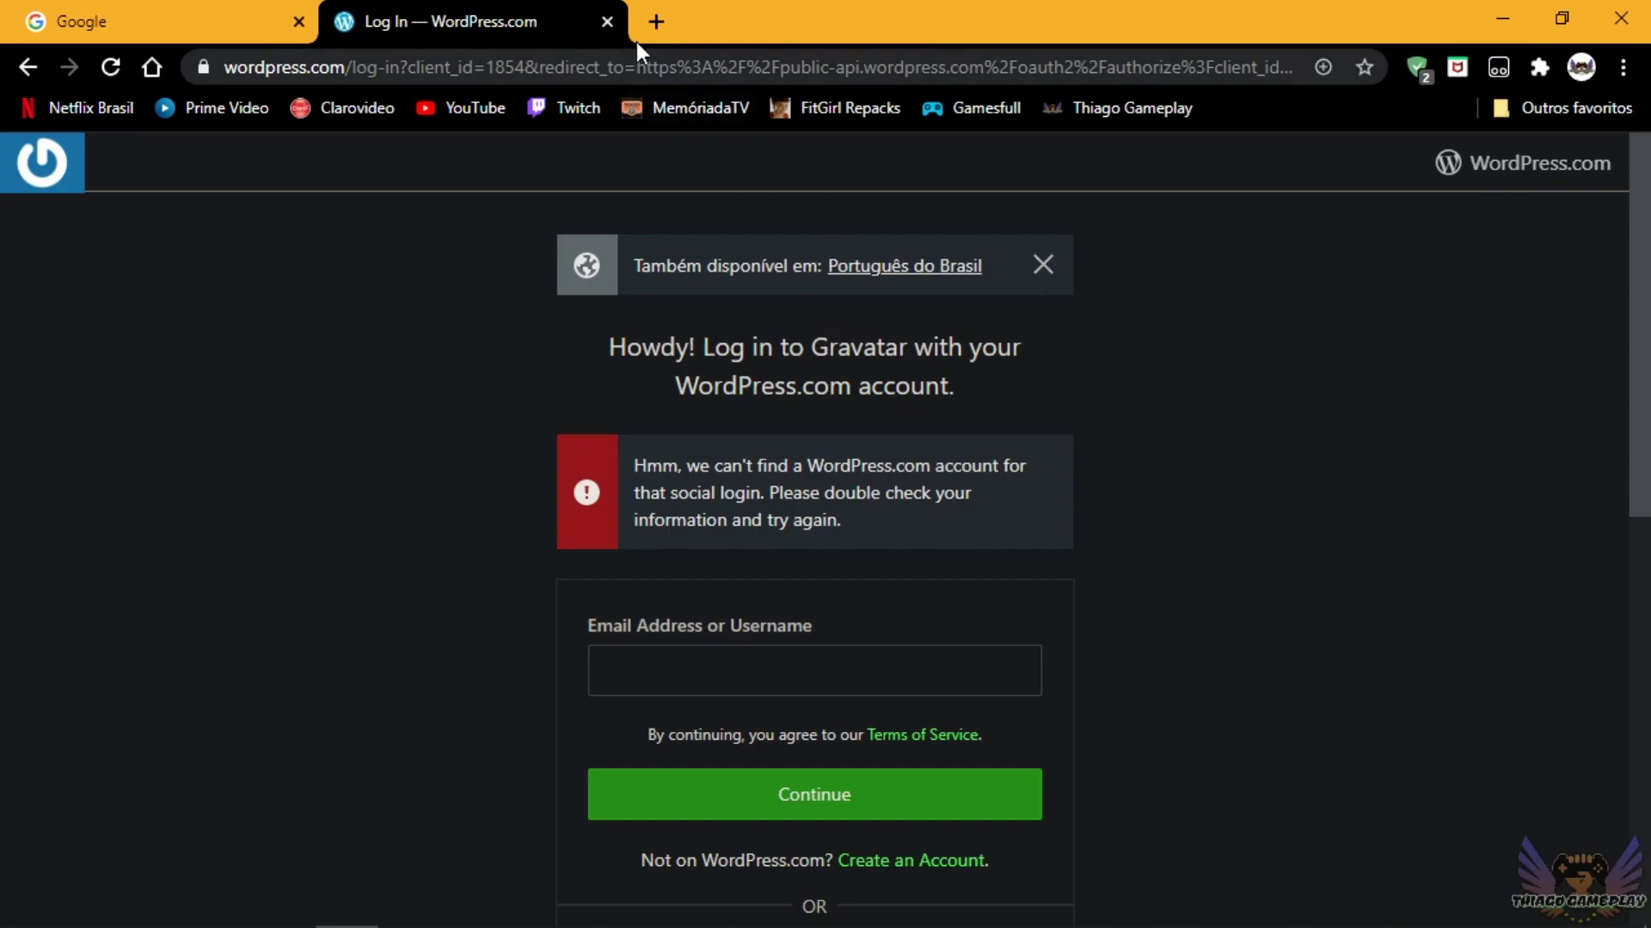
left_click(607, 22)
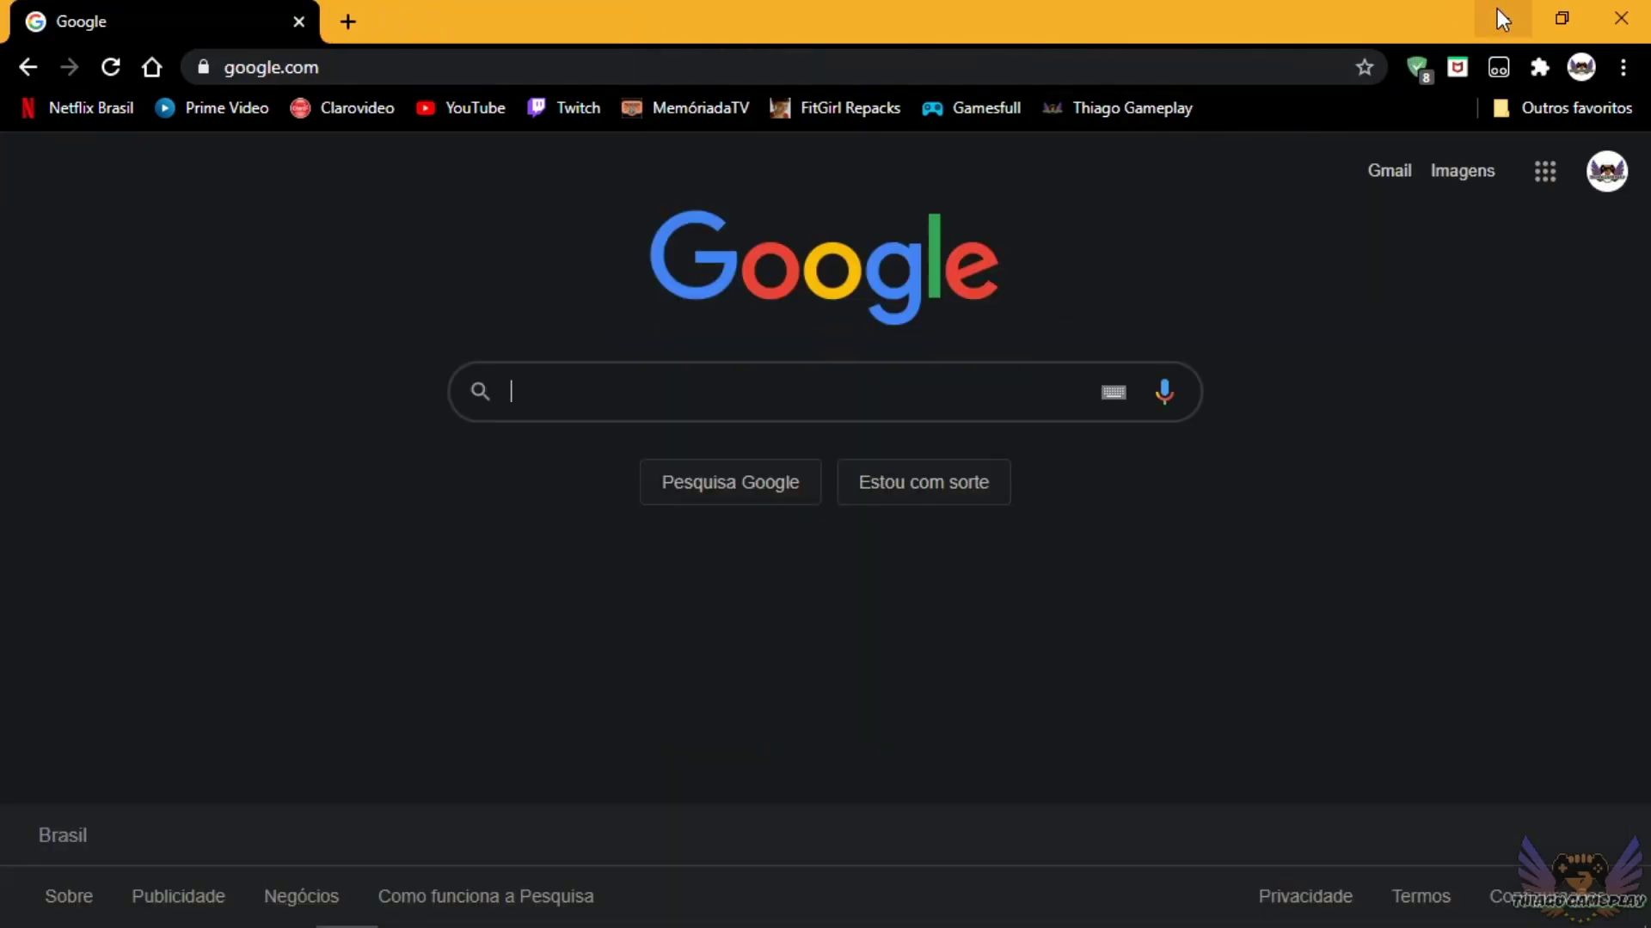
left_click(1502, 17)
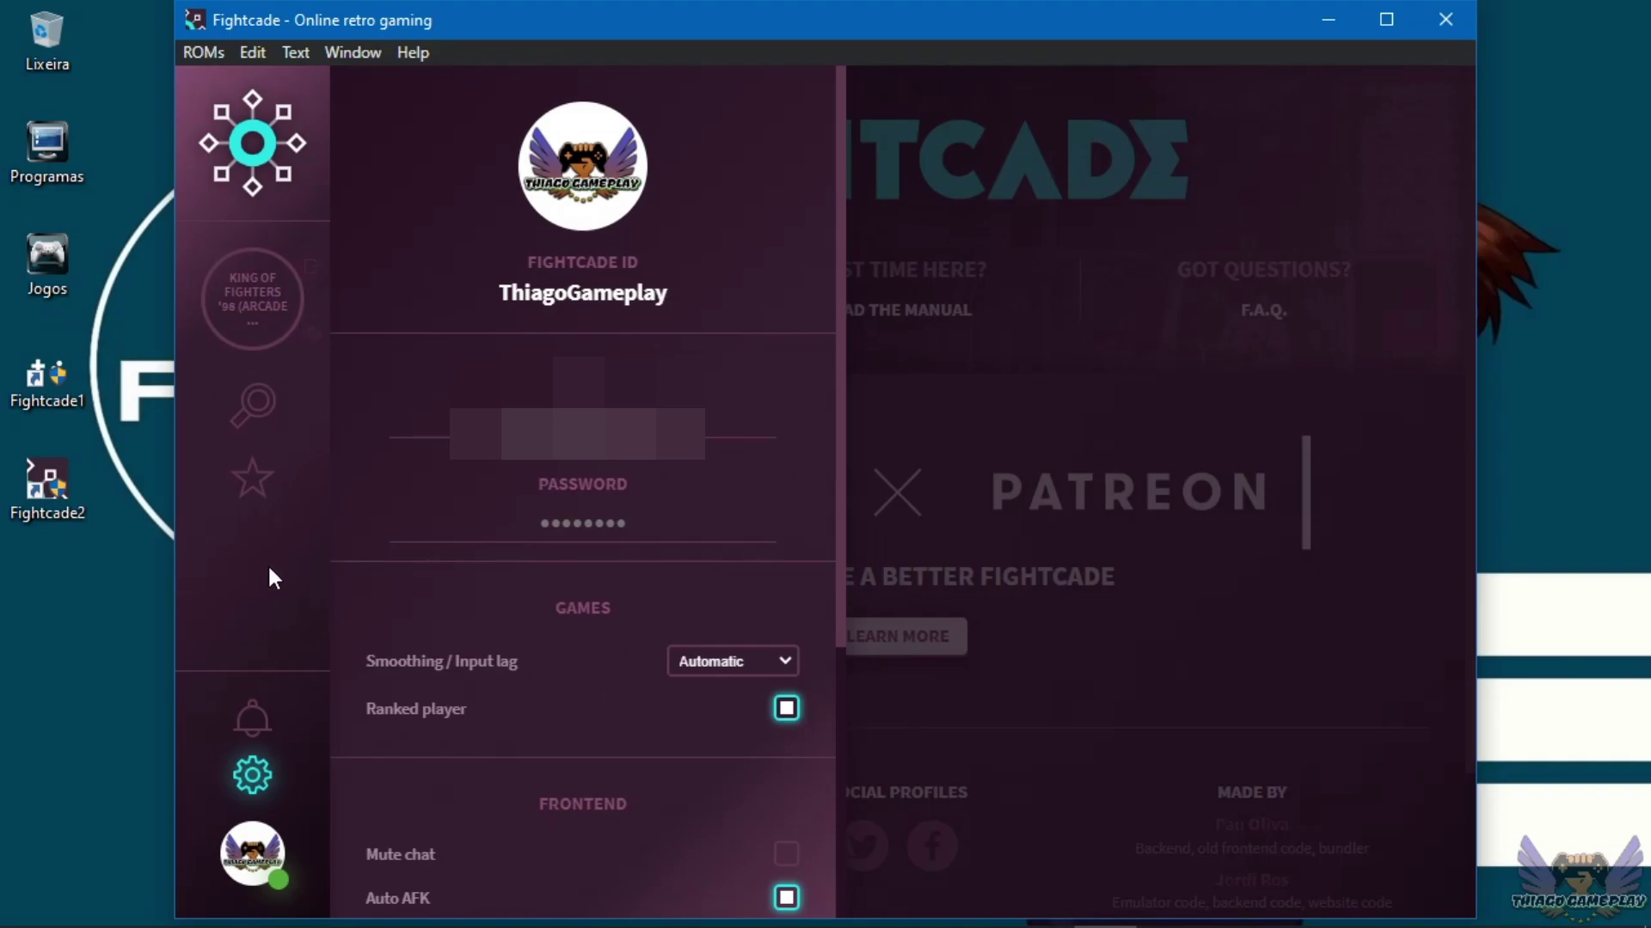
Close the settings, view the King of Fighters '98 (Arcade FC1) channel, and leave it.
left_click(1024, 413)
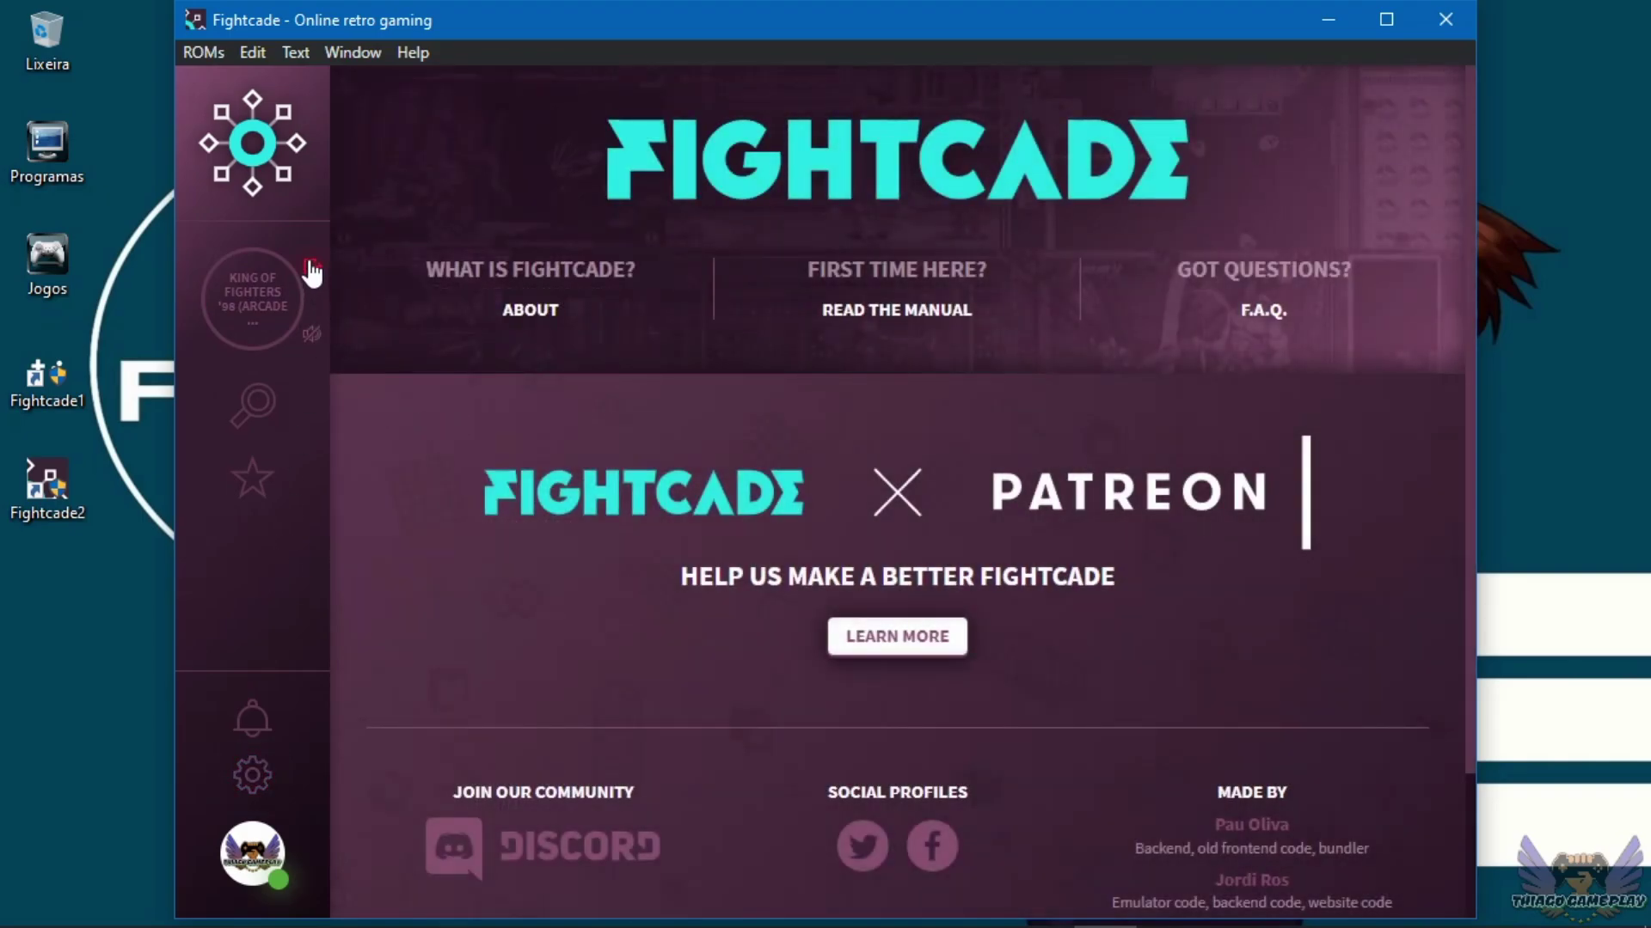
left_click(267, 301)
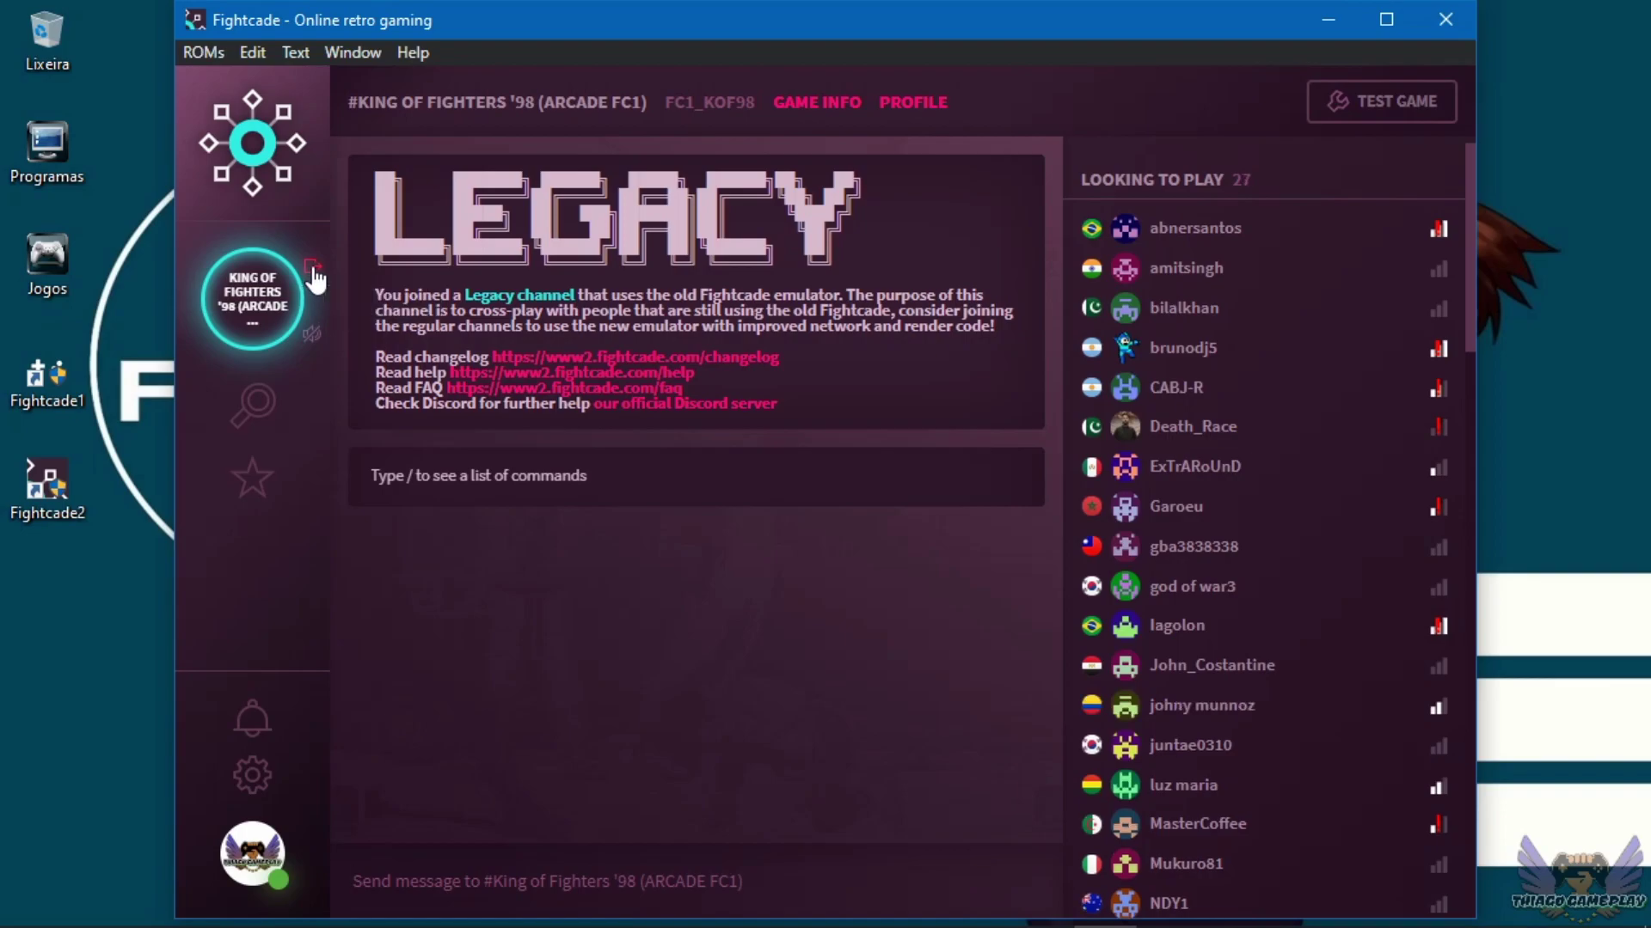
left_click(313, 272)
Maximize the Fightcade window and open the game channel search.
left_click(1386, 19)
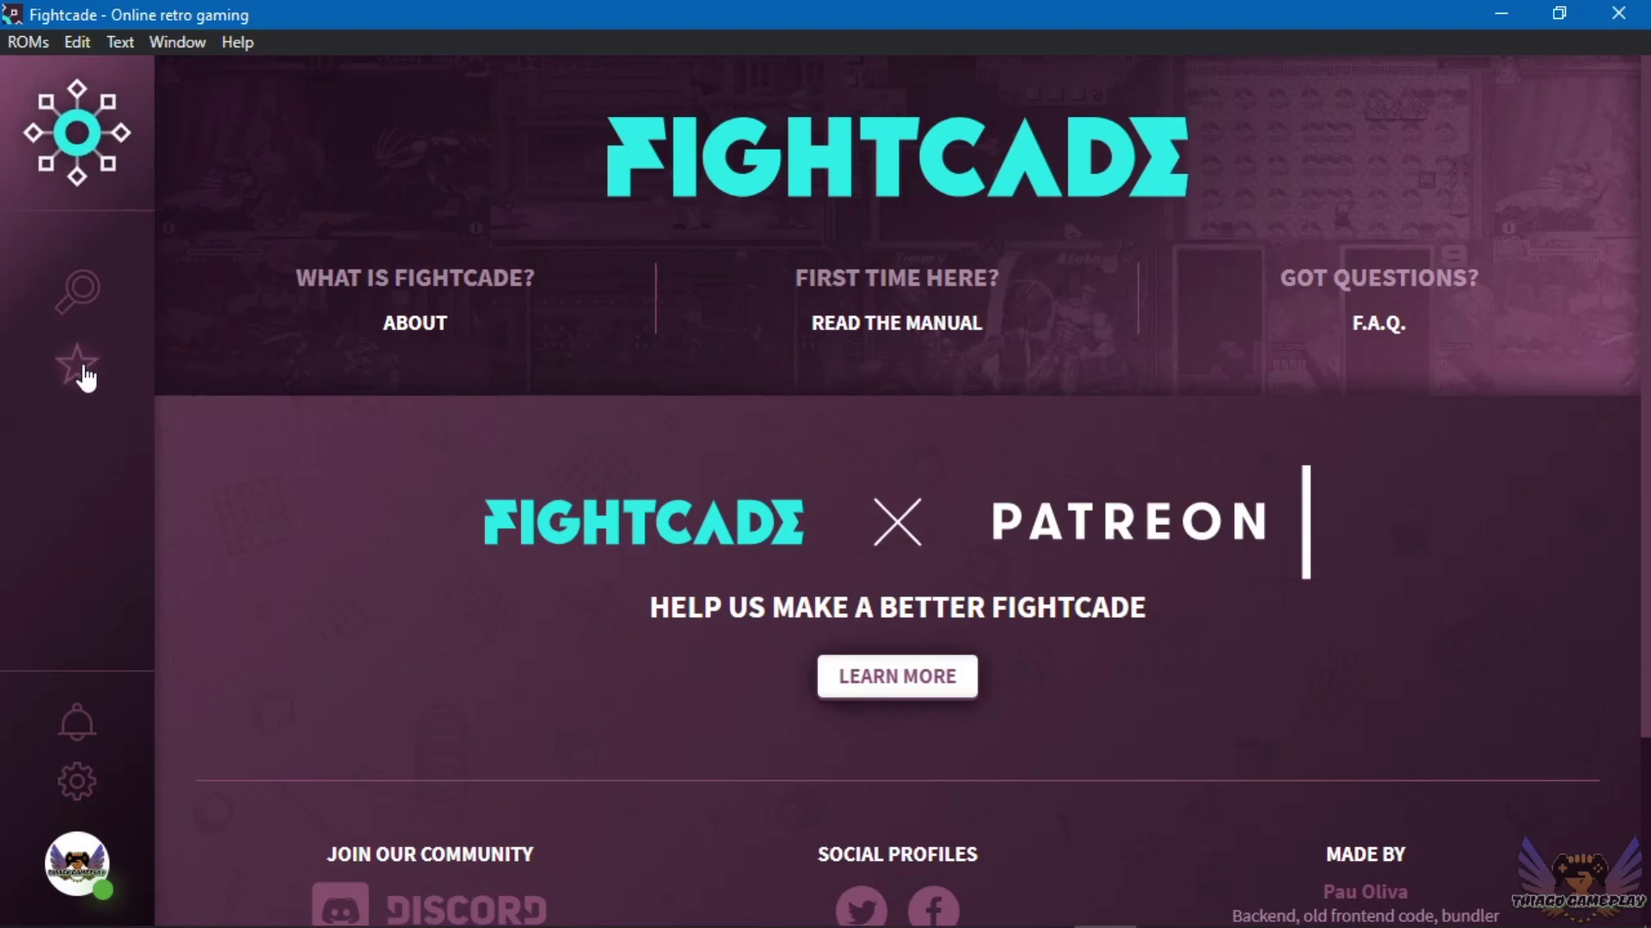
left_click(77, 296)
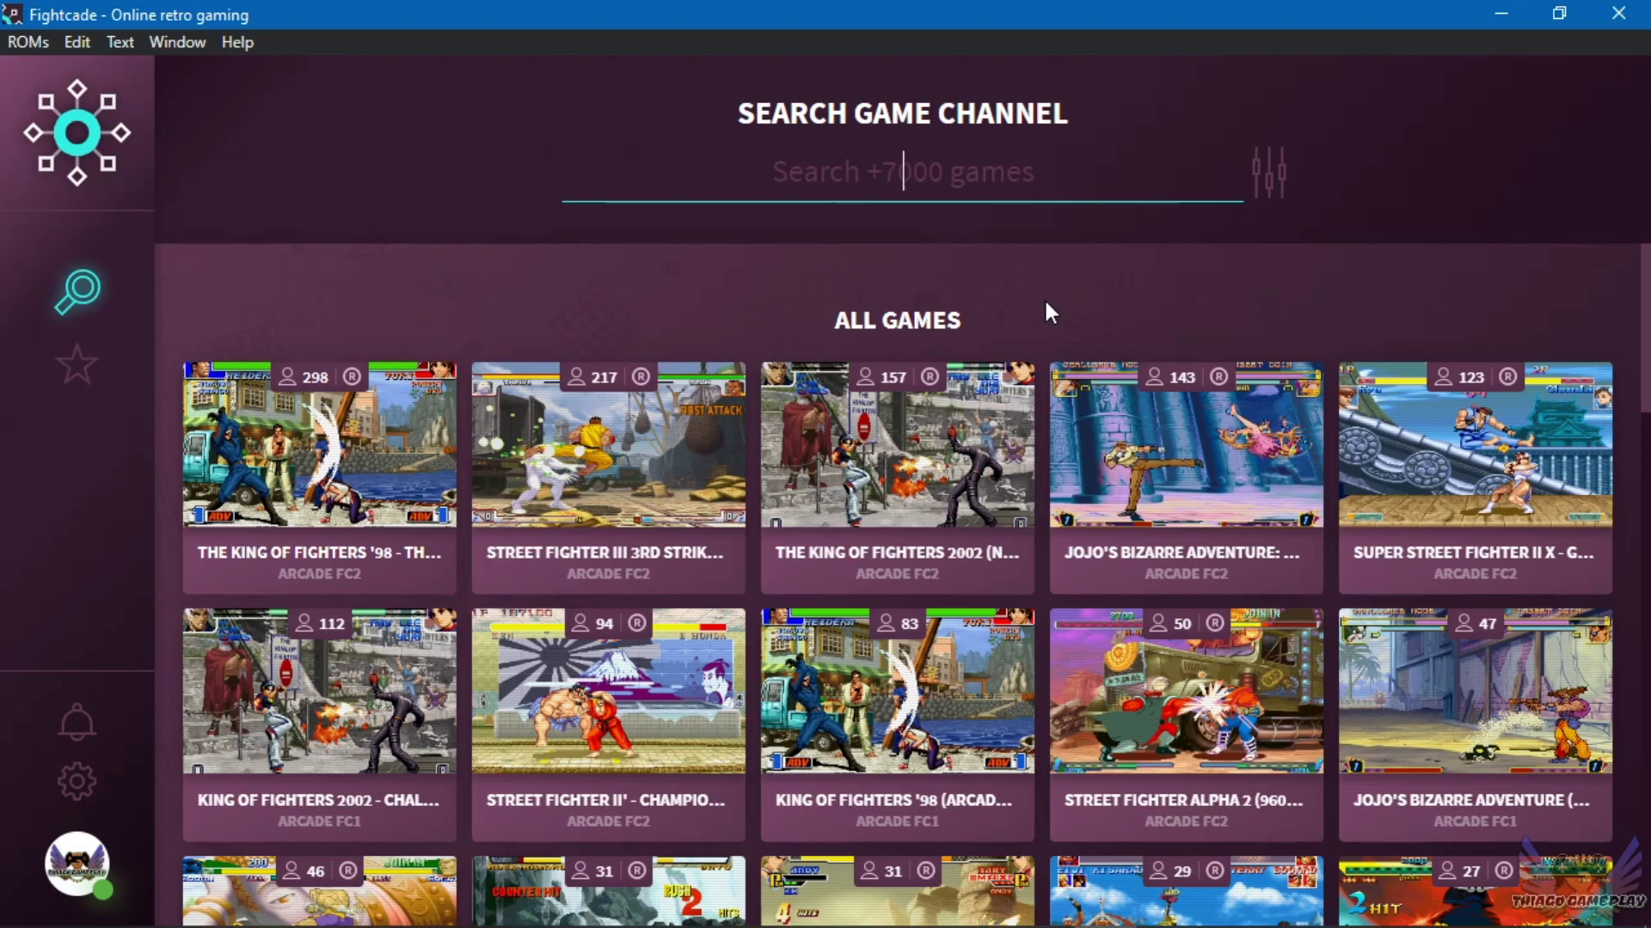
Show the advanced filters of the game channel search and filter the games by the Master System system.
left_click(1267, 176)
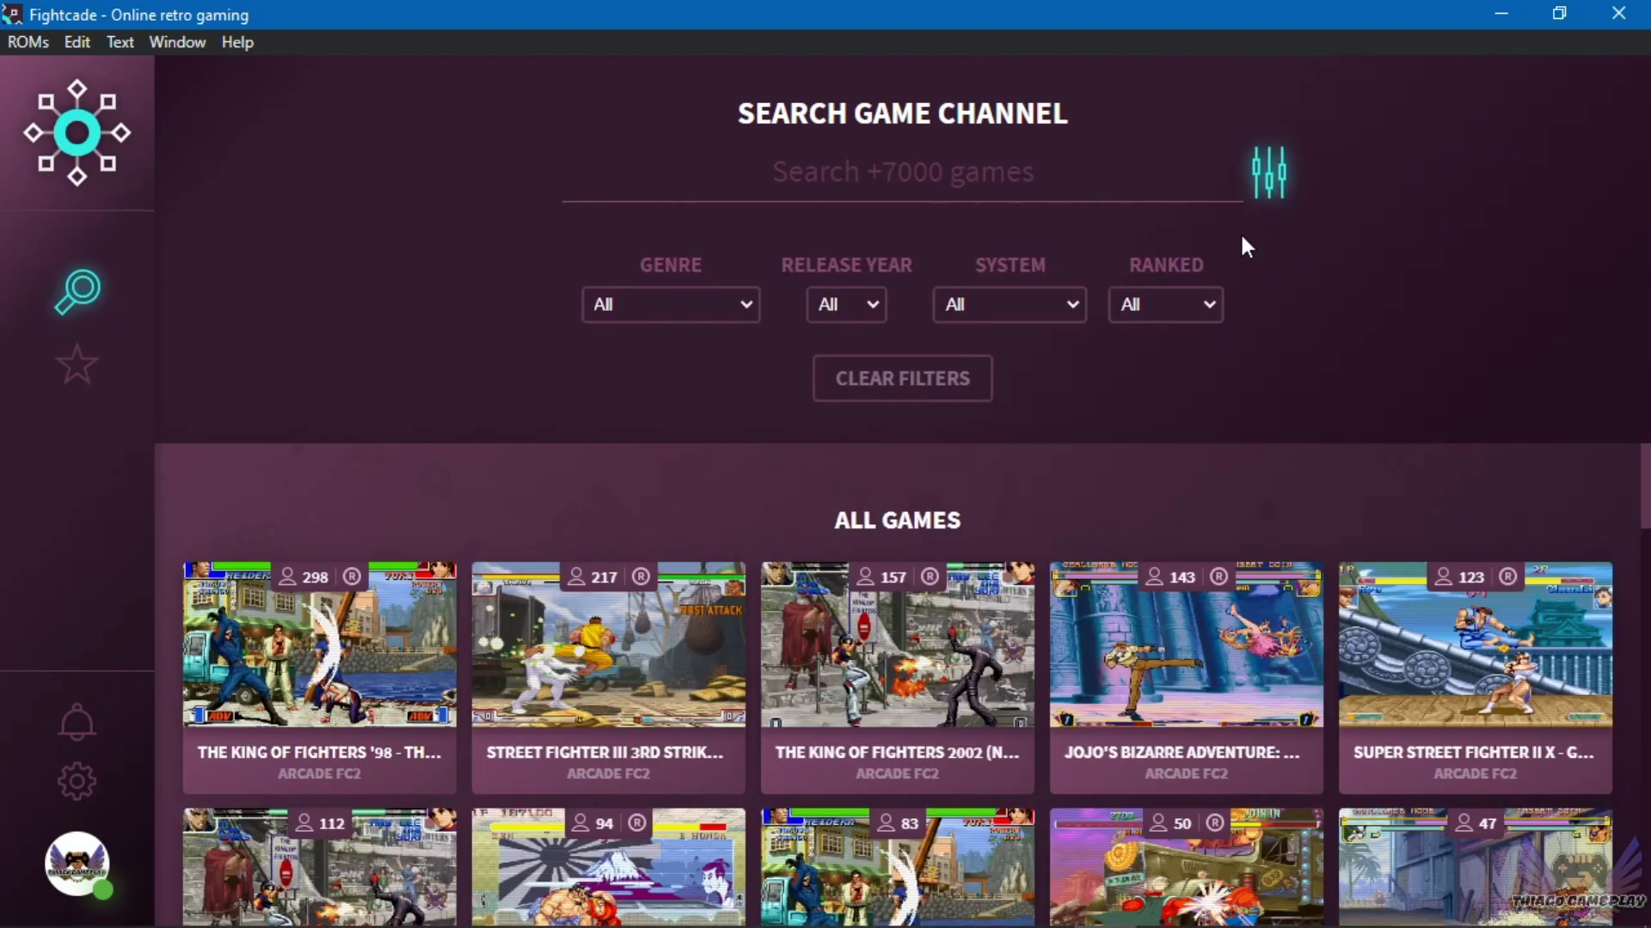
left_click(1075, 307)
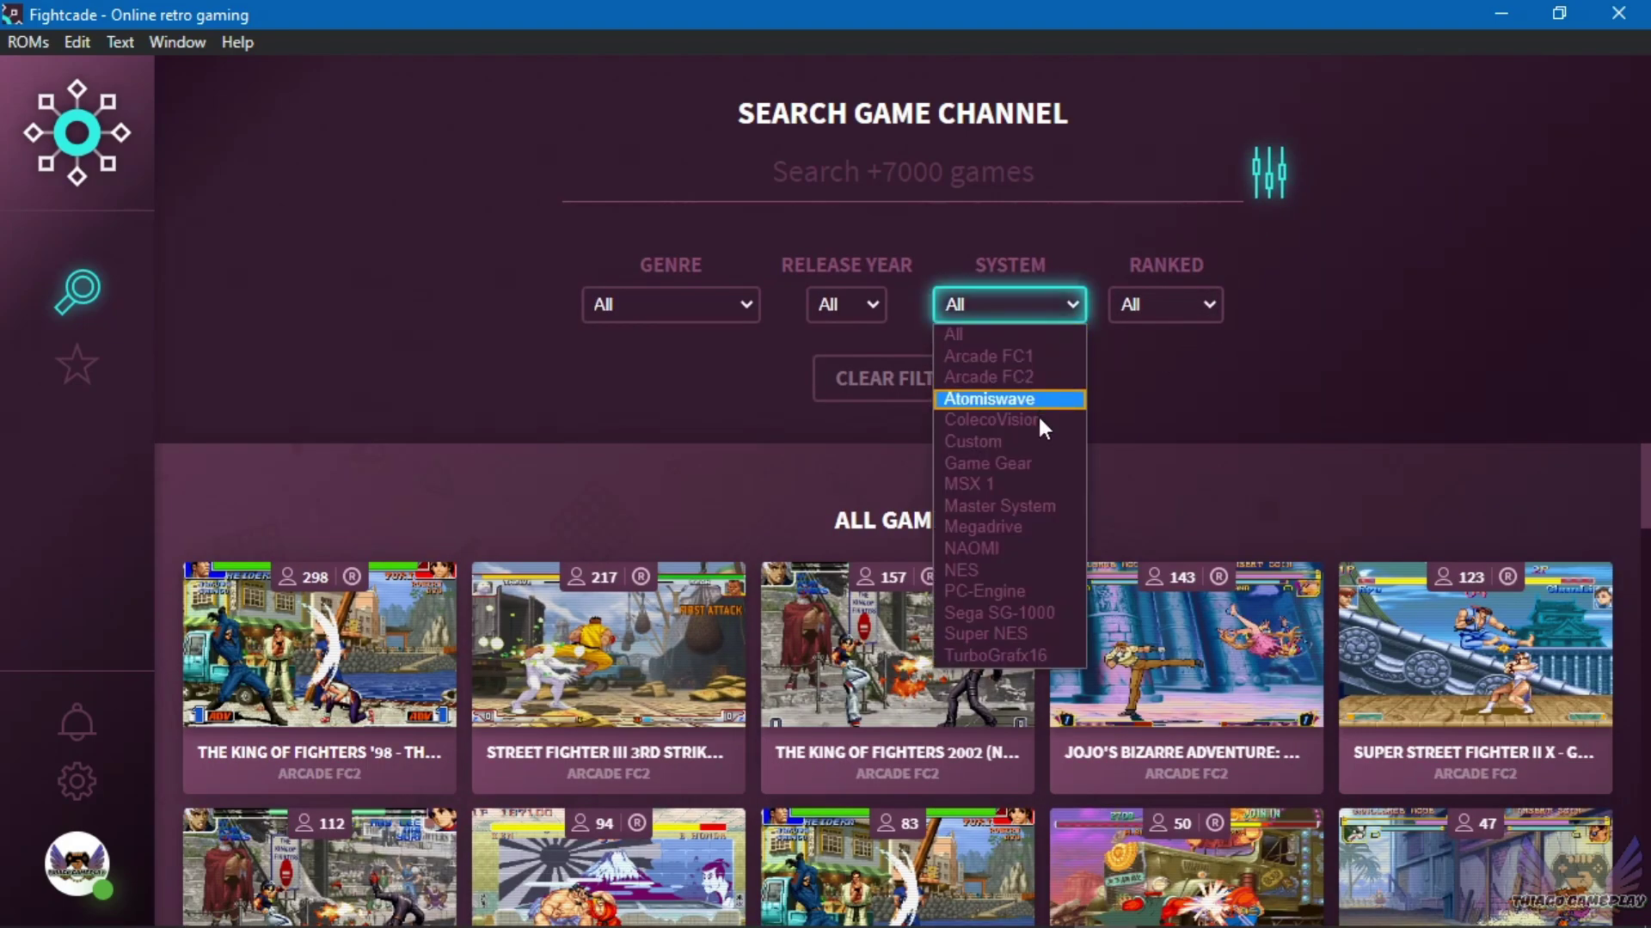
left_click(1035, 503)
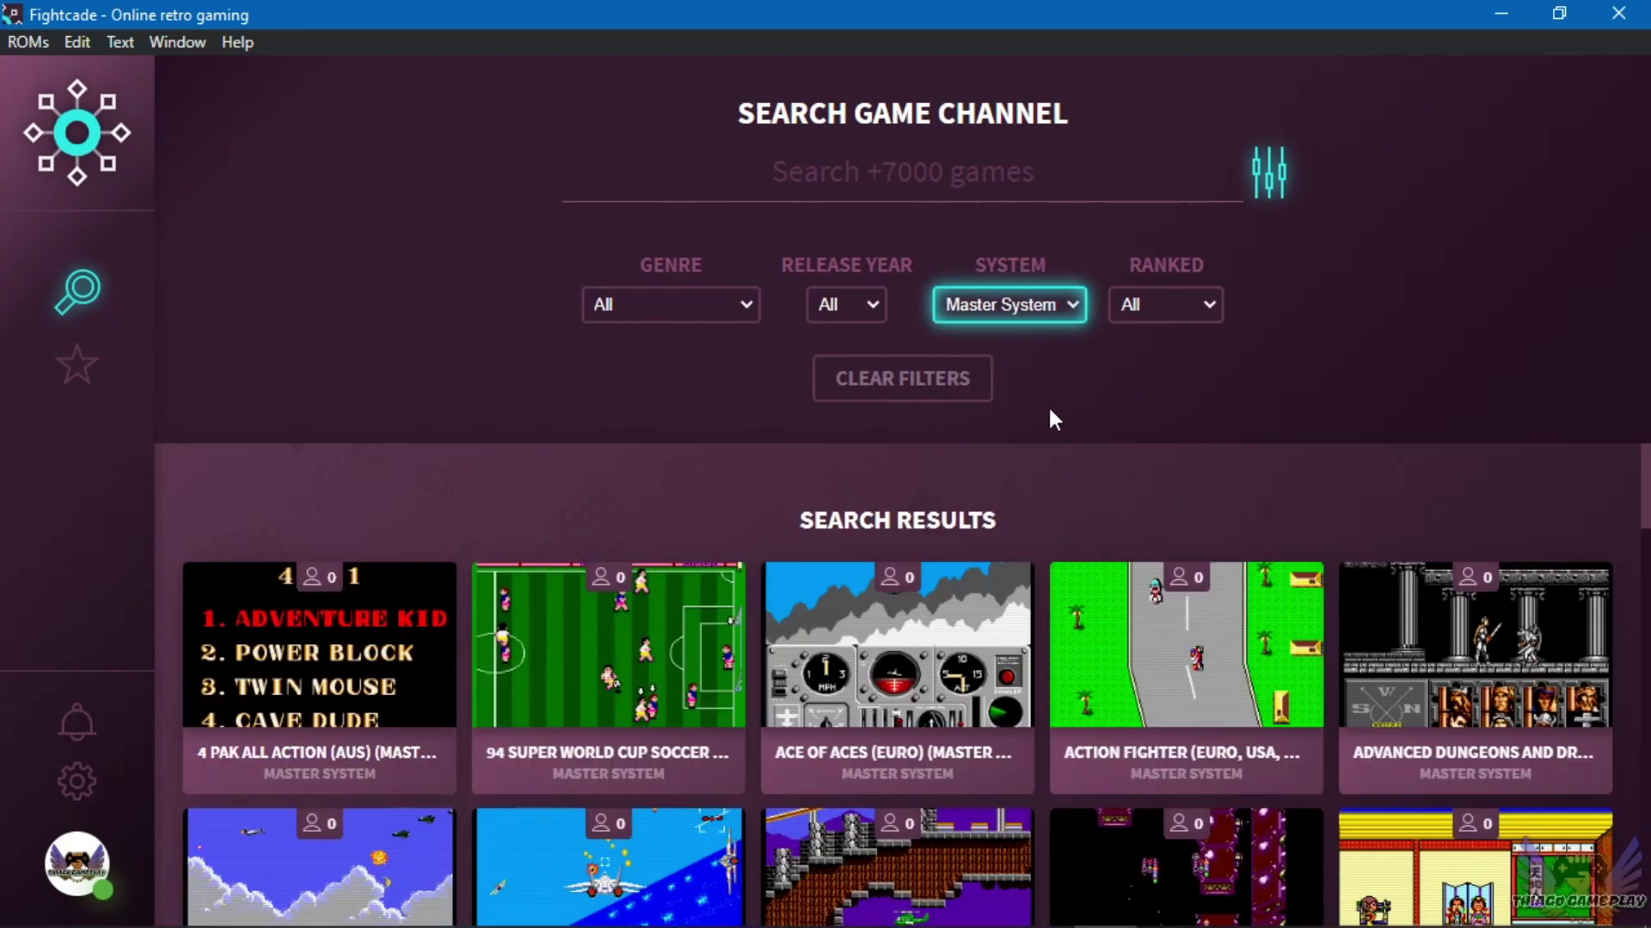
Change the system filter to Megadrive and browse the matching game channels.
left_click(1074, 307)
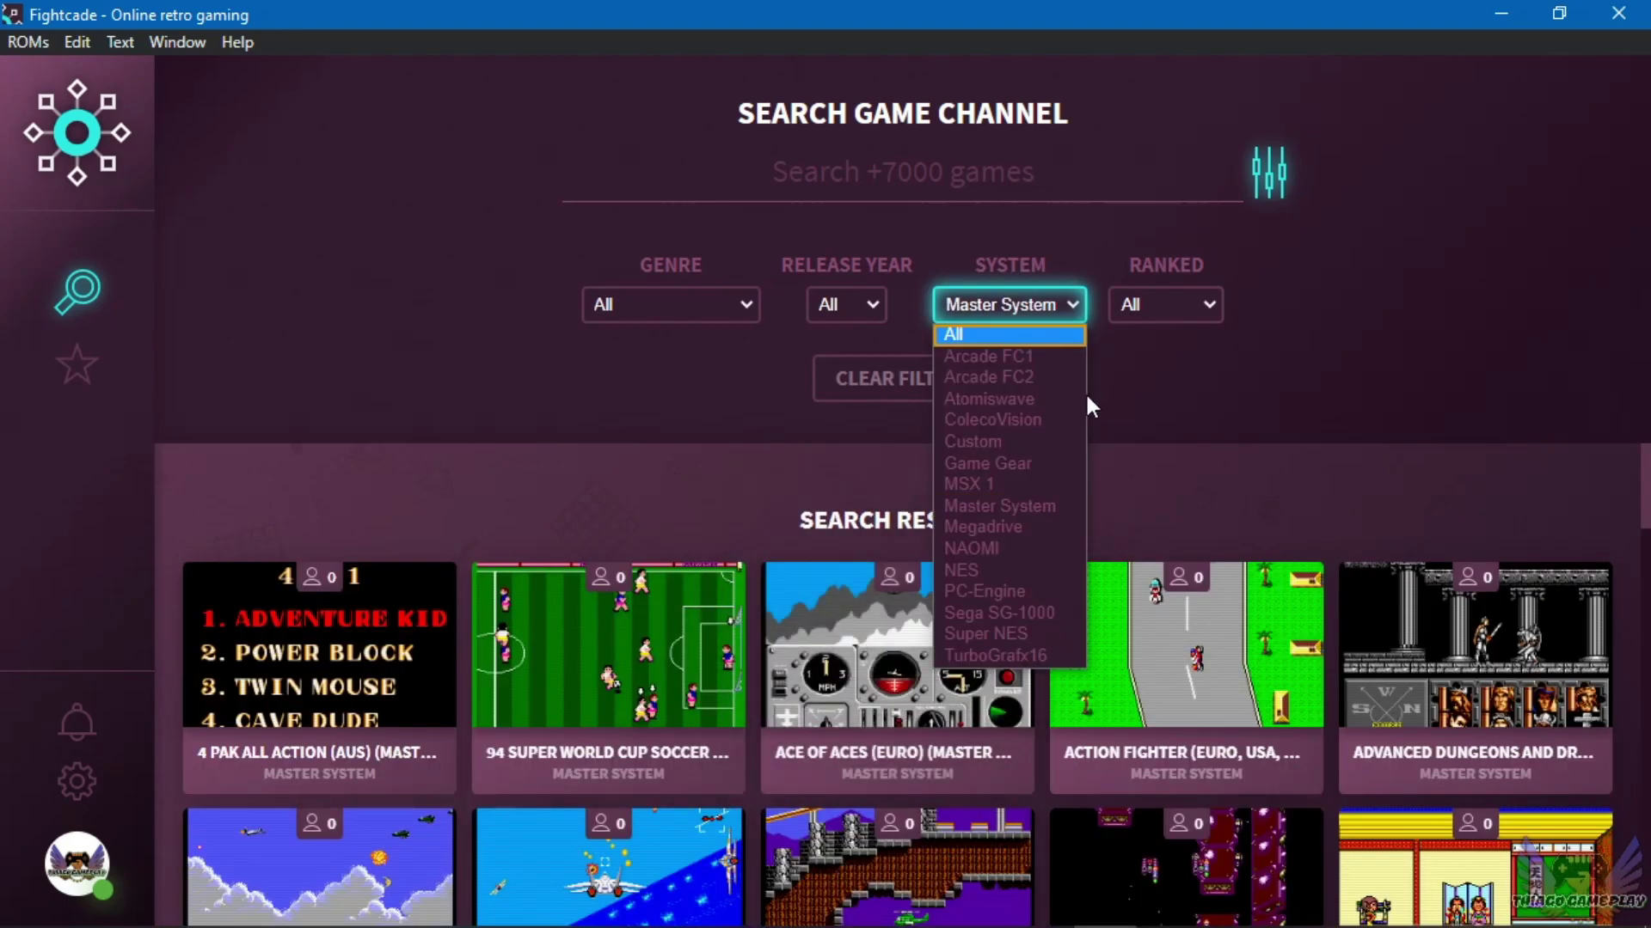
left_click(1033, 519)
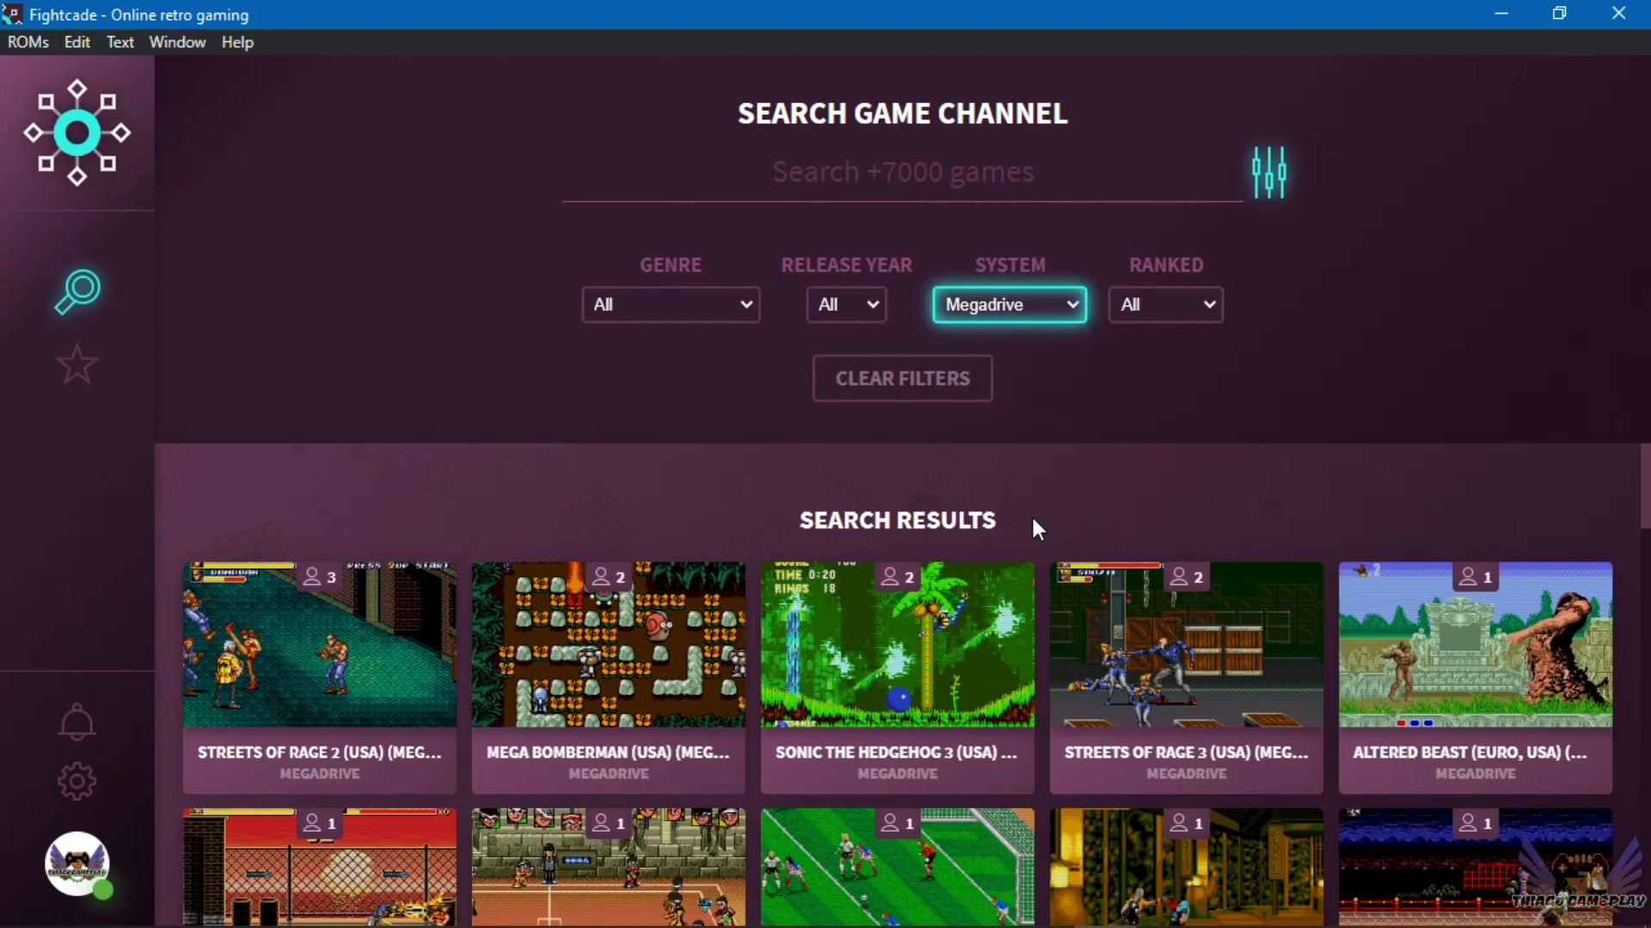
scroll(1149, 442, "down", 2)
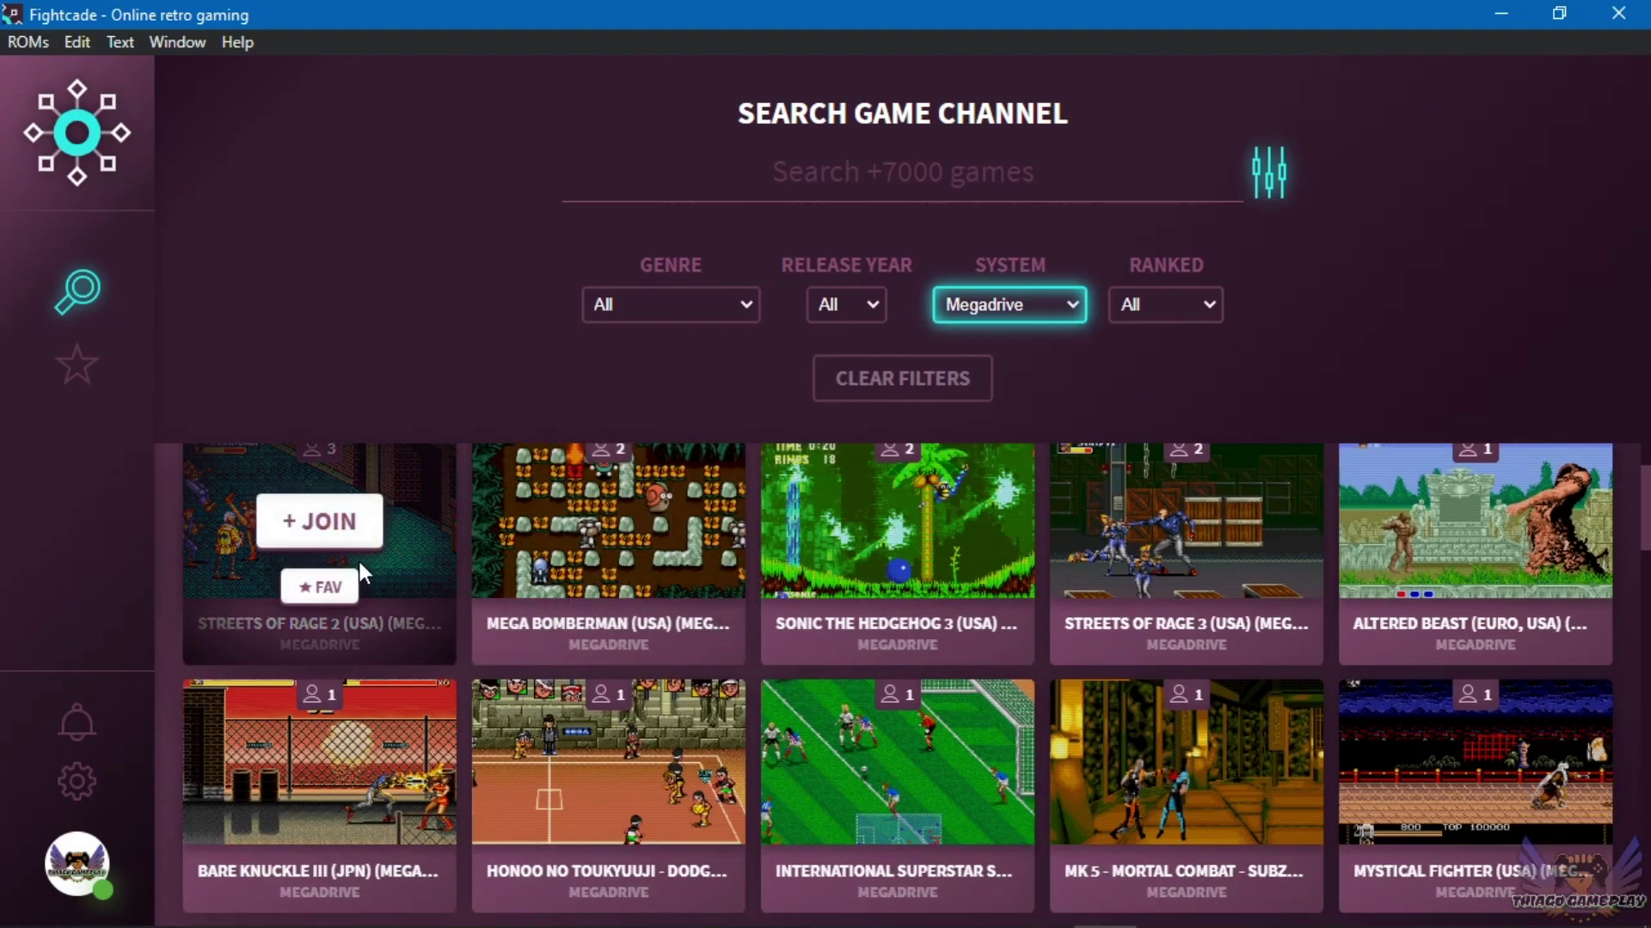